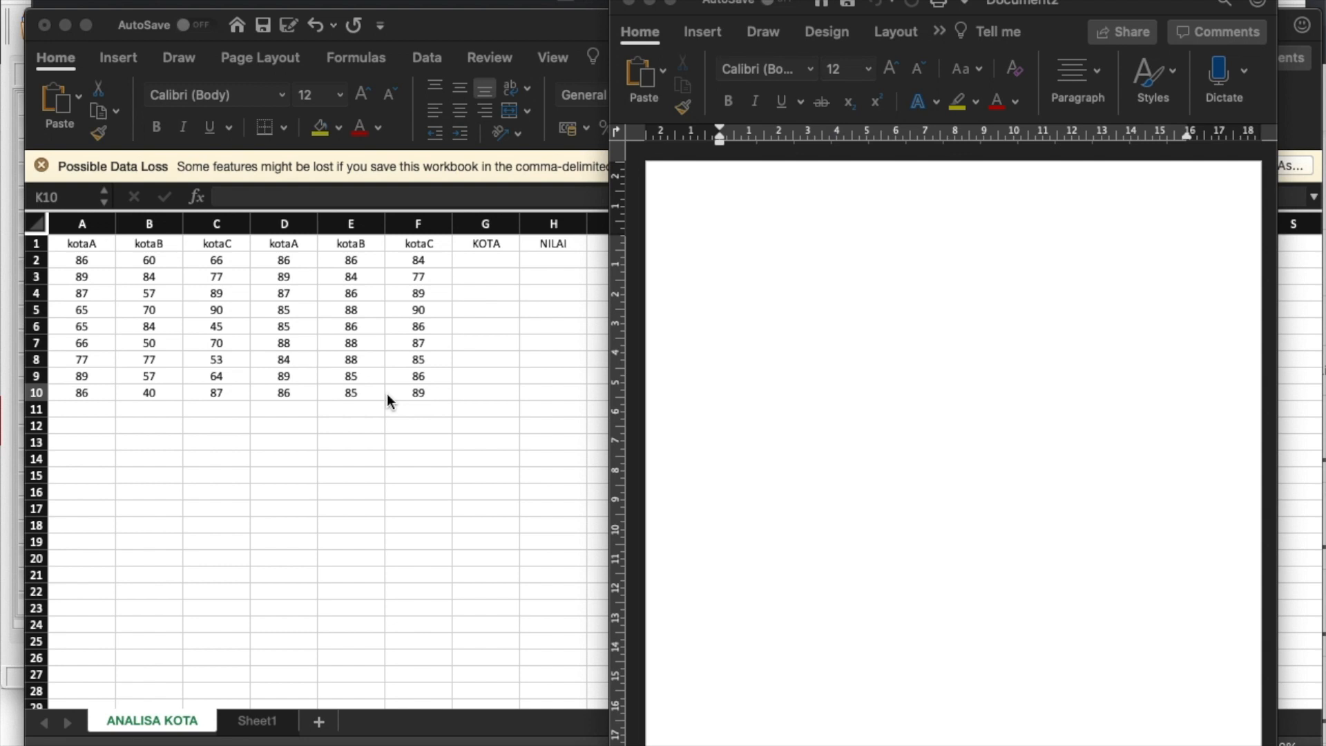
# Step: Launch the JASP statistics application from the installed applications
pyautogui.hotkey('ctrl', 'Up')
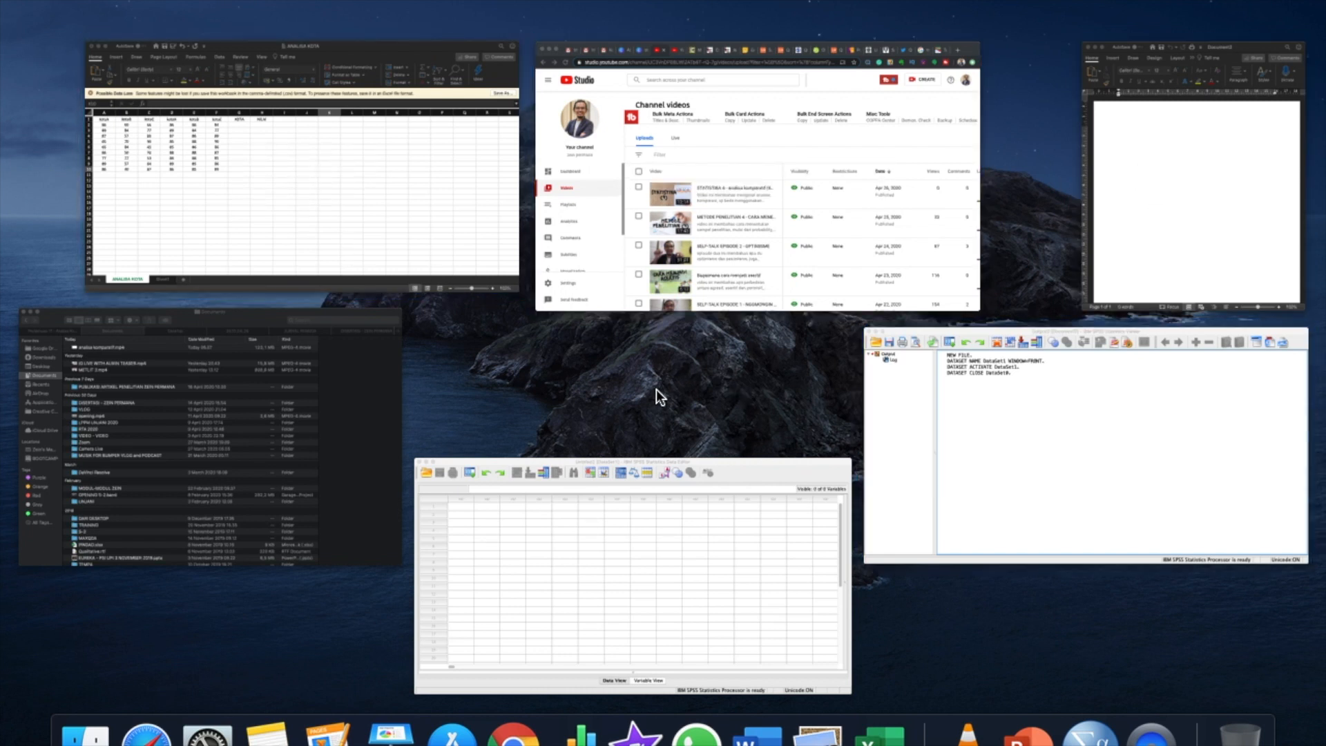
pyautogui.click(631, 525)
pyautogui.press('F4')
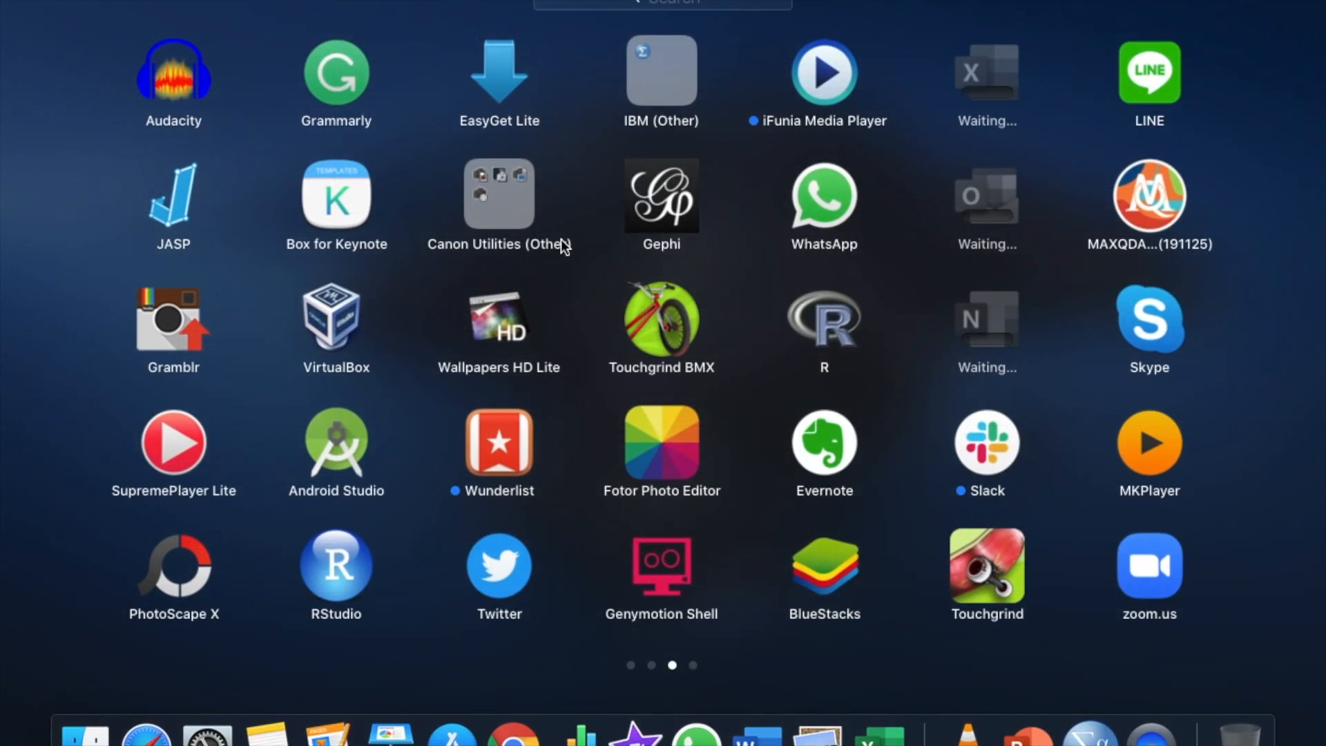
pyautogui.click(169, 218)
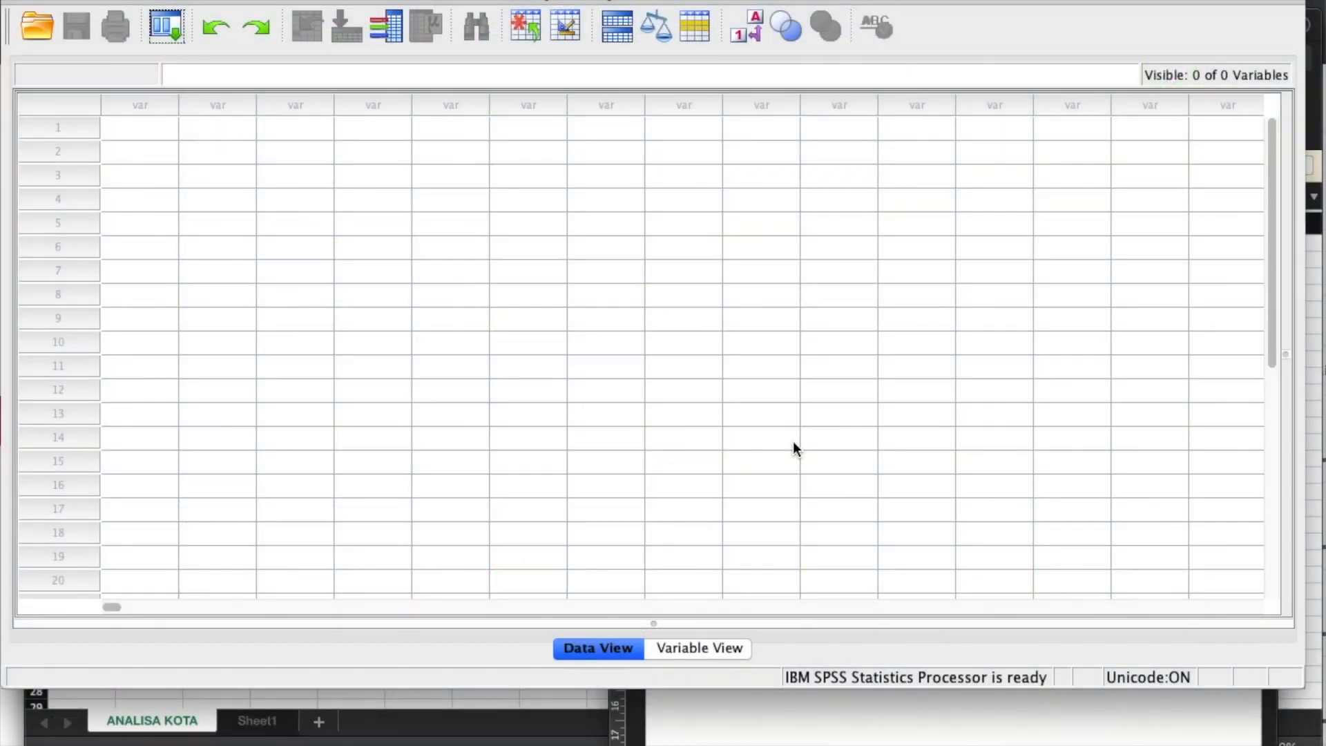
# Step: Switch to the ANALISA KOTA workbook in Excel to show the city score data
pyautogui.press('F3')
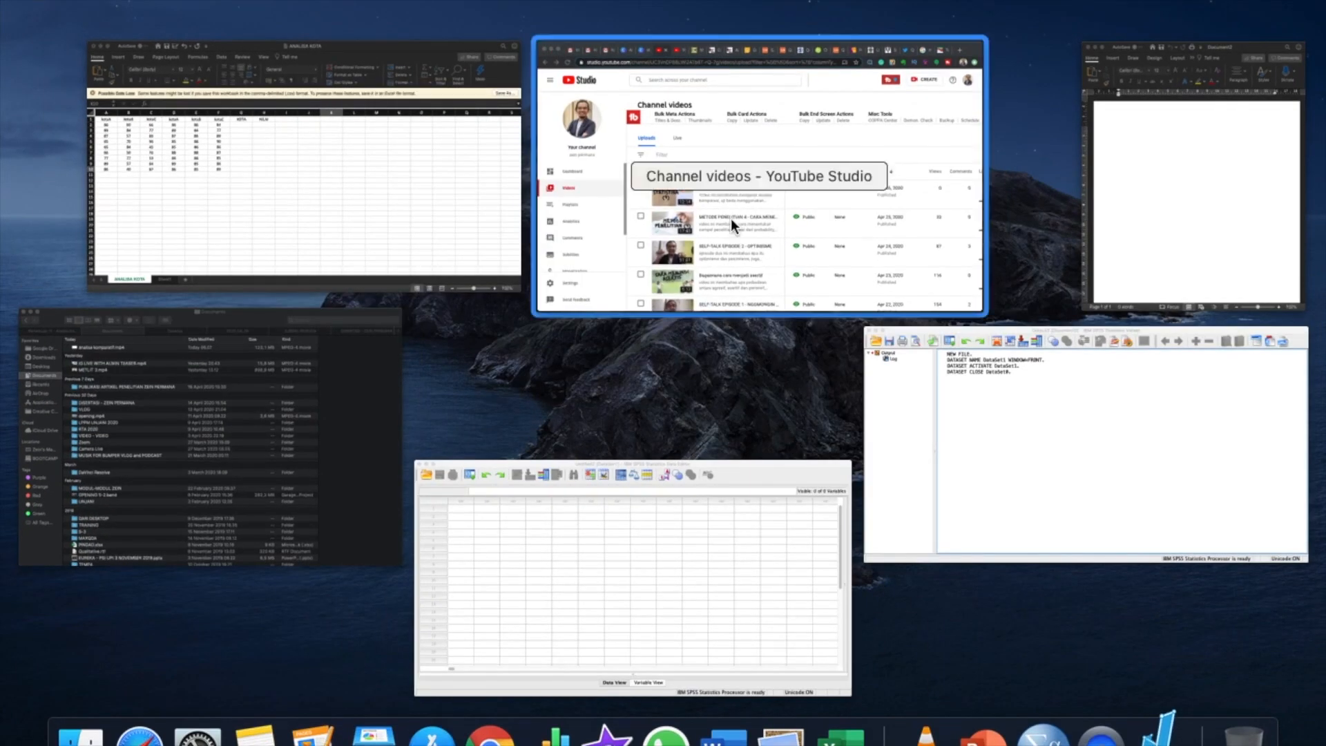
pyautogui.click(731, 218)
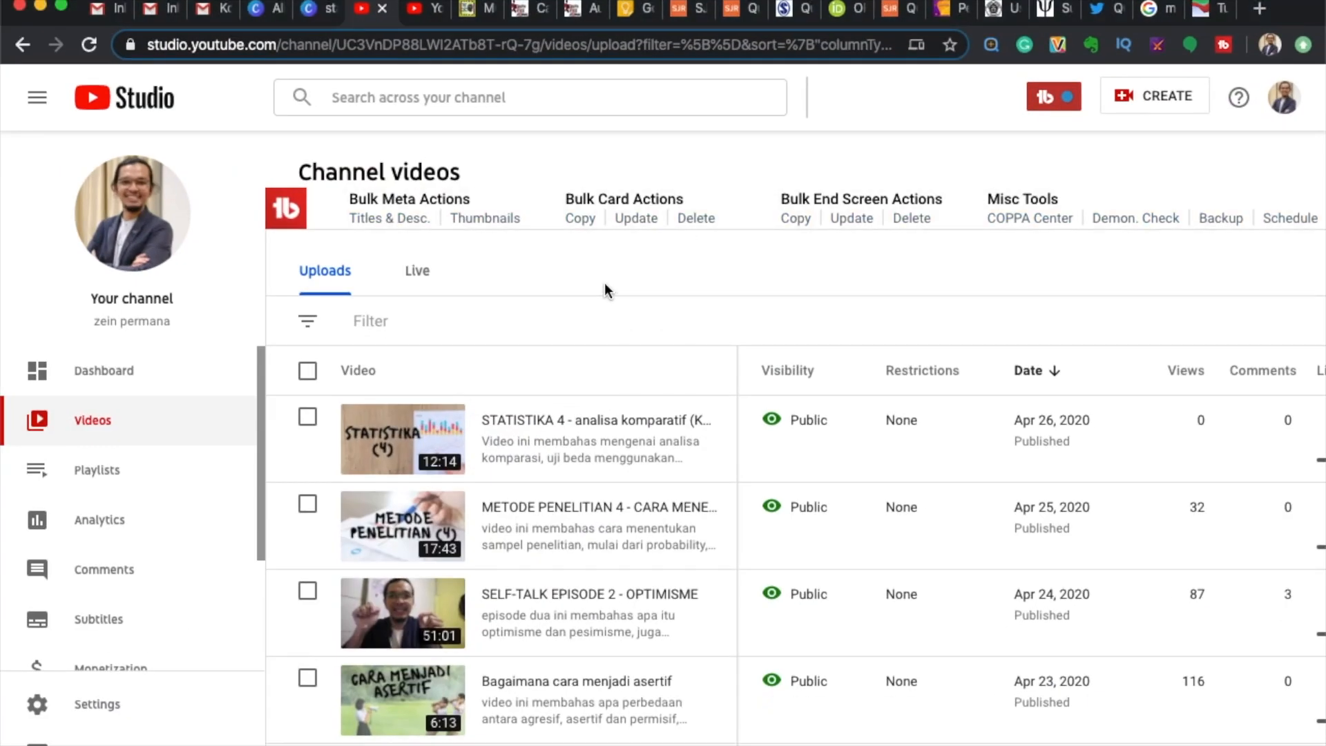
pyautogui.press('F3')
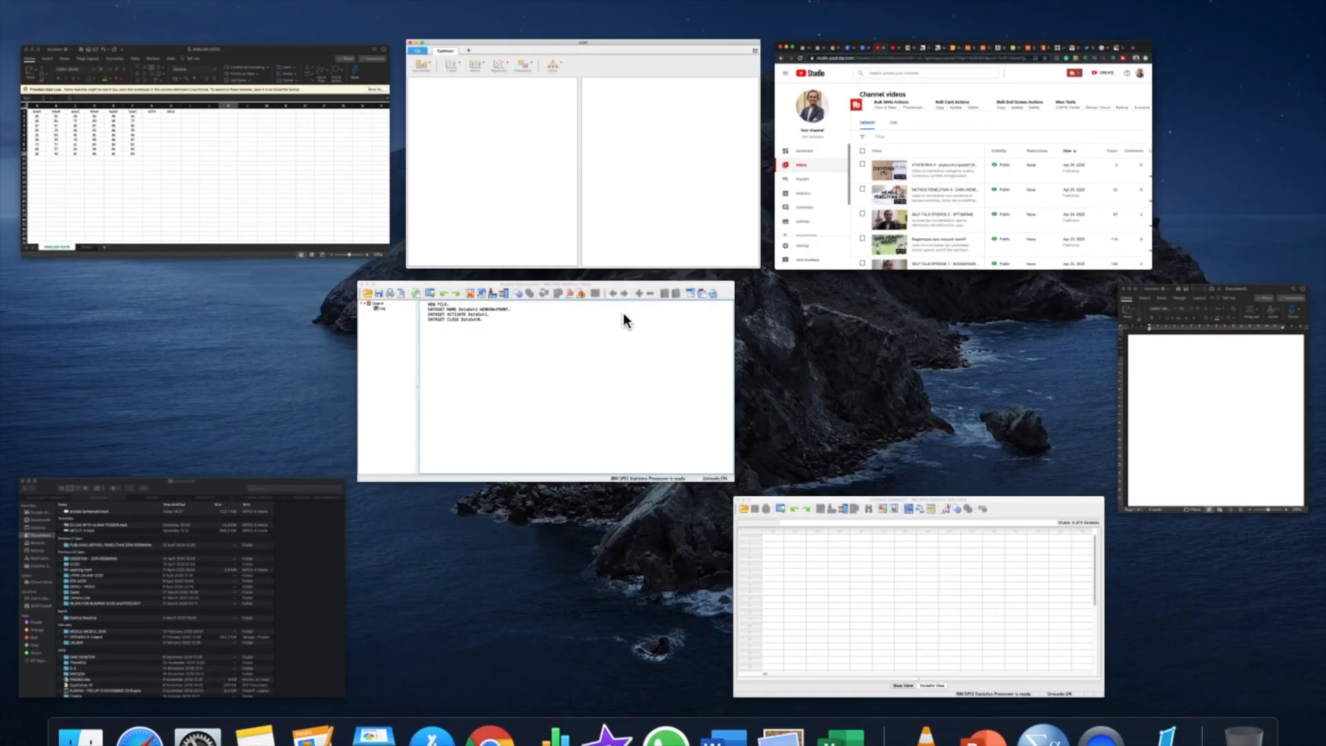
pyautogui.click(318, 211)
pyautogui.scroll(3, 283, 467)
pyautogui.scroll(5, 283, 467)
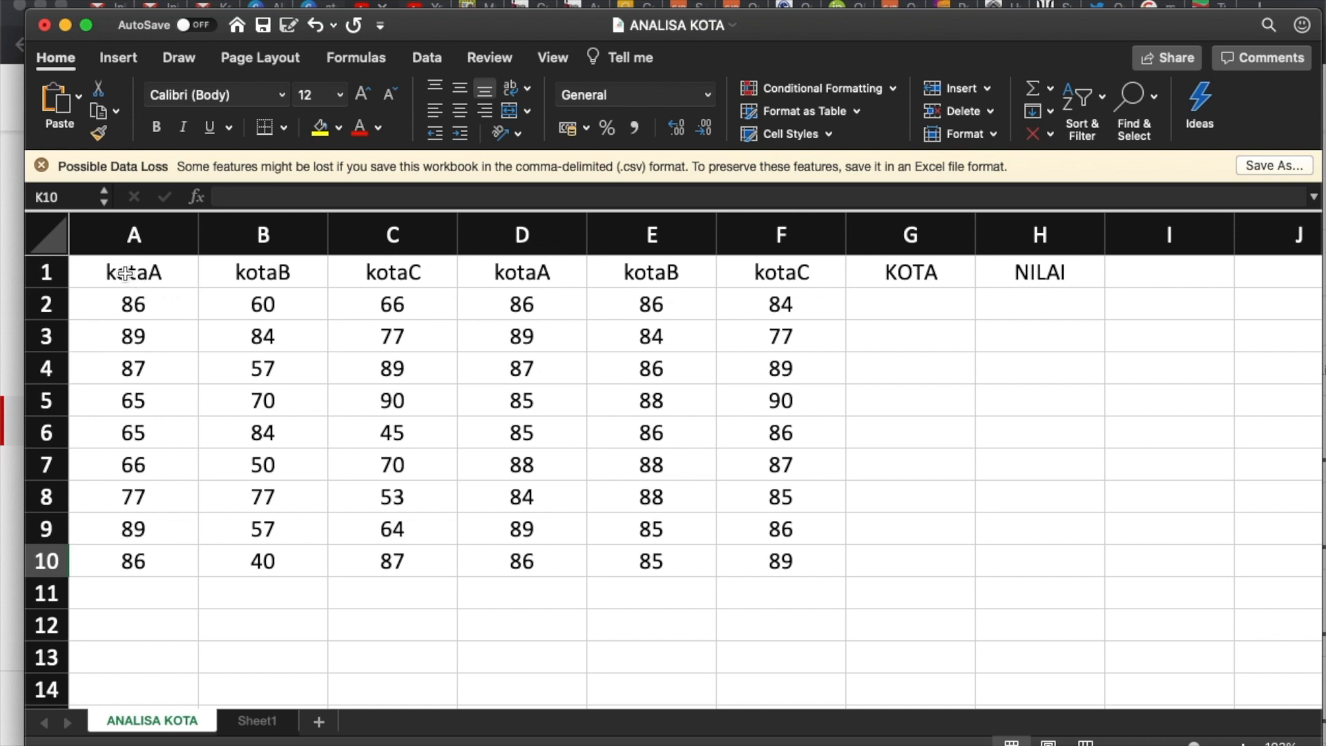
# Step: Examine the kotaA, kotaB and kotaC column headers in cells A1 to F1, comparing the cities in pairs
pyautogui.click(257, 274)
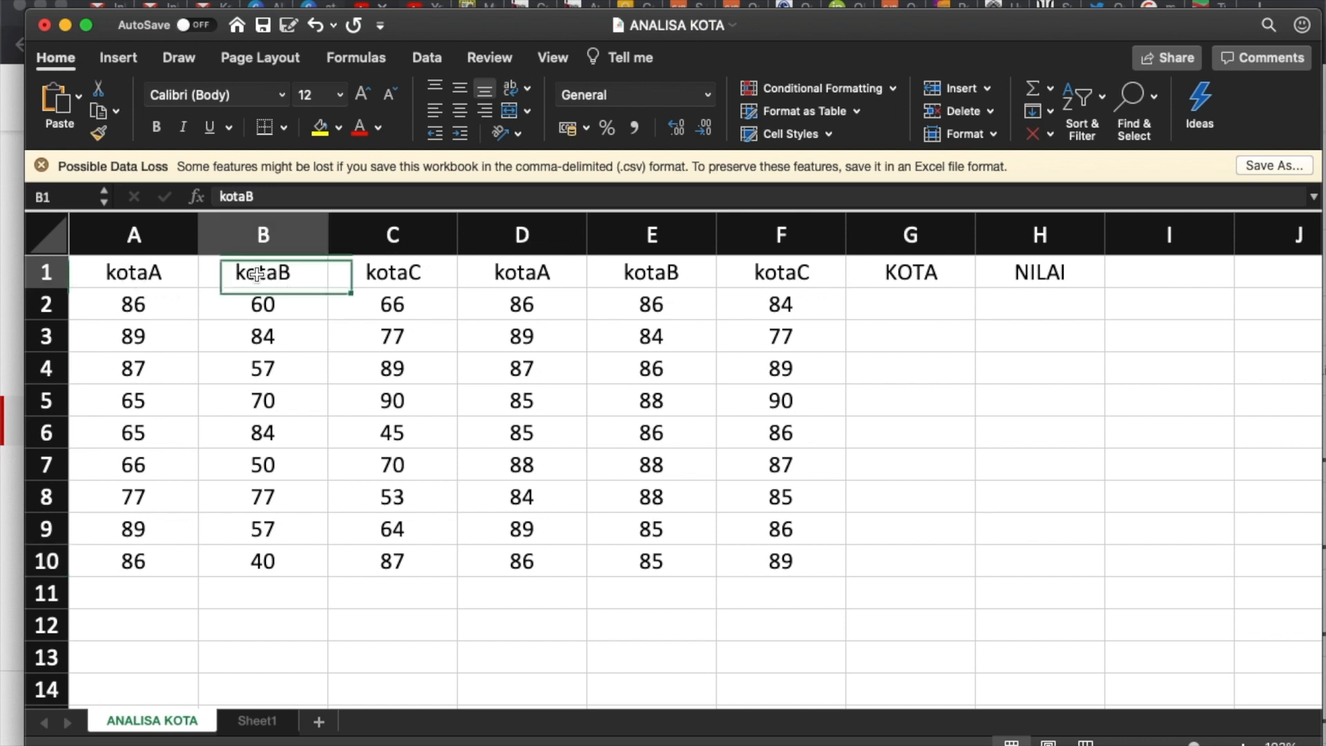
pyautogui.click(160, 269)
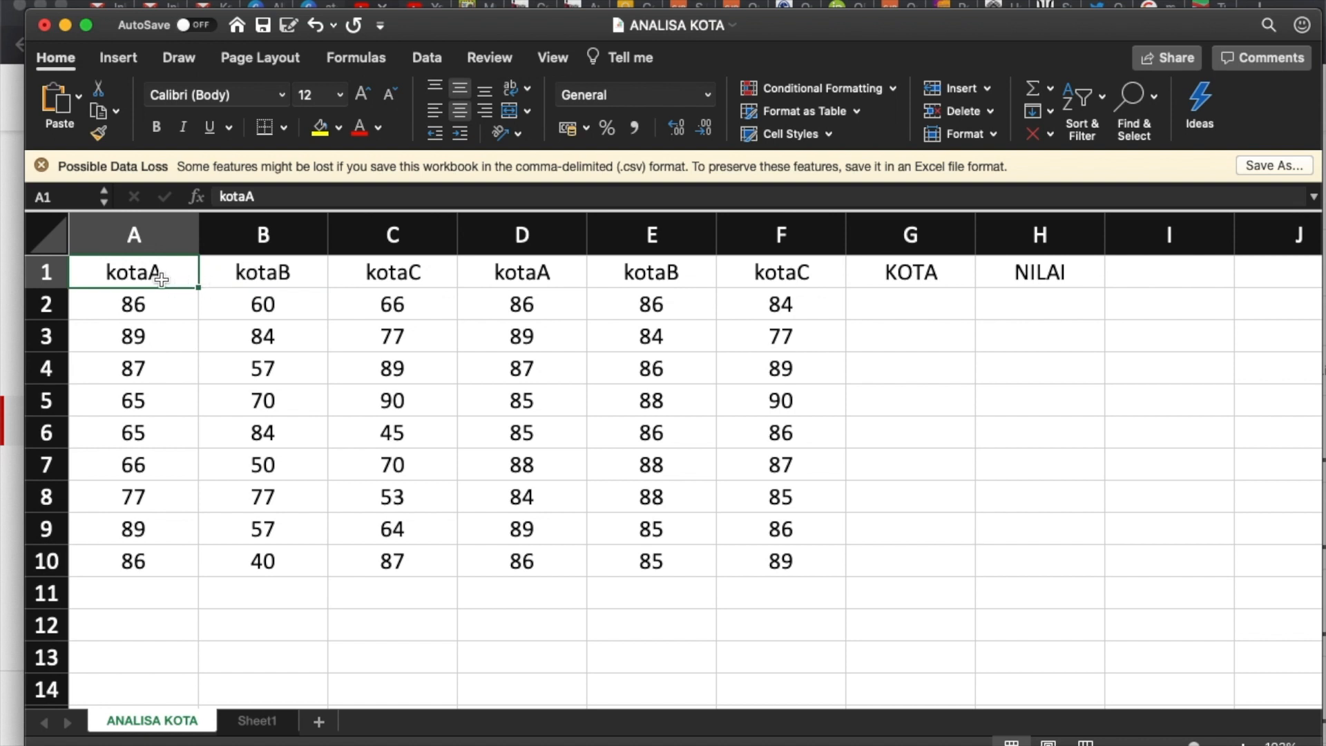
pyautogui.click(243, 272)
pyautogui.click(152, 274)
pyautogui.click(395, 275)
pyautogui.click(469, 276)
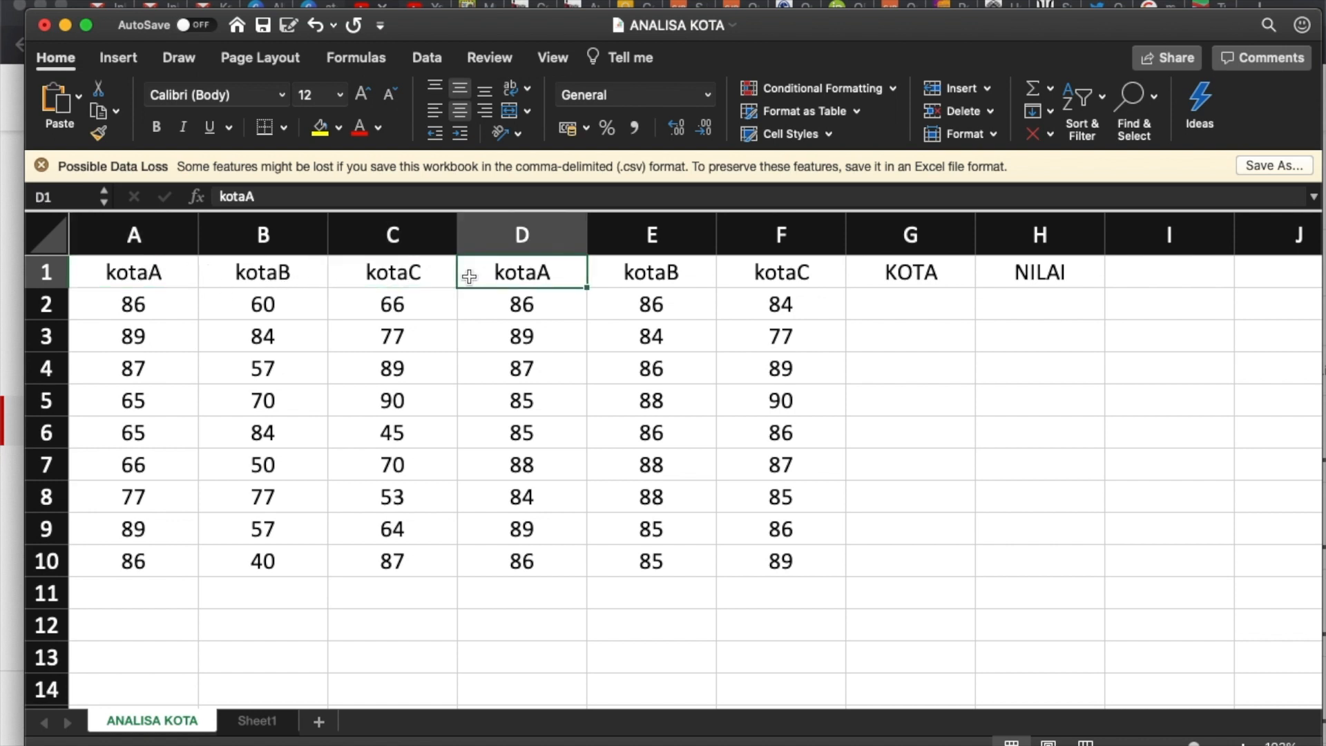
pyautogui.press('Right')
pyautogui.press('Right')
pyautogui.press('Left')
pyautogui.press('Left')
pyautogui.press('Right')
pyautogui.press('Right')
pyautogui.press('Left')
pyautogui.press('Left')
pyautogui.press('Right')
pyautogui.press('Right')
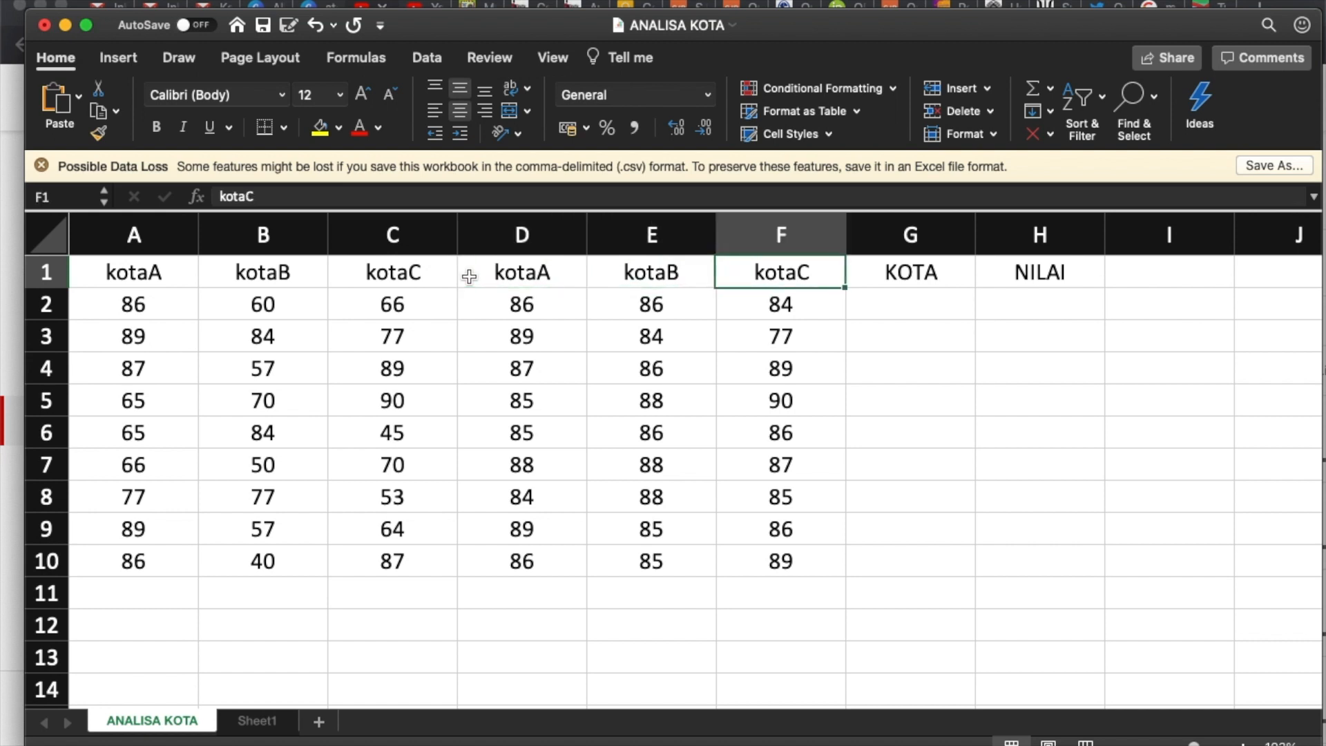
pyautogui.press('Left')
pyautogui.press('Left')
pyautogui.press('Right')
pyautogui.press('Left')
pyautogui.press('Left')
pyautogui.press('Left')
pyautogui.press('Left')
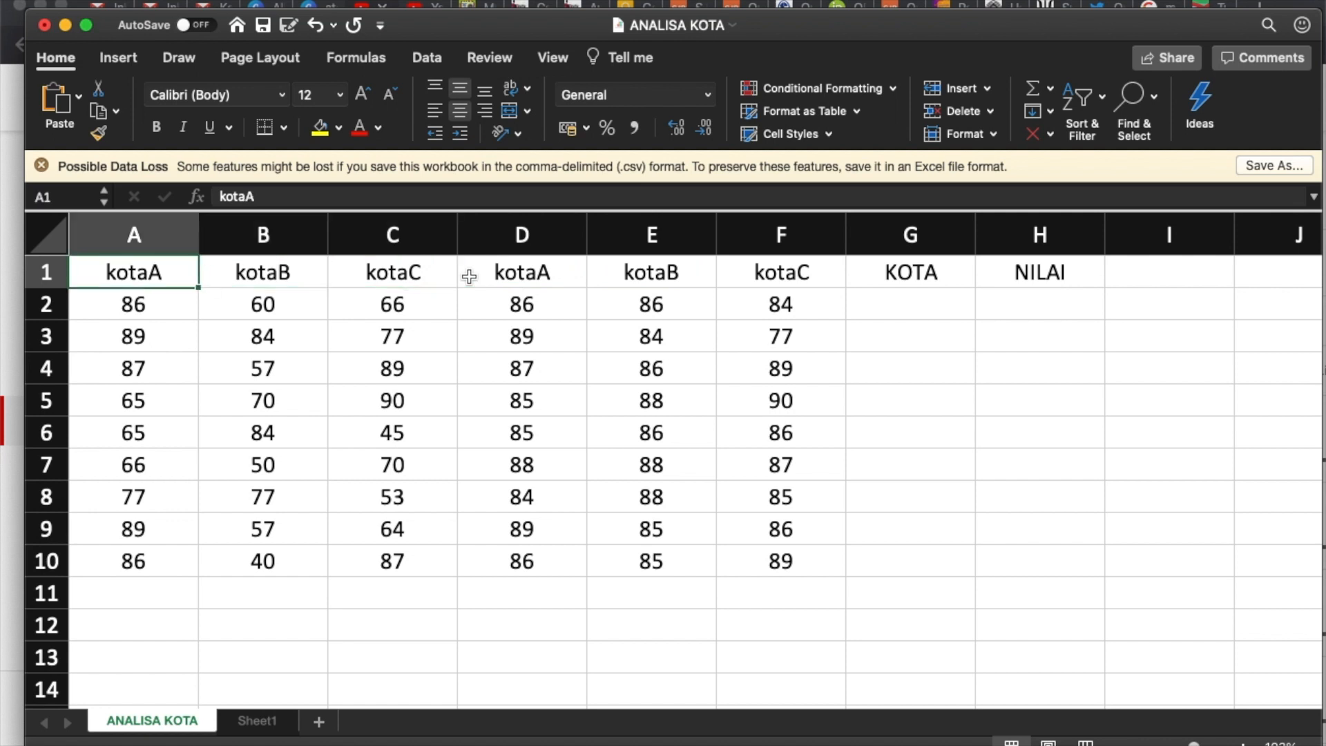
pyautogui.press('Right')
pyautogui.press('Left')
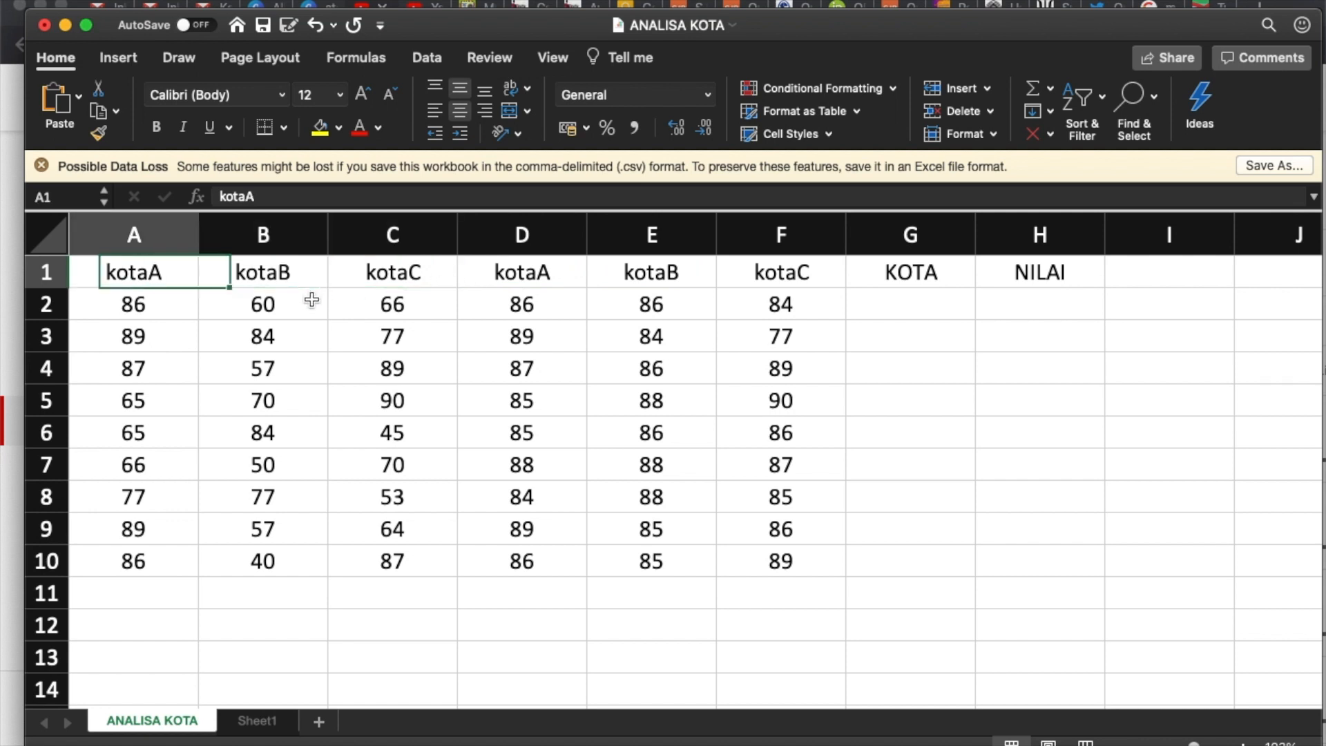
pyautogui.press('Right')
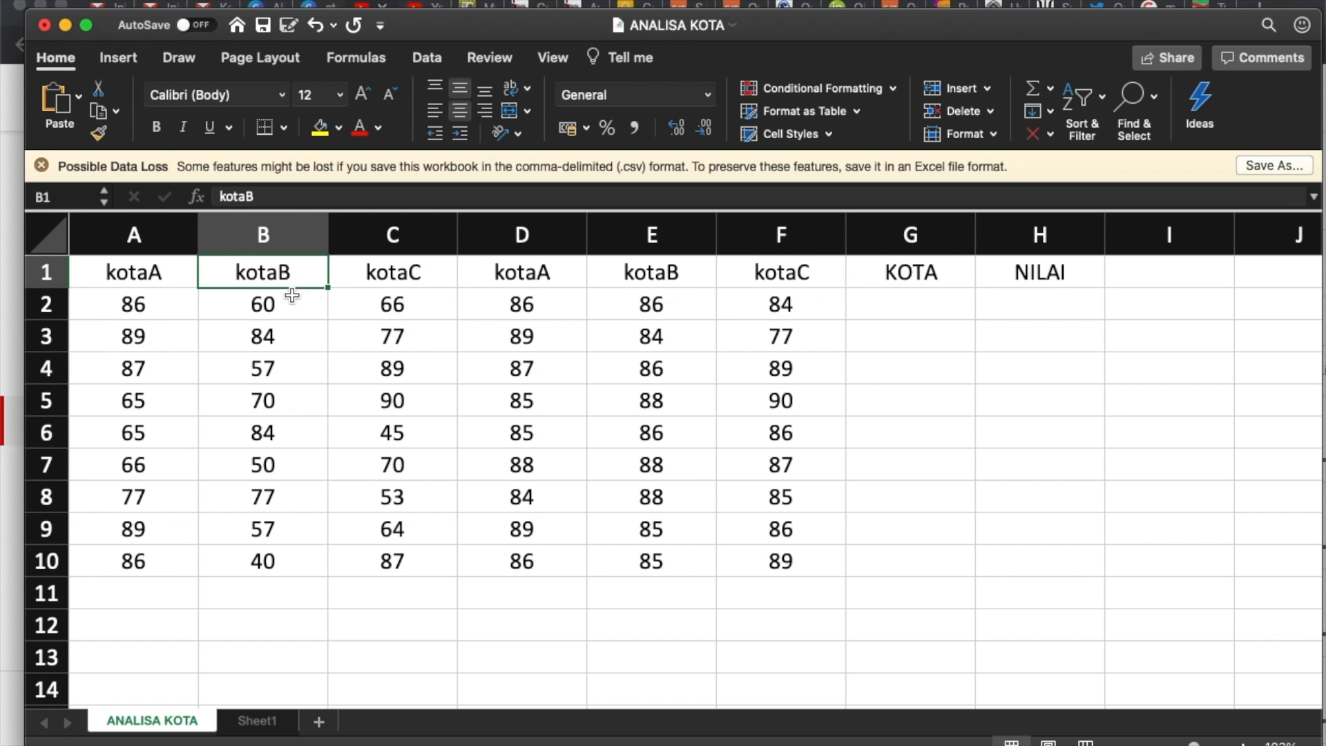
pyautogui.click(152, 284)
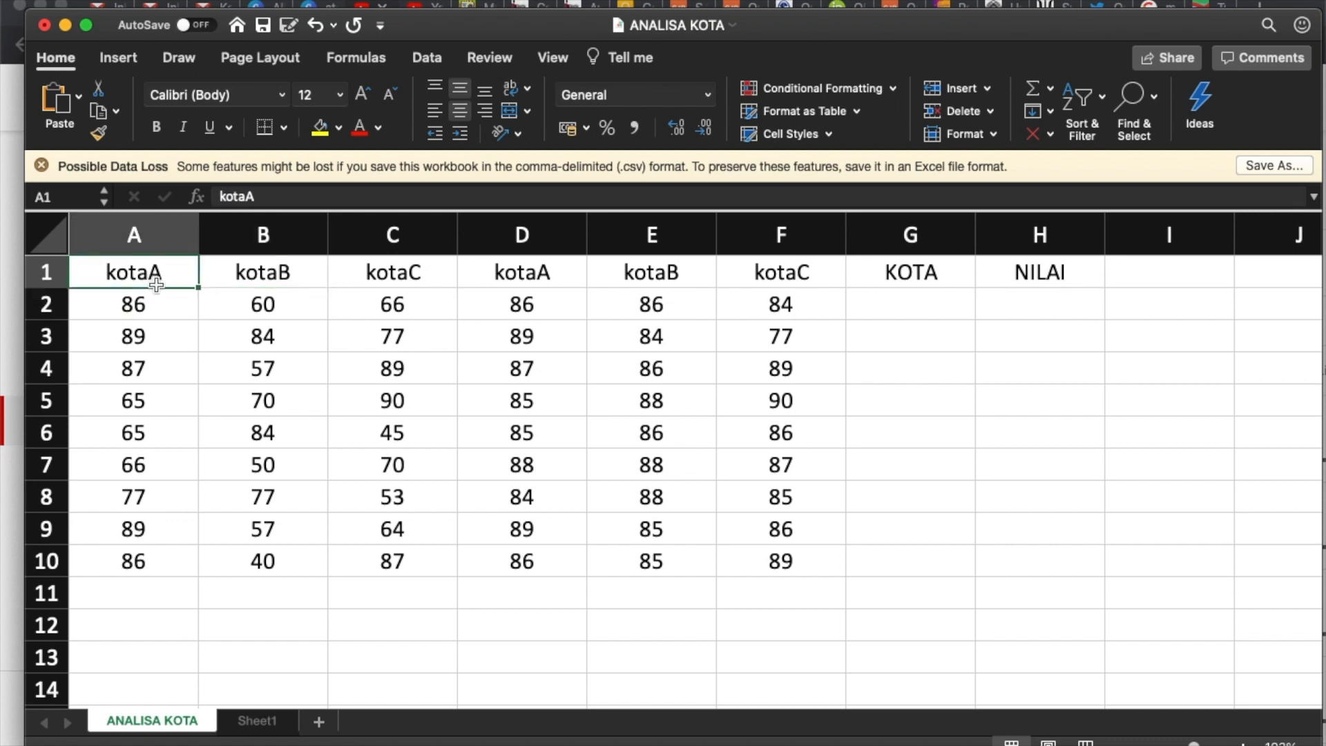
pyautogui.hotkey('ctrl', 'Up')
pyautogui.click(205, 167)
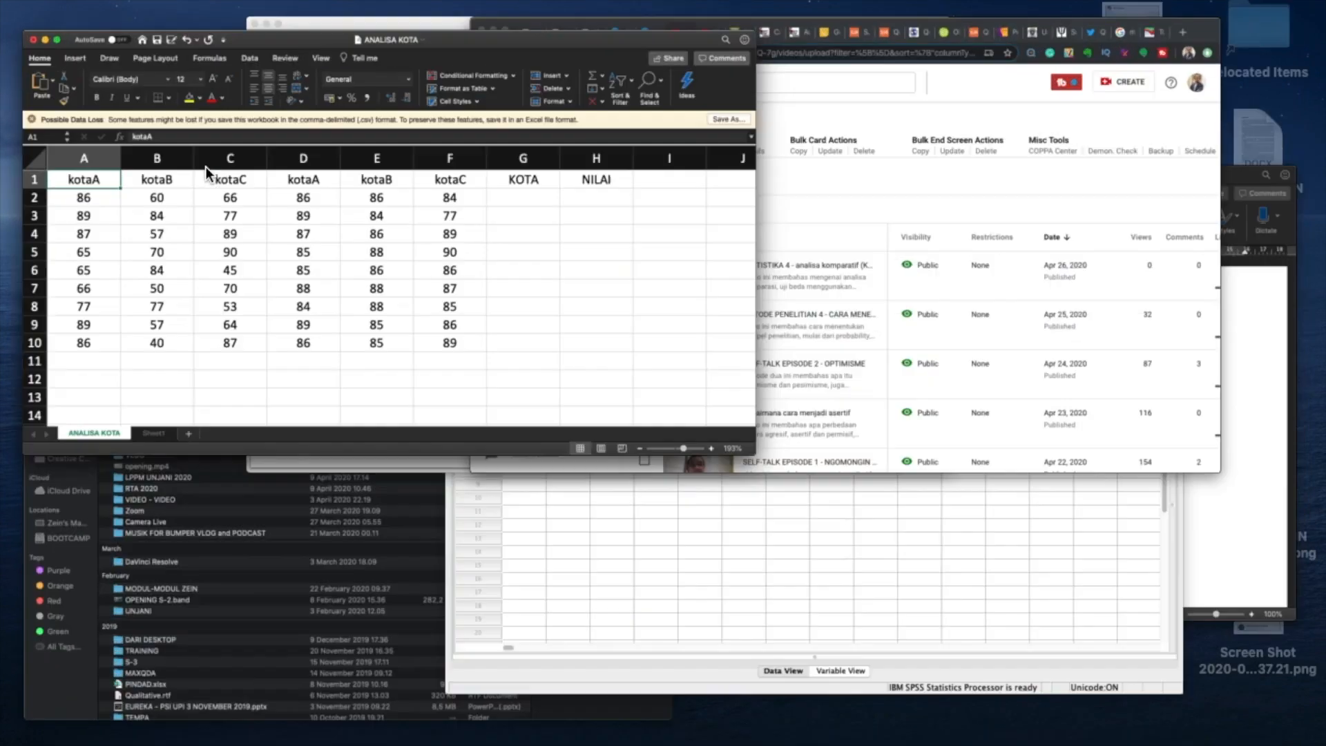
pyautogui.hotkey('ctrl', 'Up')
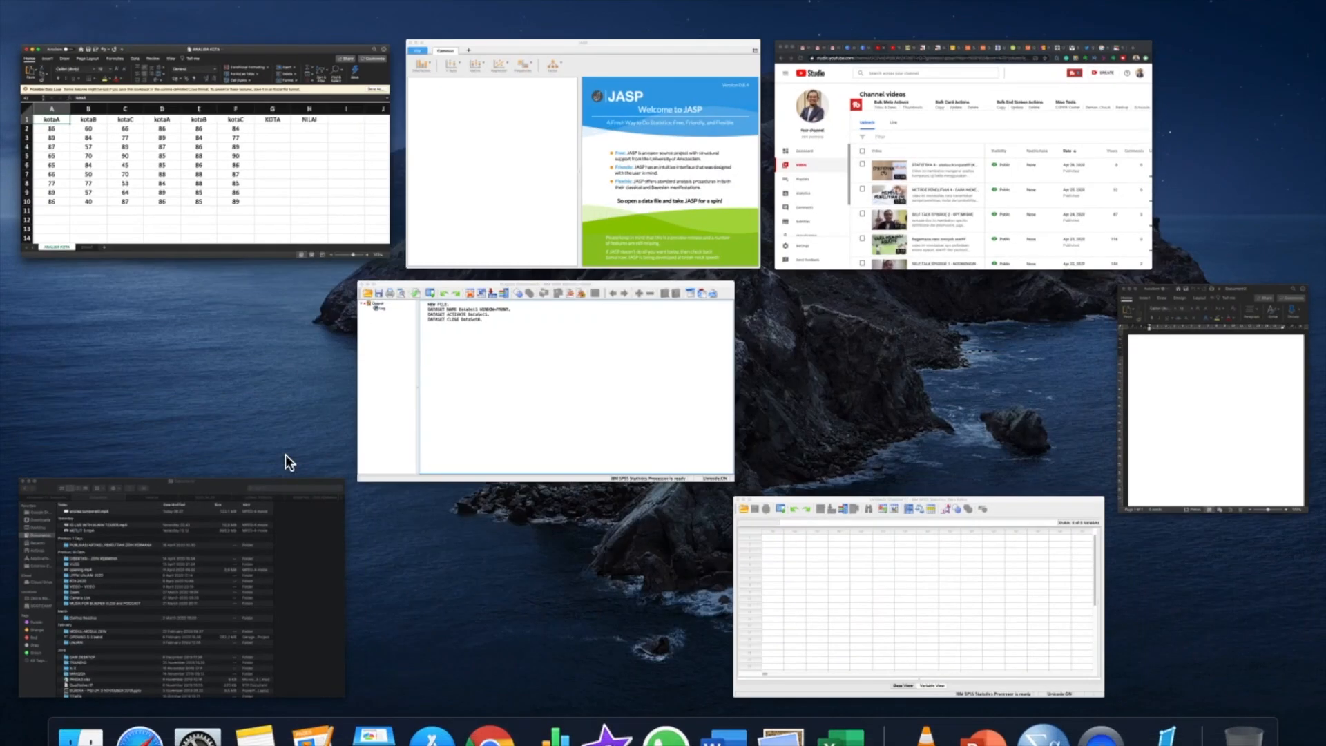
pyautogui.click(888, 574)
pyautogui.hotkey('ctrl', 'Up')
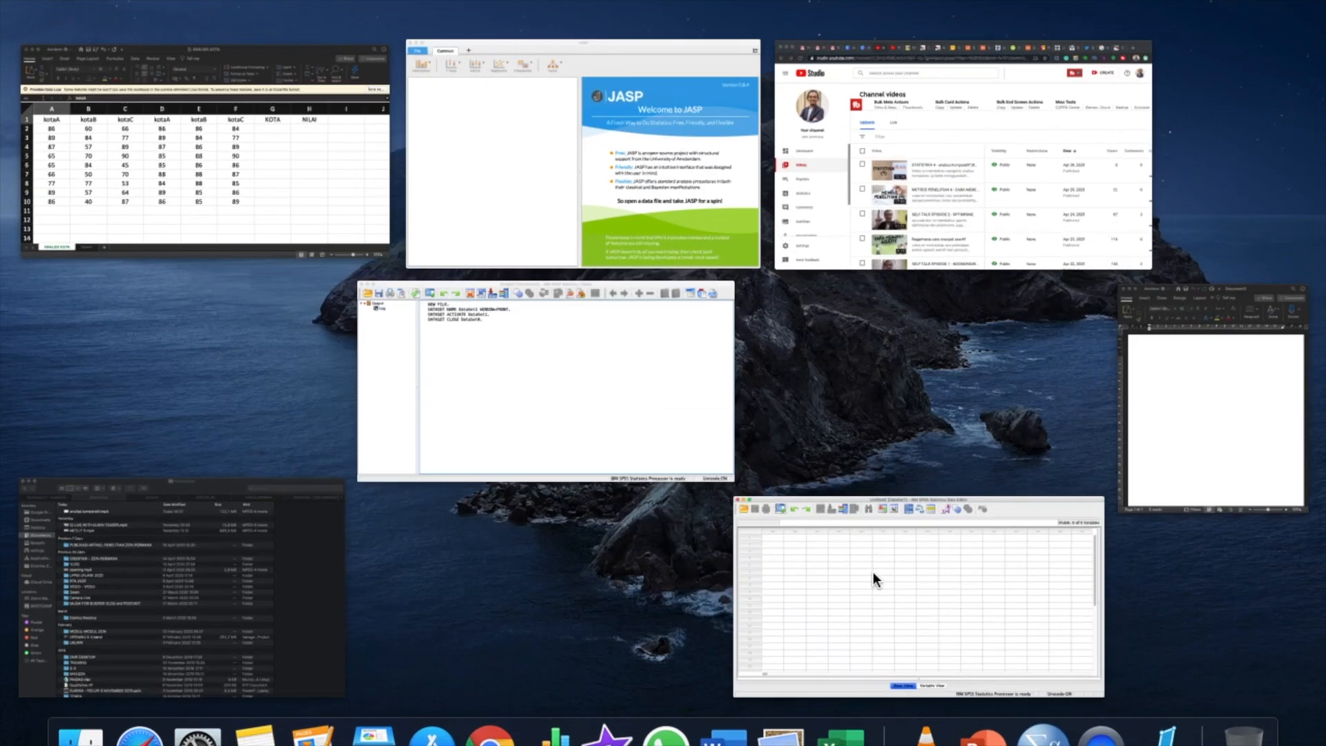
pyautogui.click(610, 450)
pyautogui.hotkey('ctrl', 'Up')
pyautogui.click(166, 197)
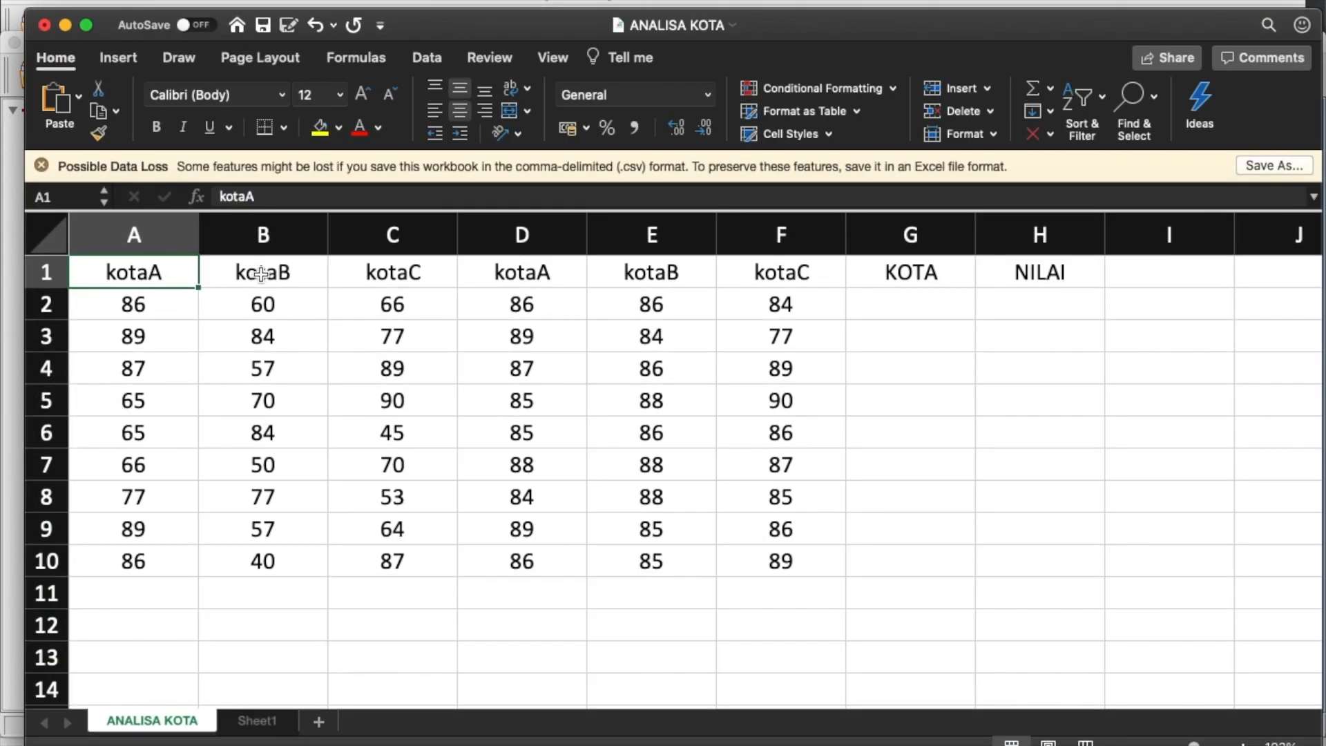
# Step: Switch to the blank Word document and write the lines "Kota A dengan kota B" and "Barista kota A berbeda dengan barista kota B"
pyautogui.hotkey('ctrl', 'Up')
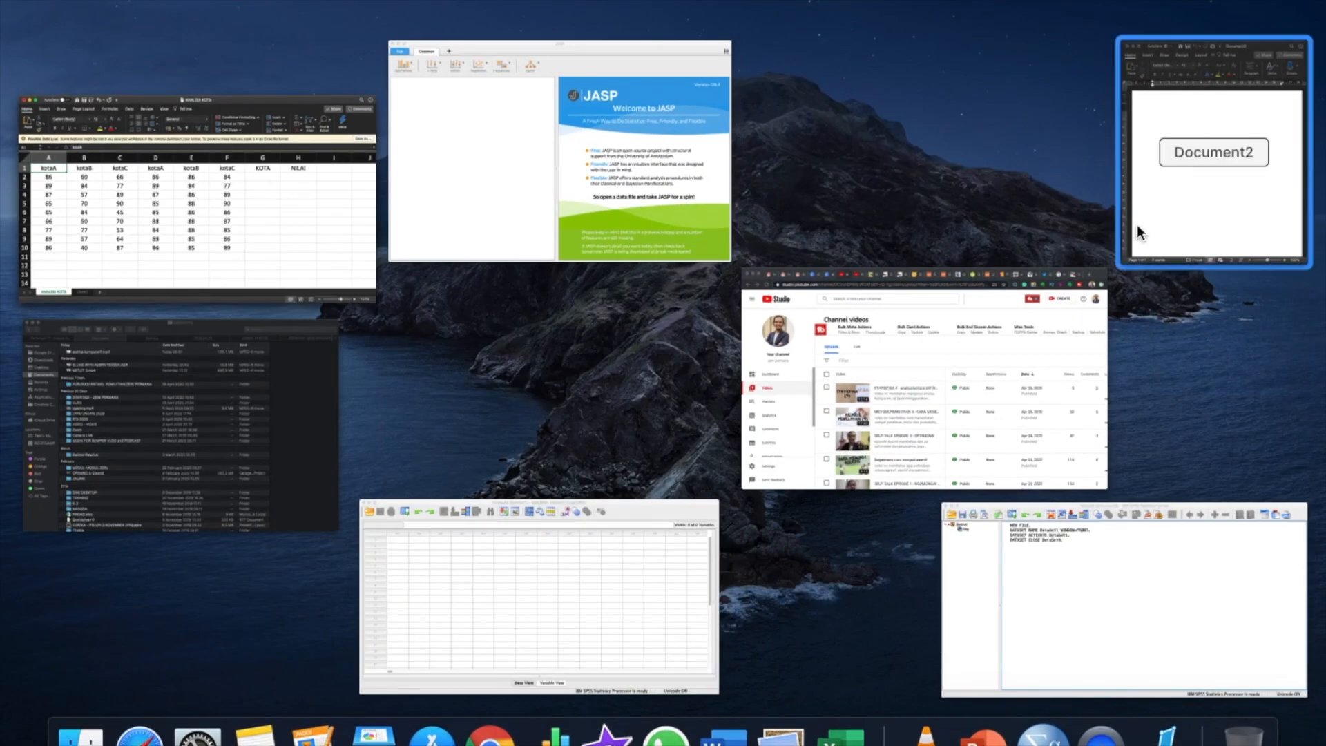
pyautogui.click(1192, 186)
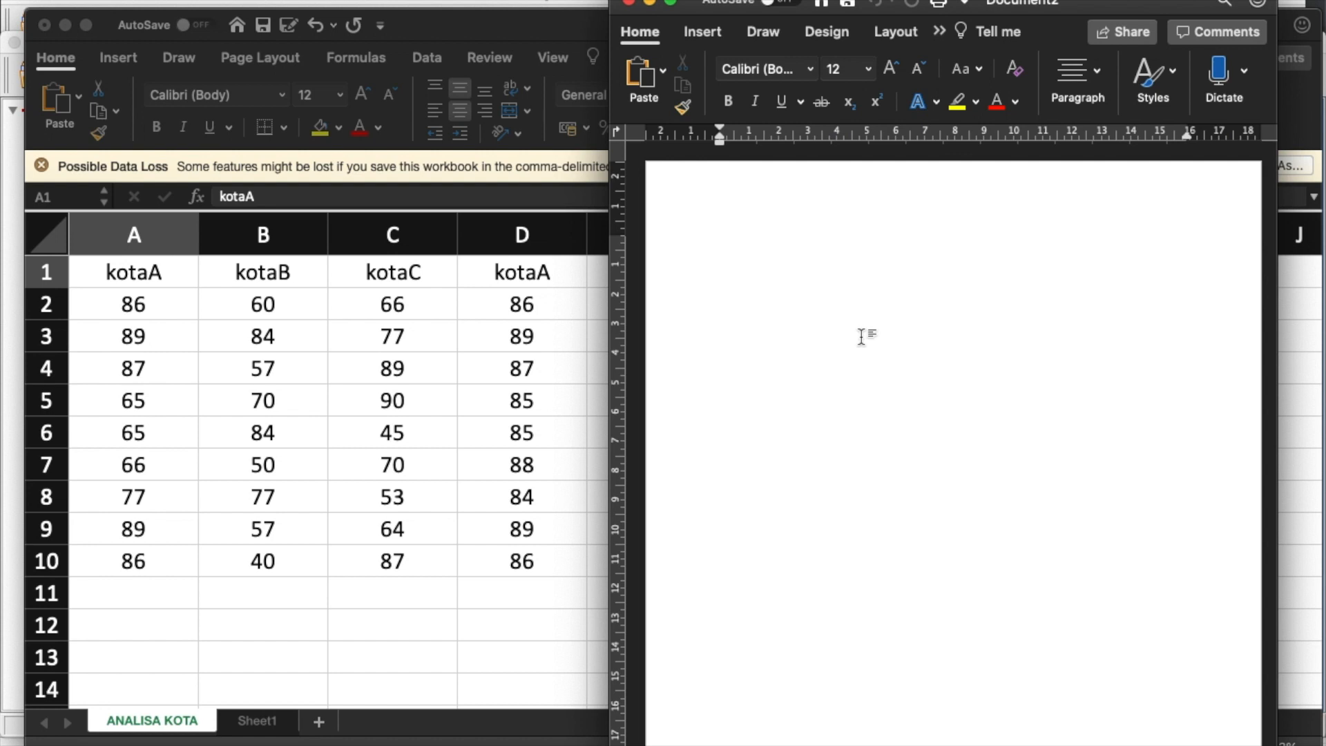
pyautogui.write('kota A dengan kota B')
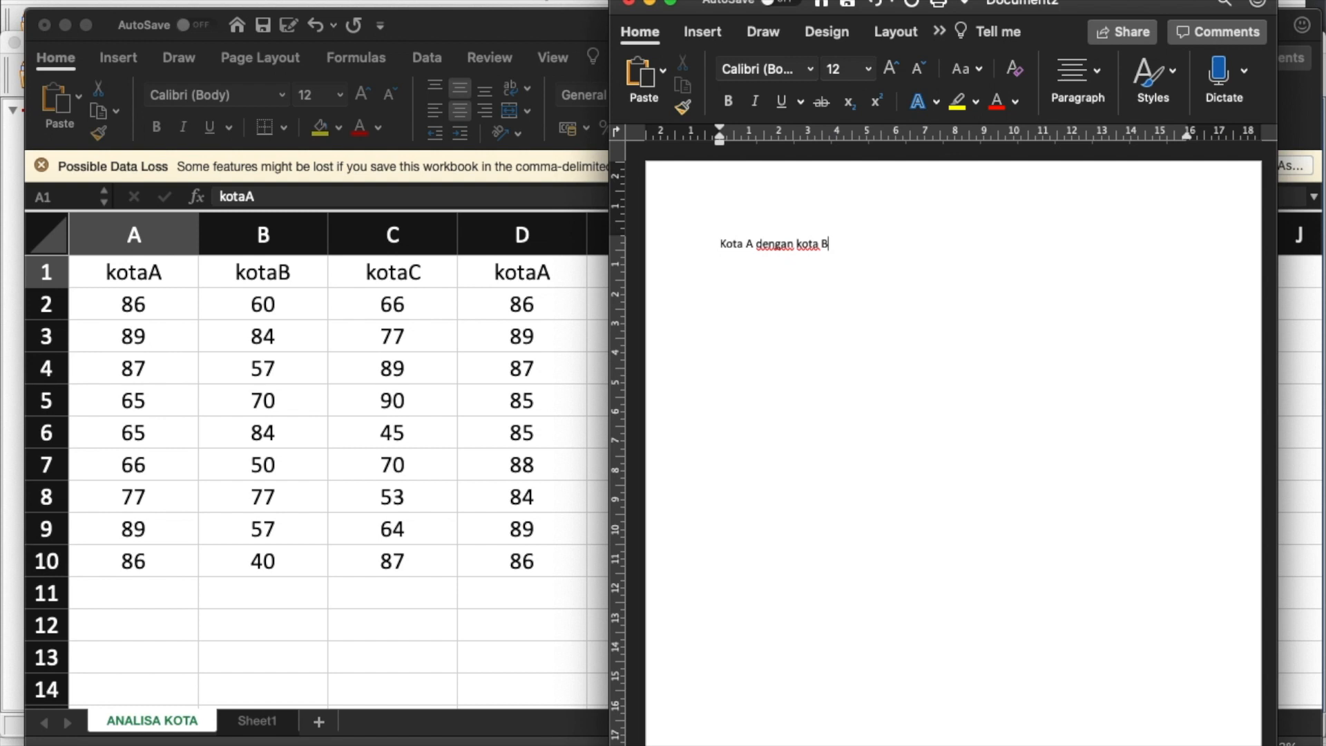
pyautogui.press('Return')
pyautogui.write('Barista kota A berbeda dengan barista kota B')
pyautogui.press('Return')
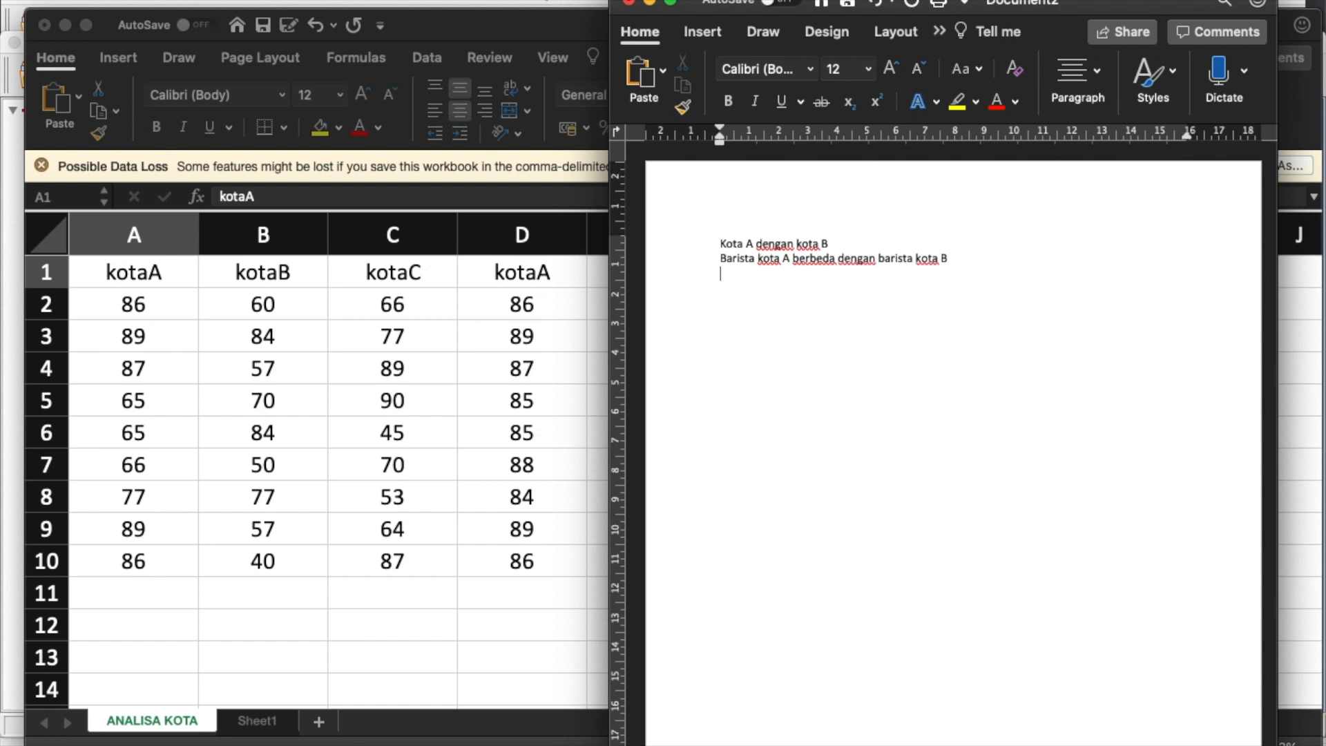
# Step: Add the line "Barista kota A lebih baik daripada barista kota B", copy it and make it bold
pyautogui.write('Barista kota A lebih baik')
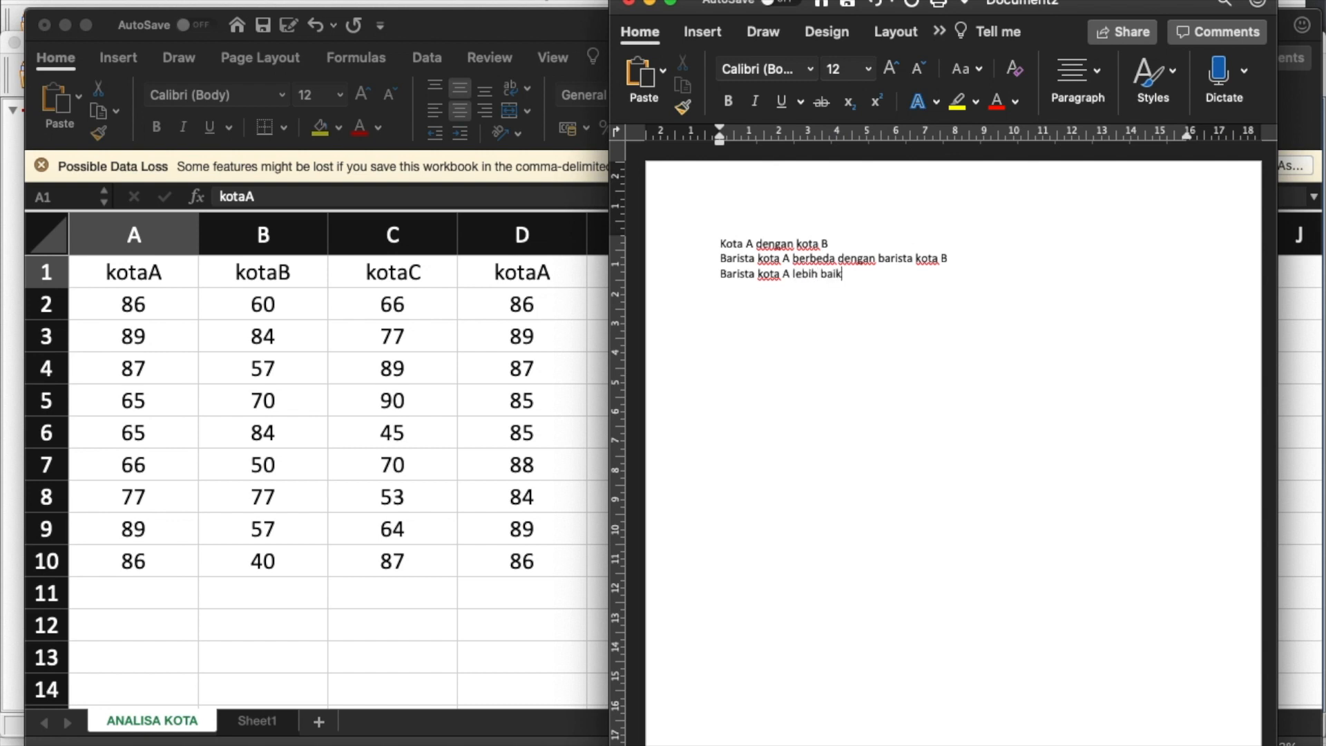
pyautogui.write(' daripada barista kota B')
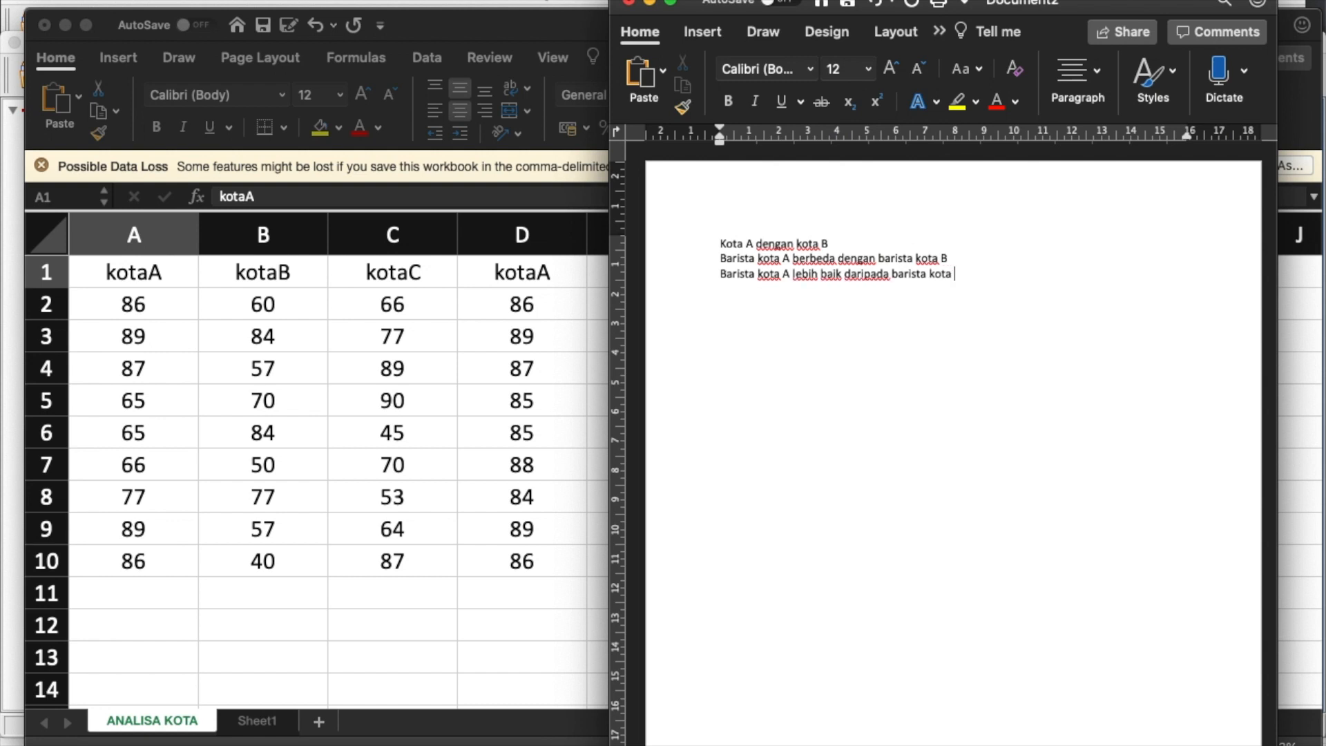
pyautogui.press('super+shift+Left')
pyautogui.press('super+c')
pyautogui.press('super+b')
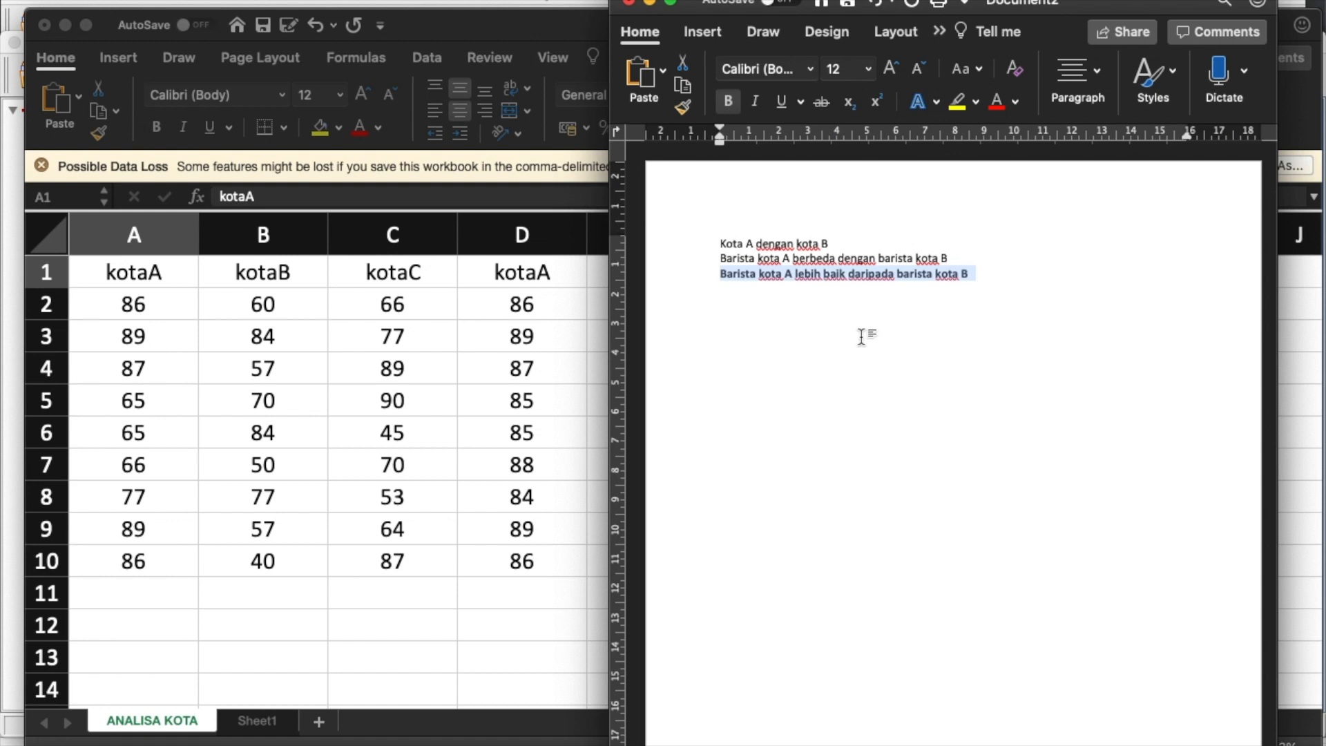
# Step: Paste the copied line below and swap the cities so it reads "Barista kota B lebih baik daripada barista kota A"
pyautogui.press('Right')
pyautogui.press('Return')
pyautogui.press('super+v')
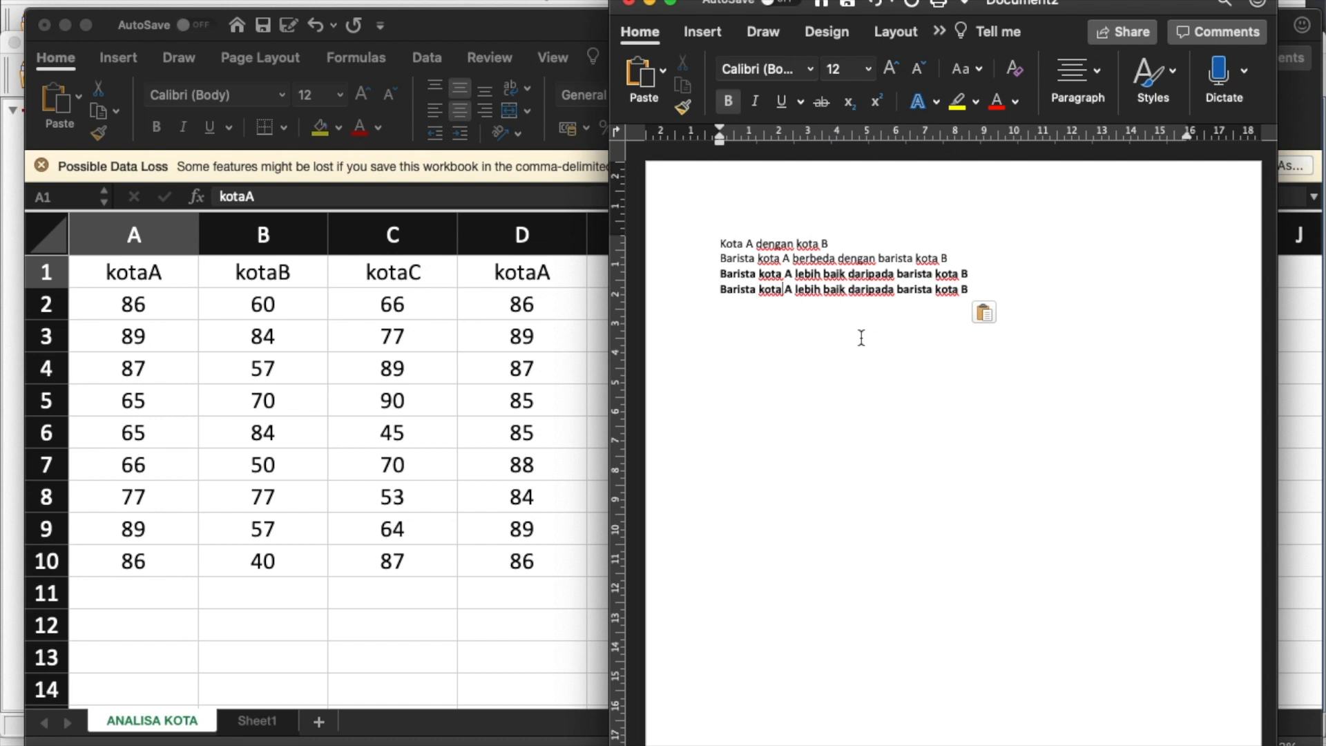
pyautogui.hotkey('shift', 'Right')
pyautogui.write('B')
pyautogui.press('Right')
pyautogui.press('Right')
pyautogui.press('Right')
pyautogui.press('Right')
pyautogui.press('Right')
pyautogui.press('Right')
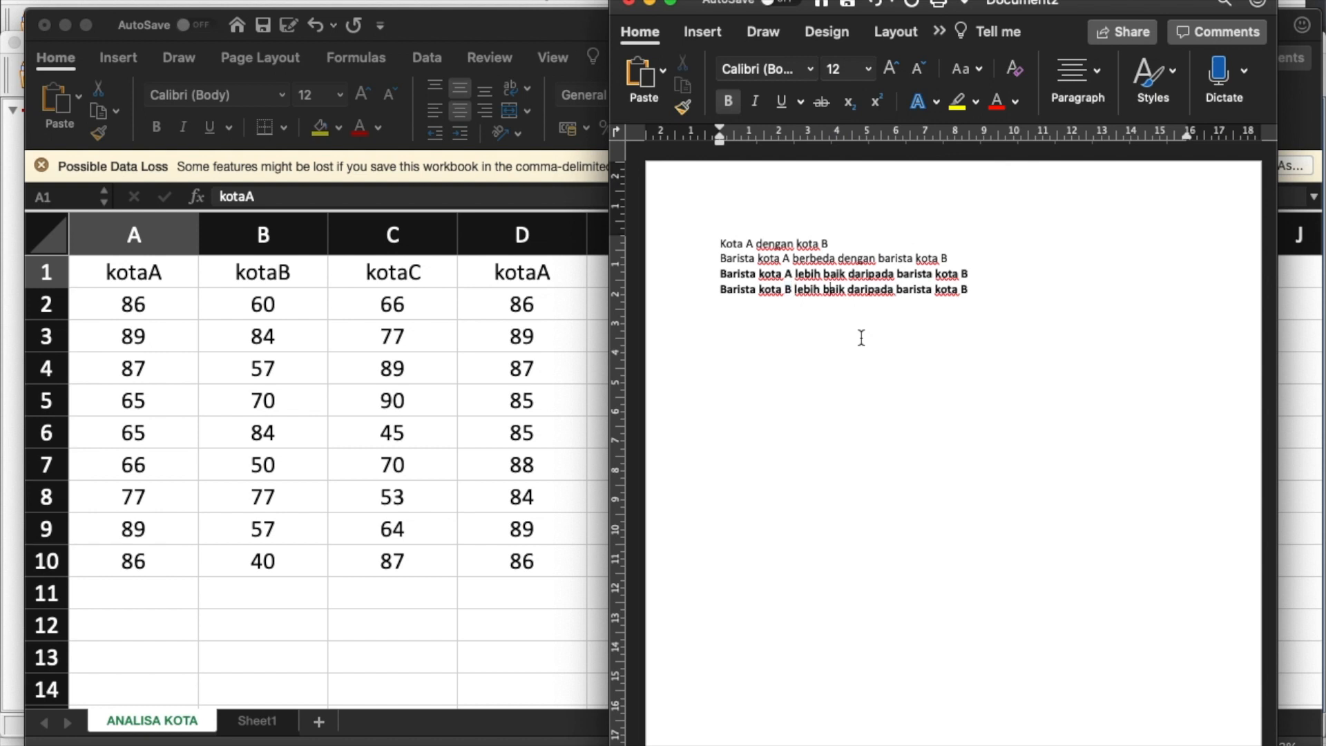
pyautogui.press('Right')
pyautogui.press('Right')
pyautogui.press('Right')
pyautogui.write('A')
pyautogui.press('Return')
# Step: Insert a blank line between "Kota A dengan kota B" and the first barista statement
pyautogui.click(863, 242)
pyautogui.press('Return')
pyautogui.click(720, 274)
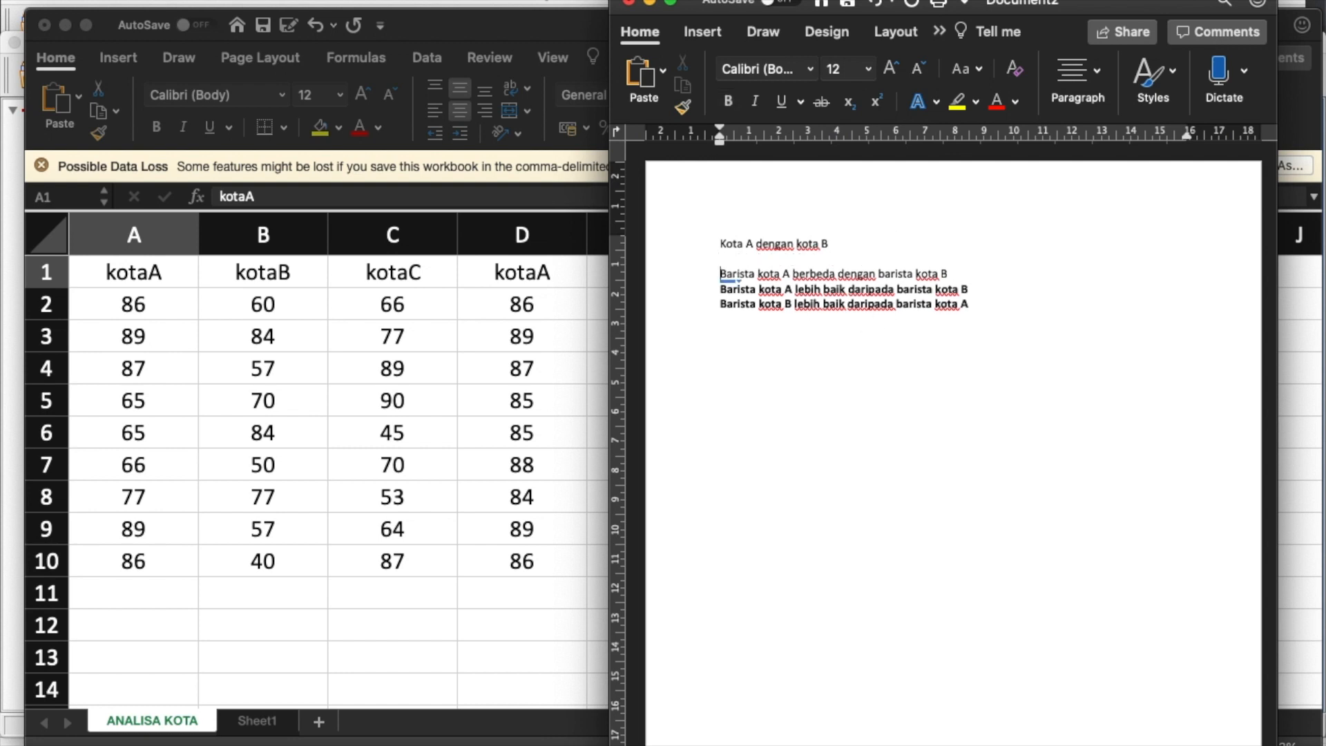
# Step: Write the labels H0 and H1 on separate lines below the barista statements
pyautogui.press('Down')
pyautogui.press('Down')
pyautogui.press('Down')
pyautogui.write('h')
pyautogui.press('BackSpace')
pyautogui.write('H0 ')
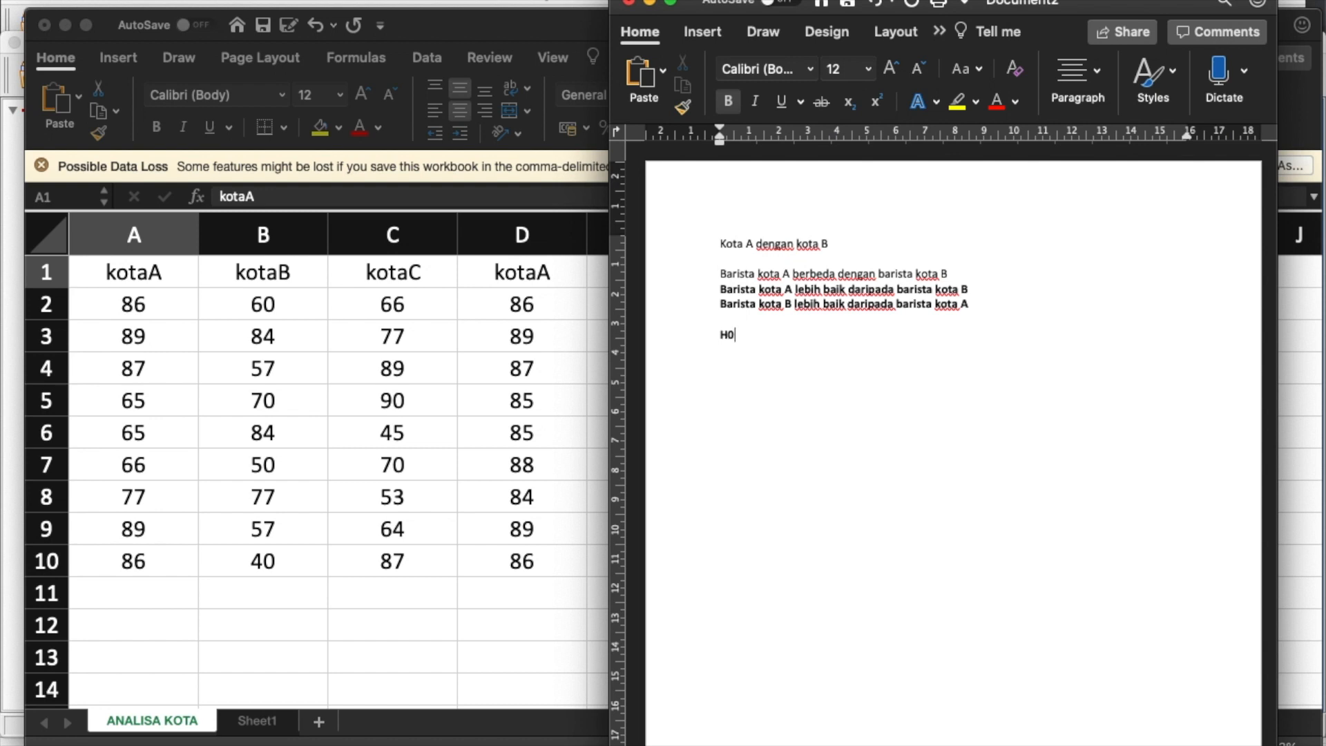
pyautogui.write('H1')
# Step: Complete the H0 line with an arrow followed by "kota A = kota B"
pyautogui.click(735, 335)
pyautogui.write('--')
pyautogui.write('> ')
pyautogui.write('kota A ')
pyautogui.write('= kota B')
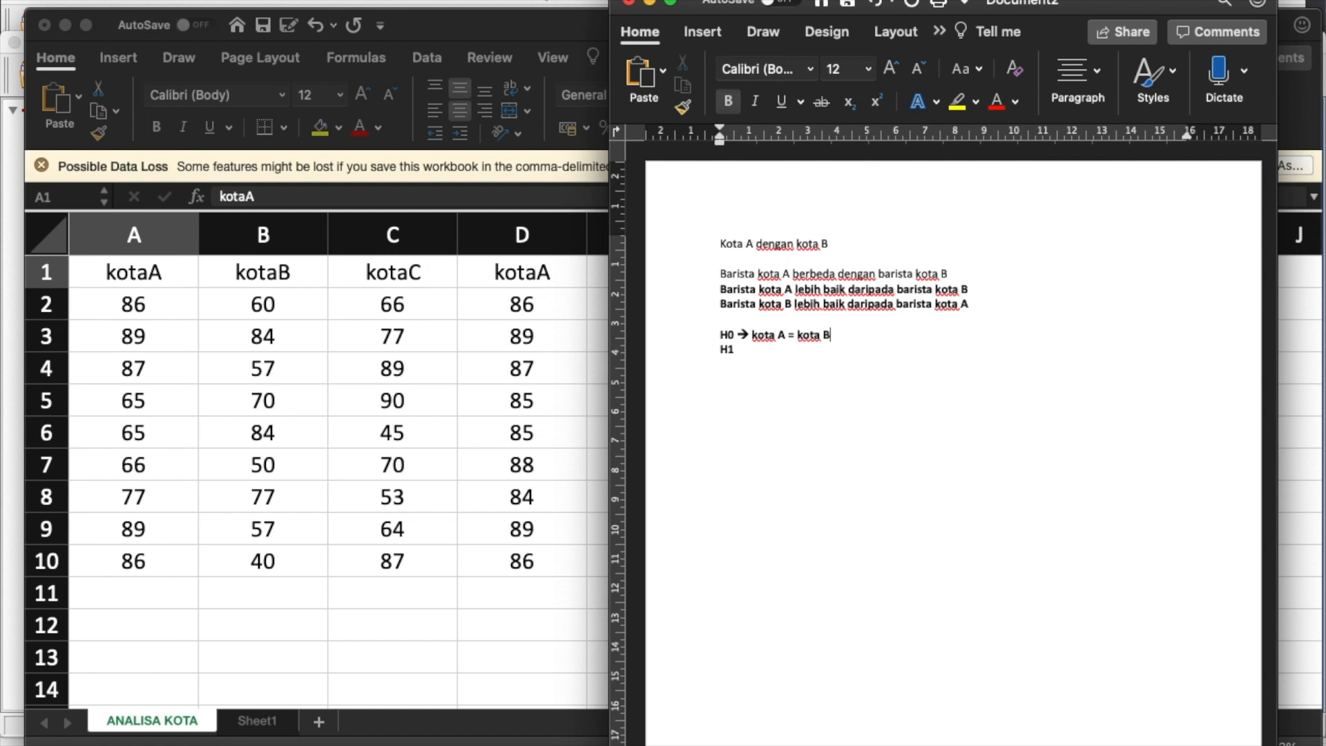
# Step: Complete the H1 line with an arrow followed by "kota tidak sama dengan kota B"
pyautogui.press('Down')
pyautogui.write('--')
pyautogui.write('> kot')
pyautogui.write('a ')
pyautogui.write('tidak sama de')
pyautogui.write('ngan')
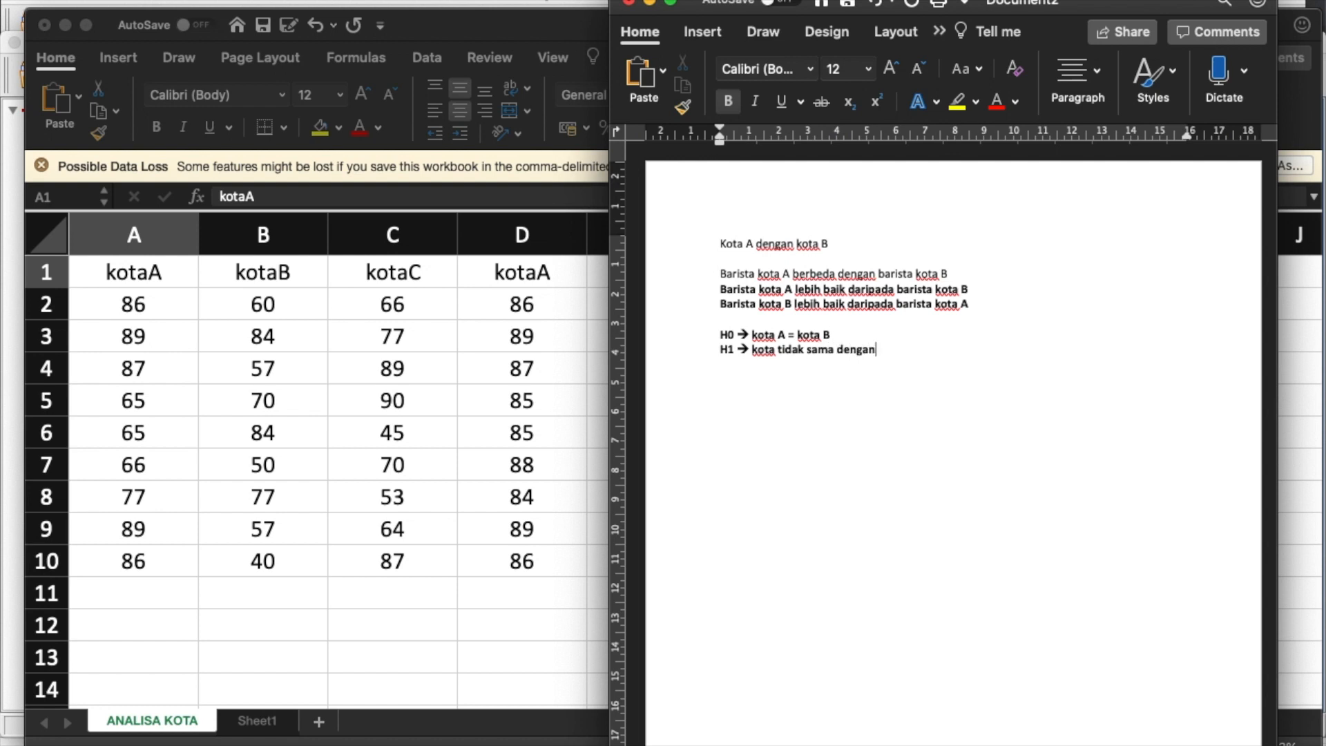
pyautogui.write(' kota B')
# Step: Highlight the statement "Barista kota A berbeda dengan barista kota B" to compare it with the H0 and H1 lines
pyautogui.moveTo(717, 274); pyautogui.dragTo(965, 280)
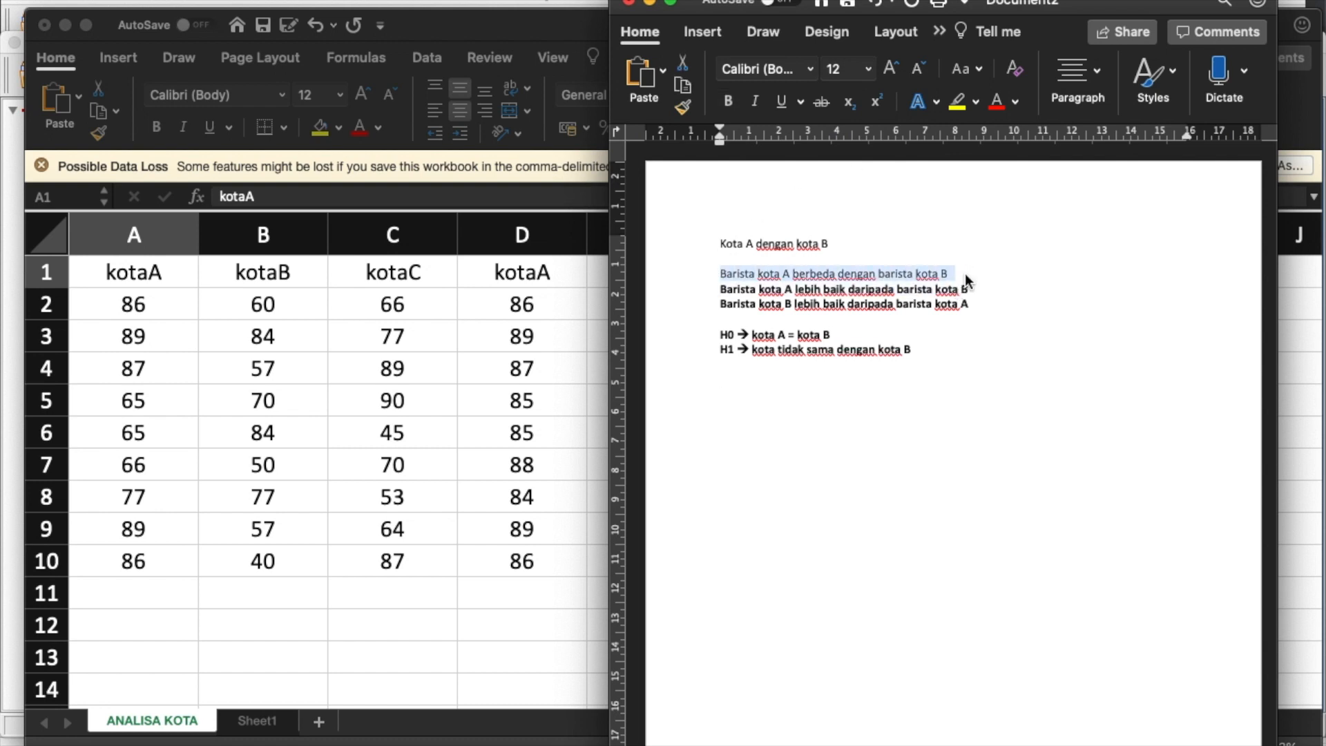
pyautogui.click(868, 295)
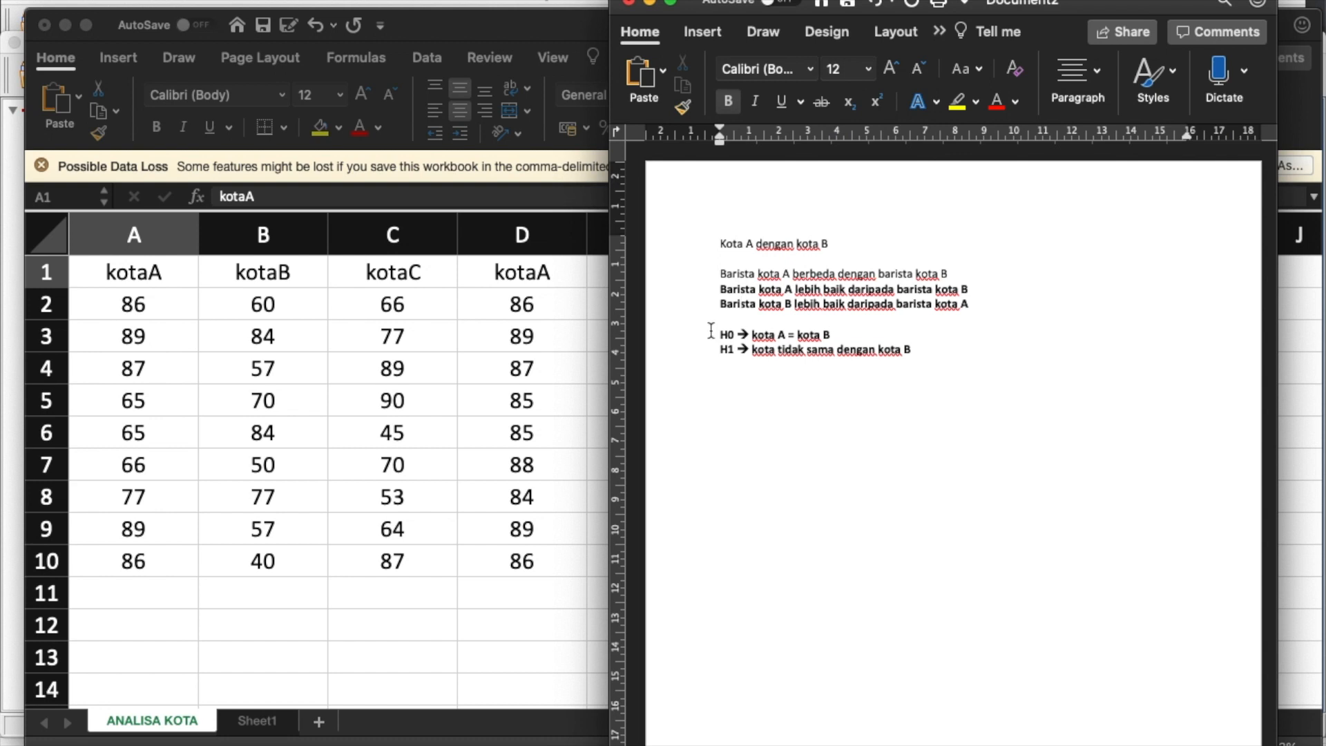
pyautogui.click(719, 274)
pyautogui.keyDown('shift'); pyautogui.click(952, 273); pyautogui.keyUp('shift')
# Step: Insert the missing "A" after "kota" in the H1 line so it reads "kota A tidak sama dengan kota B"
pyautogui.click(795, 416)
pyautogui.click(779, 353)
pyautogui.write('A')
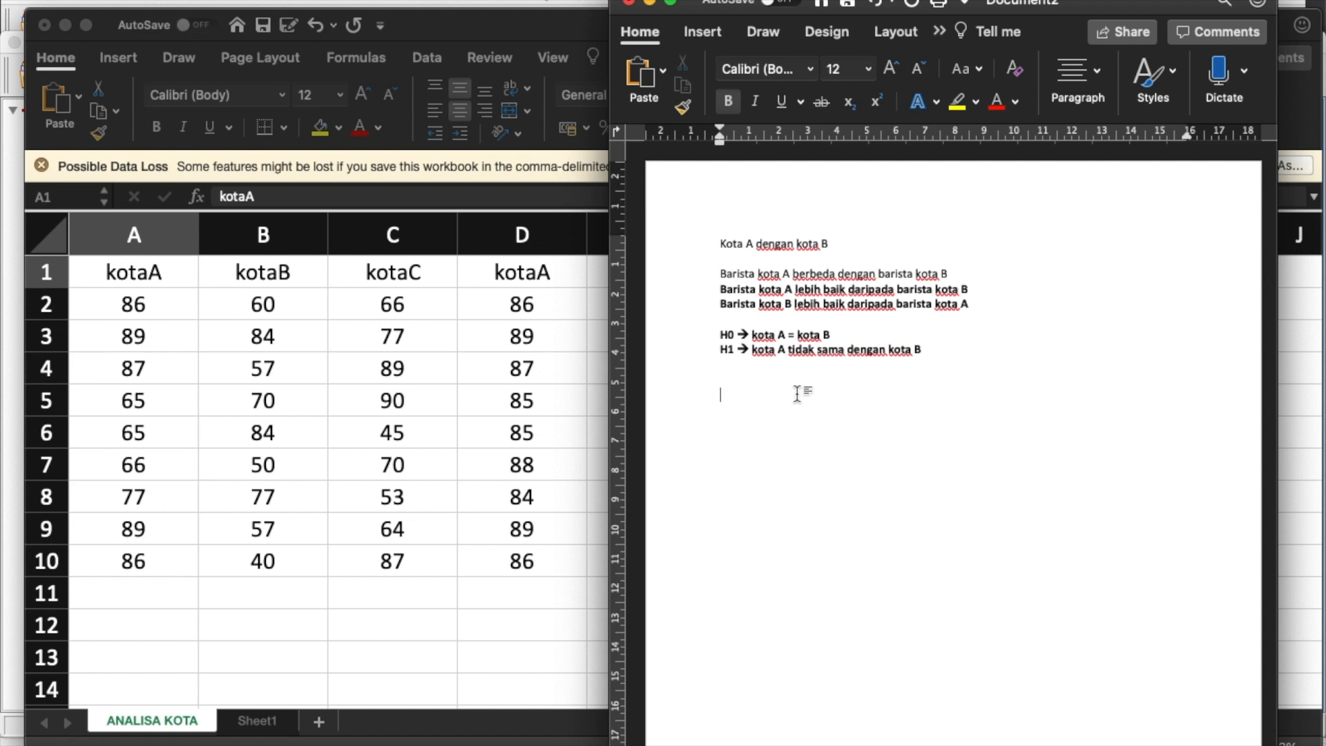
# Step: Switch to the ANALISA KOTA workbook in Excel and examine the kotaA and kotaB columns against the empty KOTA column
pyautogui.click(598, 391)
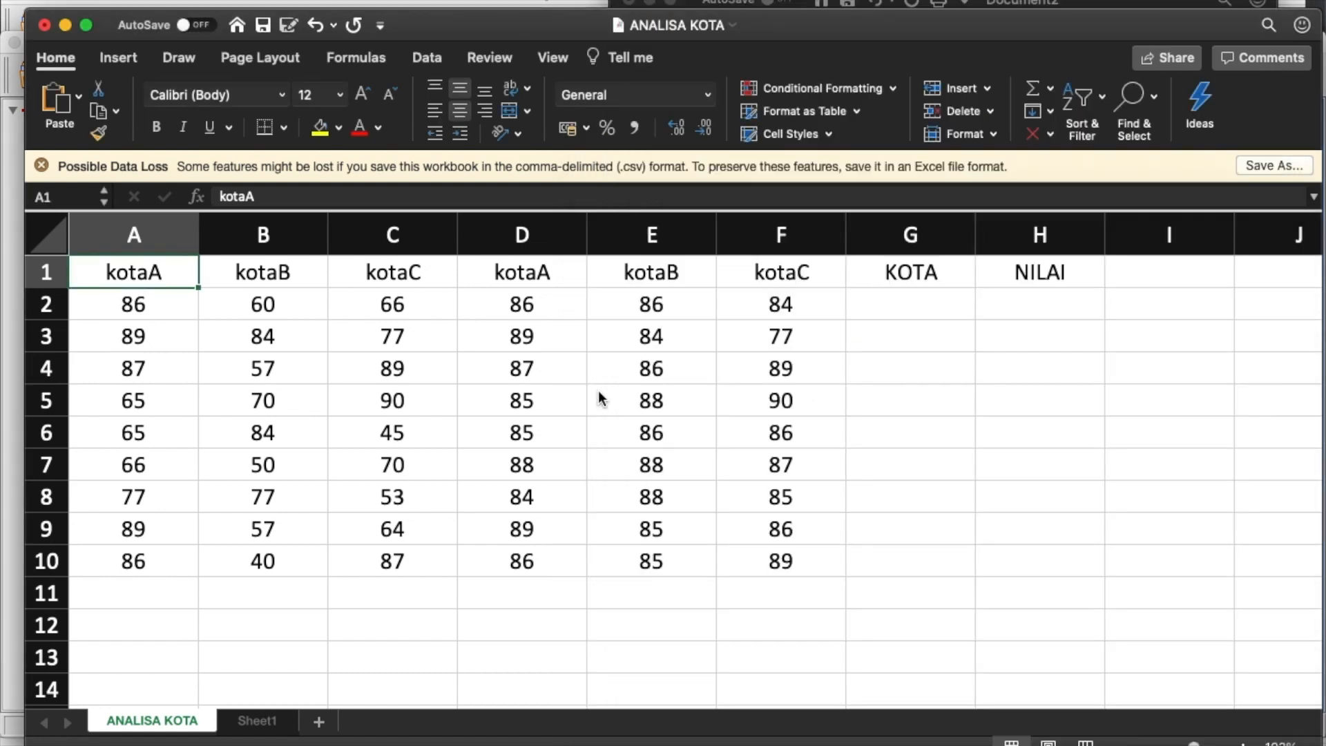
pyautogui.click(244, 275)
pyautogui.click(159, 274)
pyautogui.click(226, 275)
pyautogui.click(157, 278)
pyautogui.click(250, 270)
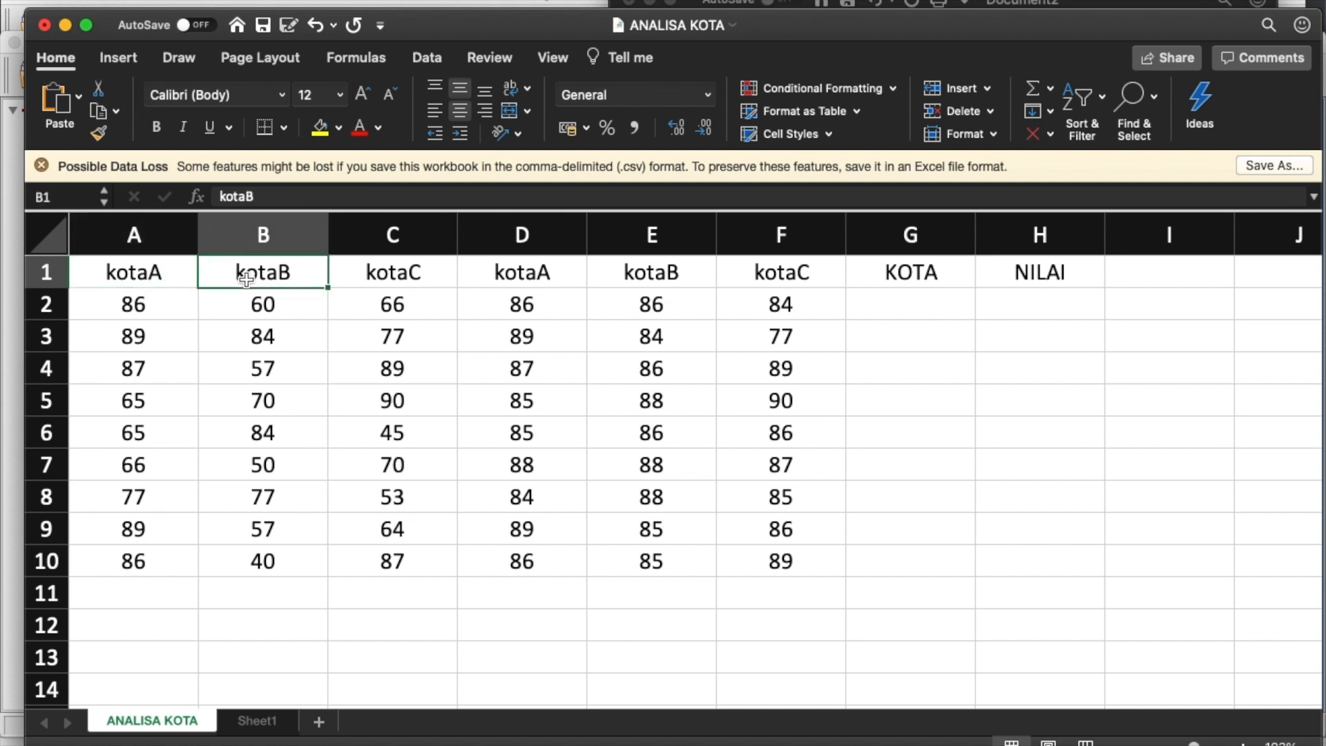
pyautogui.click(893, 312)
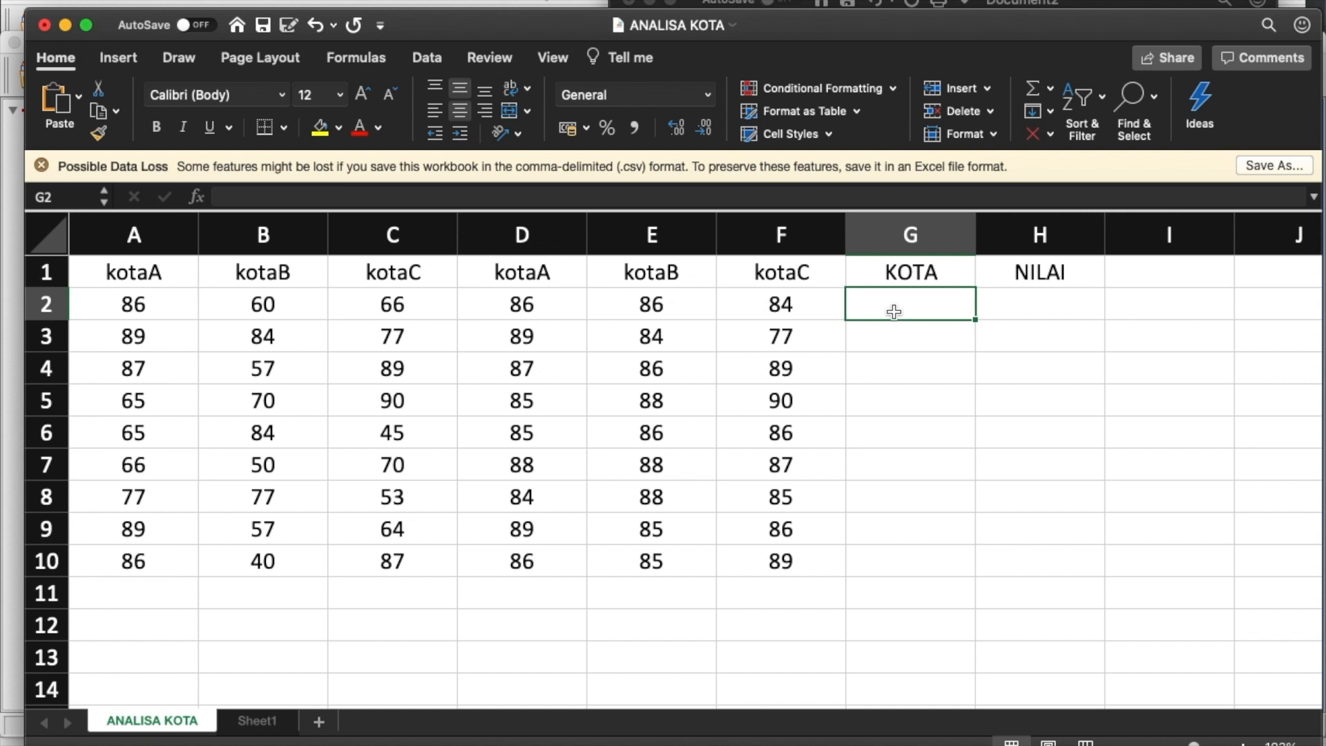
pyautogui.click(124, 284)
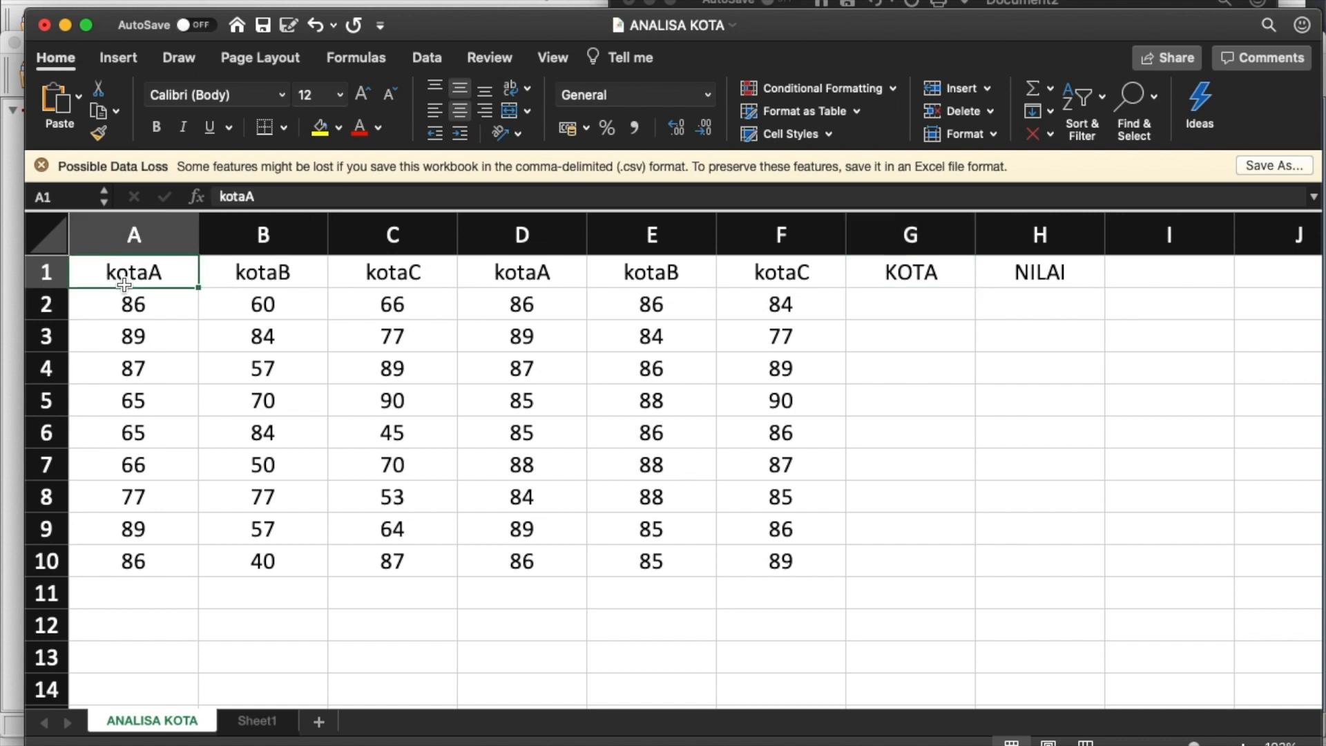
pyautogui.click(254, 272)
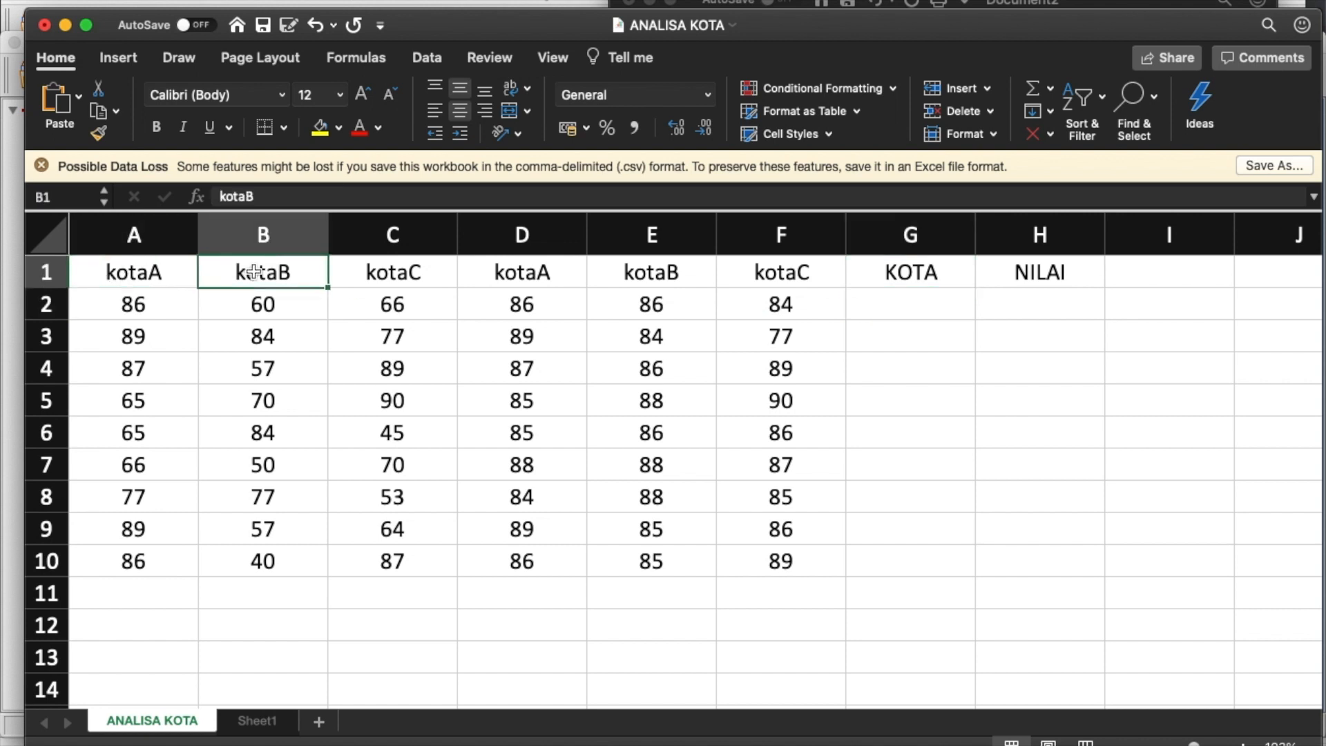
pyautogui.click(116, 276)
pyautogui.click(231, 277)
# Step: Enter the group code 1 in G2 and fill it down the KOTA column to G10
pyautogui.click(899, 304)
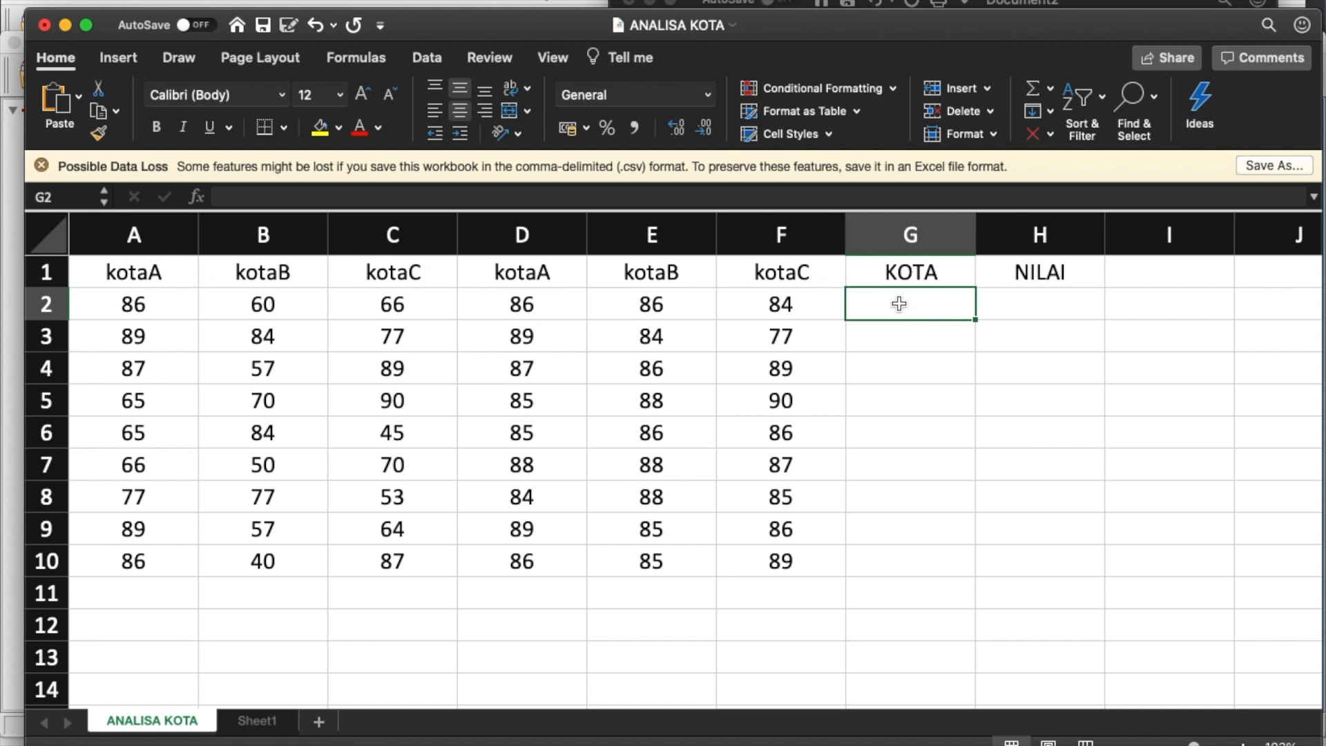
pyautogui.write('1')
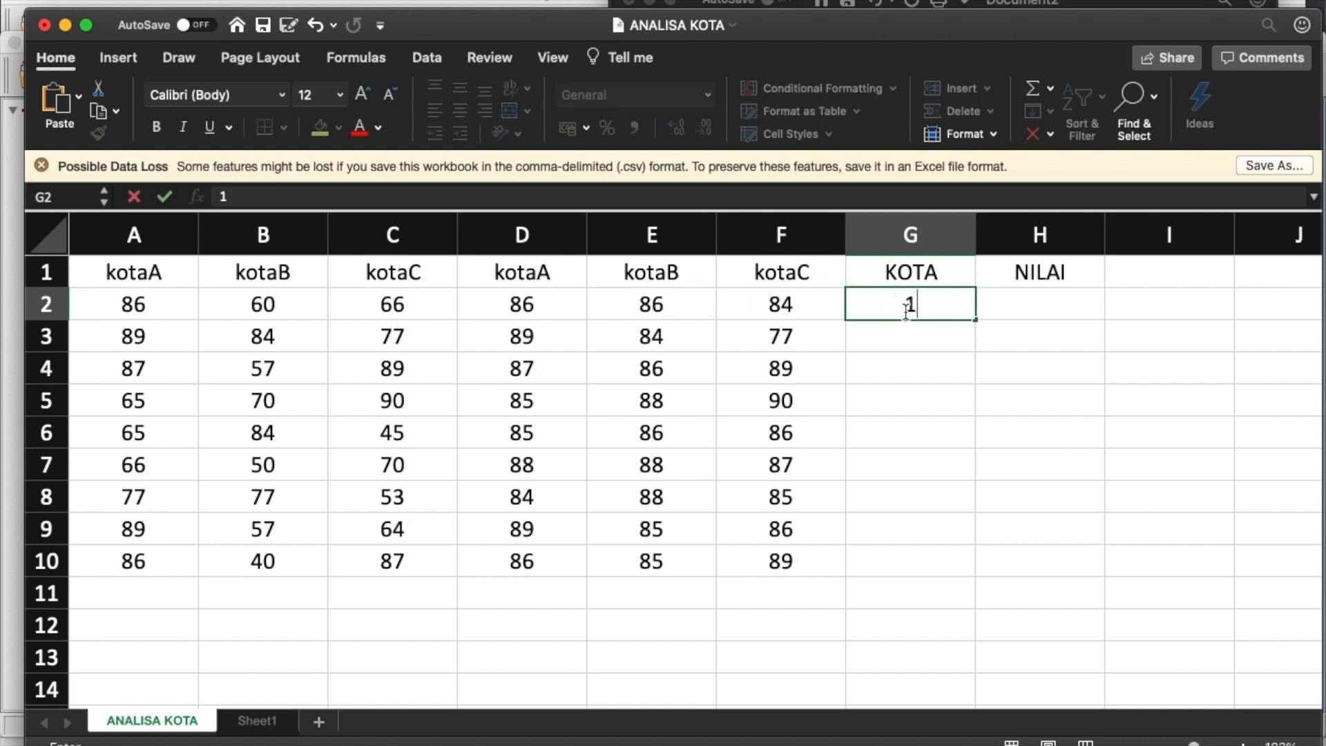
pyautogui.moveTo(975, 321); pyautogui.dragTo(970, 564)
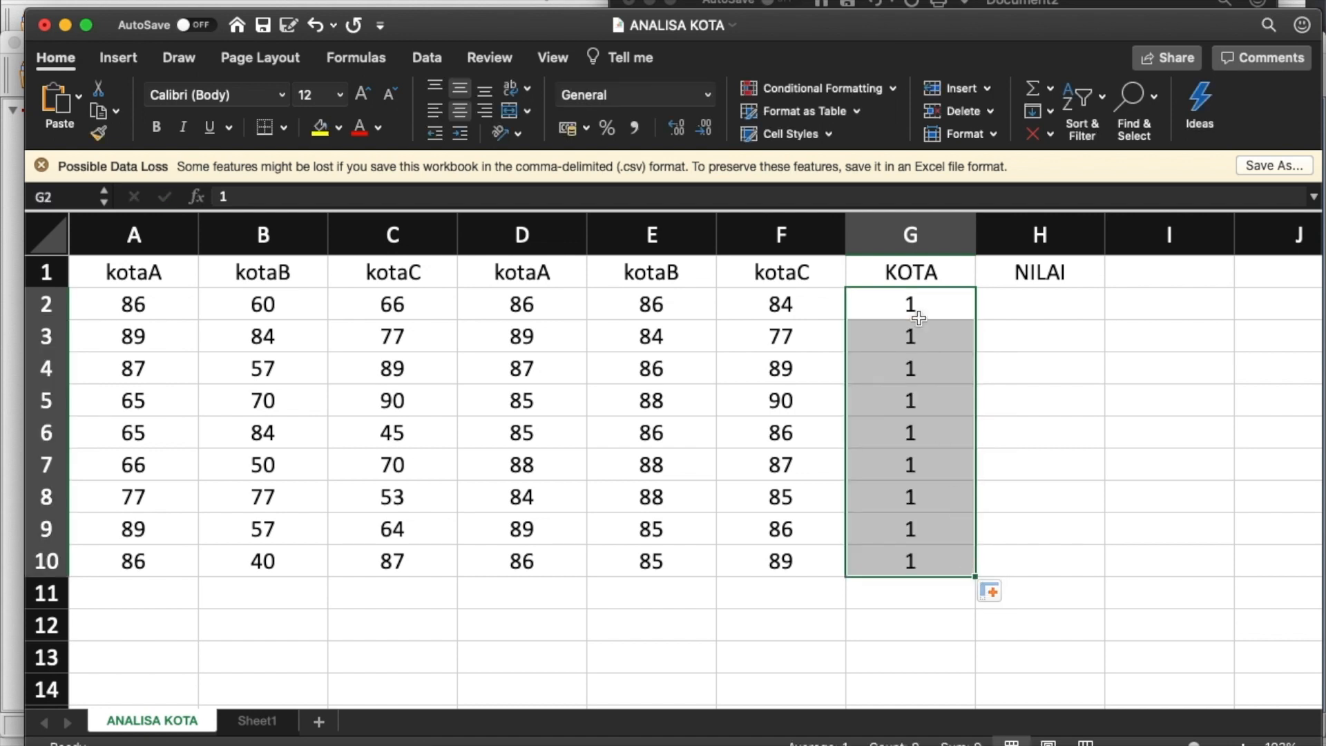
# Step: Copy the kotaA scores from A2:A10 into the NILAI column starting at H2
pyautogui.click(152, 313)
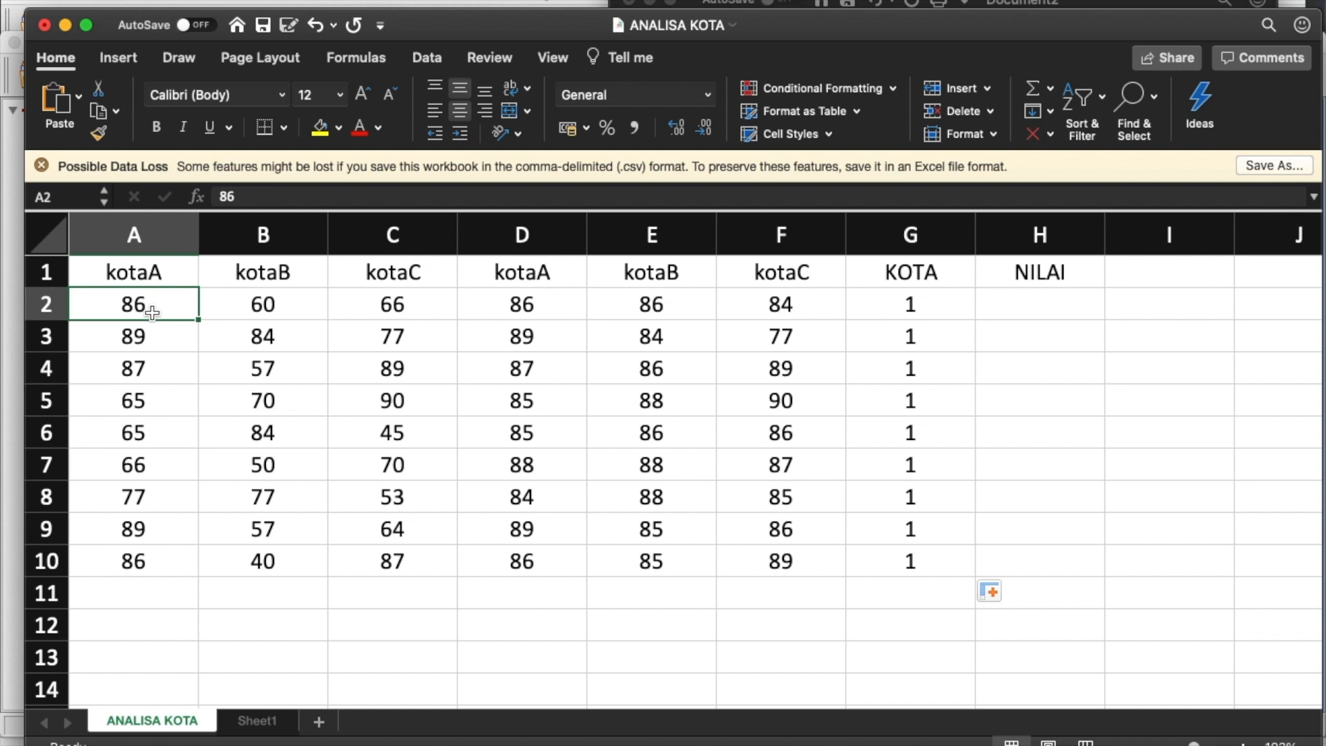
pyautogui.hotkey('shift', 'Down')
pyautogui.hotkey('shift', 'Down')
pyautogui.hotkey('shift', 'Down')
pyautogui.hotkey('shift', 'Down')
pyautogui.hotkey('shift', 'Down')
pyautogui.hotkey('shift', 'Down')
pyautogui.hotkey('shift', 'Down')
pyautogui.hotkey('shift', 'Down')
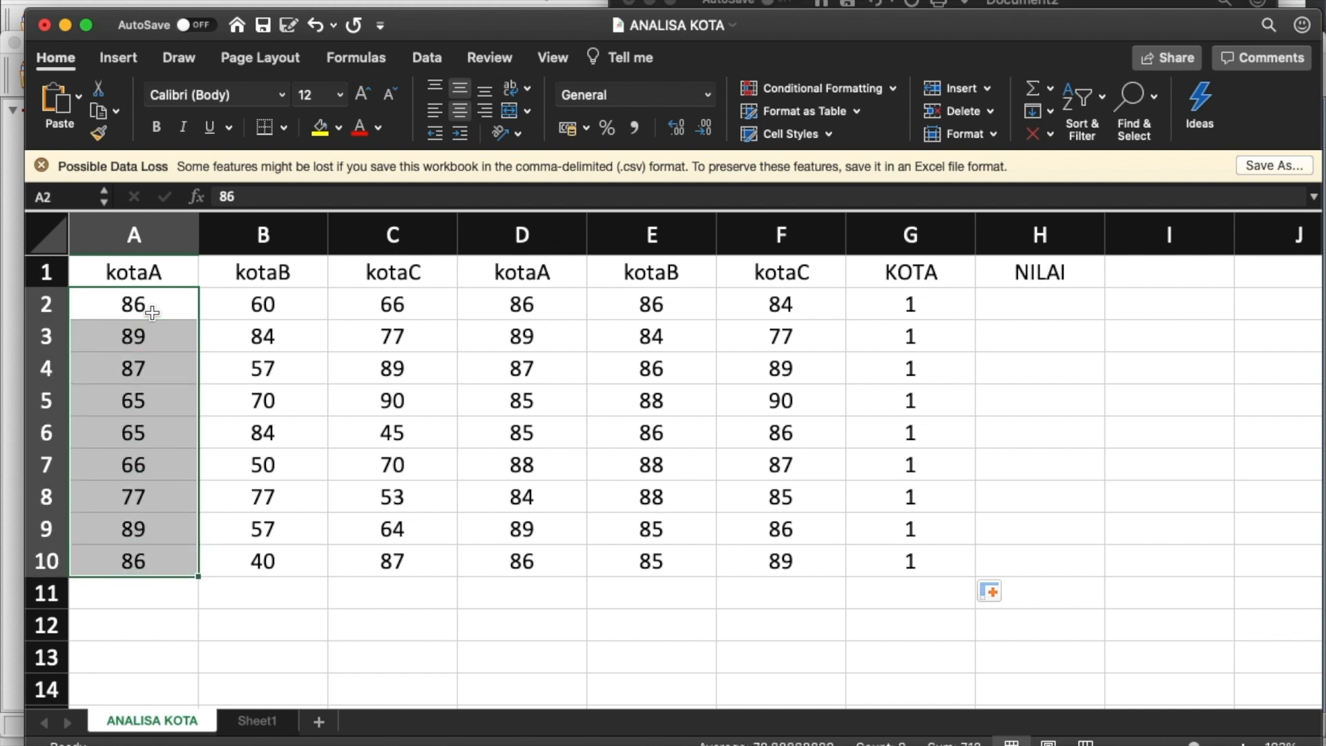
pyautogui.press('super+c')
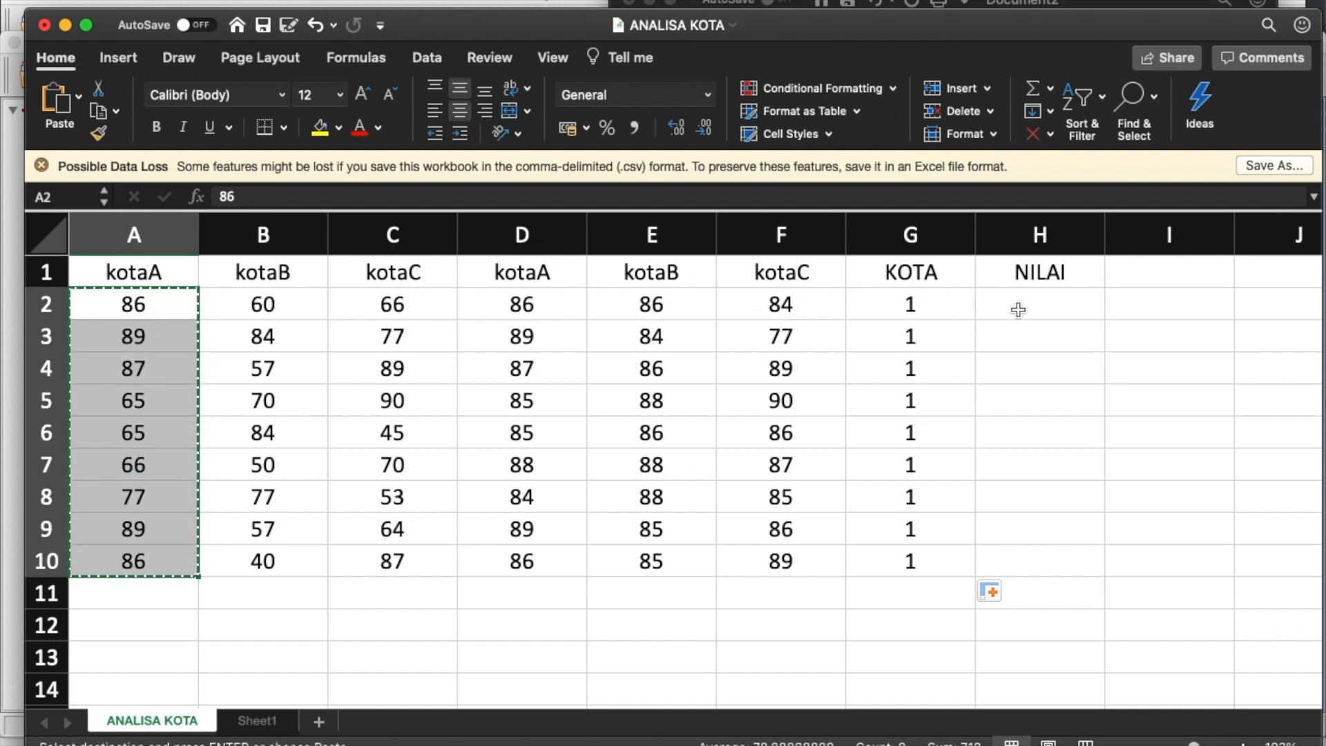
pyautogui.click(1018, 310)
pyautogui.press('super+v')
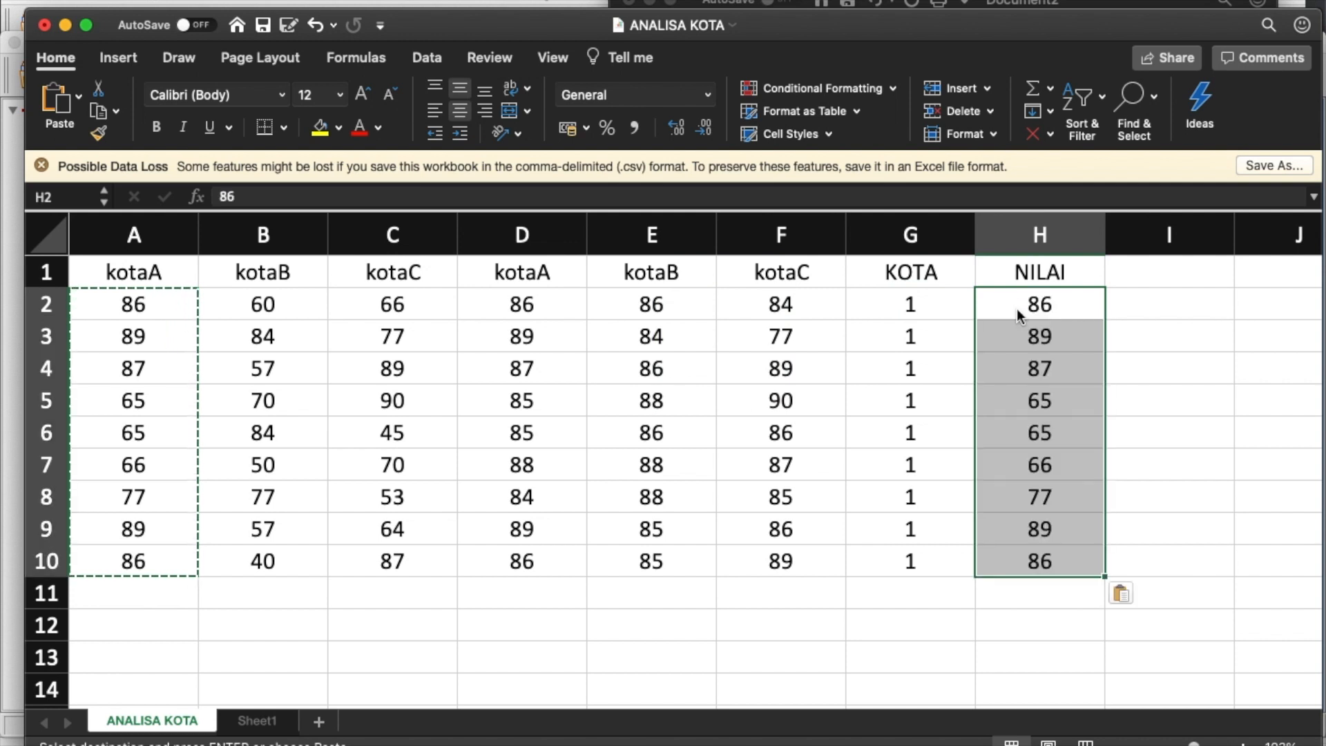
pyautogui.scroll(-2, 1016, 308)
pyautogui.scroll(2, 1027, 304)
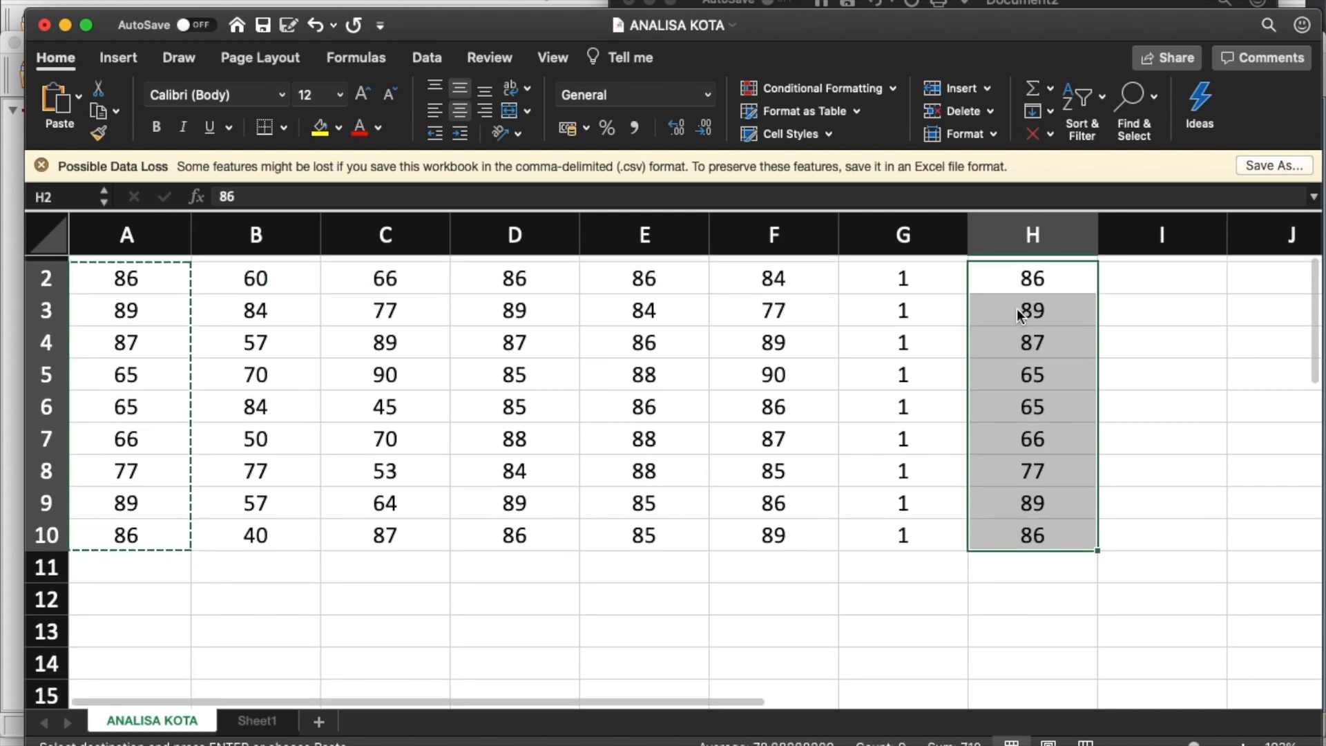
# Step: Enter the group code 2 in G11 and copy the kotaB scores from B2:B10 into NILAI starting at H11
pyautogui.click(919, 589)
pyautogui.write('2')
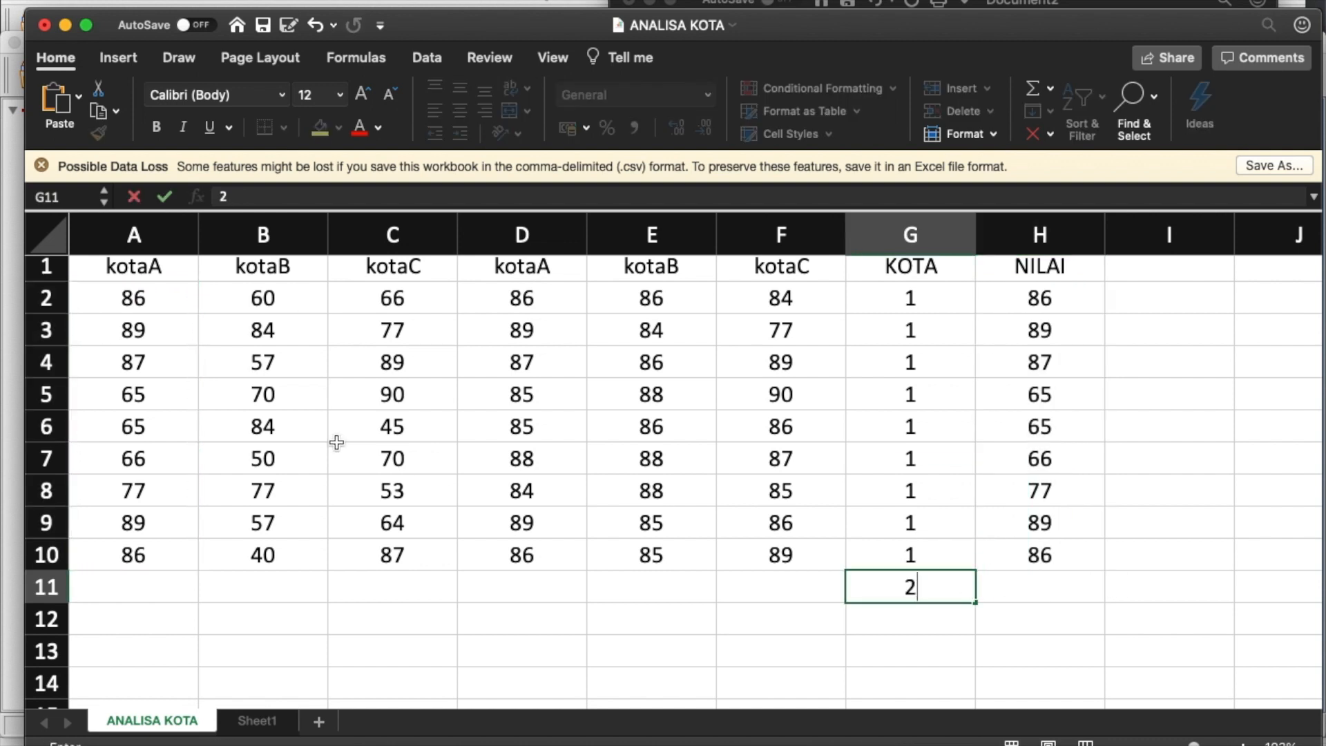
pyautogui.click(277, 309)
pyautogui.hotkey('shift', 'Down')
pyautogui.hotkey('shift', 'Down')
pyautogui.hotkey('shift', 'Down')
pyautogui.hotkey('shift', 'Down')
pyautogui.hotkey('shift', 'Down')
pyautogui.hotkey('shift', 'Down')
pyautogui.hotkey('shift', 'Down')
pyautogui.hotkey('shift', 'Down')
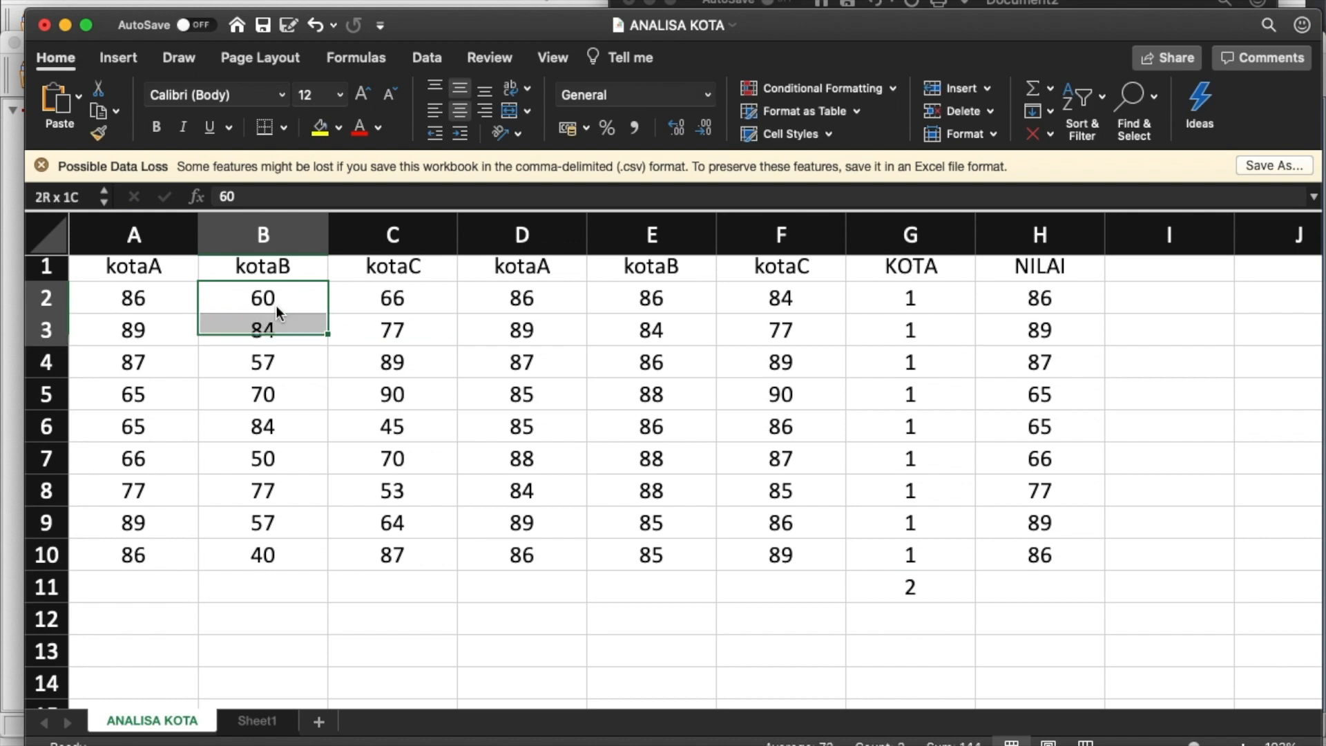
pyautogui.press('super+c')
pyautogui.click(1029, 589)
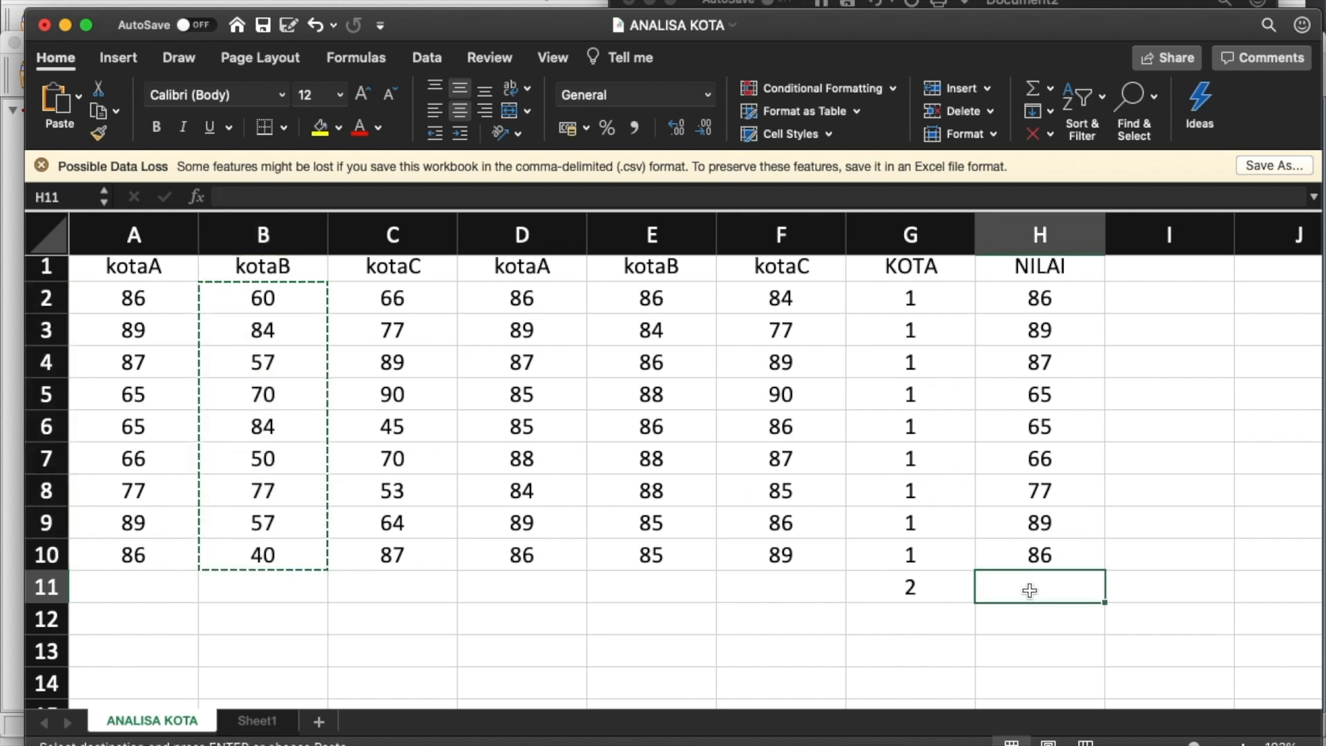
pyautogui.press('super+v')
pyautogui.scroll(-7, 1030, 592)
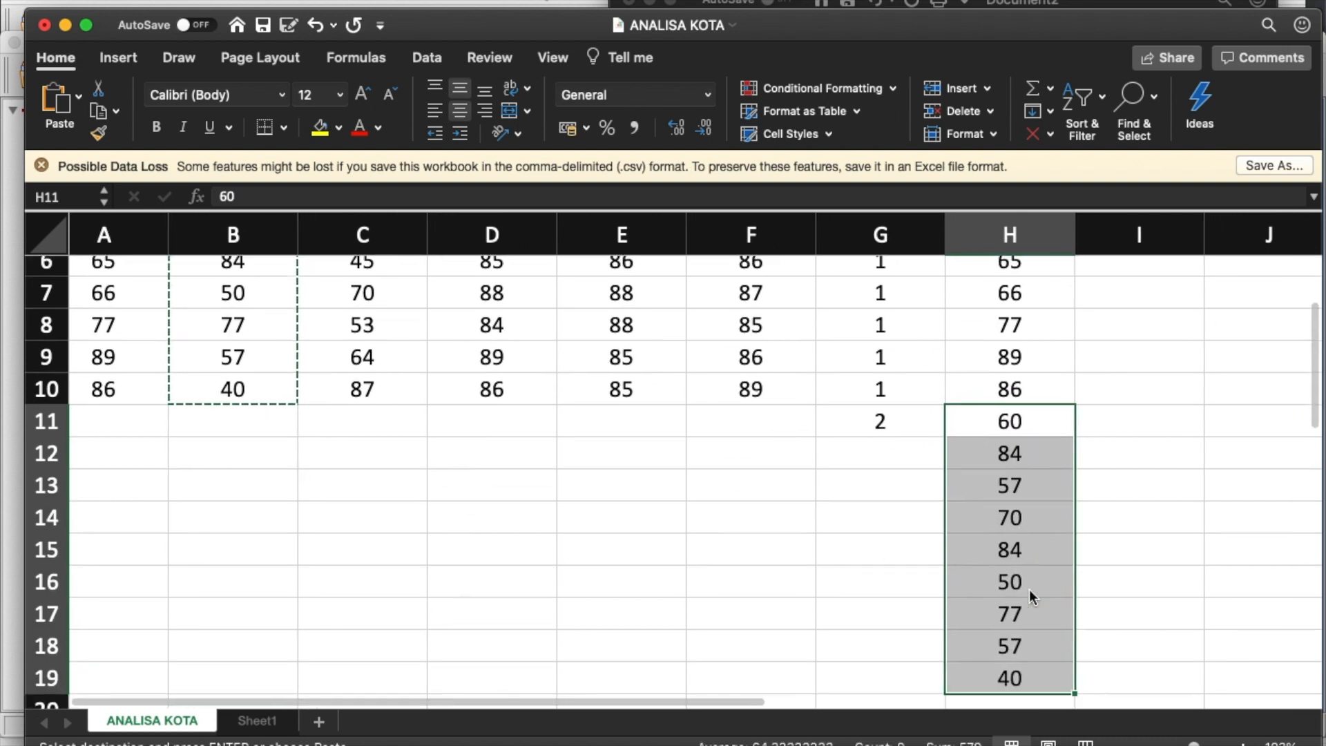
# Step: Fill the group code 2 from G11 down the KOTA column to G19
pyautogui.click(868, 373)
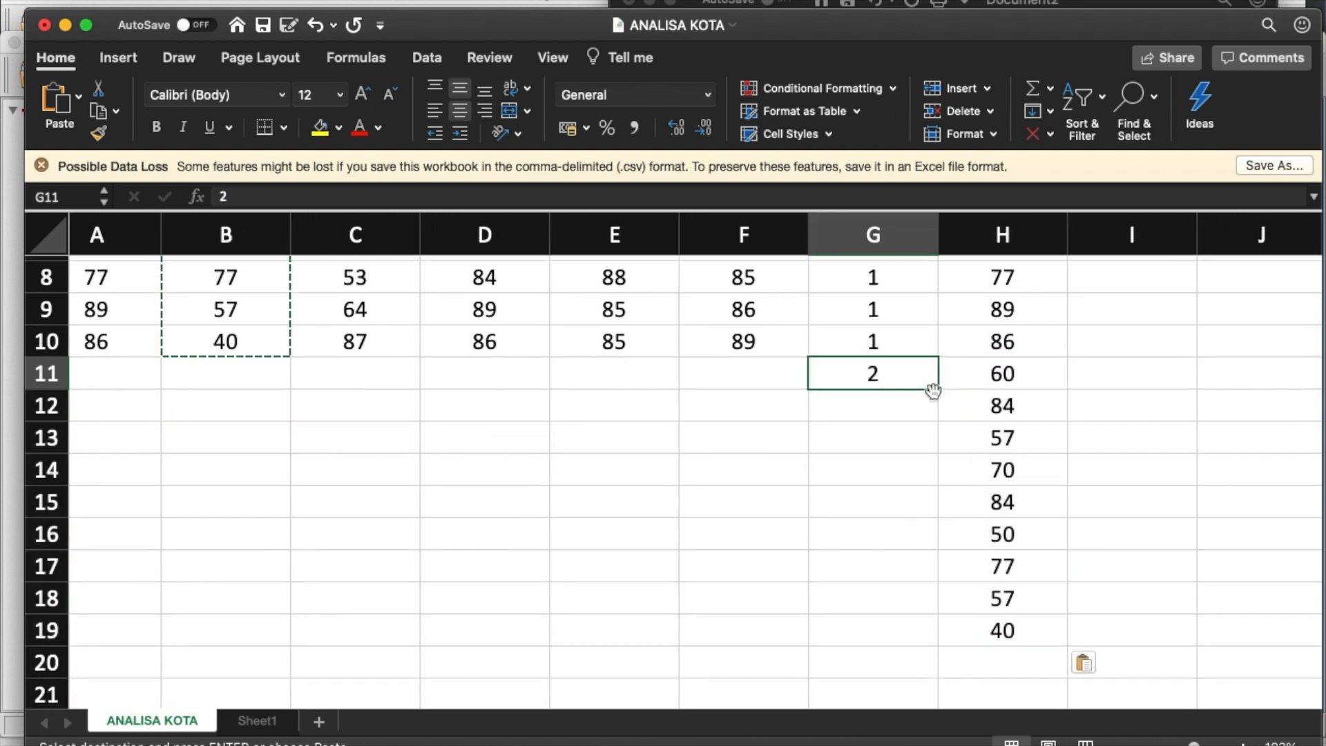
pyautogui.moveTo(937, 397); pyautogui.dragTo(926, 634)
pyautogui.click(711, 569)
pyautogui.scroll(7, 711, 572)
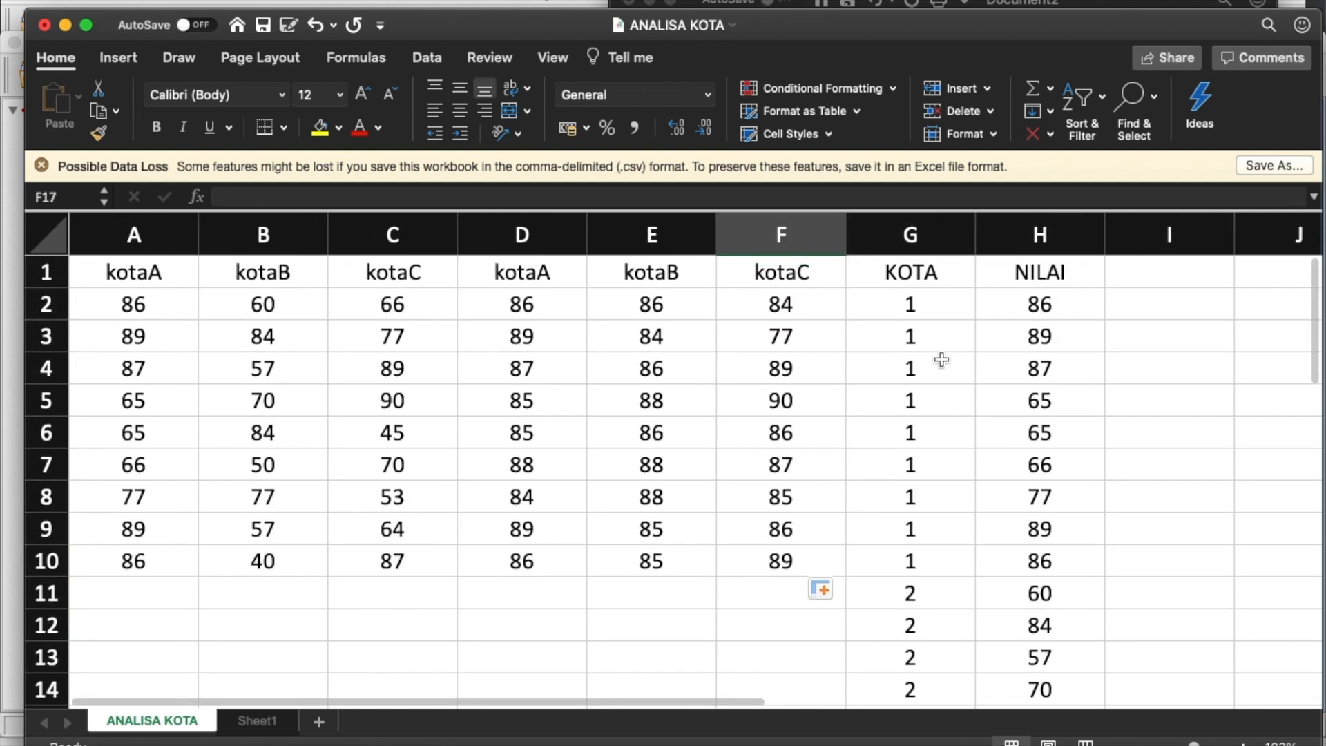
# Step: Review the KOTA group codes and the matching NILAI scores from the headers down to row 19
pyautogui.click(918, 277)
pyautogui.scroll(-3, 918, 359)
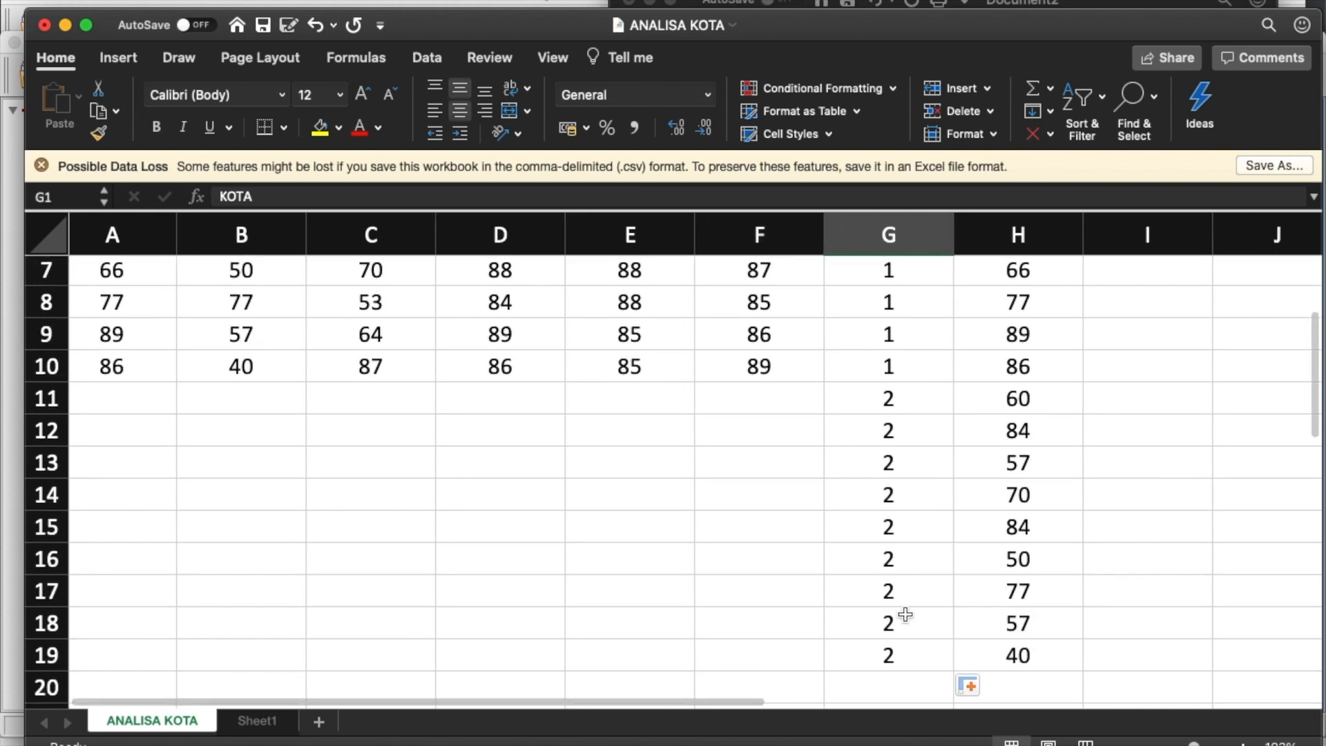
pyautogui.scroll(3, 905, 614)
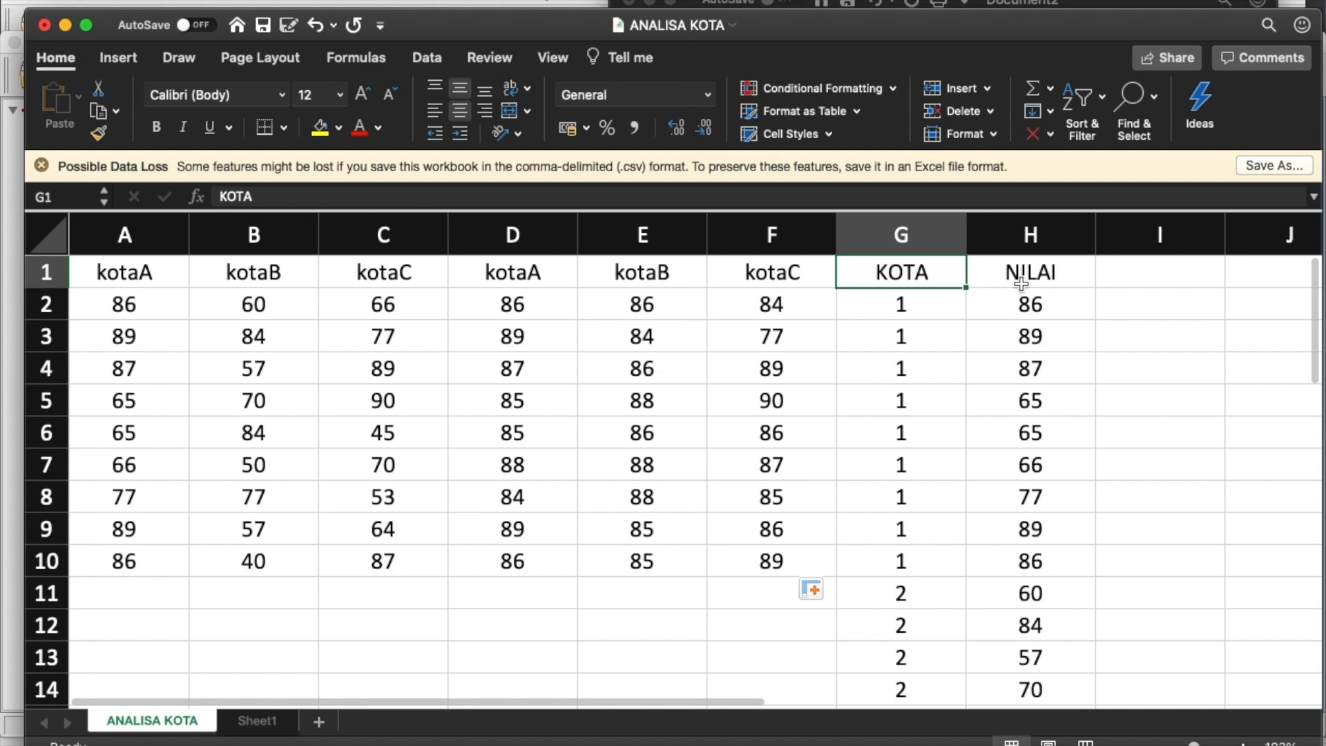
pyautogui.click(1014, 275)
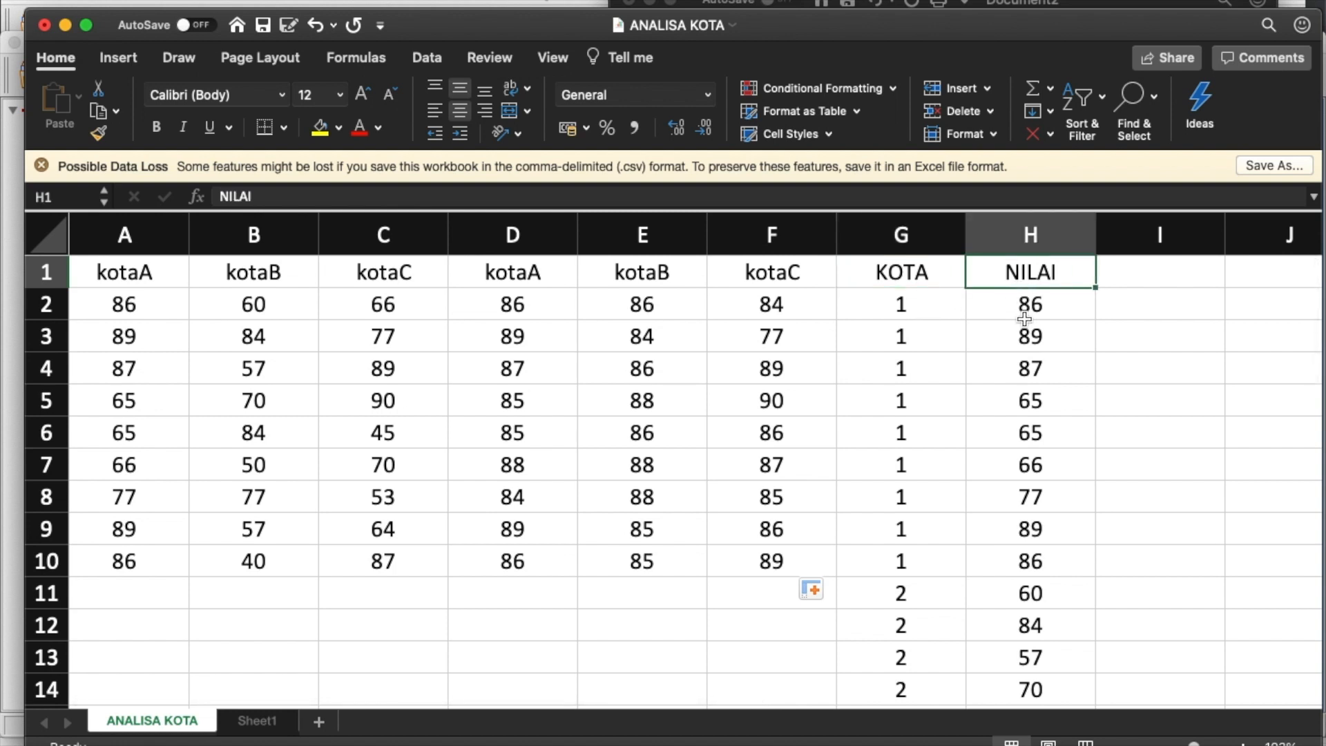
pyautogui.scroll(-5, 1020, 527)
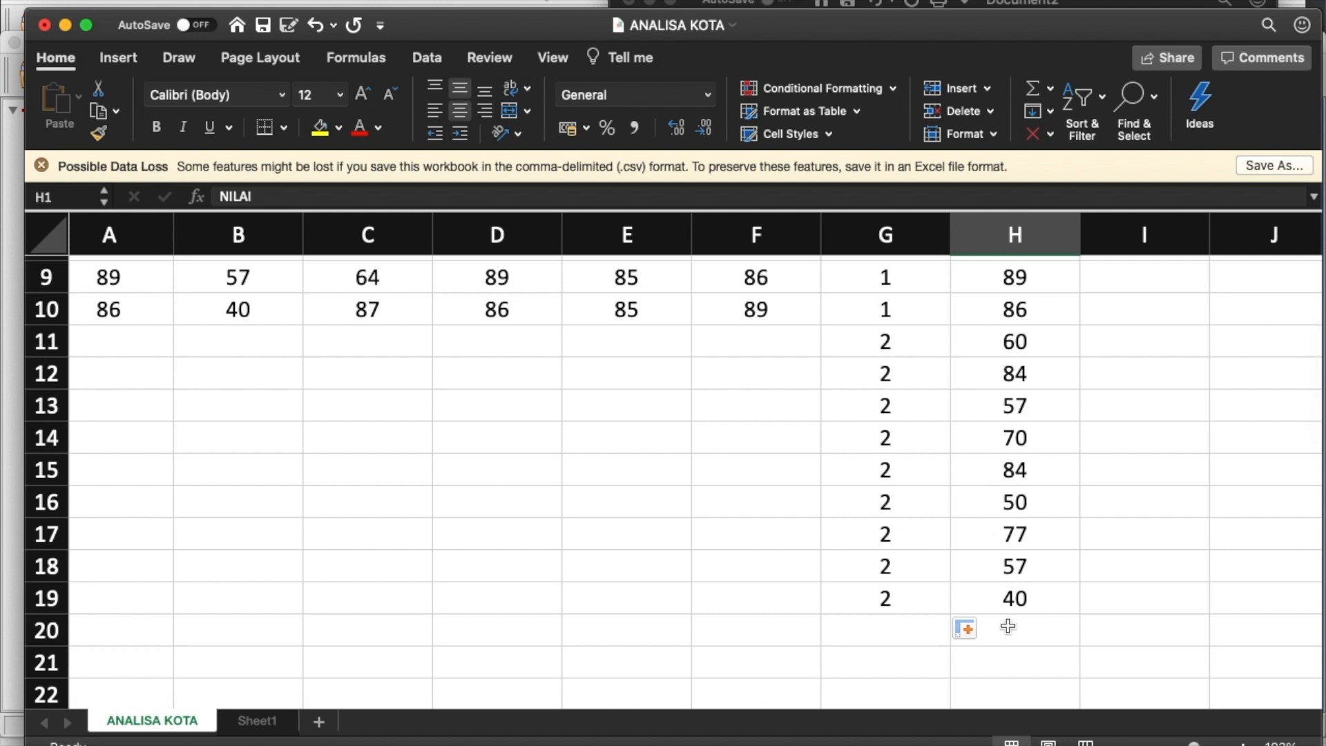
pyautogui.scroll(5, 1008, 625)
pyautogui.scroll(-3, 953, 346)
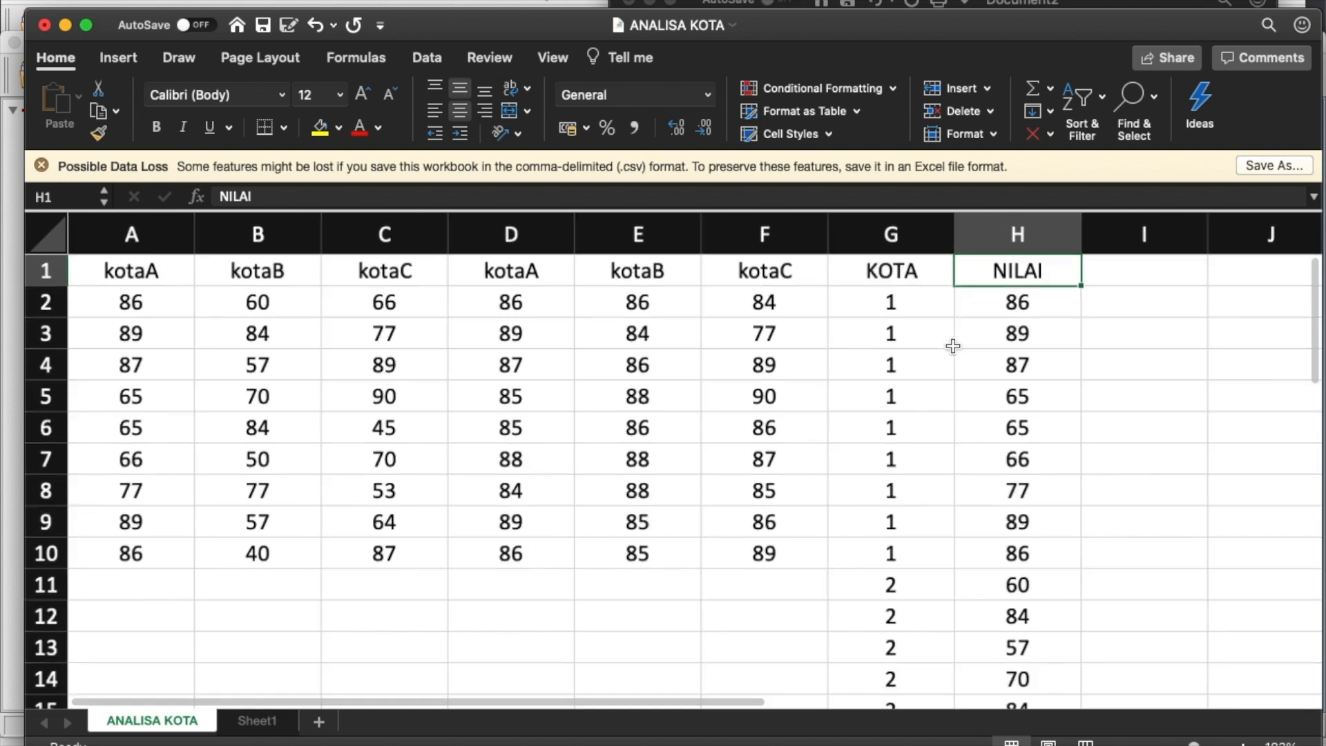
pyautogui.scroll(-3, 953, 346)
pyautogui.scroll(-1, 643, 293)
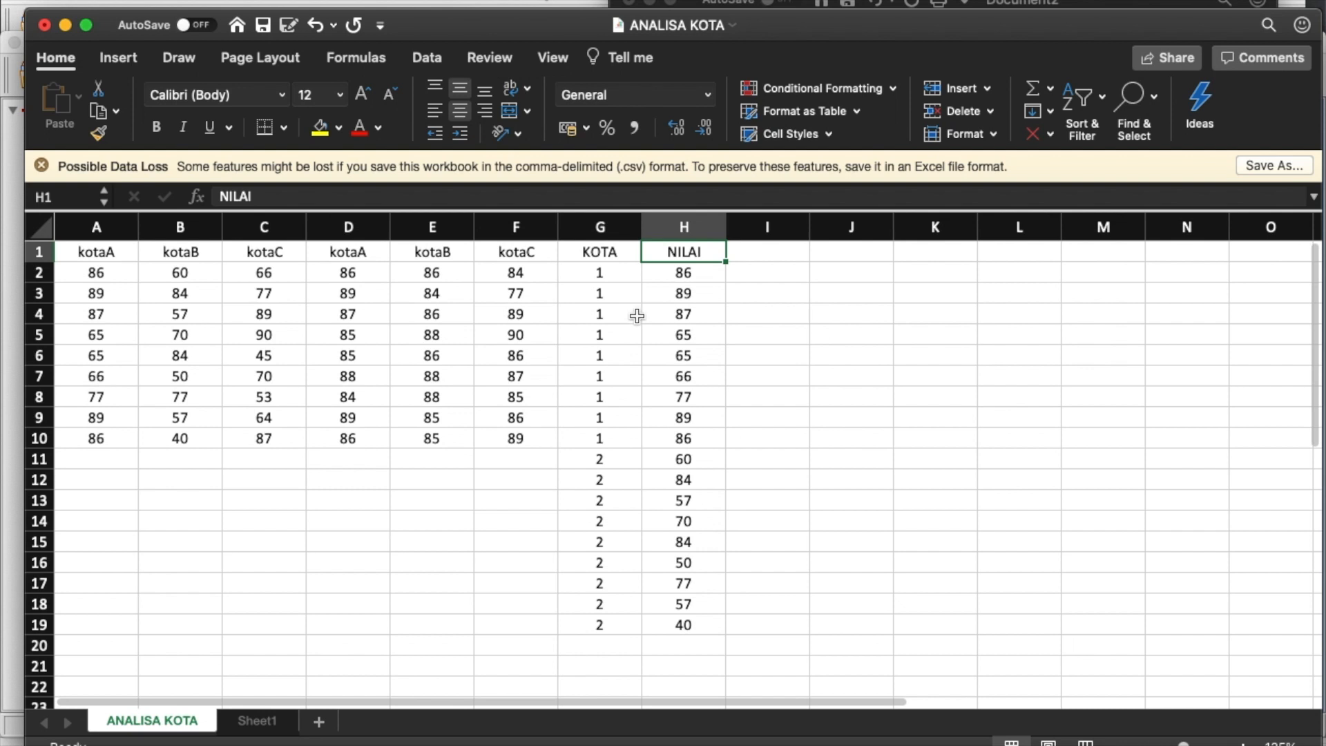
# Step: Copy the KOTA and NILAI data in G2:H19 without the header row
pyautogui.click(592, 277)
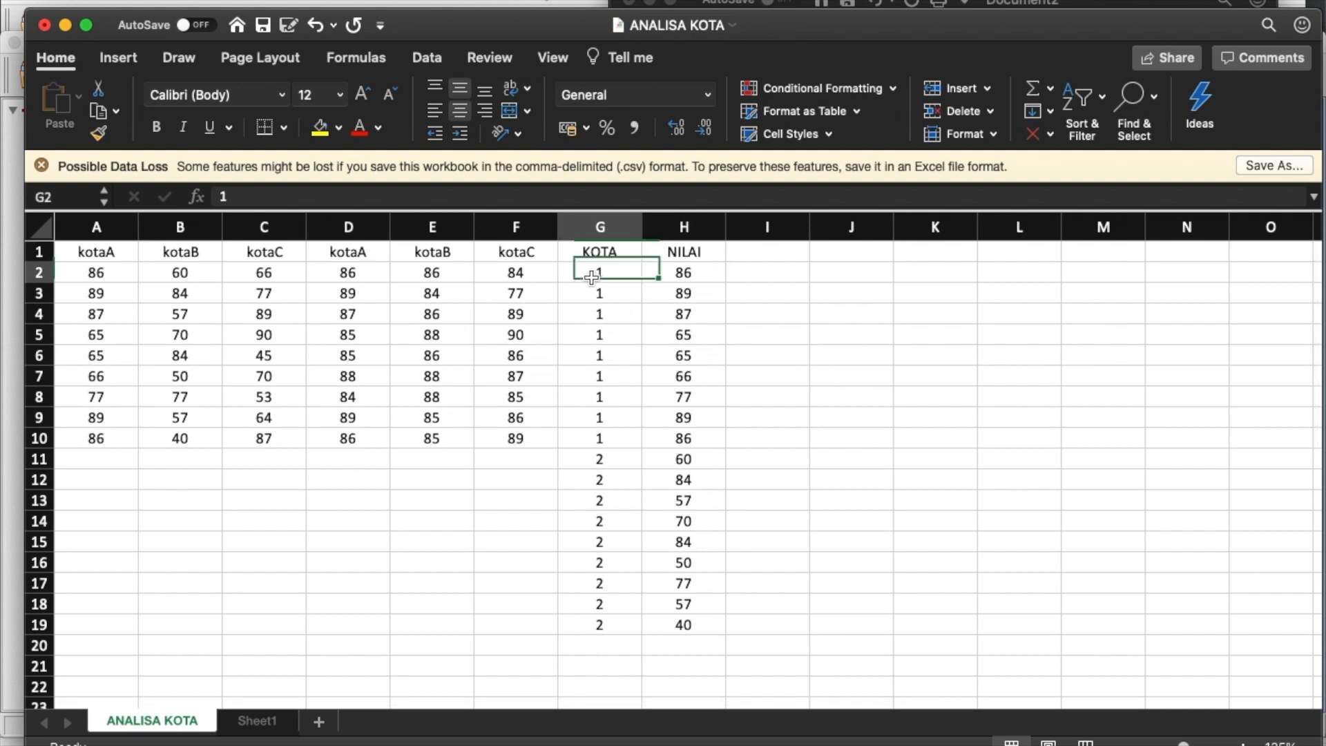
pyautogui.hotkey('shift', 'Right')
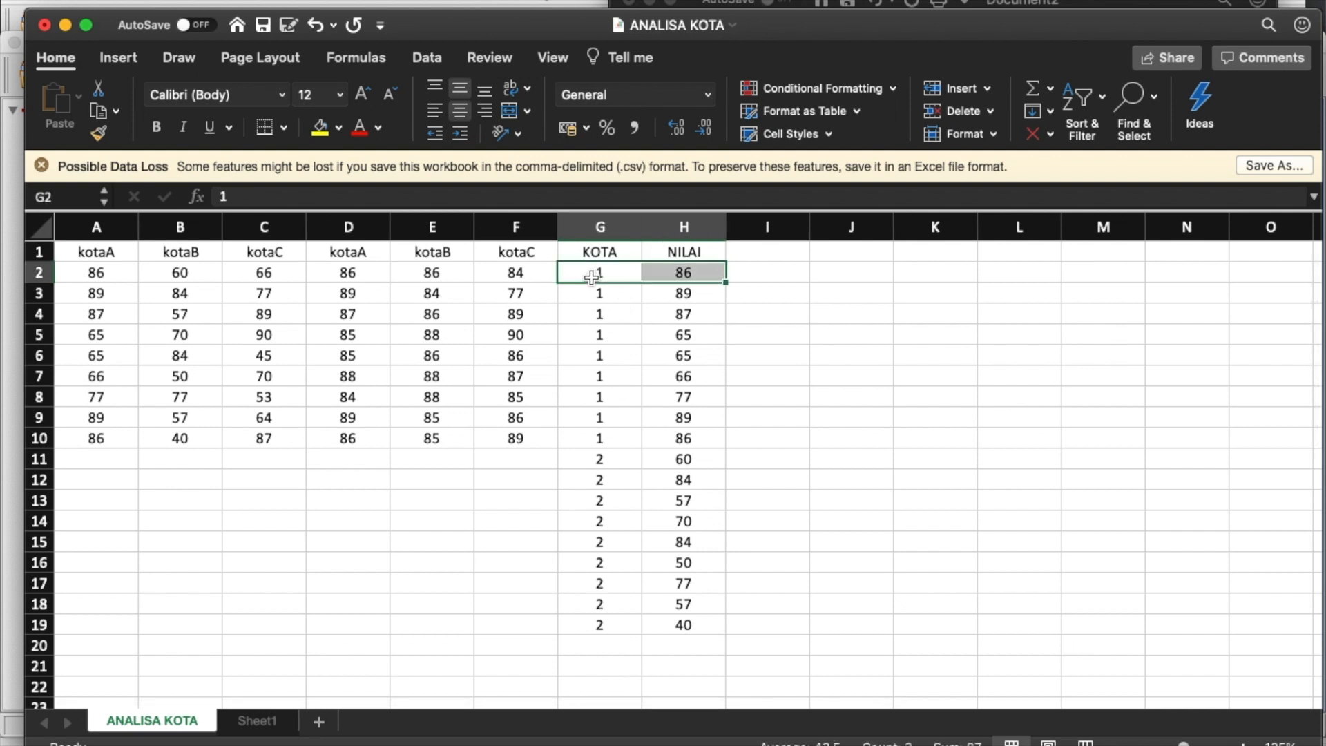
pyautogui.hotkey('shift', 'Down')
pyautogui.hotkey('shift', 'Down')
pyautogui.hotkey('shift', 'Down')
pyautogui.hotkey('shift', 'Down')
pyautogui.hotkey('shift', 'Down')
pyautogui.hotkey('shift', 'Down')
pyautogui.hotkey('shift', 'Down')
pyautogui.hotkey('shift', 'Down')
pyautogui.hotkey('shift', 'Down')
pyautogui.hotkey('shift', 'Down')
pyautogui.hotkey('shift', 'Down')
pyautogui.hotkey('shift', 'Down')
pyautogui.hotkey('shift', 'Down')
pyautogui.hotkey('shift', 'Down')
pyautogui.hotkey('shift', 'Down')
pyautogui.hotkey('shift', 'Down')
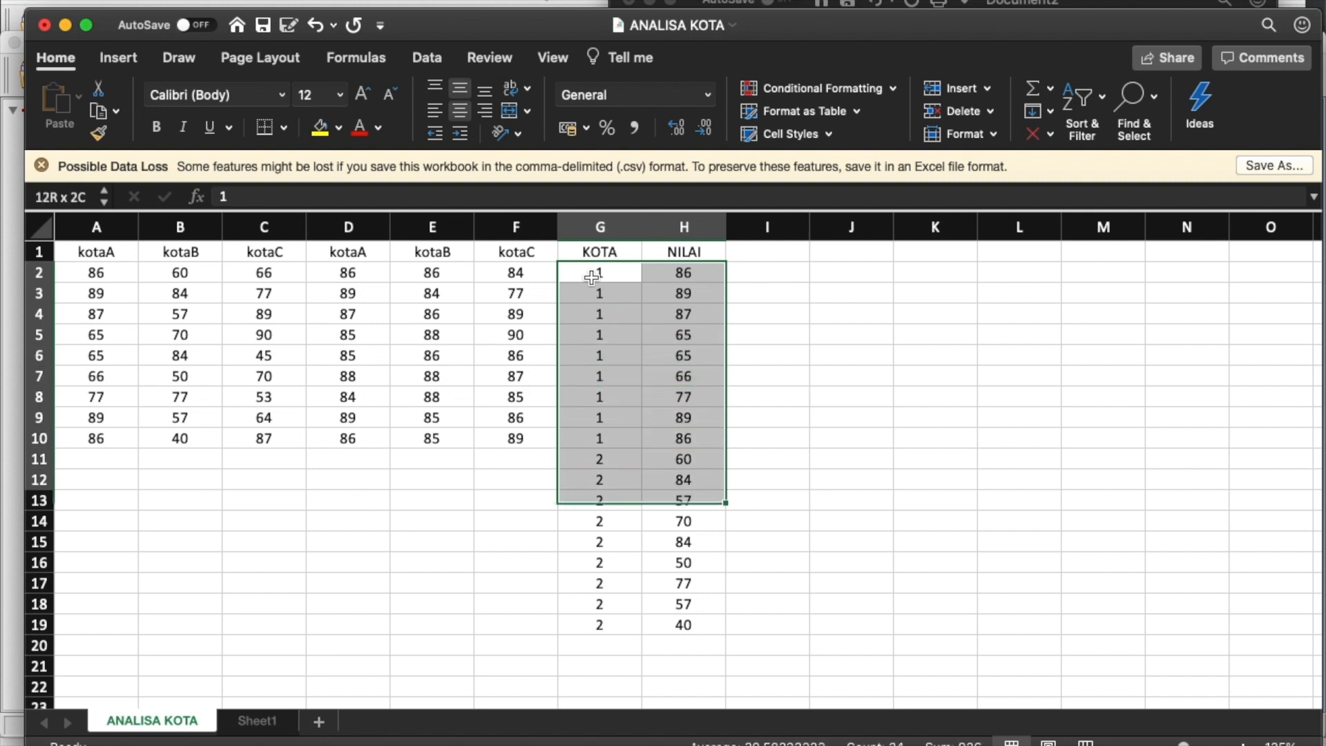
pyautogui.hotkey('shift', 'Down')
pyautogui.press('super+c')
# Step: Switch to the empty SPSS Statistics Data Editor and paste the copied data starting at row 1 of the first column
pyautogui.moveTo(724, 734)
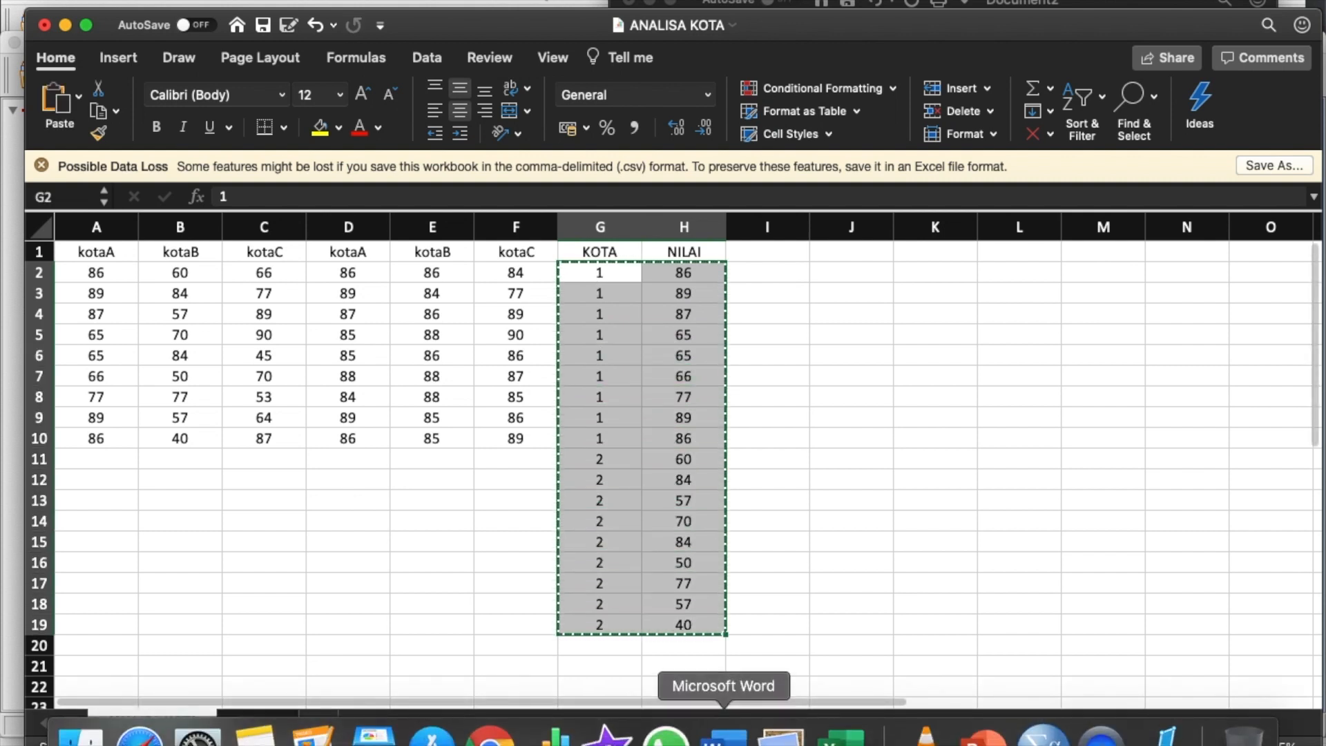
pyautogui.hotkey('ctrl', 'Up')
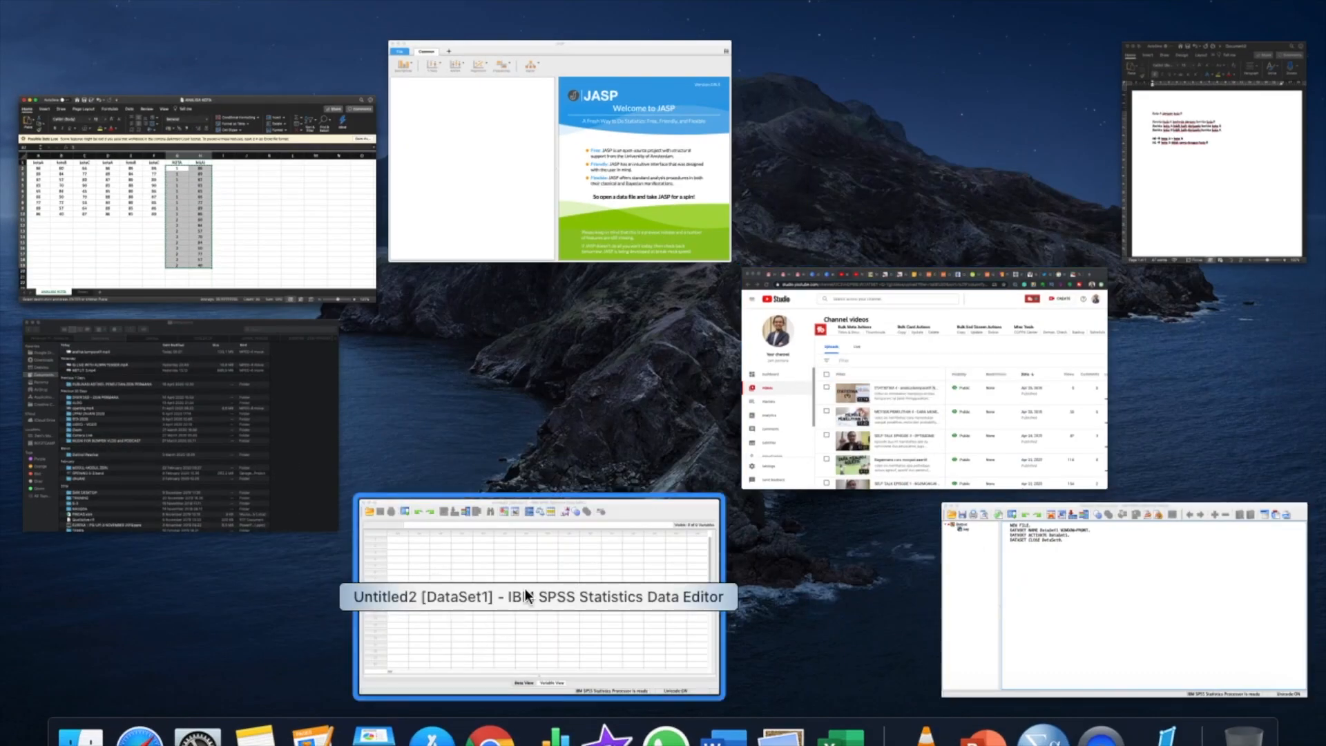
pyautogui.click(525, 589)
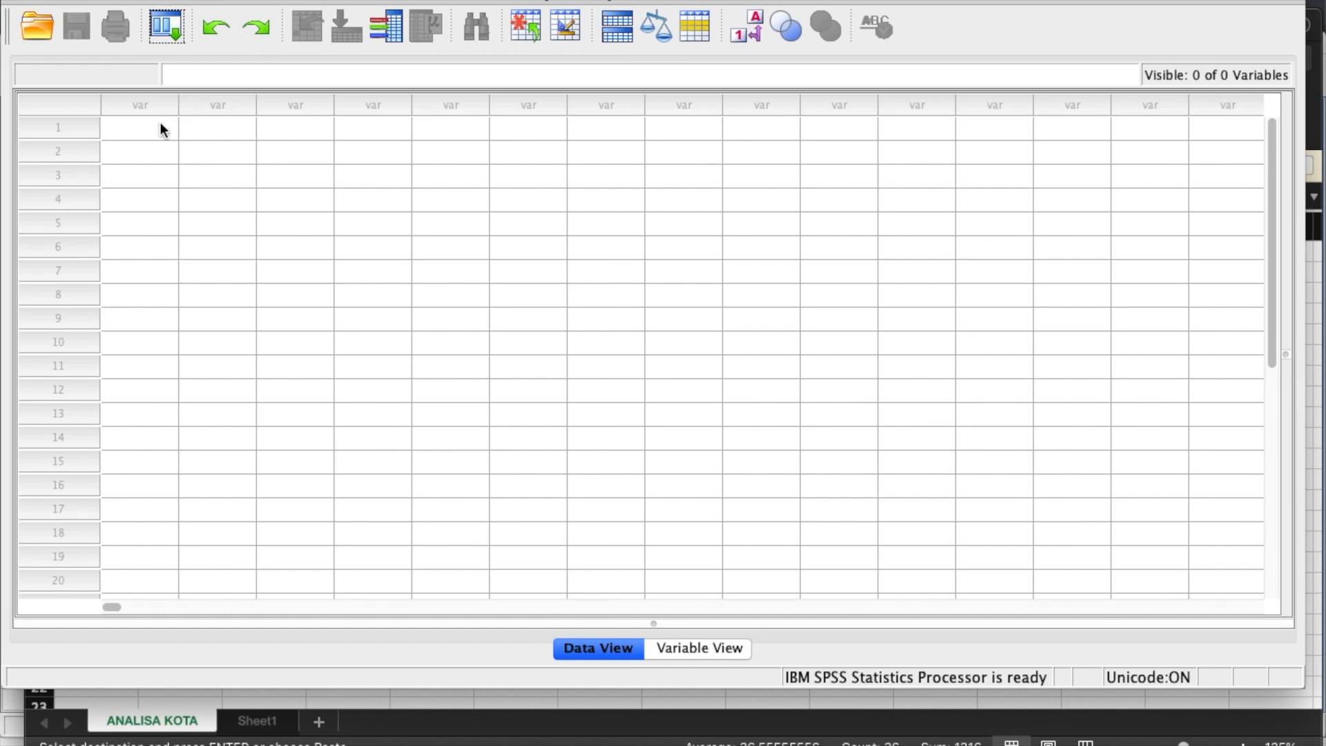
pyautogui.click(161, 124)
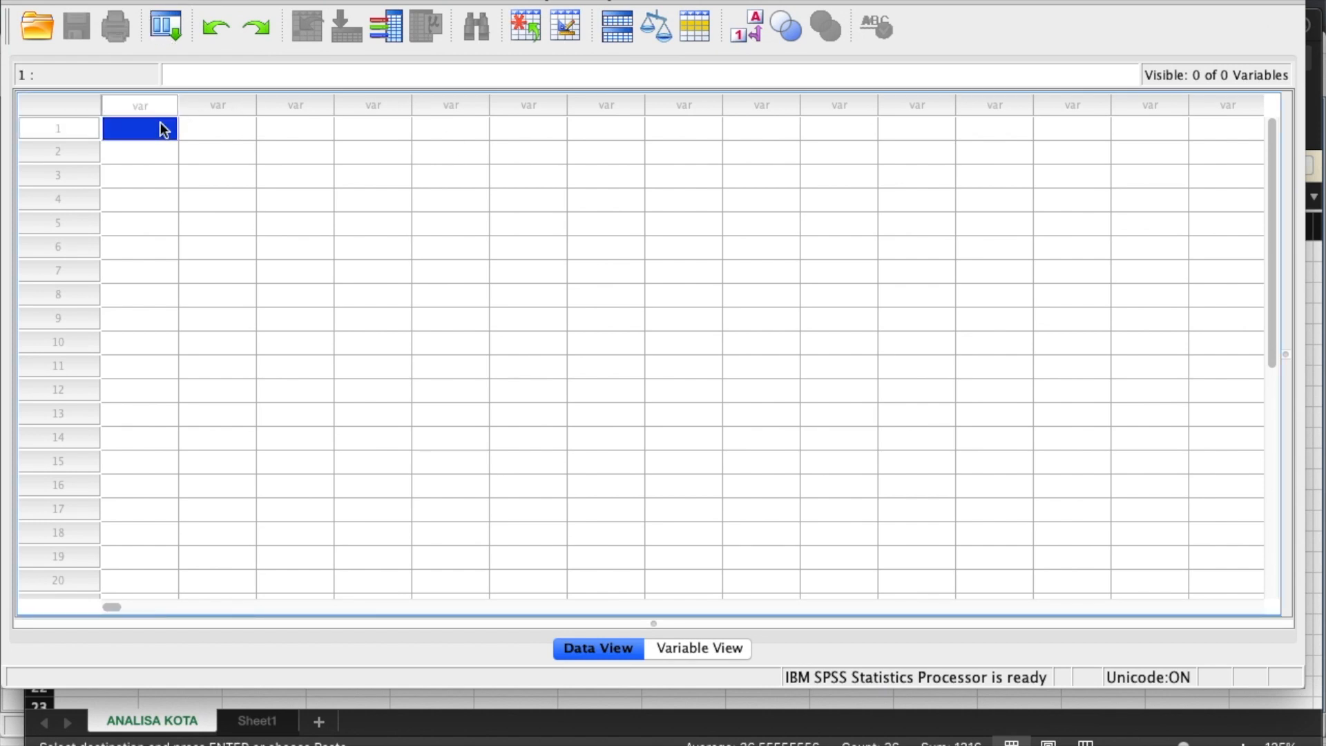
pyautogui.press('super+v')
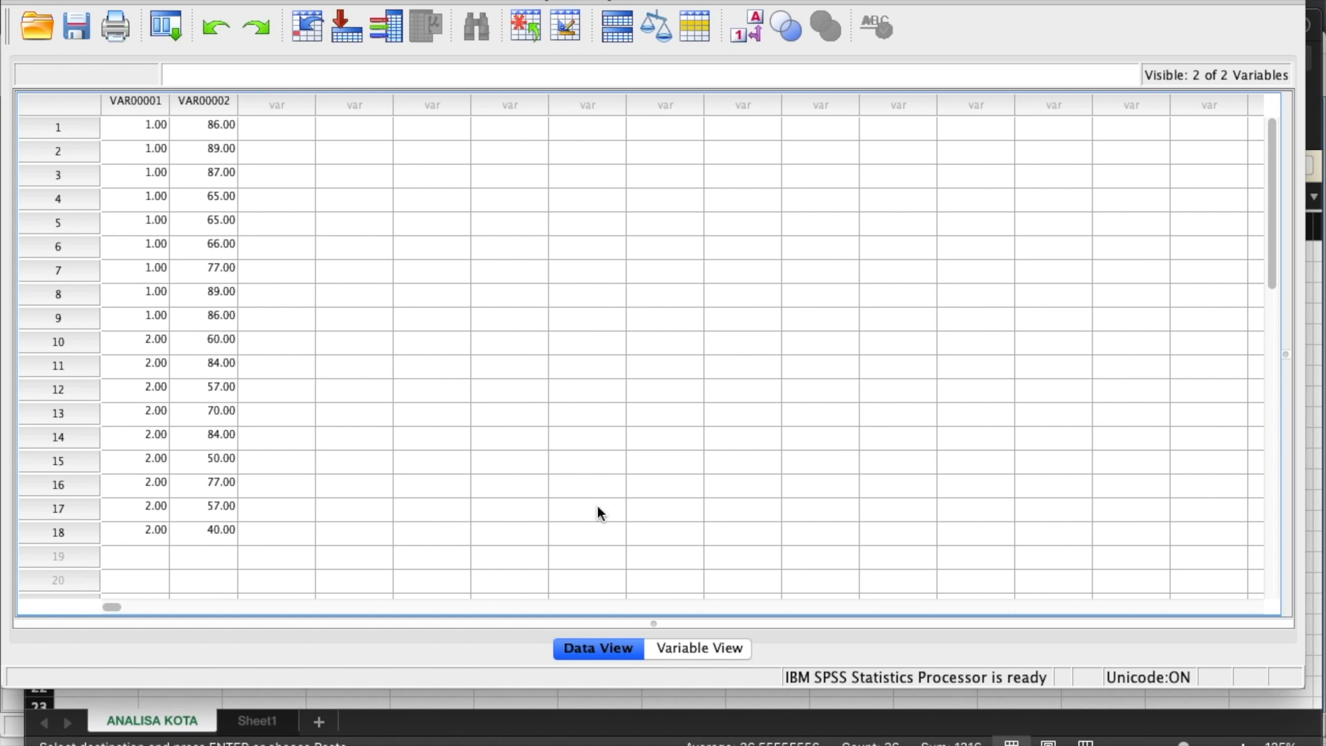
# Step: Rename the two variables, VAR00001 to kota and VAR00002 to nilai
pyautogui.click(694, 651)
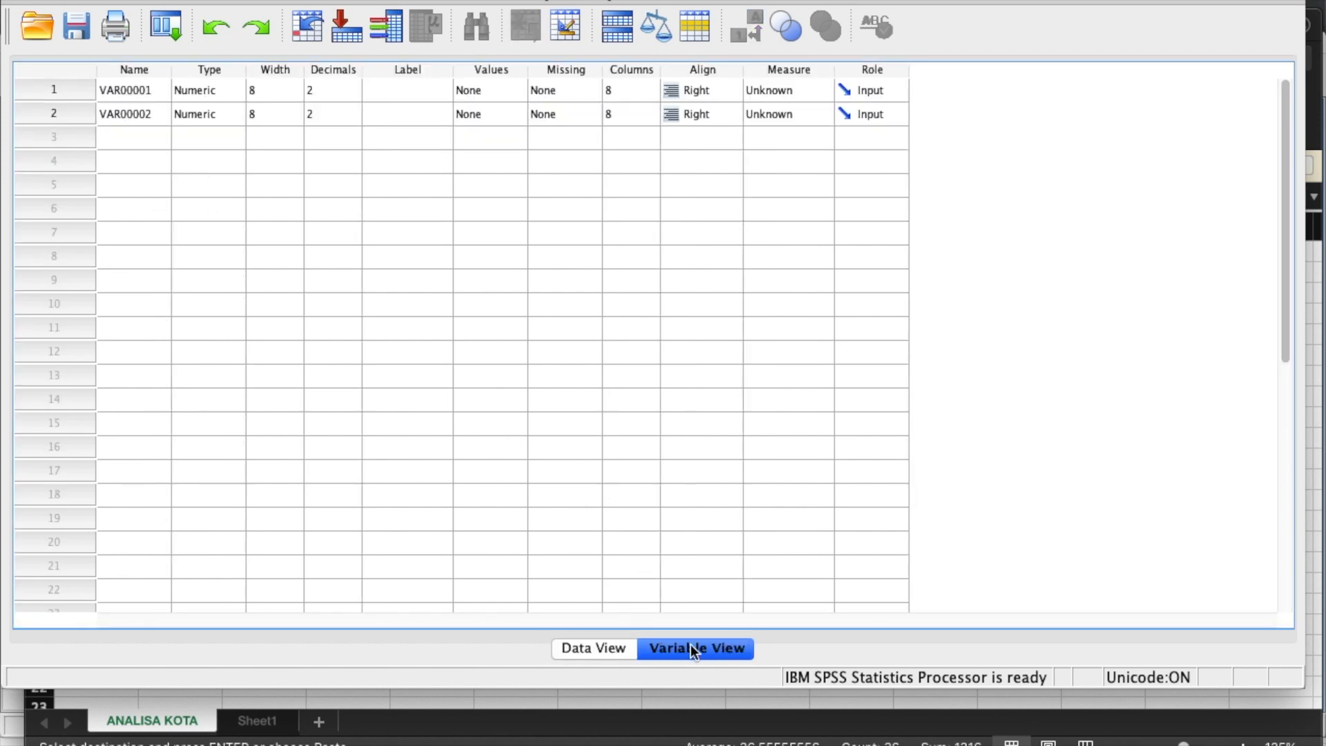
pyautogui.click(126, 87)
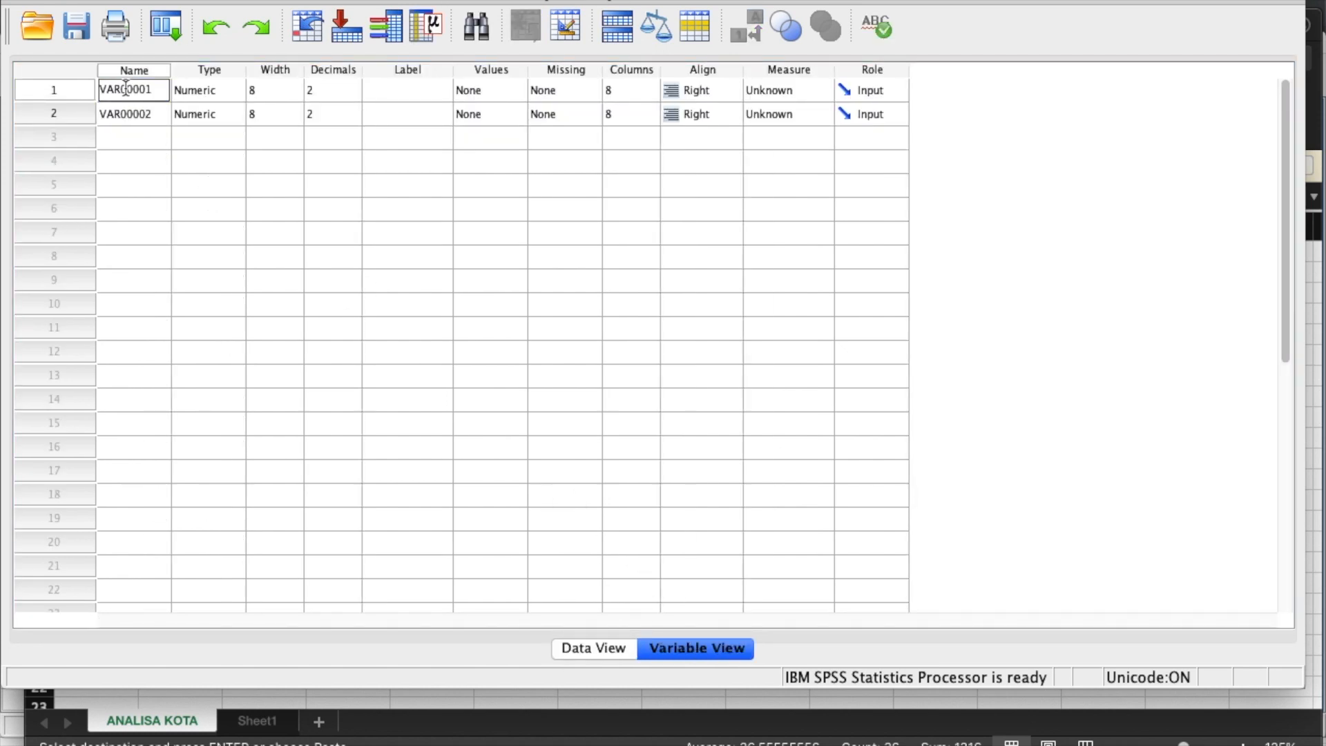
pyautogui.doubleClick(126, 89)
pyautogui.write('kota')
pyautogui.click(123, 116)
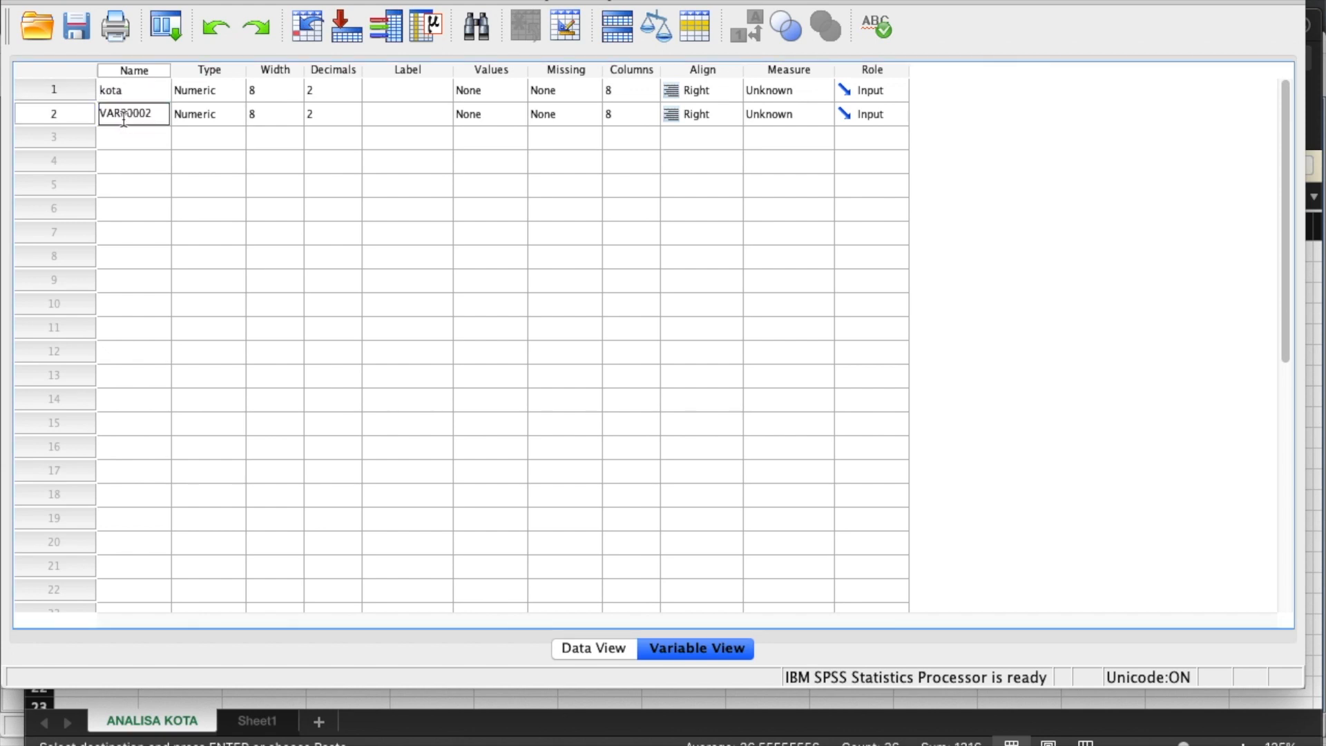
pyautogui.doubleClick(123, 116)
pyautogui.write('nilai')
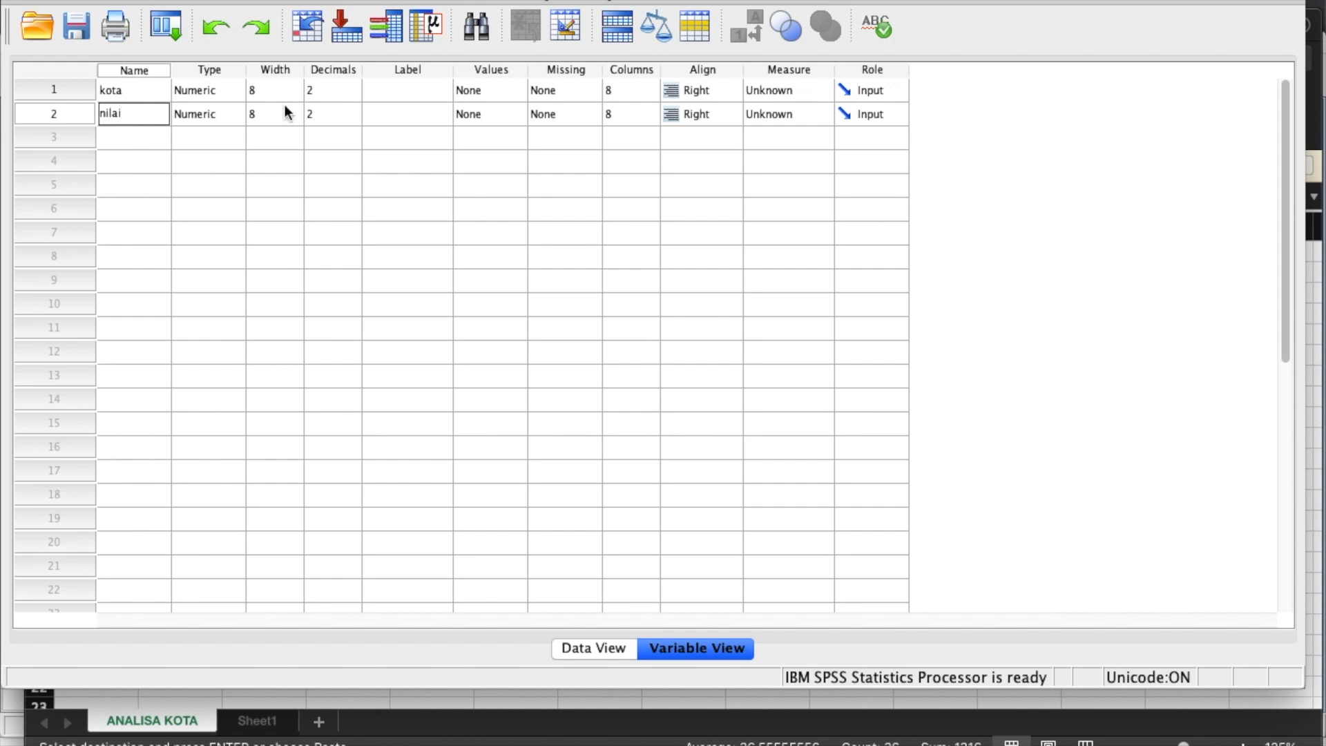
# Step: Set the measurement level of both kota and nilai to Ordinal and return to the data values
pyautogui.click(785, 93)
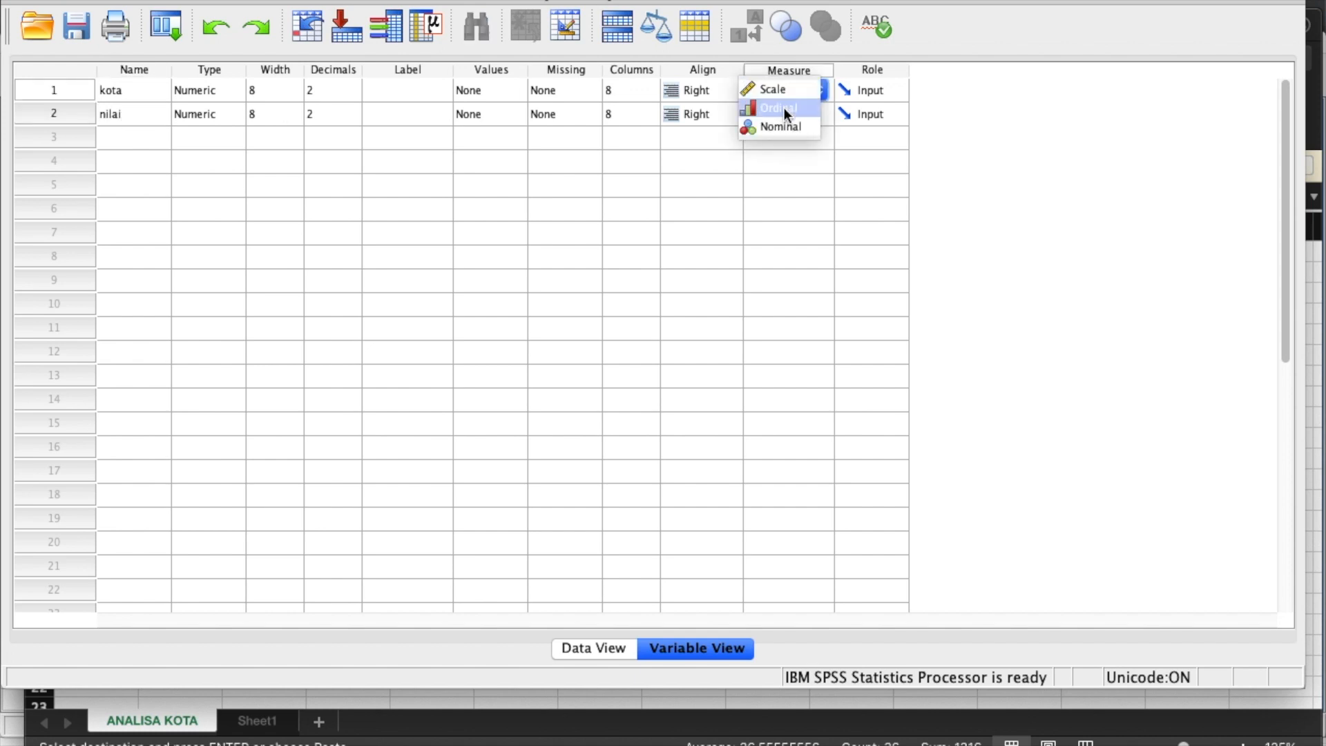
pyautogui.click(784, 108)
pyautogui.click(792, 114)
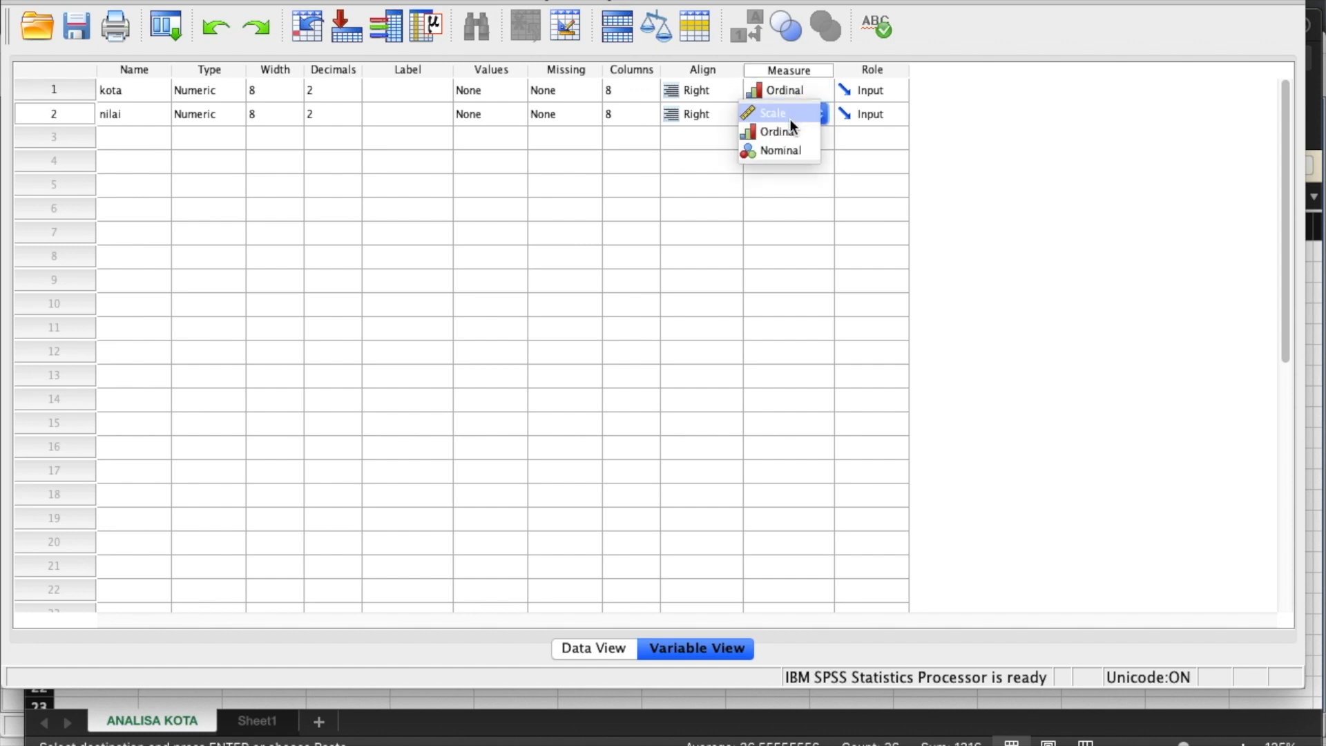
pyautogui.click(785, 134)
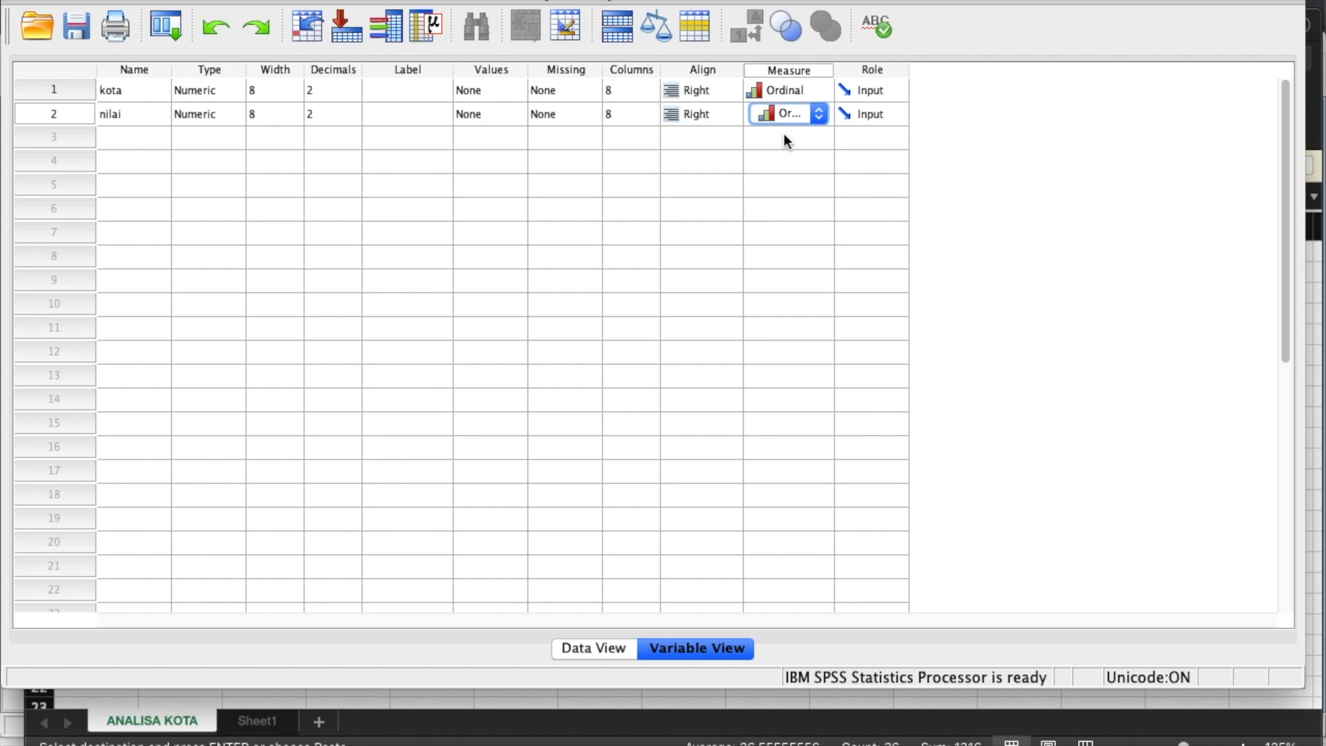
pyautogui.click(589, 650)
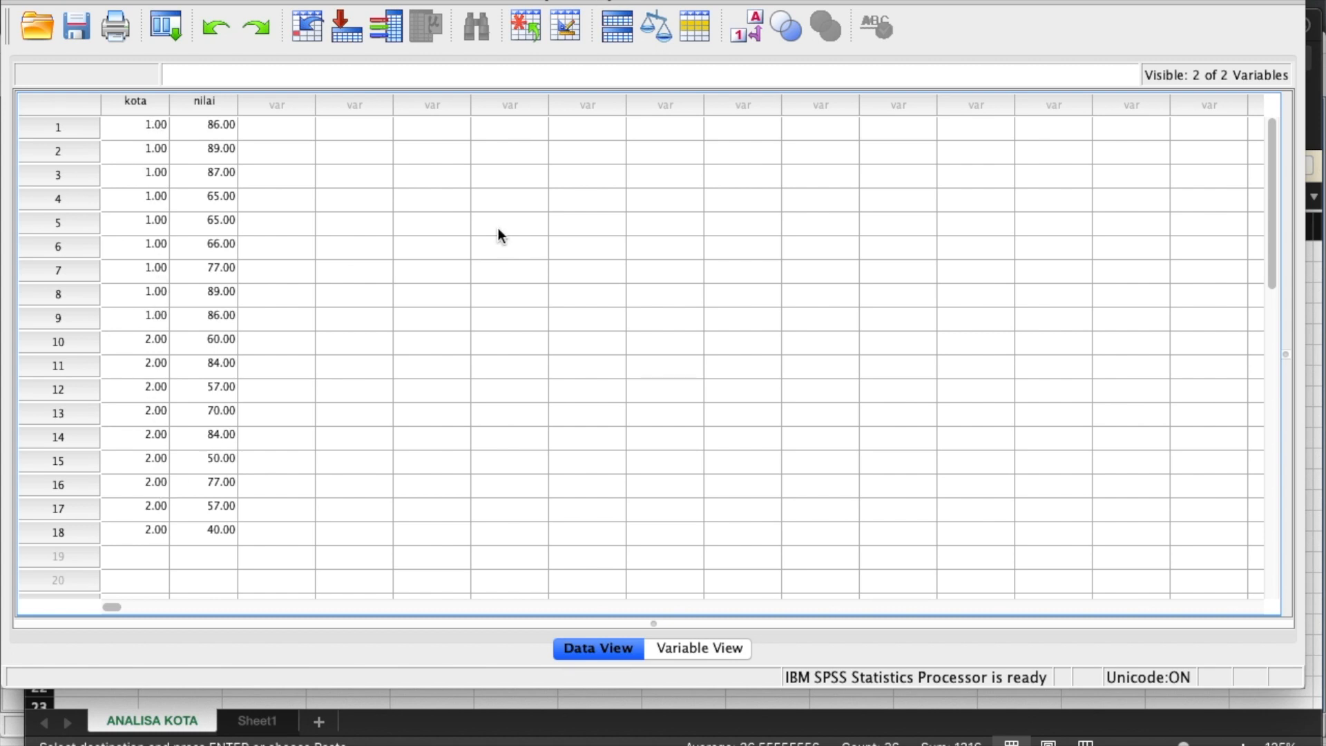
# Step: Switch to the Excel workbook to check the kotaA and kotaB source scores and return to the SPSS data
pyautogui.hotkey('ctrl', 'Up')
pyautogui.click(198, 220)
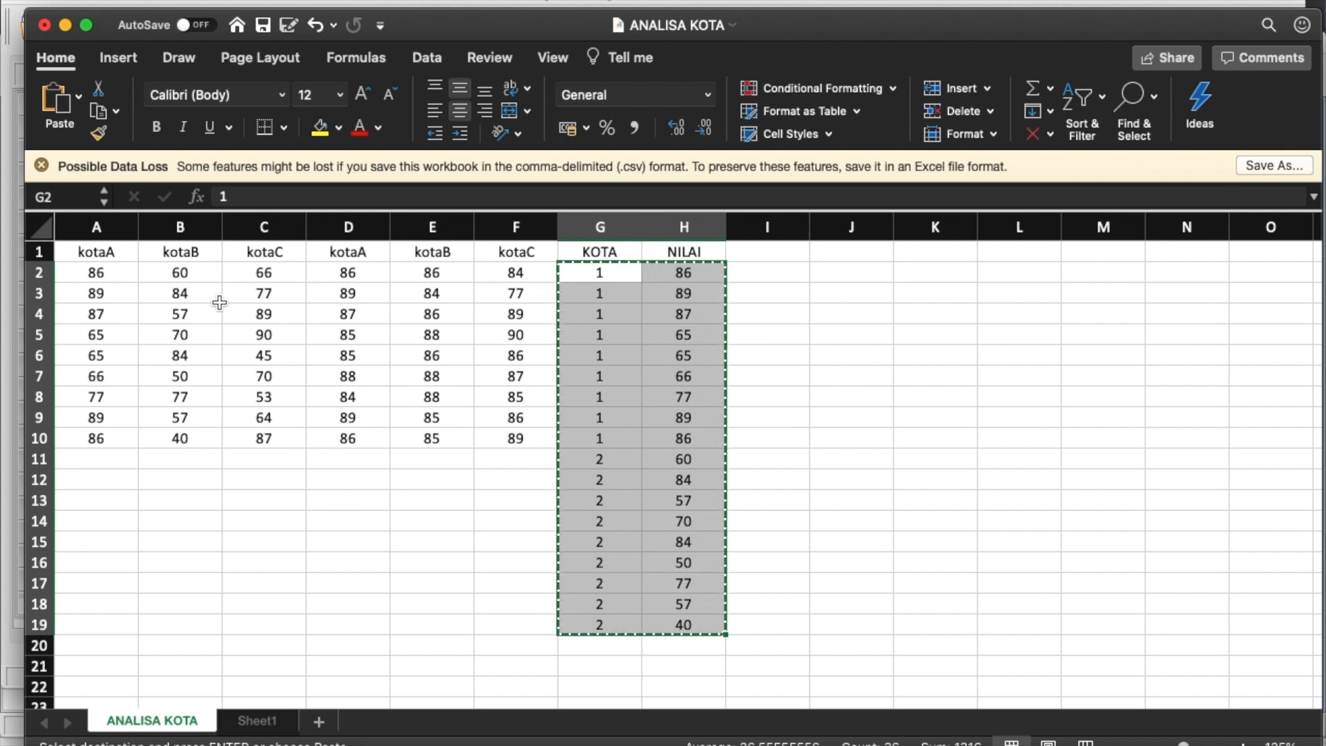
pyautogui.hotkey('ctrl', 'Up')
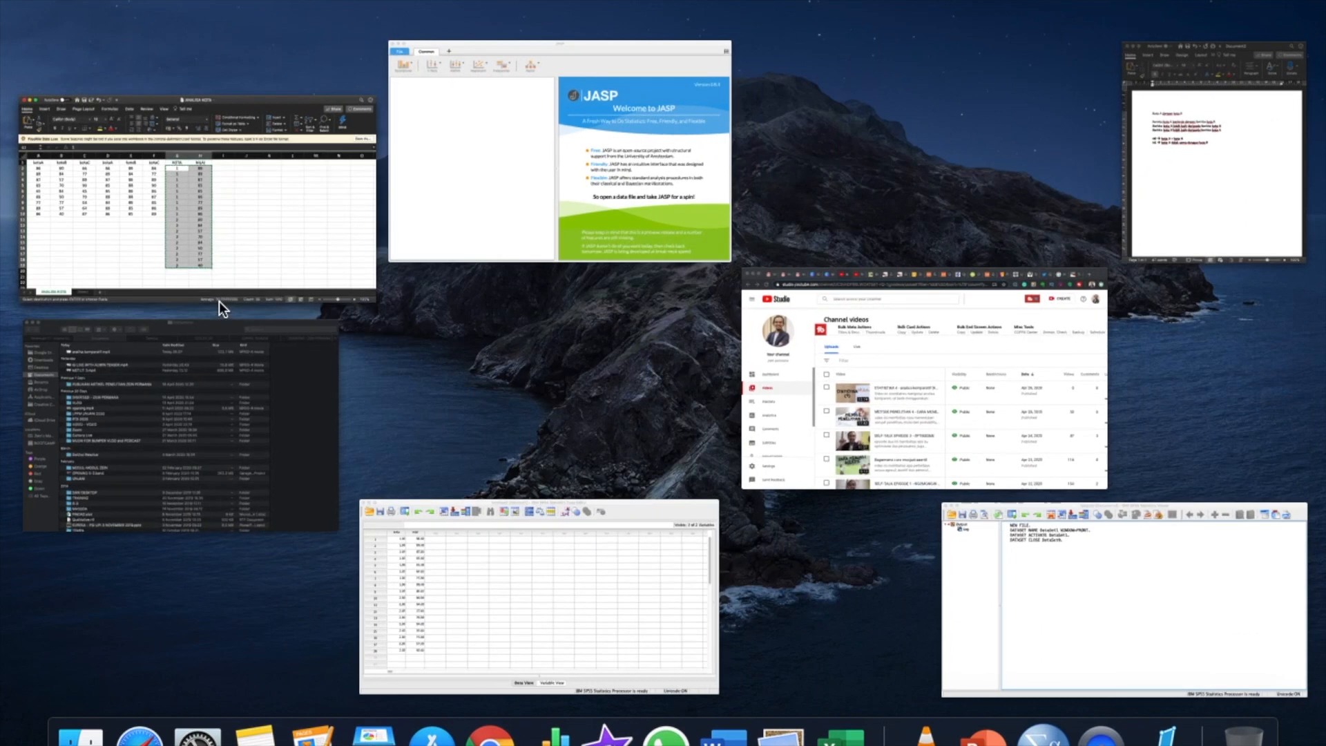
pyautogui.click(558, 570)
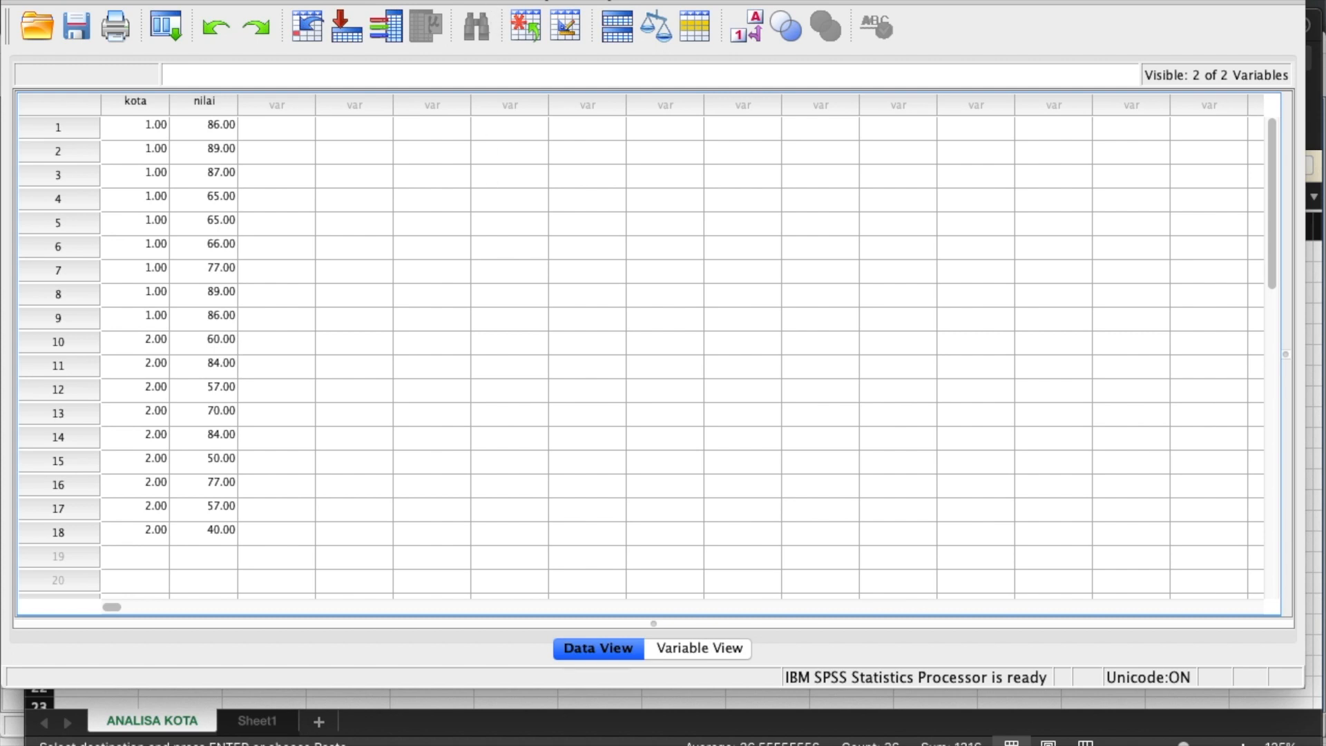
# Step: Open the legacy nonparametric test for 2 Independent Samples
pyautogui.click(489, 0)
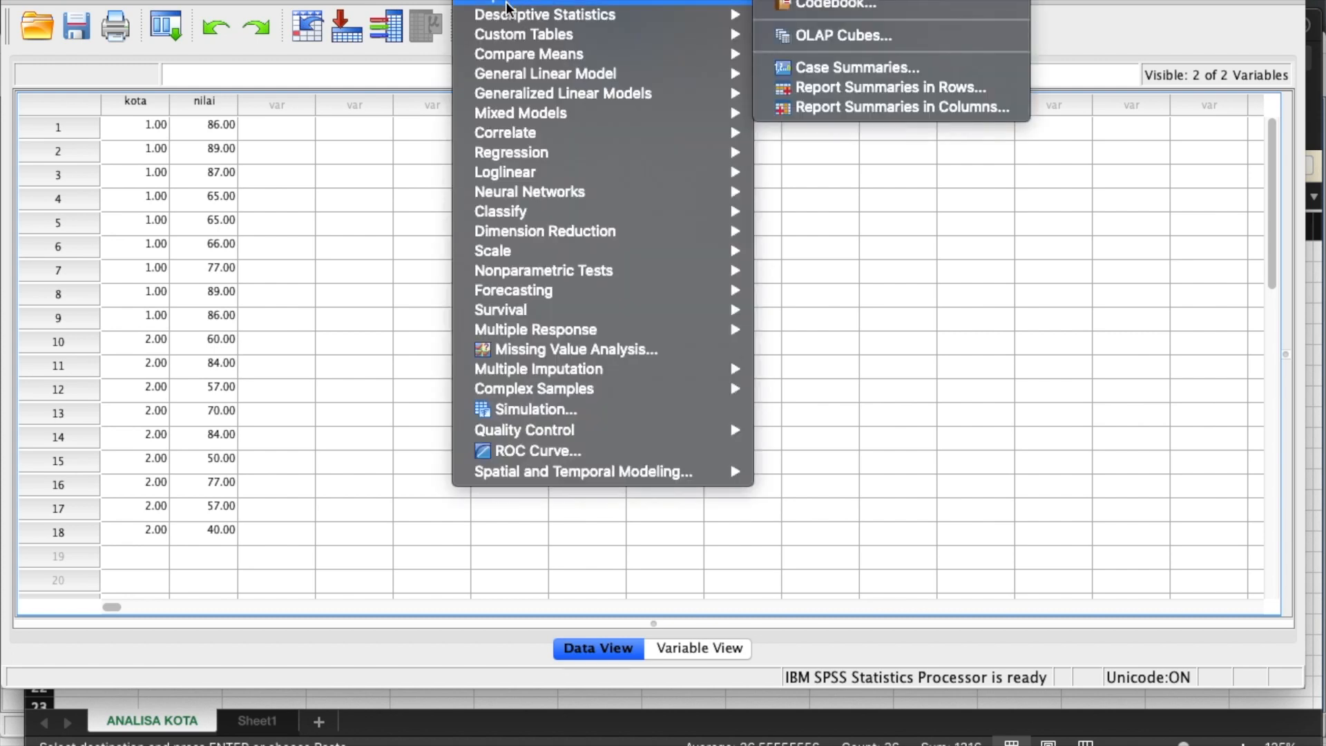
pyautogui.moveTo(515, 22)
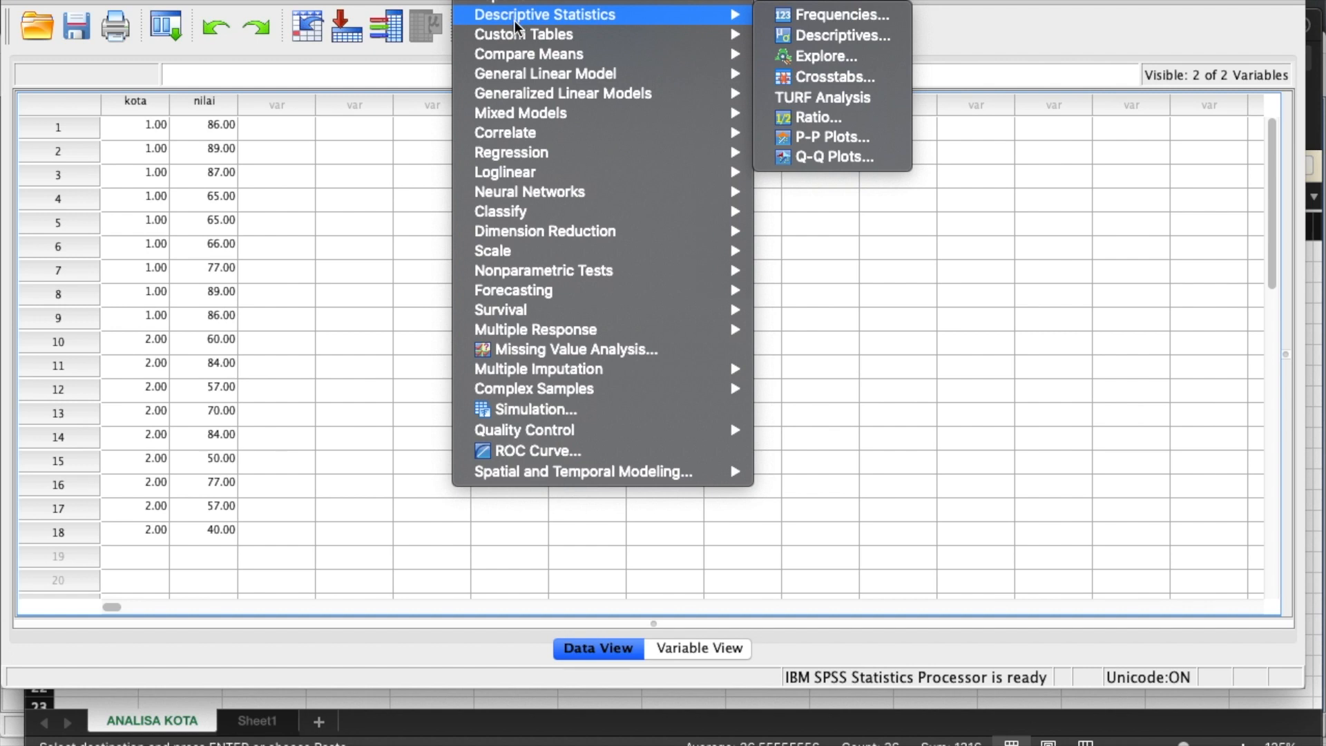
pyautogui.moveTo(636, 252)
pyautogui.moveTo(566, 277)
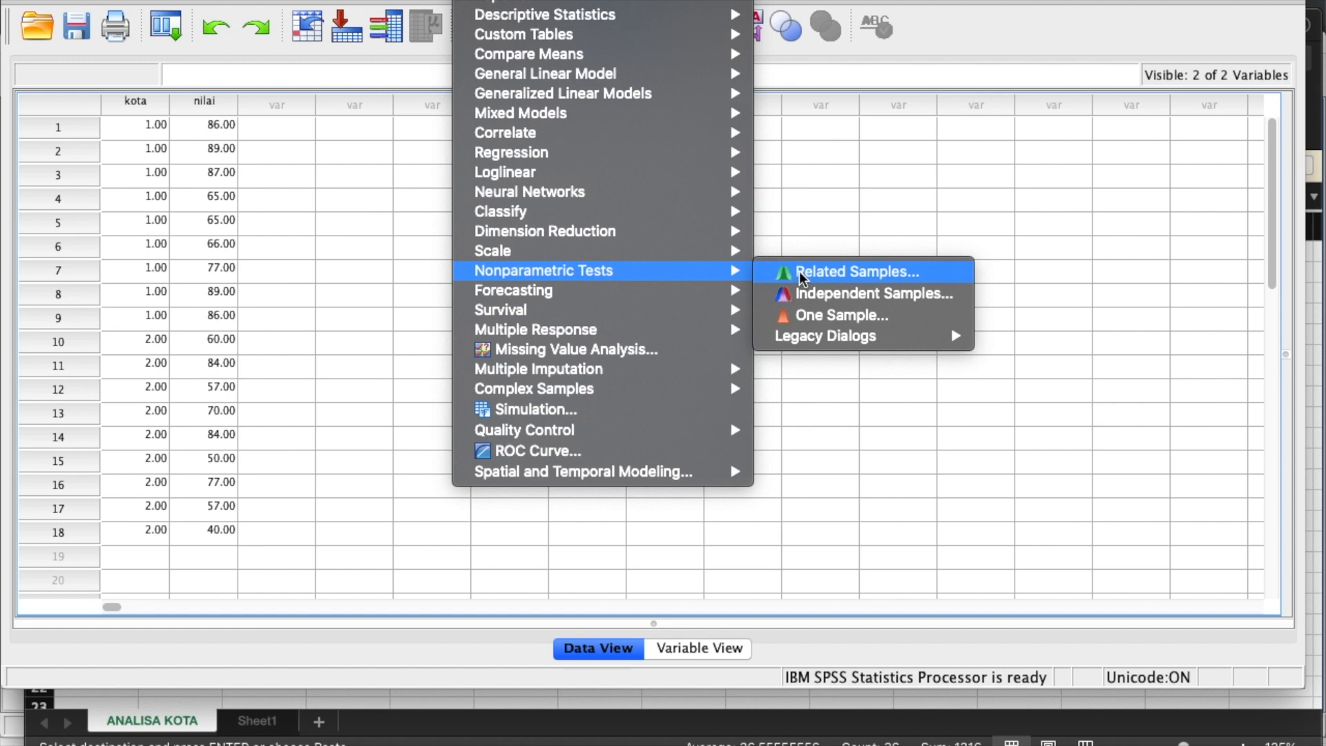
pyautogui.moveTo(826, 343)
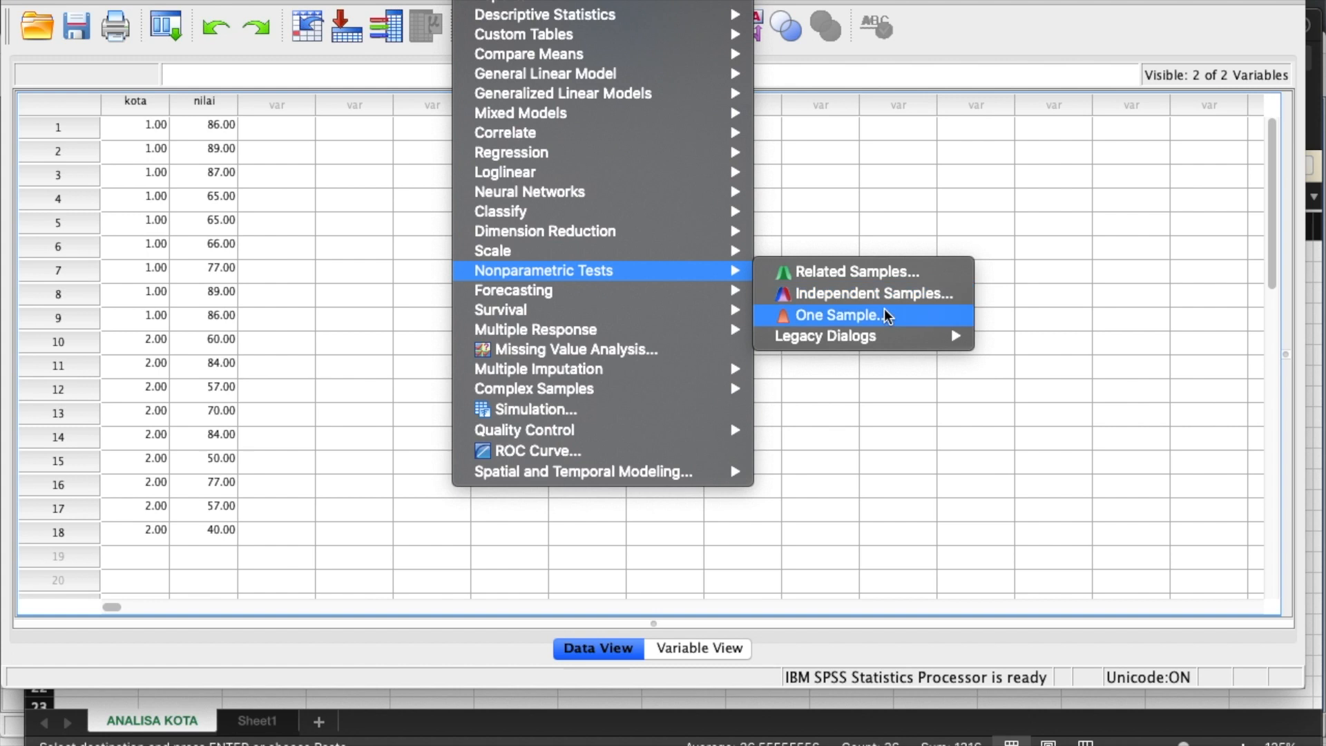
pyautogui.moveTo(901, 335)
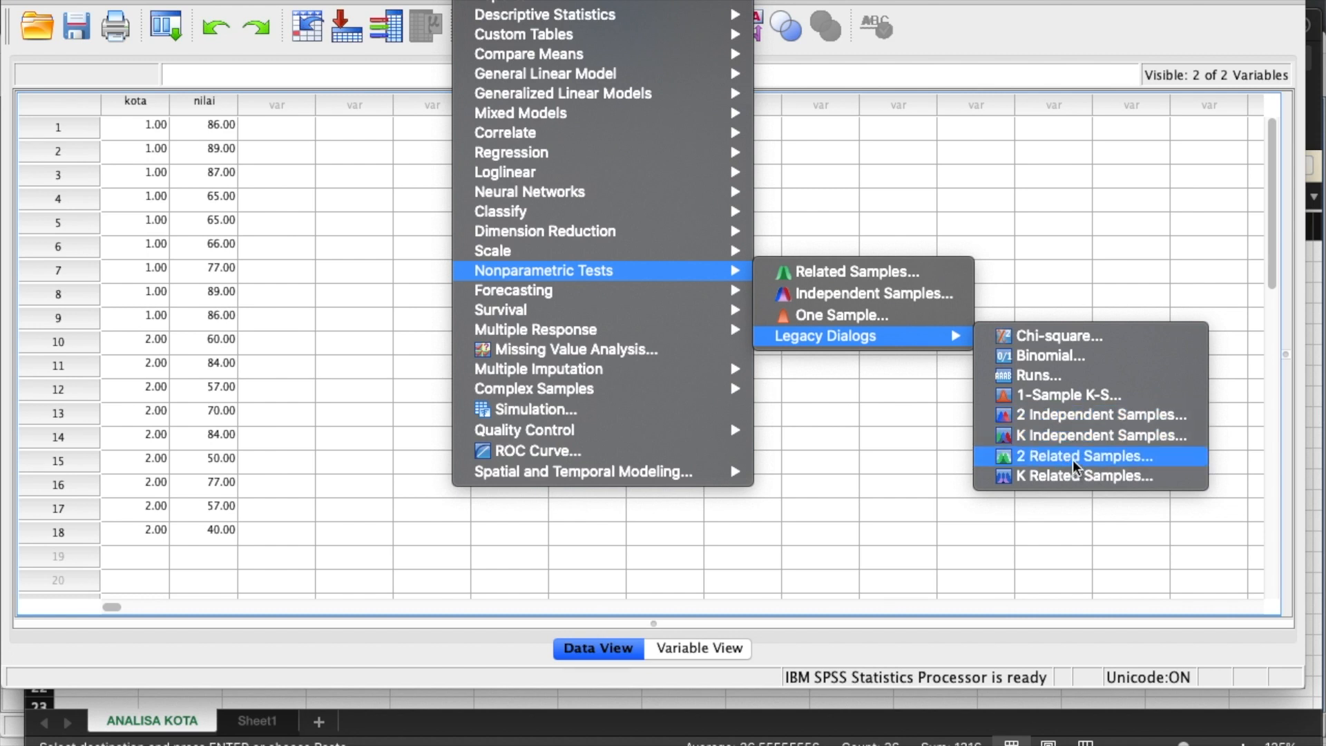
pyautogui.click(1062, 417)
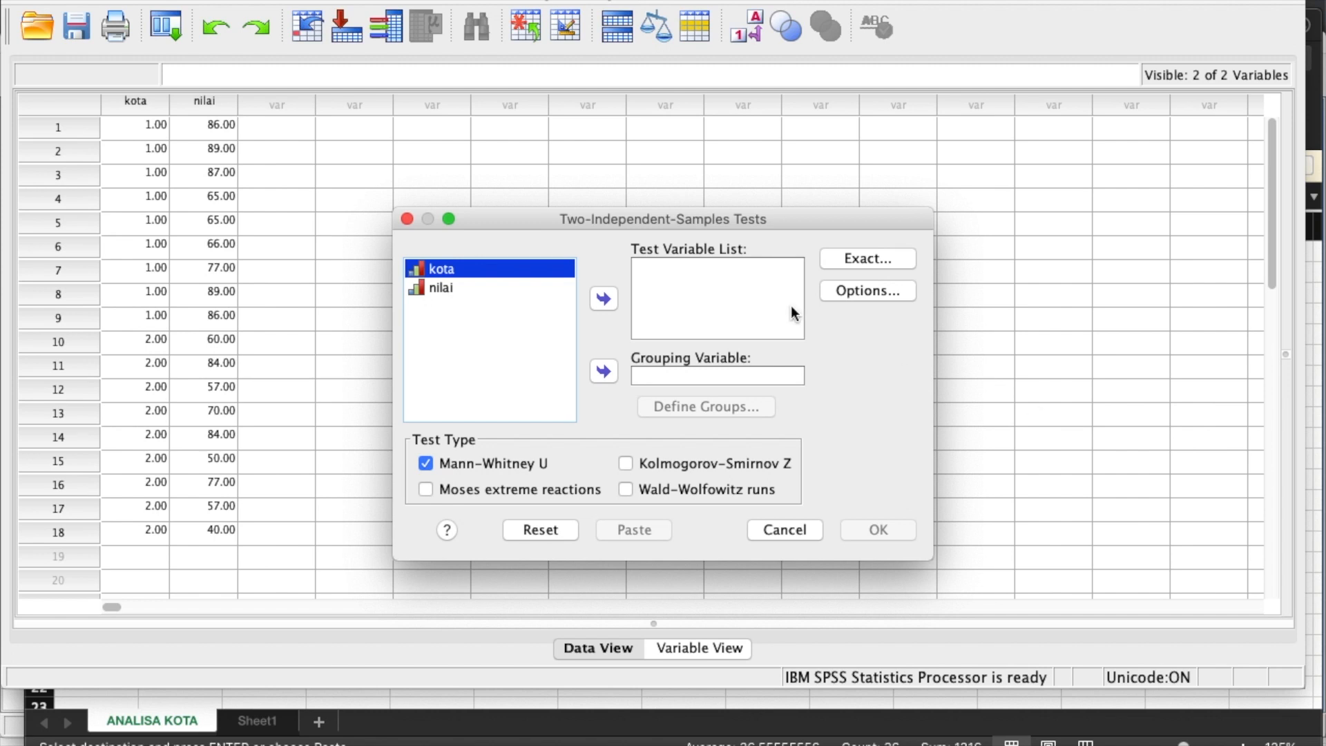
# Step: Assign nilai as the test variable and kota as the grouping variable
pyautogui.moveTo(536, 220); pyautogui.dragTo(536, 187)
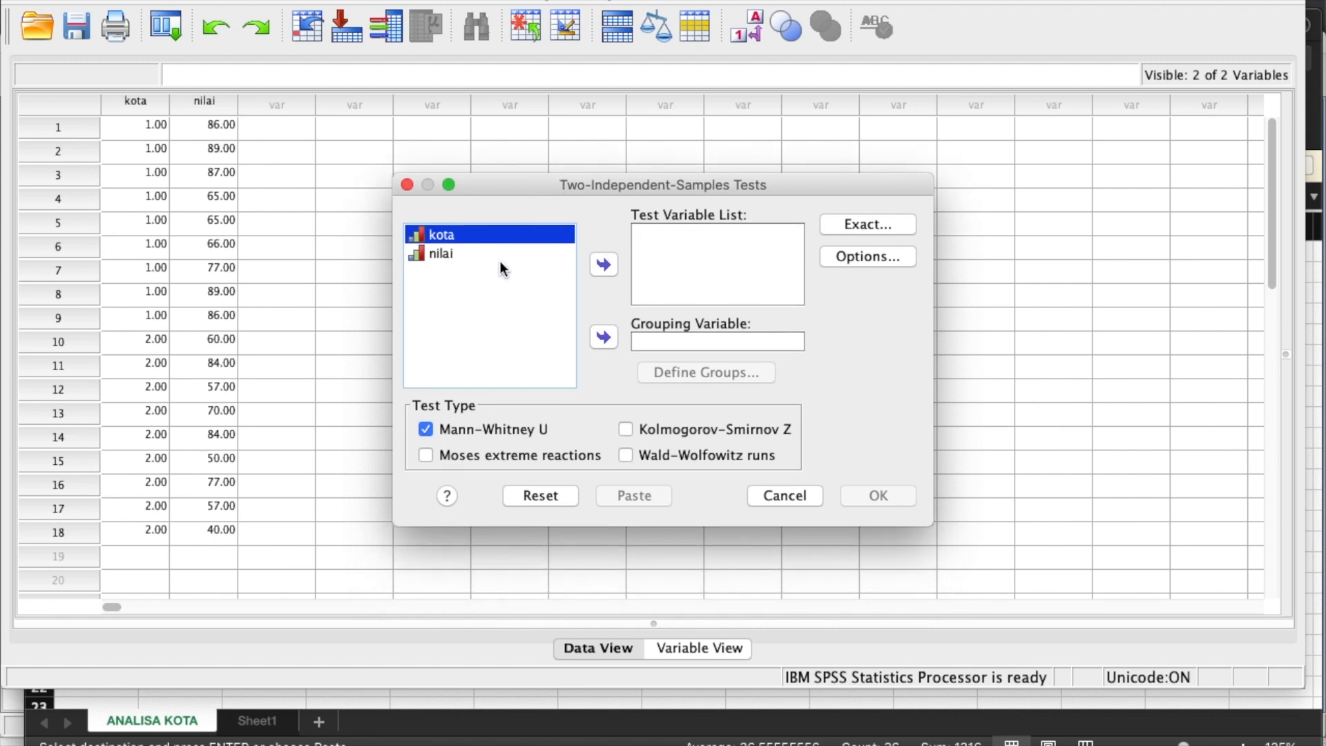
pyautogui.click(440, 254)
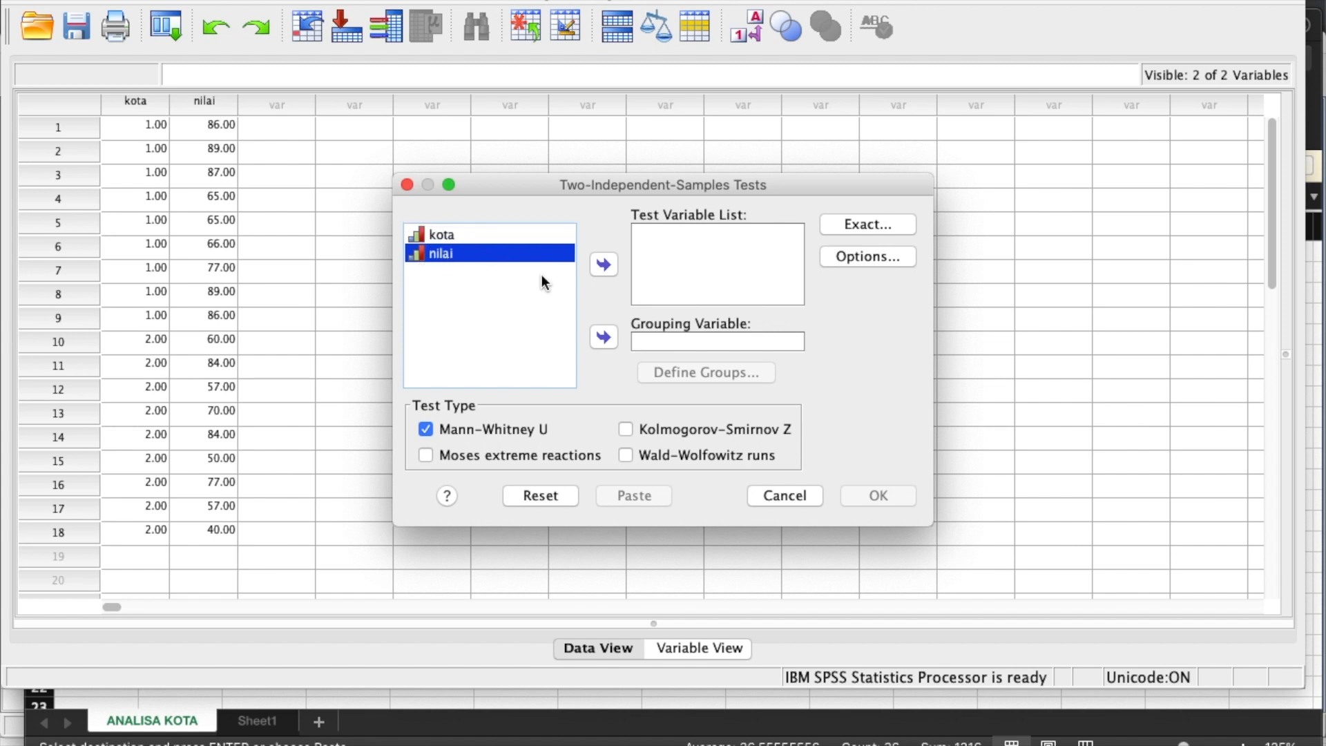
pyautogui.click(604, 266)
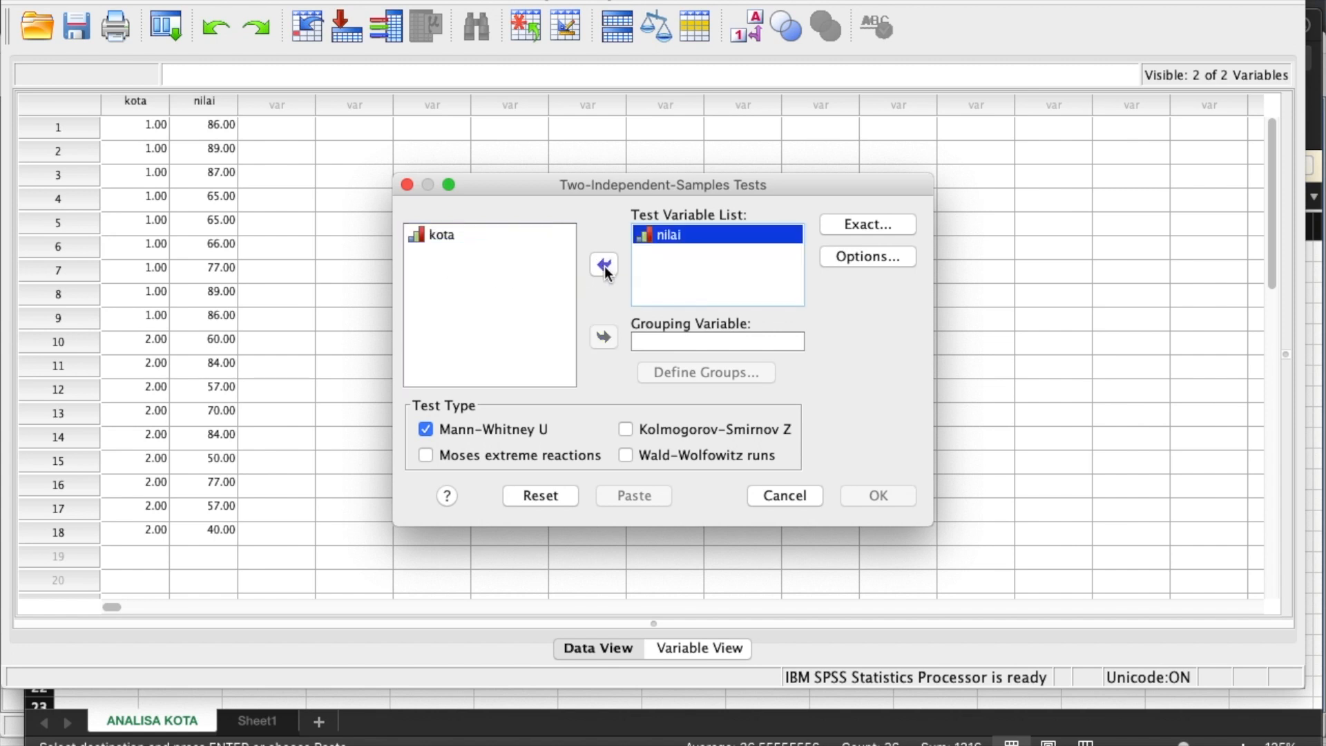
pyautogui.click(438, 234)
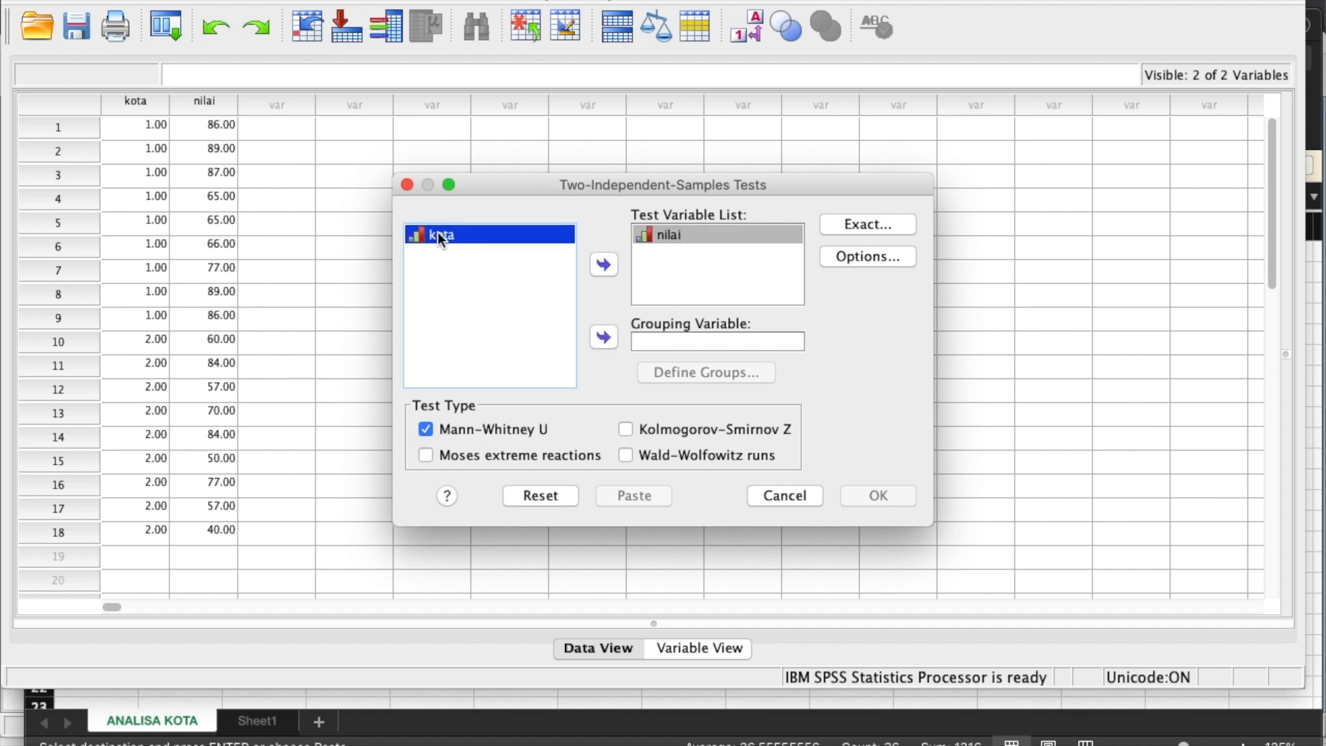
pyautogui.click(605, 338)
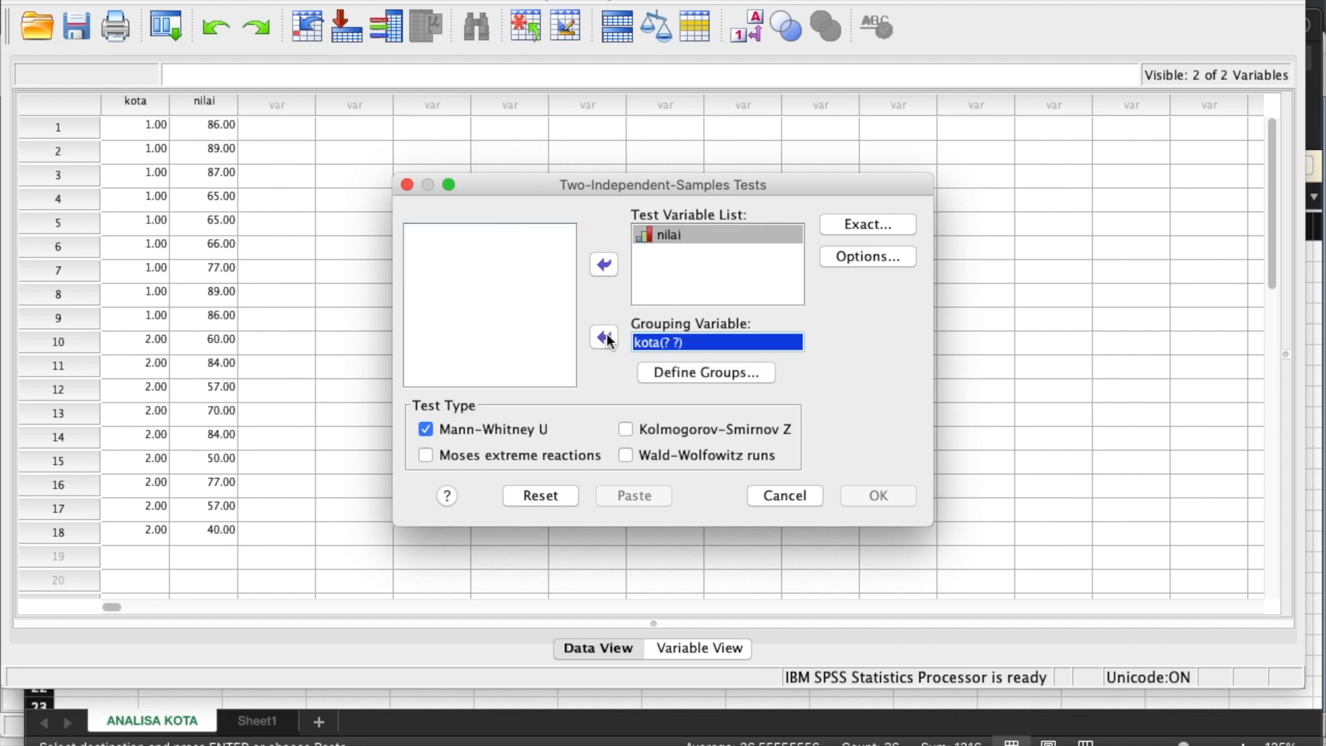
# Step: Try the Monte Carlo method in the exact test settings and go back to Asymptotic only
pyautogui.click(851, 224)
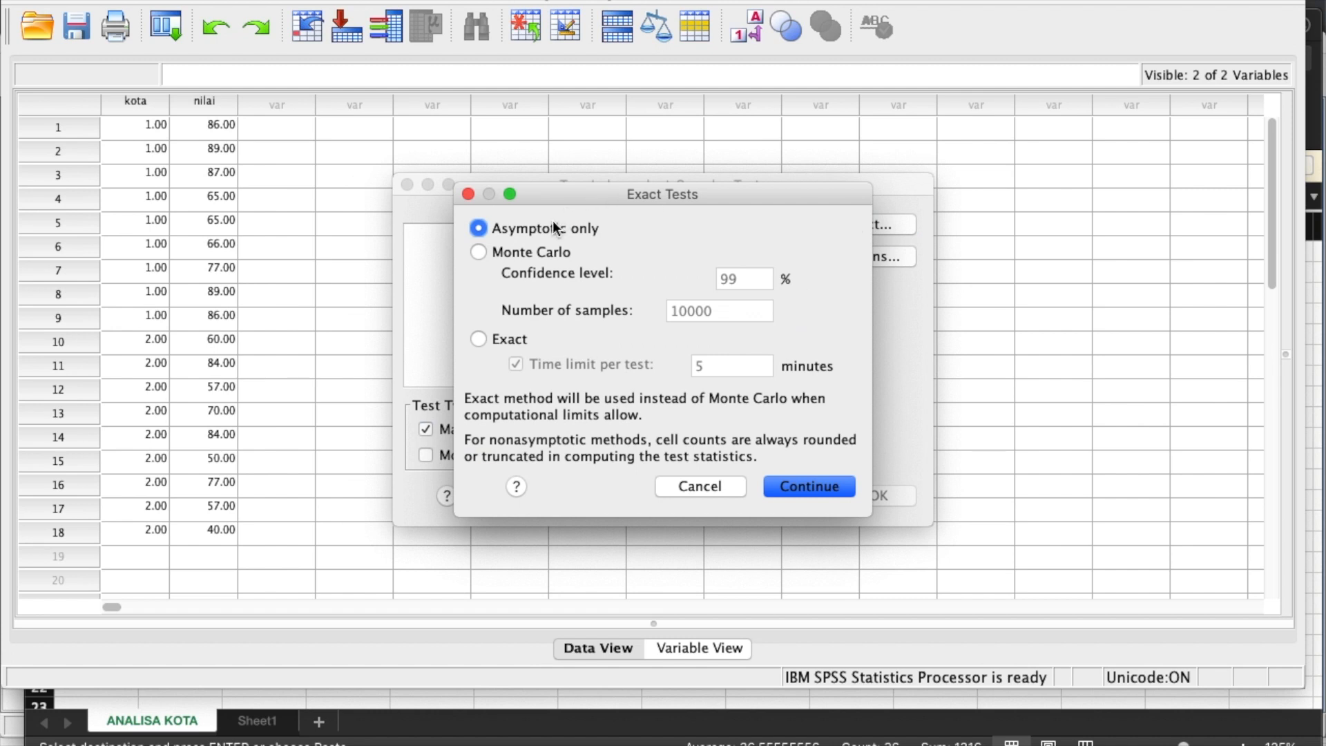
pyautogui.click(536, 254)
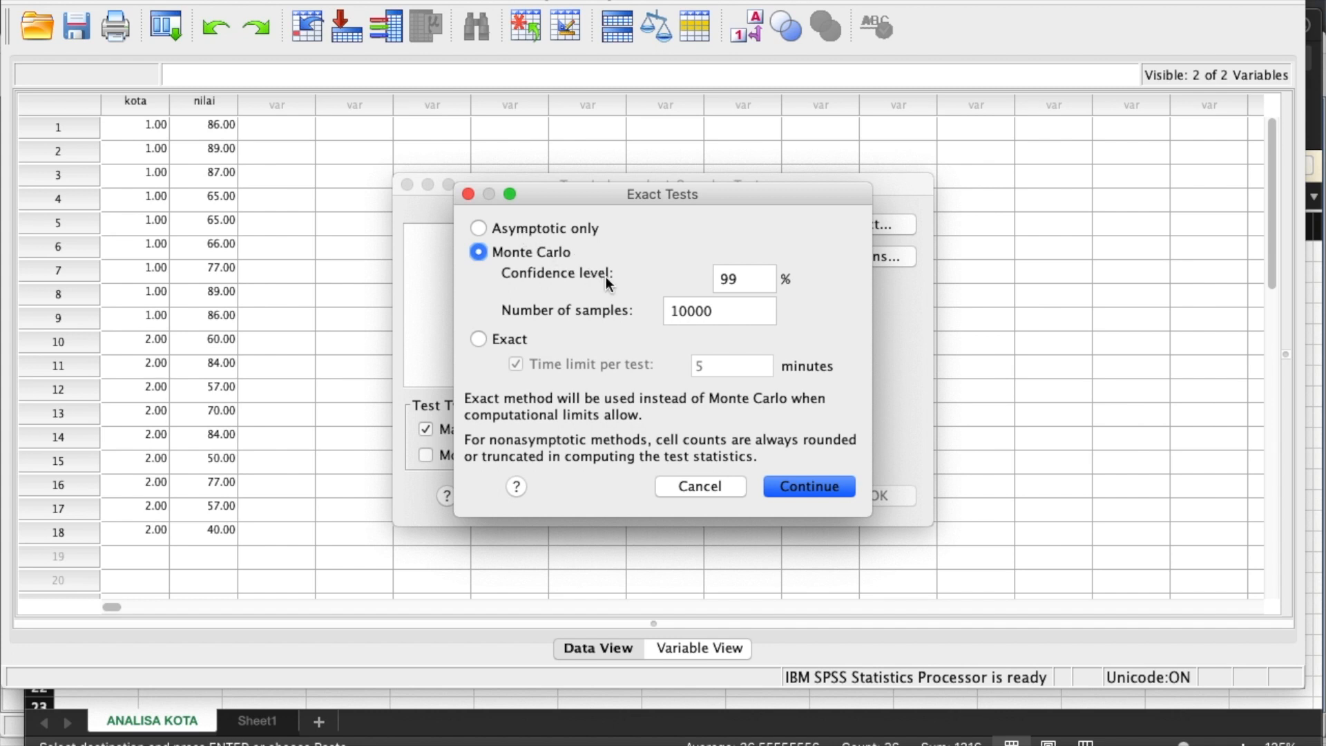
pyautogui.click(519, 226)
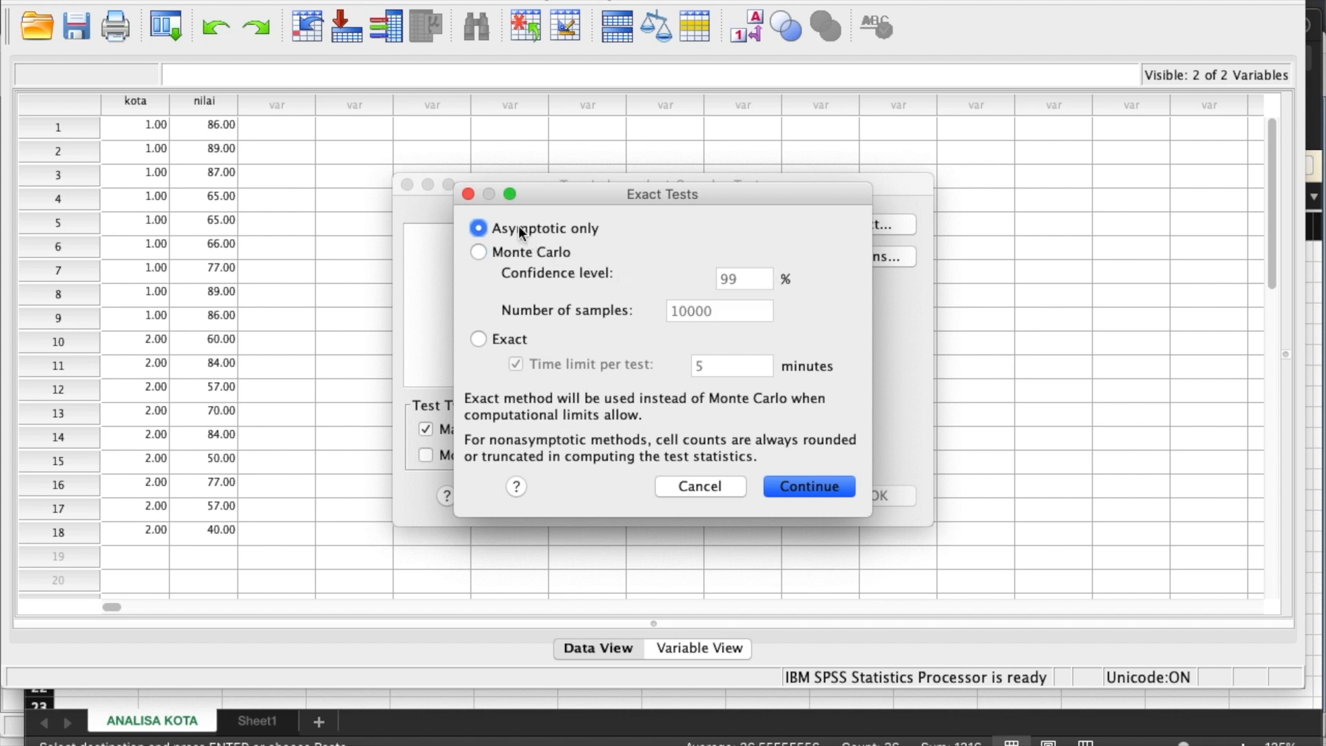
pyautogui.click(803, 486)
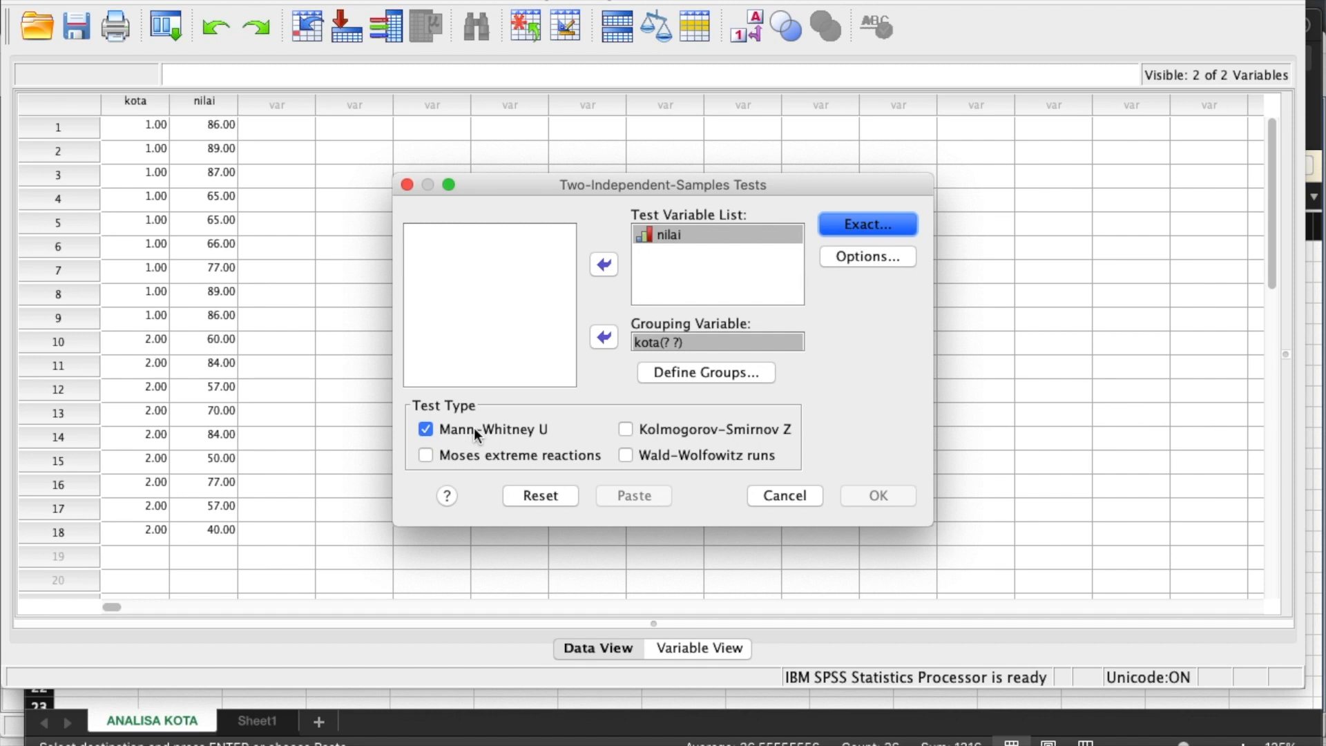
pyautogui.click(629, 430)
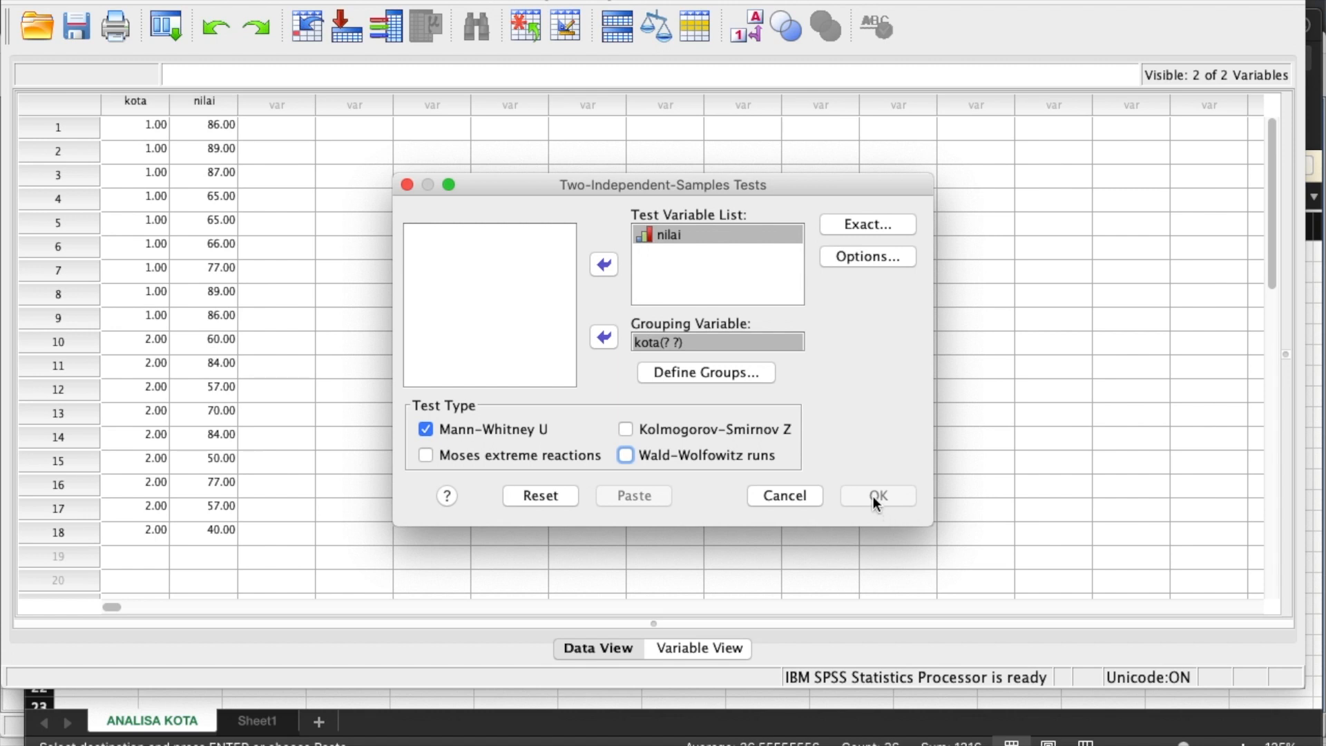
# Step: Define the kota groups as 1 and 2 and run the Mann-Whitney U test
pyautogui.click(703, 371)
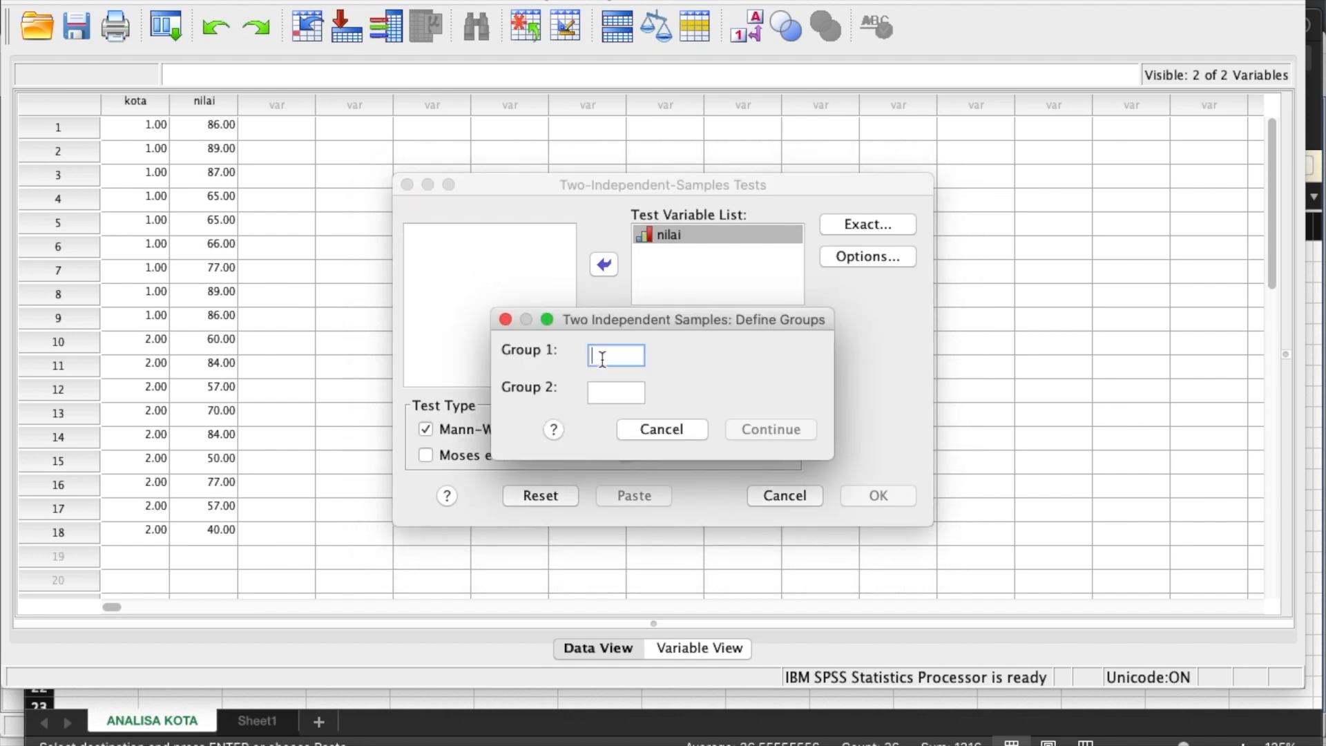
pyautogui.write('1')
pyautogui.click(606, 393)
pyautogui.write('2')
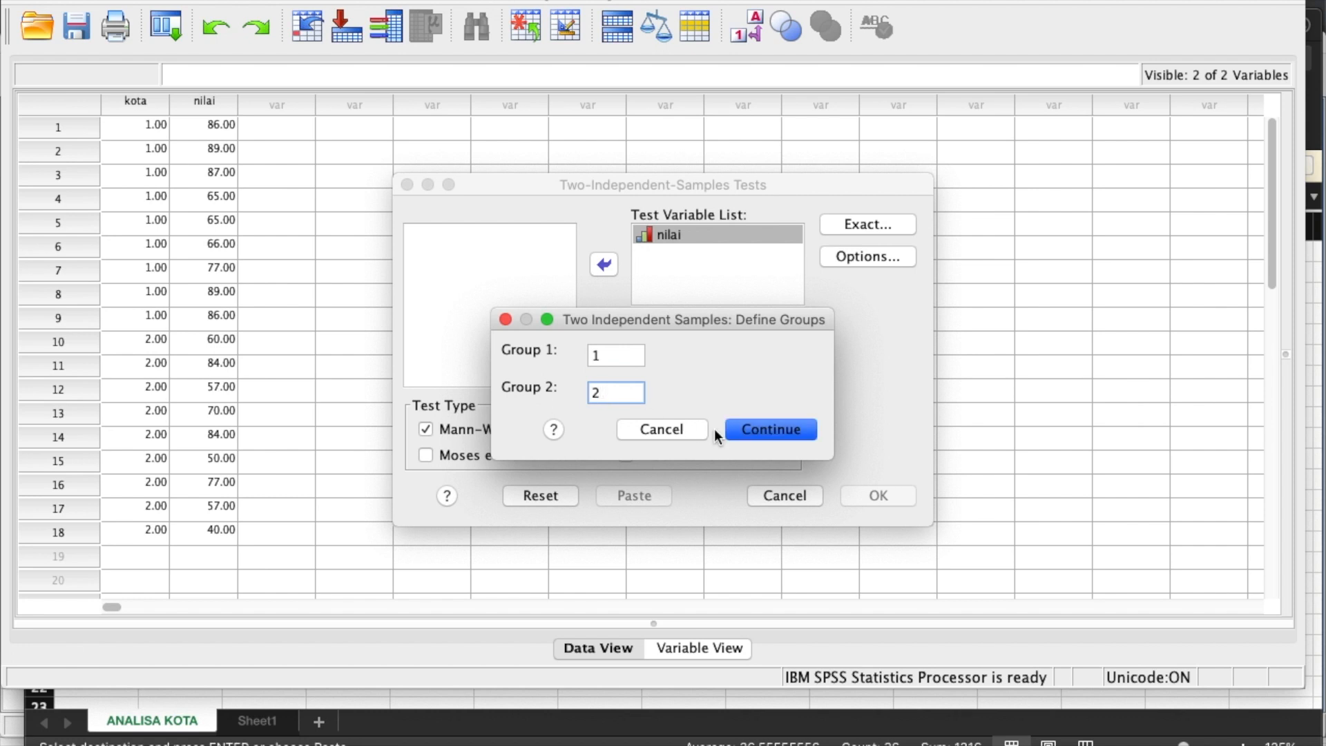
pyautogui.click(765, 428)
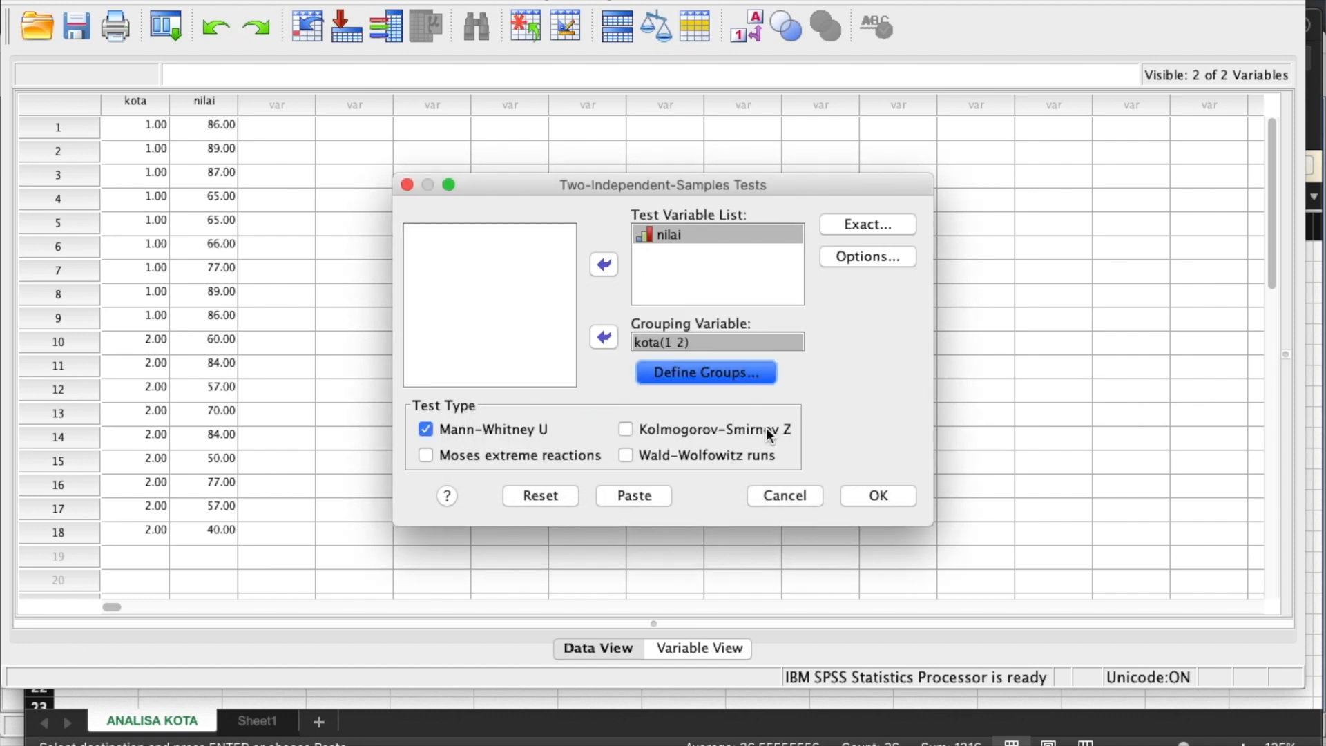
pyautogui.click(877, 496)
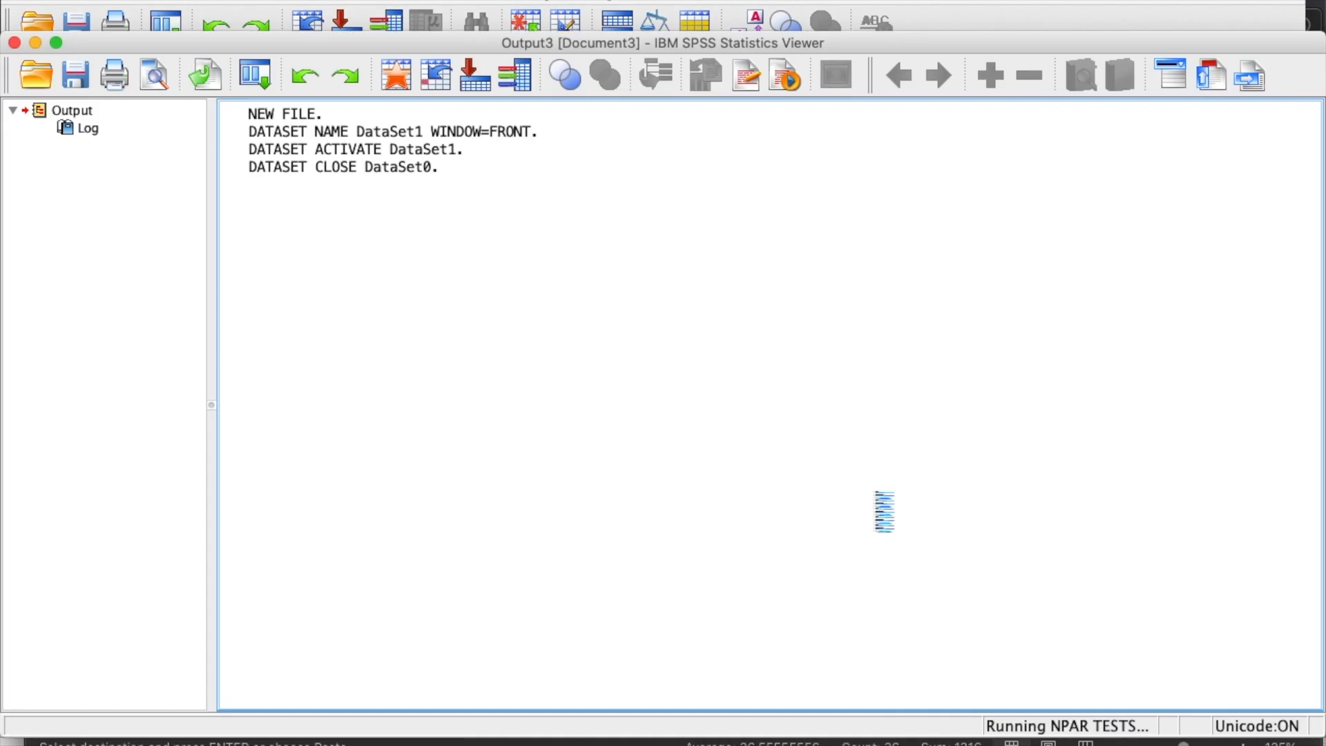
# Step: Examine the Ranks and Test Statistics tables of the Mann-Whitney output, including the significance values
pyautogui.click(416, 389)
pyautogui.scroll(-1, 416, 389)
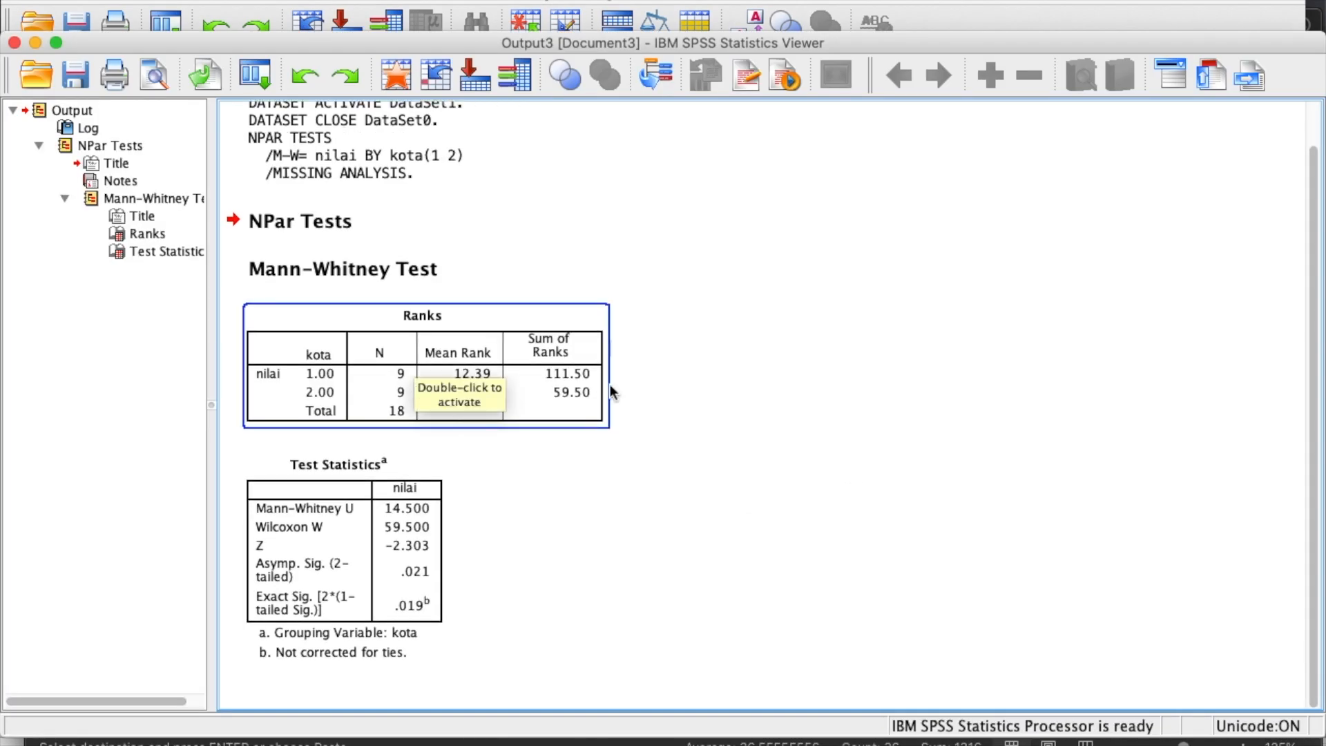
pyautogui.click(736, 413)
pyautogui.click(536, 392)
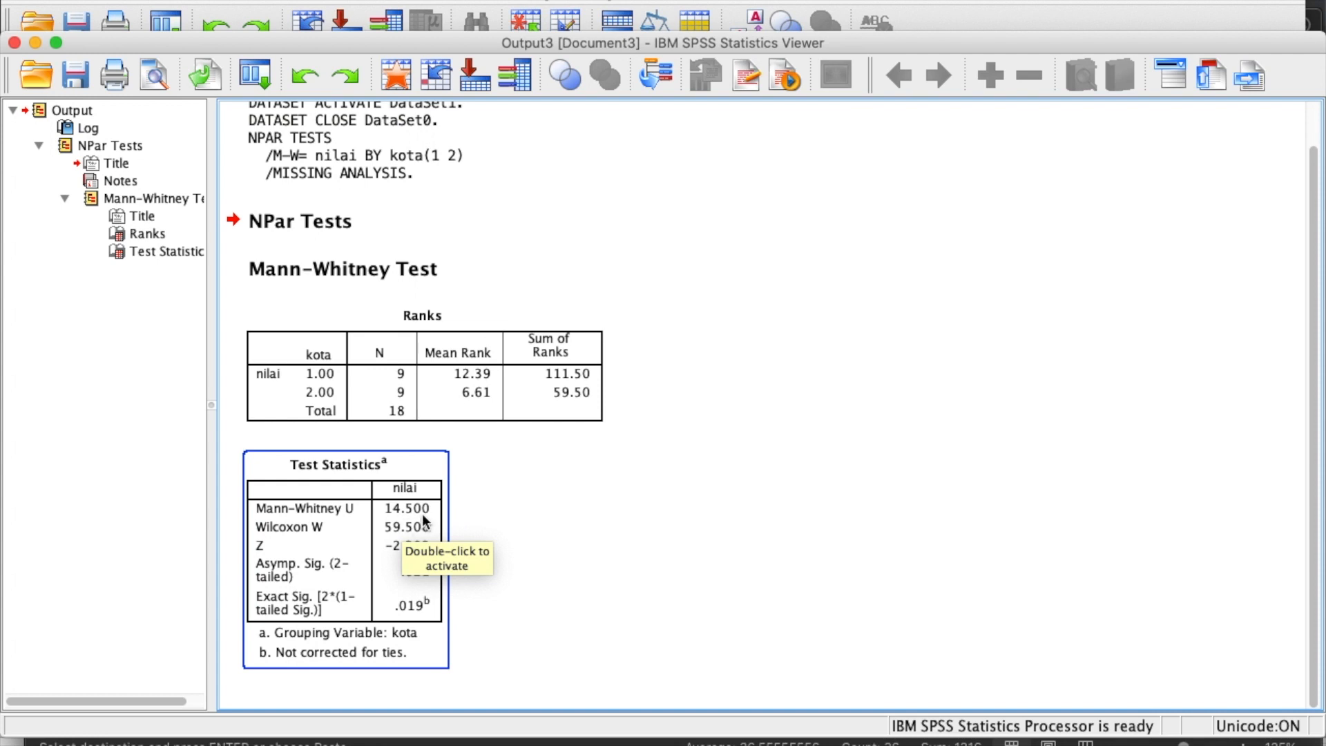
pyautogui.click(560, 553)
pyautogui.click(391, 650)
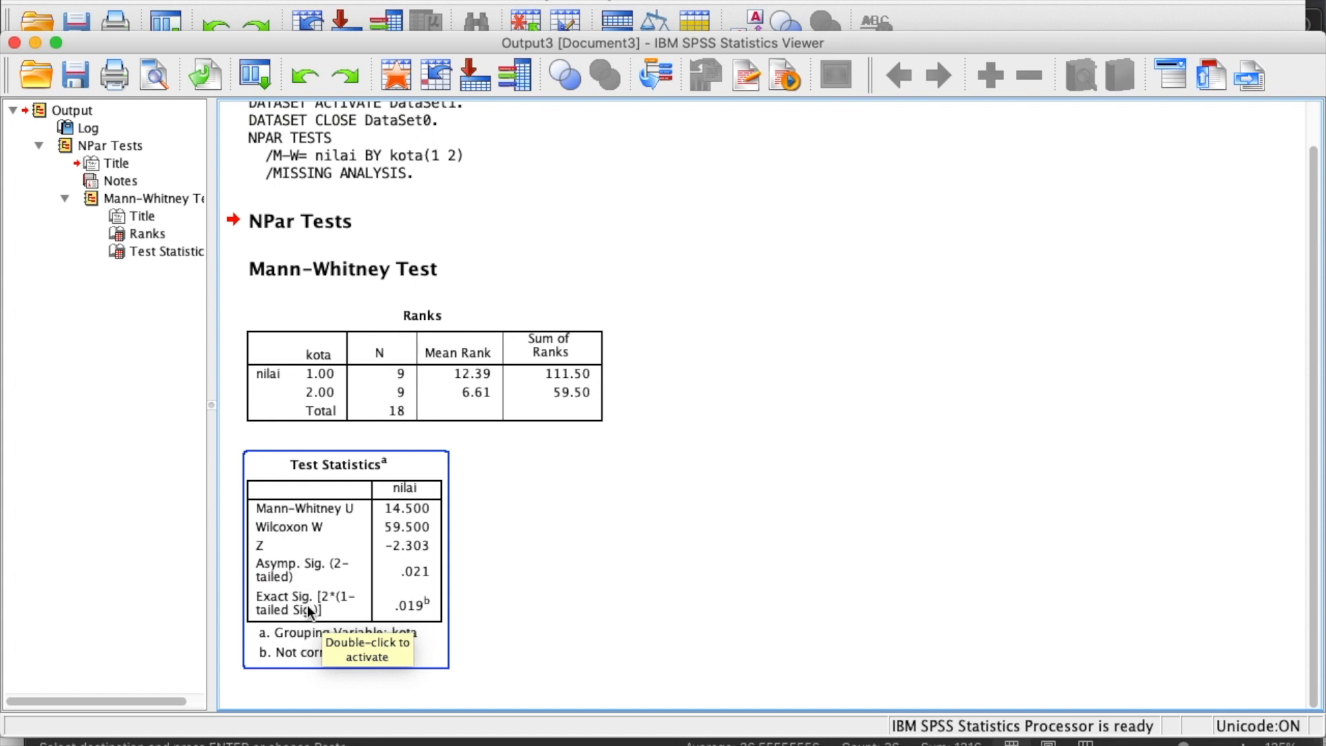
# Step: Copy the Mann-Whitney Test Statistics table and paste it into the Word document below the H0 and H1 hypotheses
pyautogui.rightClick(356, 558)
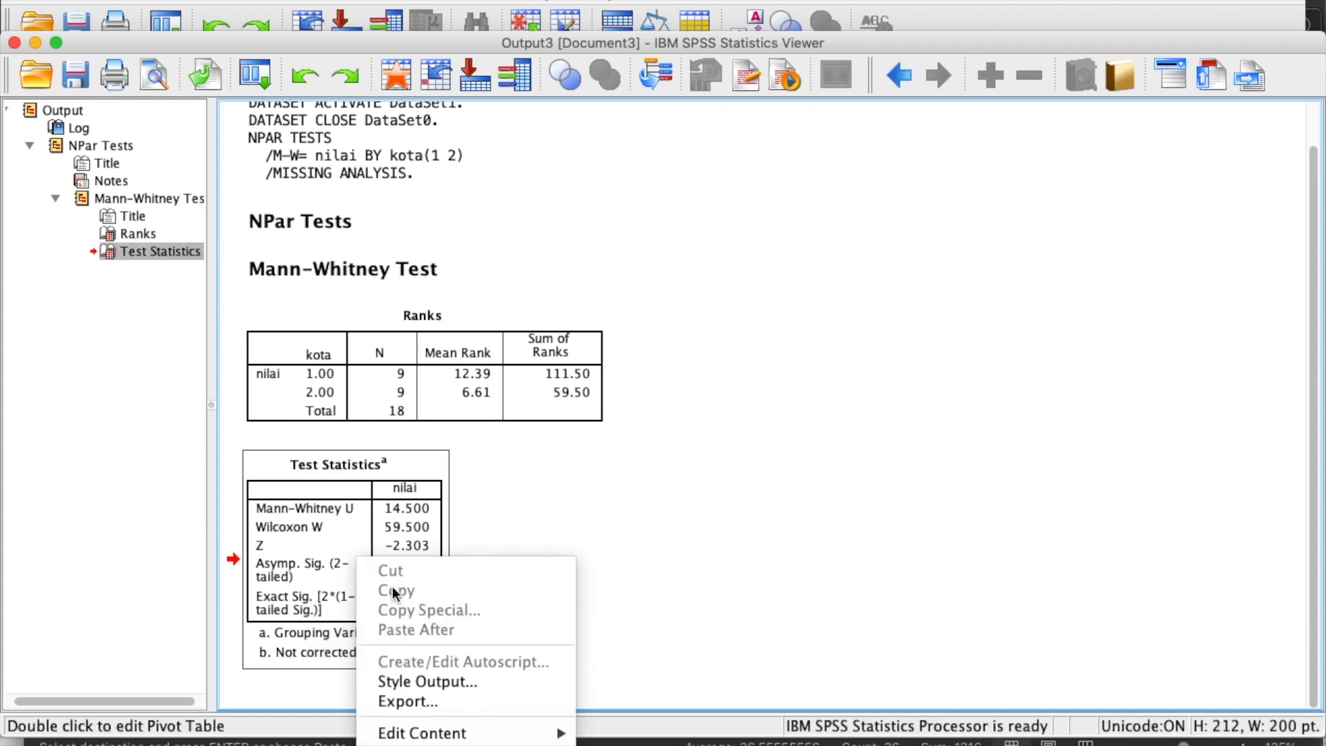
pyautogui.click(306, 533)
pyautogui.rightClick(341, 488)
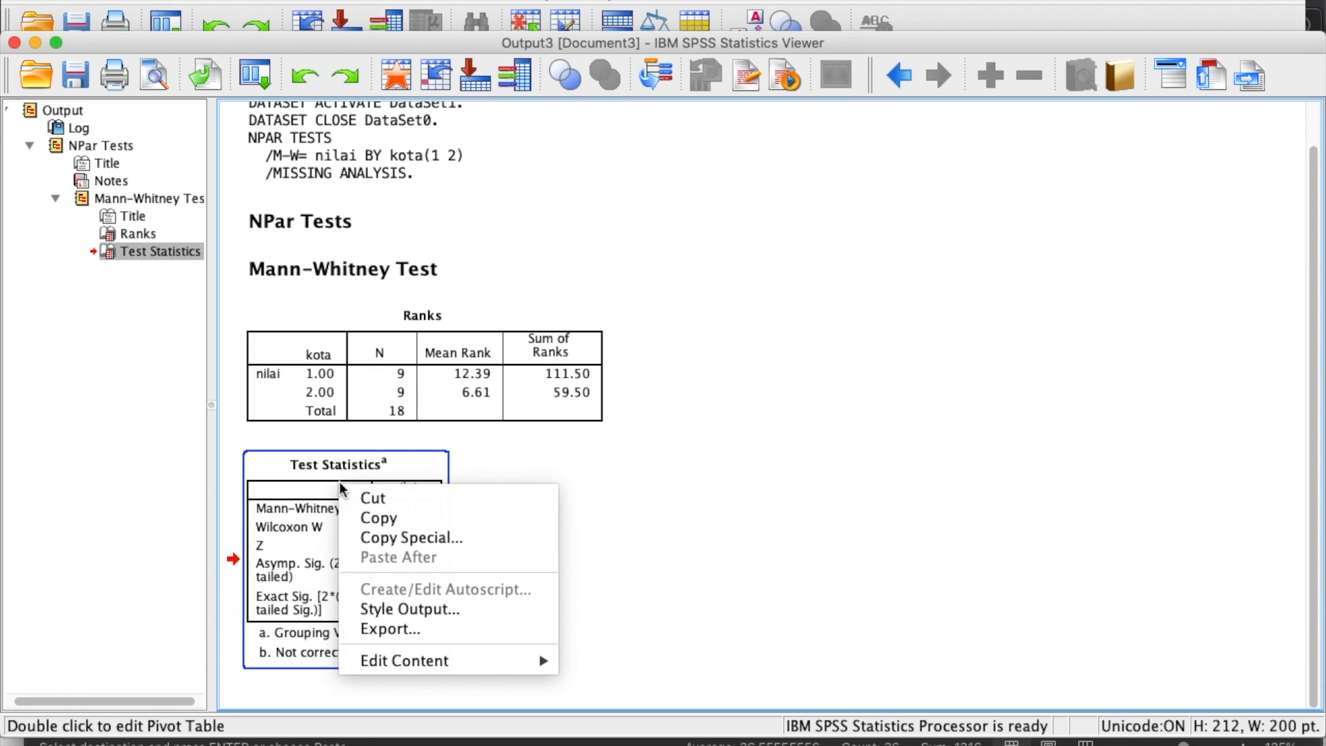
pyautogui.click(385, 519)
pyautogui.click(696, 619)
pyautogui.hotkey('ctrl', 'Up')
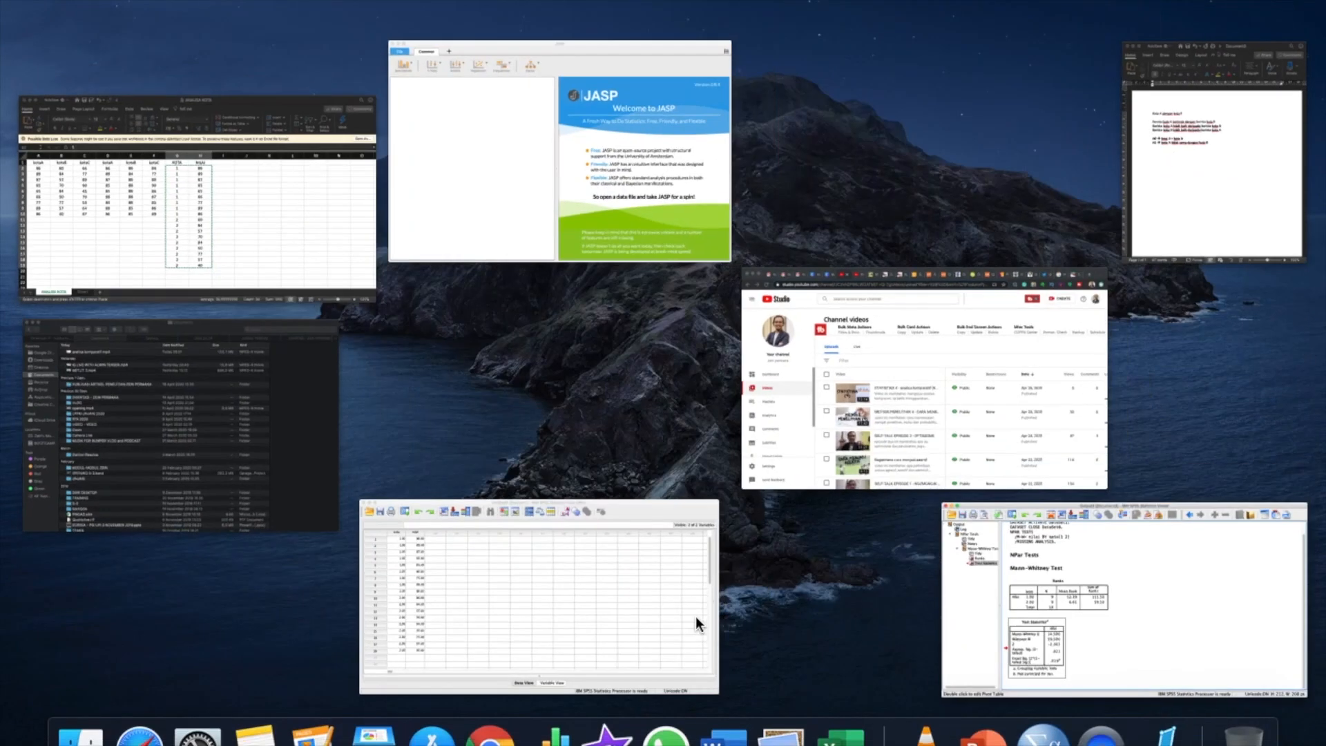
pyautogui.click(1201, 225)
pyautogui.click(788, 424)
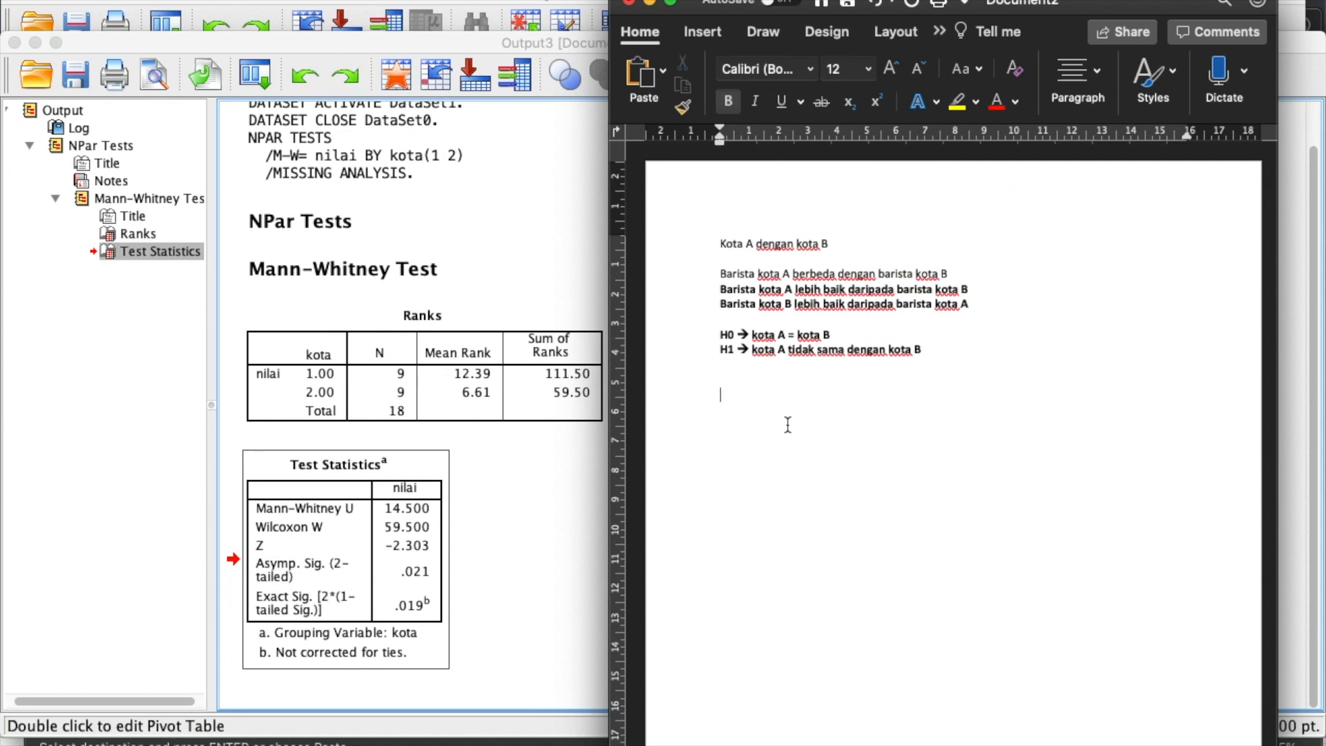
pyautogui.press('super+v')
pyautogui.scroll(-1, 997, 495)
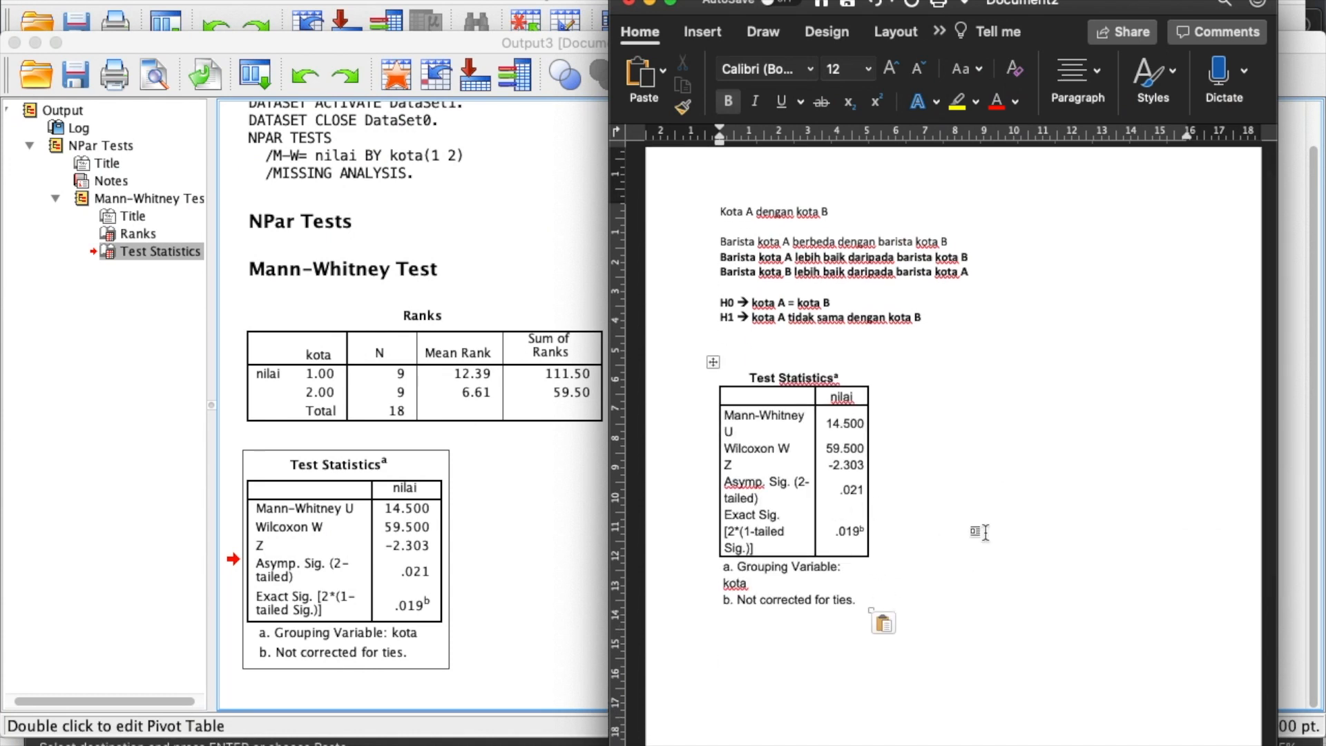
# Step: Examine the asymptotic and exact significance values in the pasted table against the hypothesis that baristas in kota A and B differ
pyautogui.scroll(-1, 984, 532)
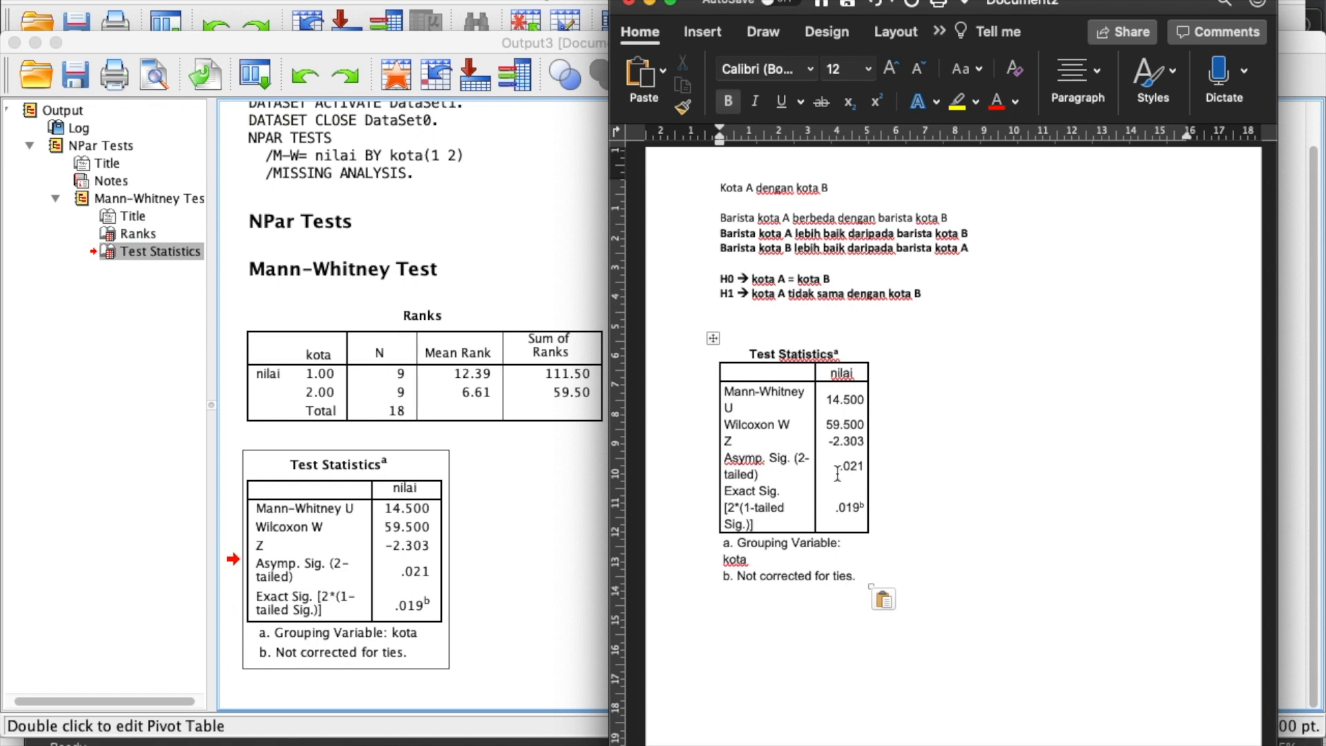
pyautogui.moveTo(837, 474); pyautogui.dragTo(860, 525)
pyautogui.click(924, 471)
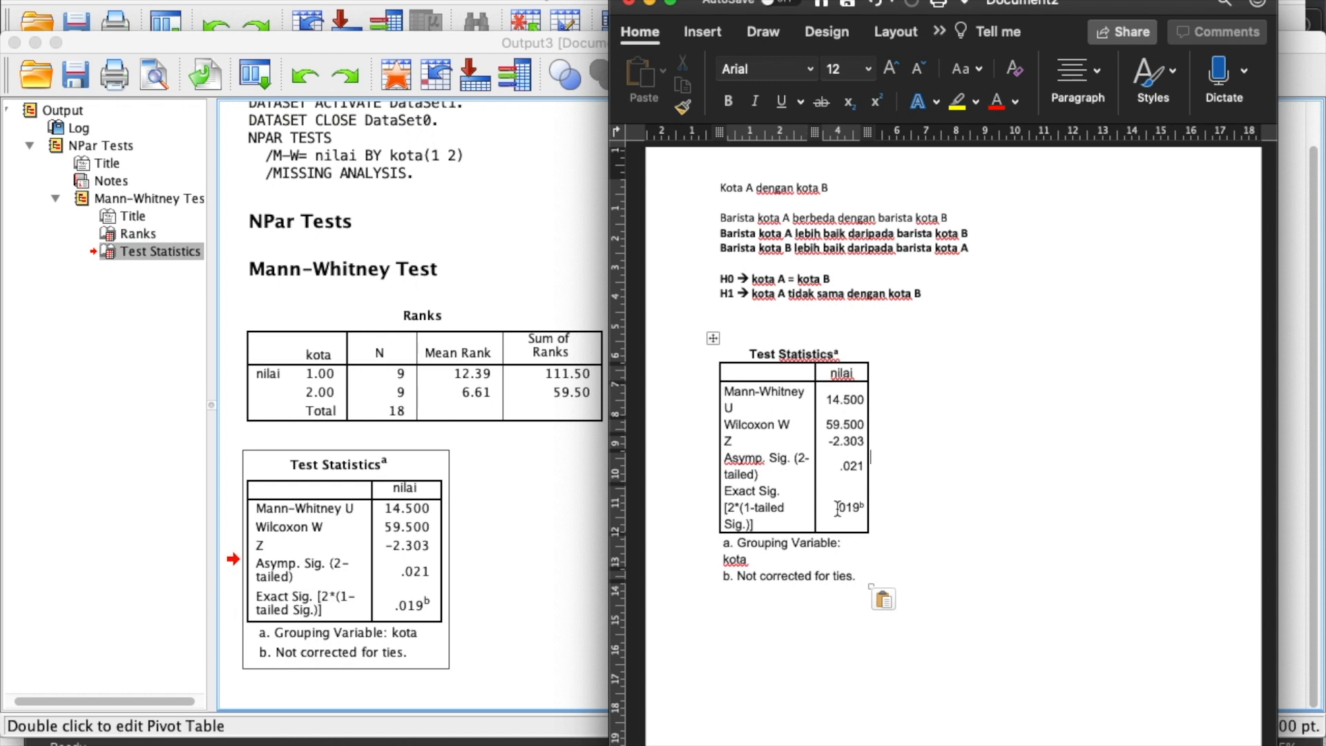
pyautogui.doubleClick(838, 509)
pyautogui.click(895, 511)
pyautogui.moveTo(751, 302)
pyautogui.moveTo(716, 218); pyautogui.dragTo(965, 228)
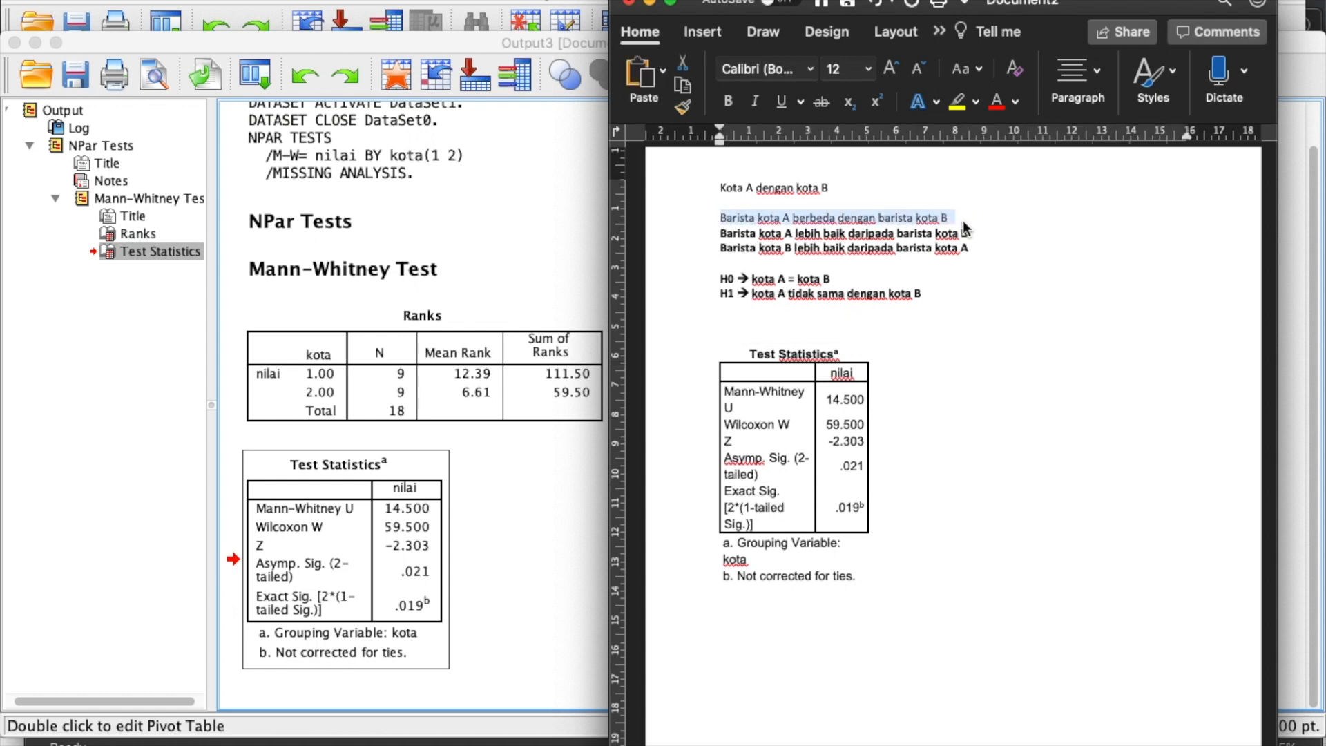
pyautogui.scroll(-2, 853, 542)
pyautogui.click(801, 560)
pyautogui.write('kesimp')
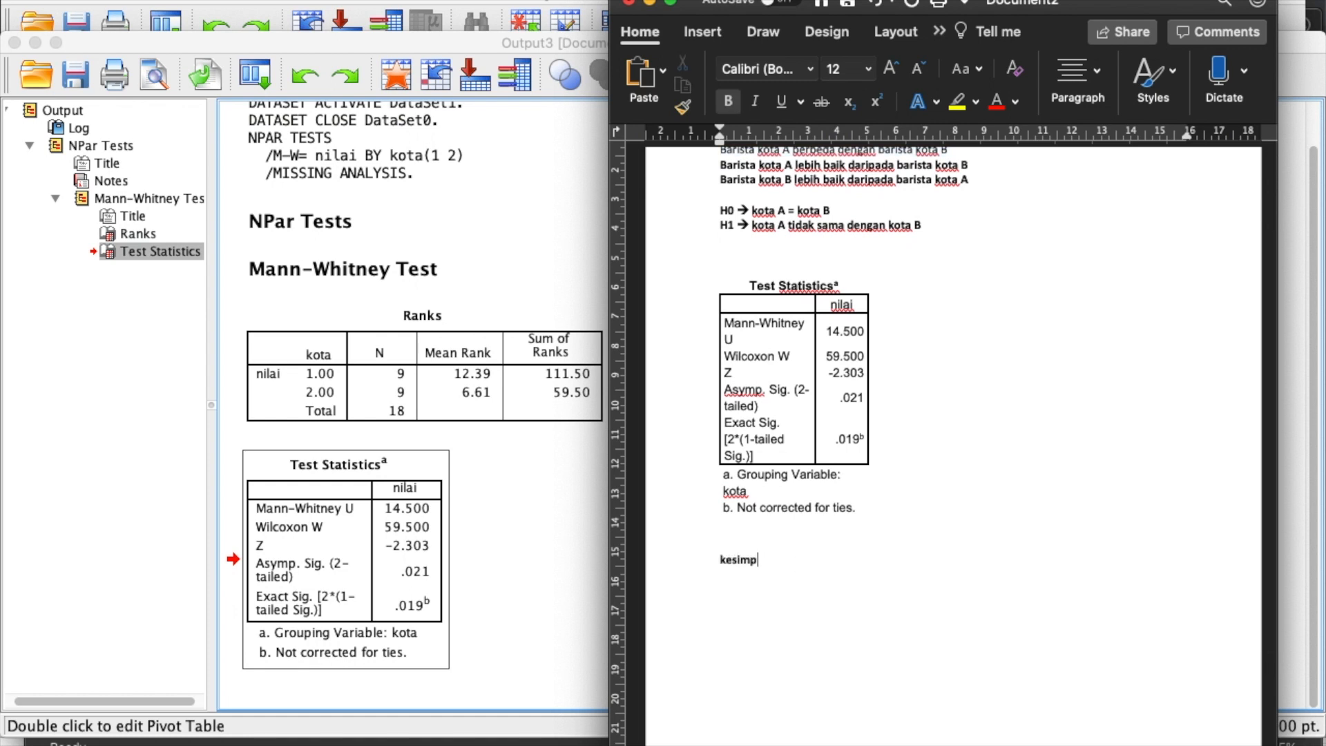
pyautogui.write('ulan, di')
pyautogui.press('BackSpace')
pyautogui.press('BackSpace')
pyautogui.hotkey('shift', 'Up')
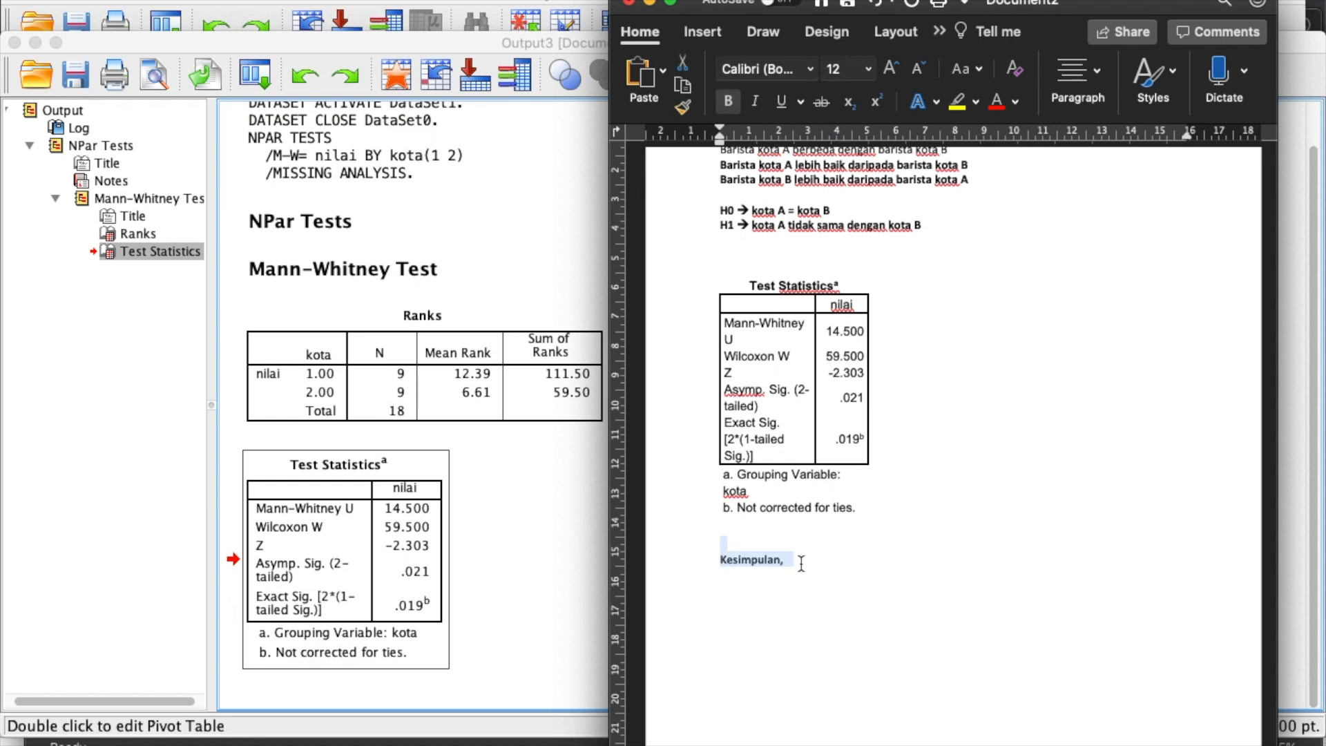
# Step: Write "Nilai uji man whitney =" below the table and add the asymptotic significance value .021 copied from it
pyautogui.write('Nilai uji ma')
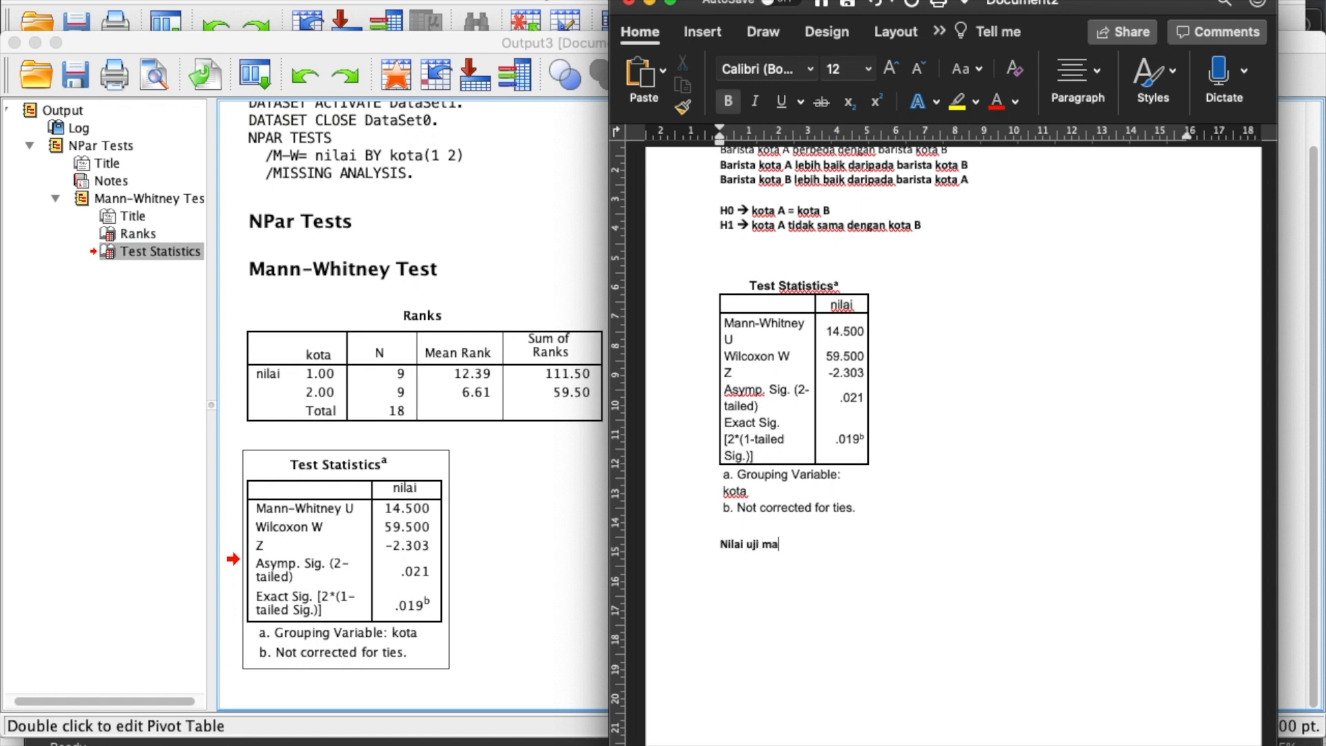
pyautogui.write('n whitney =')
pyautogui.moveTo(839, 398); pyautogui.dragTo(864, 401)
pyautogui.press('super+c')
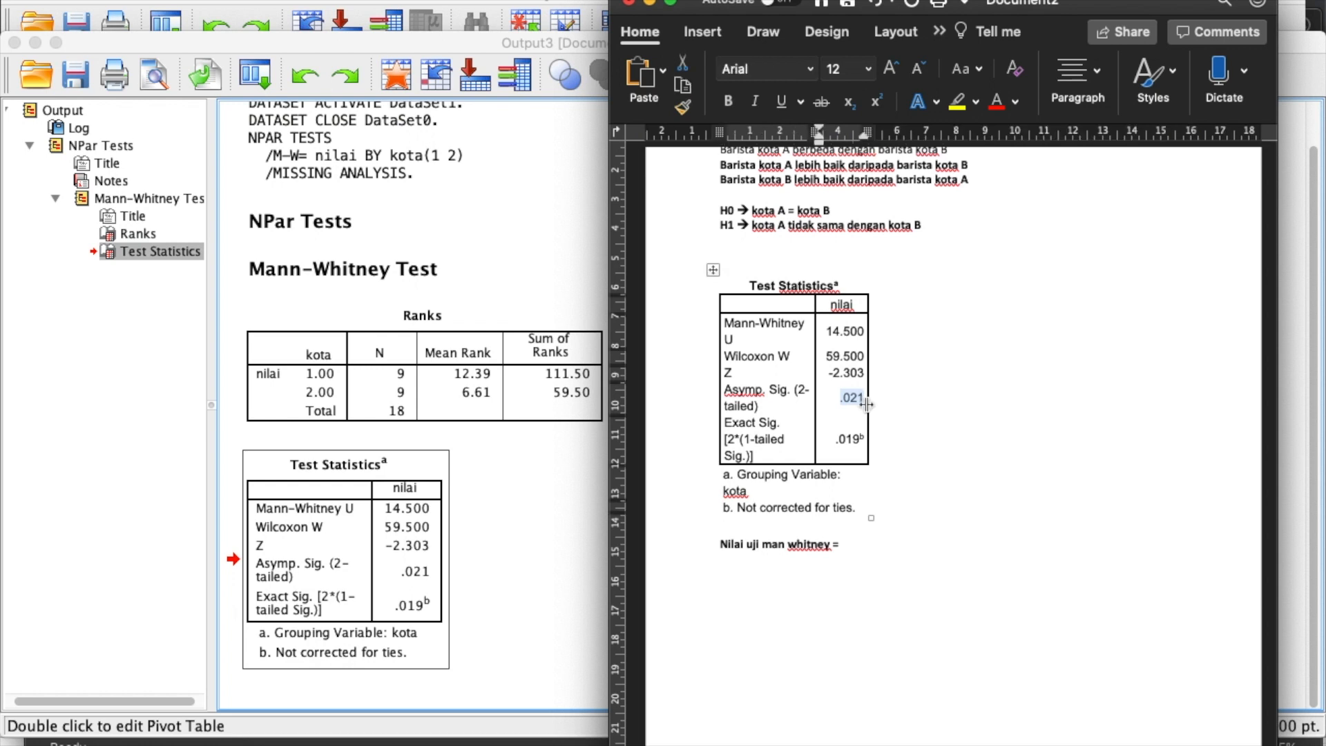
pyautogui.click(864, 538)
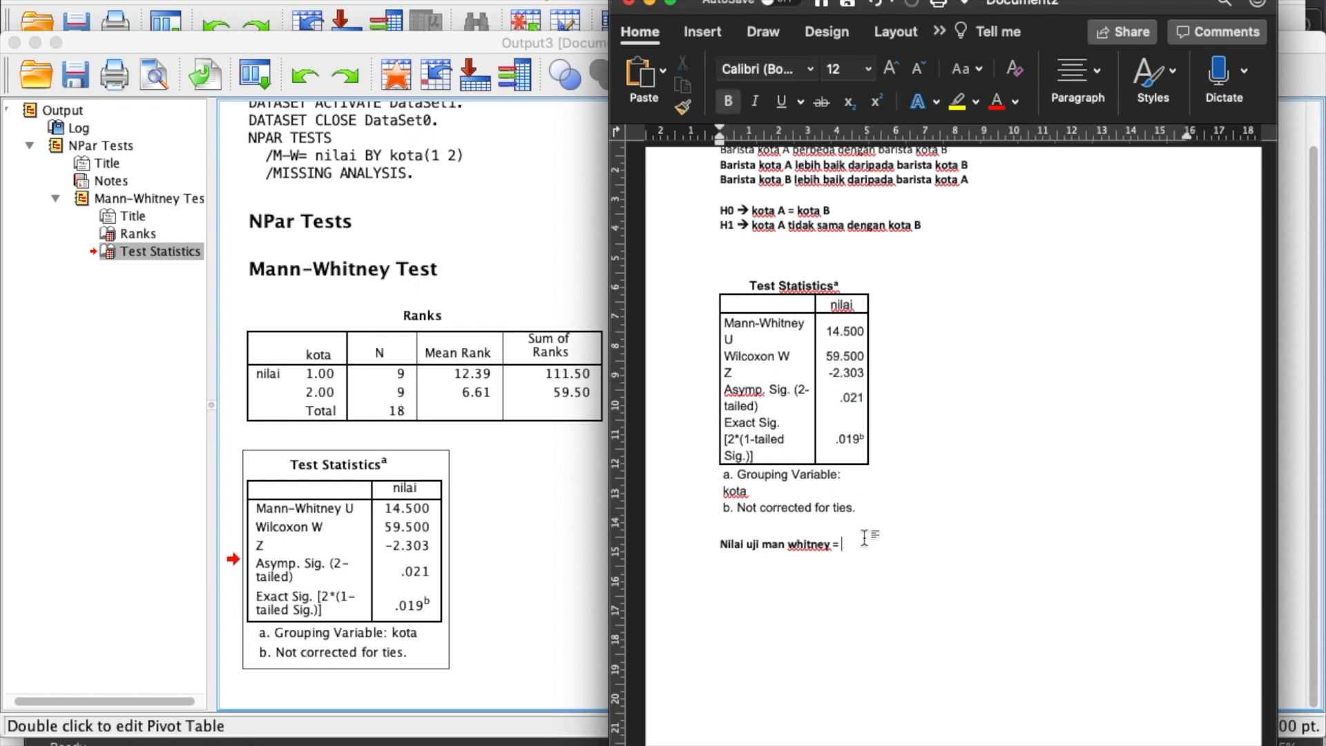
pyautogui.press('super+v')
# Step: Complete the result line with ", yang lebih kecil dari 0,05" and add the line "Berarti ho ditolak" beneath it
pyautogui.write(', y')
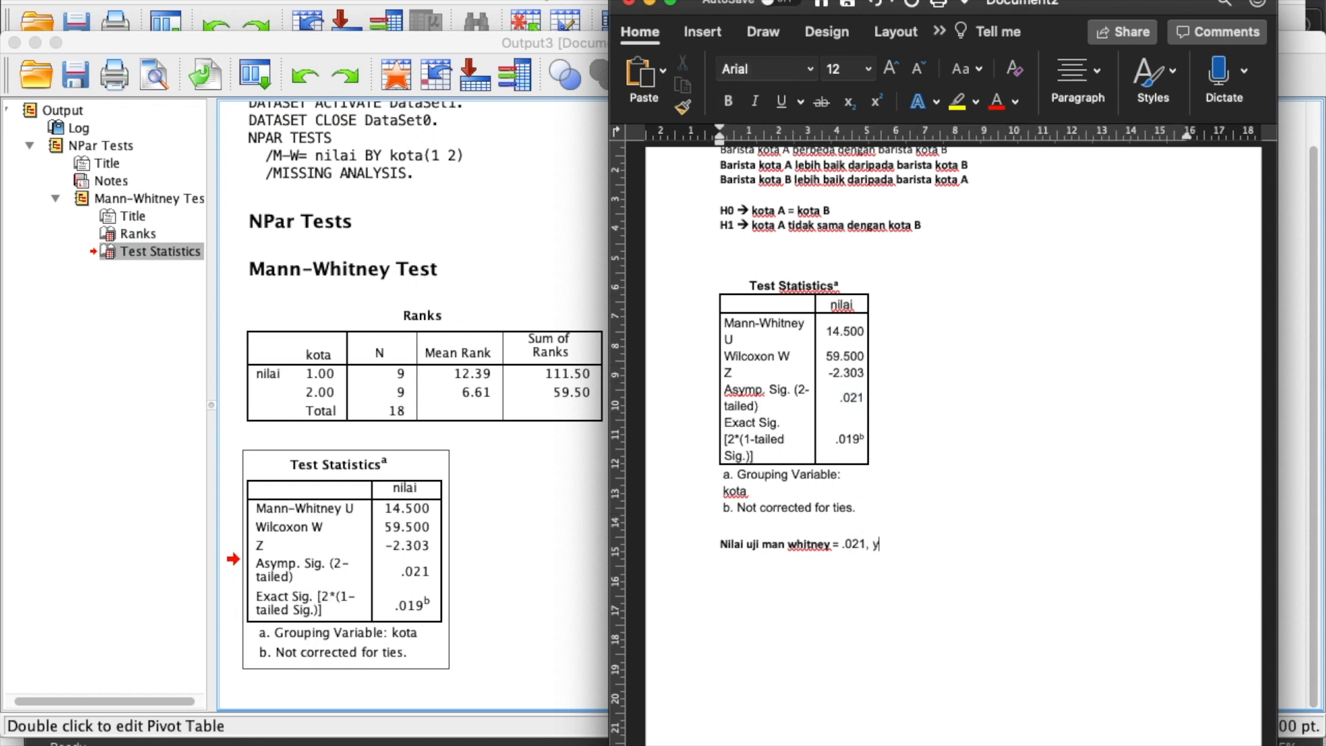
pyautogui.write('ang lebih kecil dar')
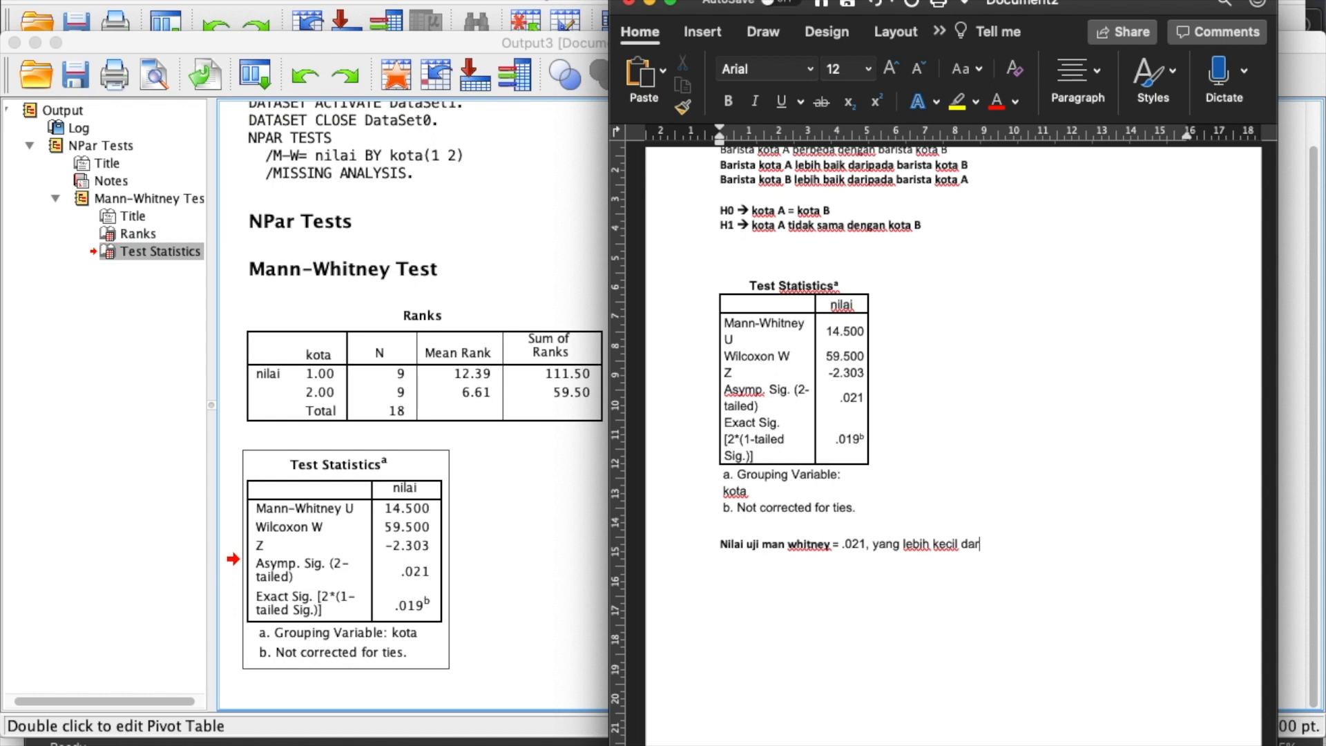
pyautogui.write('i 0,05')
pyautogui.press('Return')
pyautogui.write('berarti ho d')
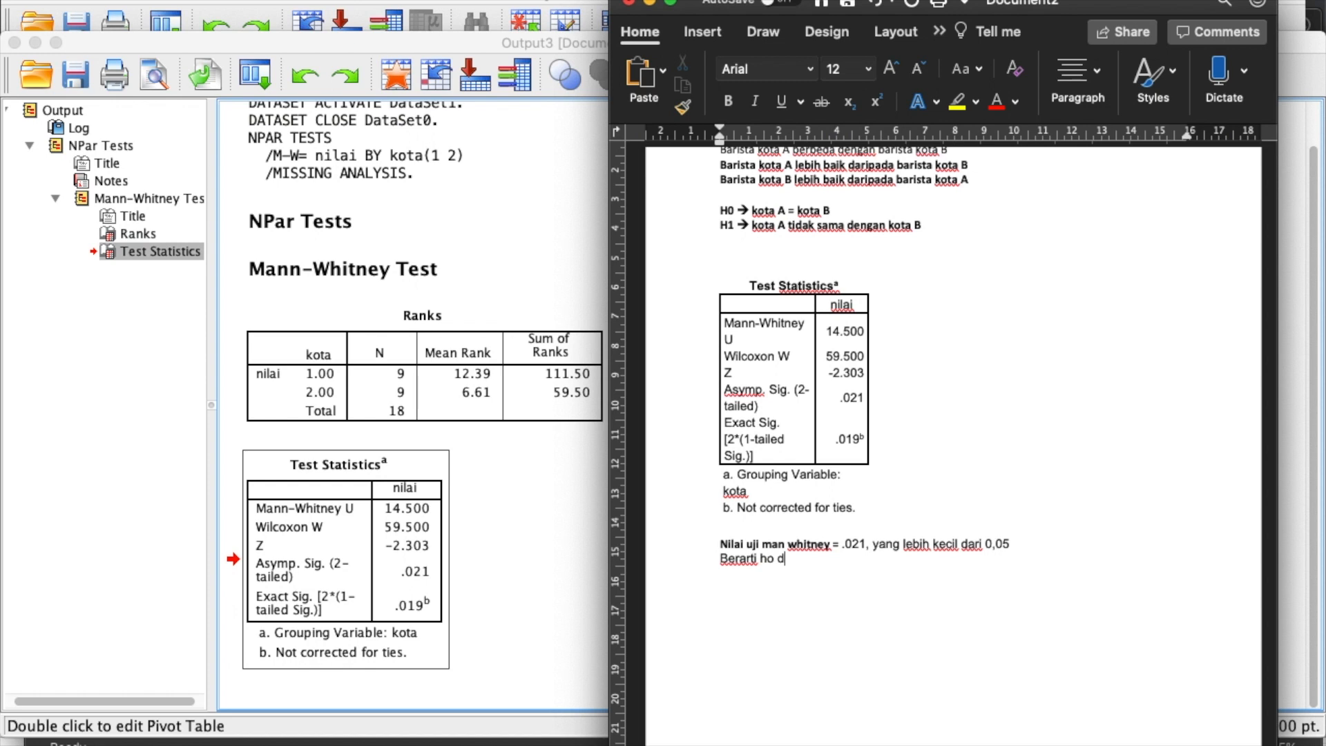
pyautogui.write('itolak')
# Step: Add the conclusion "Kesimpulannya → Barista kota A berbeda dengan barista kota B", reusing the hypothesis sentence from the start of the document
pyautogui.scroll(2, 880, 337)
pyautogui.moveTo(718, 184); pyautogui.dragTo(962, 194)
pyautogui.press('super+c')
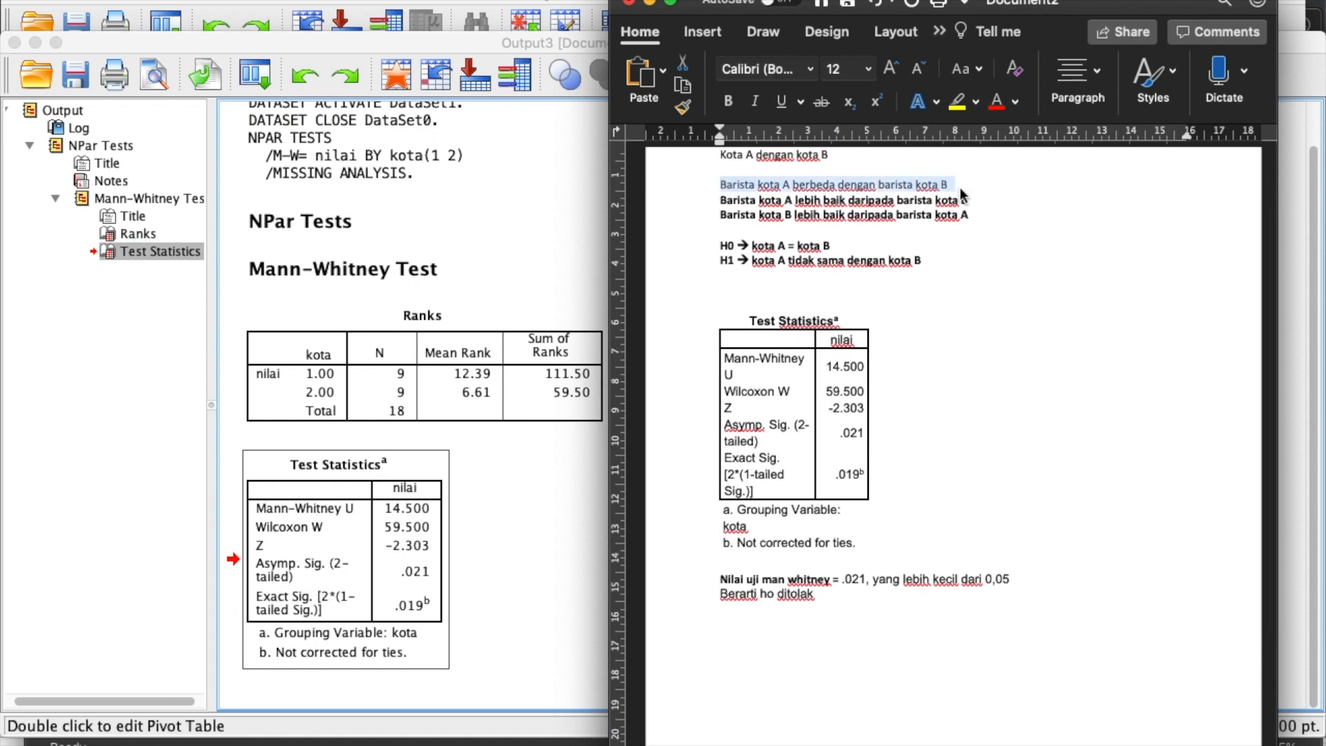
pyautogui.click(764, 622)
pyautogui.write('kr')
pyautogui.press('BackSpace')
pyautogui.write('esimpulannya')
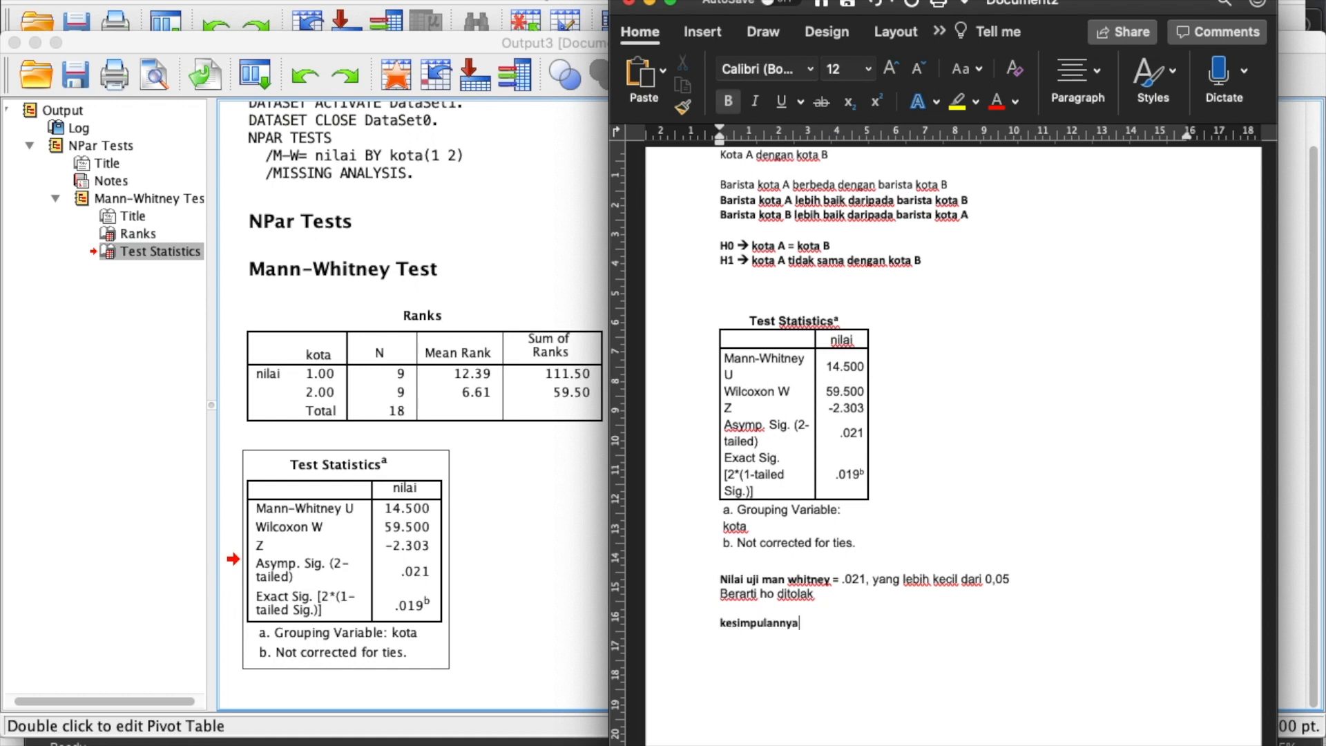
pyautogui.write(' ->')
pyautogui.press('super+v')
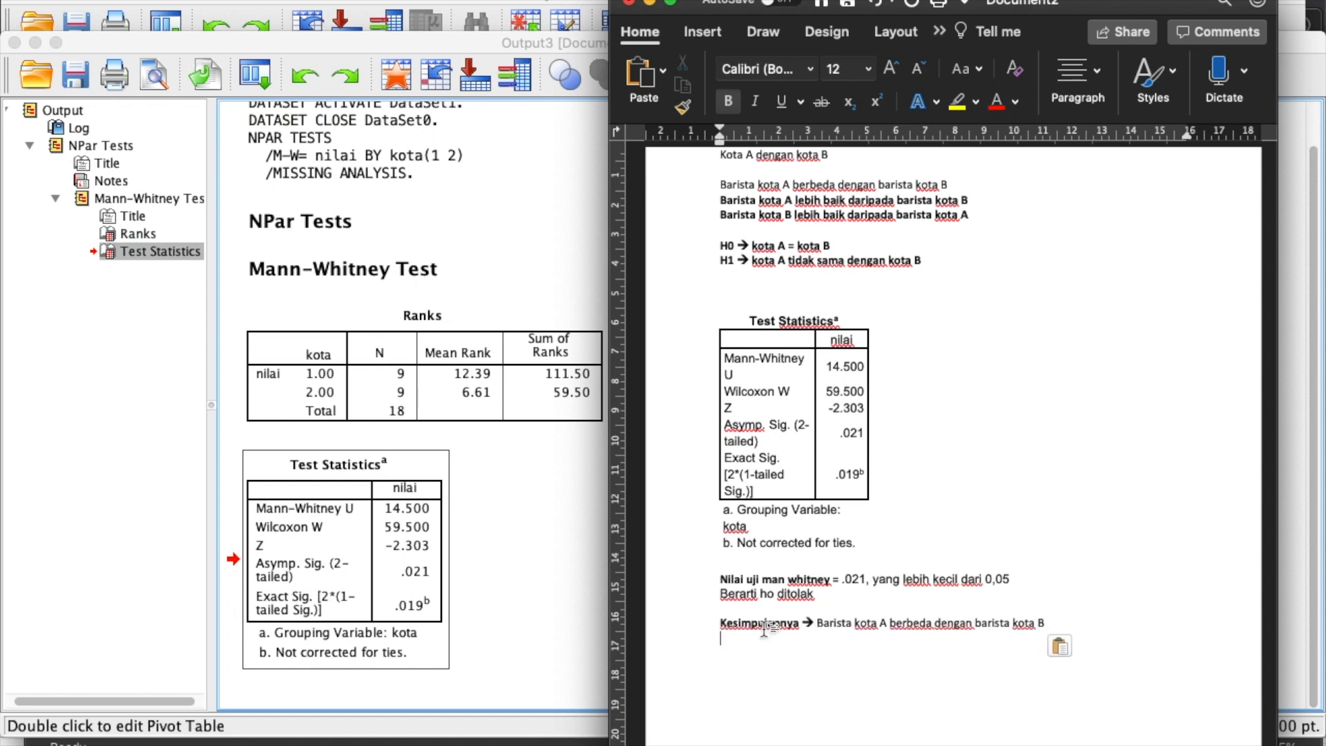
# Step: Review the kotaA and kotaB columns in the ANALISA KOTA Excel workbook and compare them with the written conclusion in Word
pyautogui.scroll(2, 763, 629)
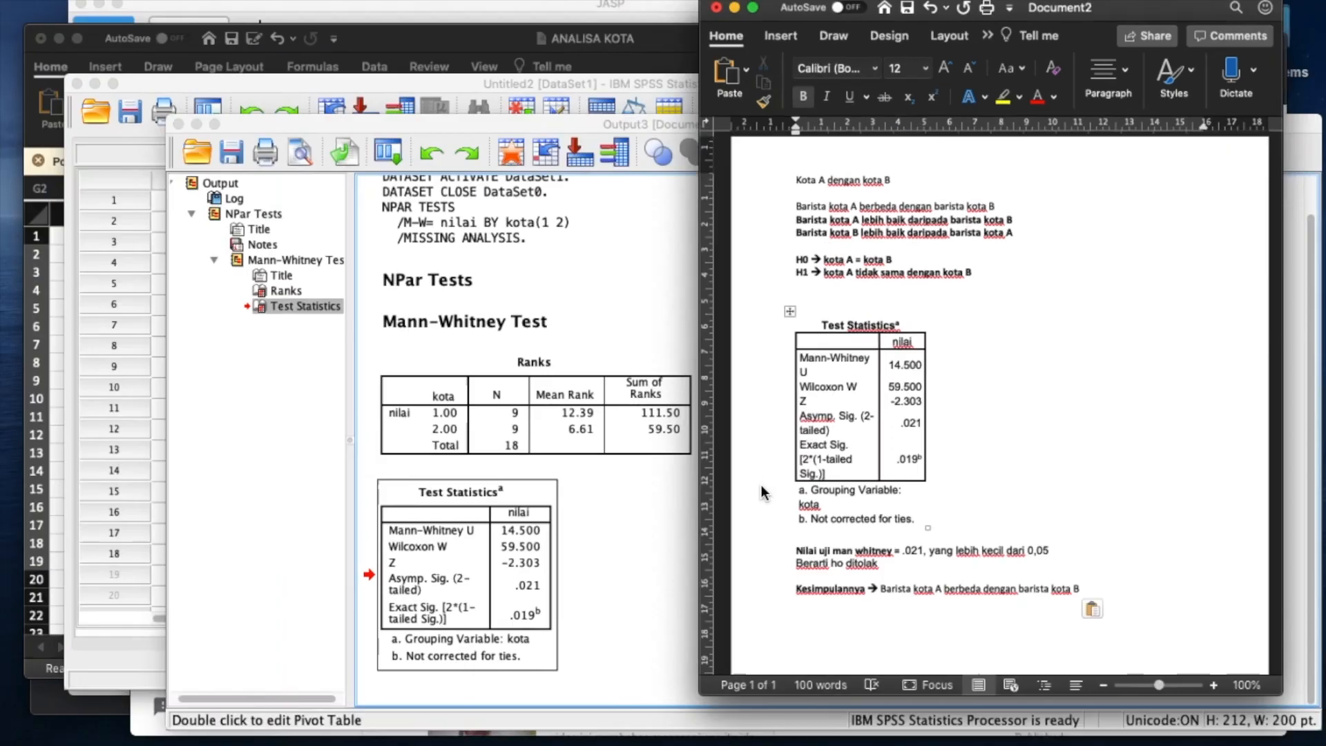
pyautogui.hotkey('ctrl', 'Up')
pyautogui.click(219, 263)
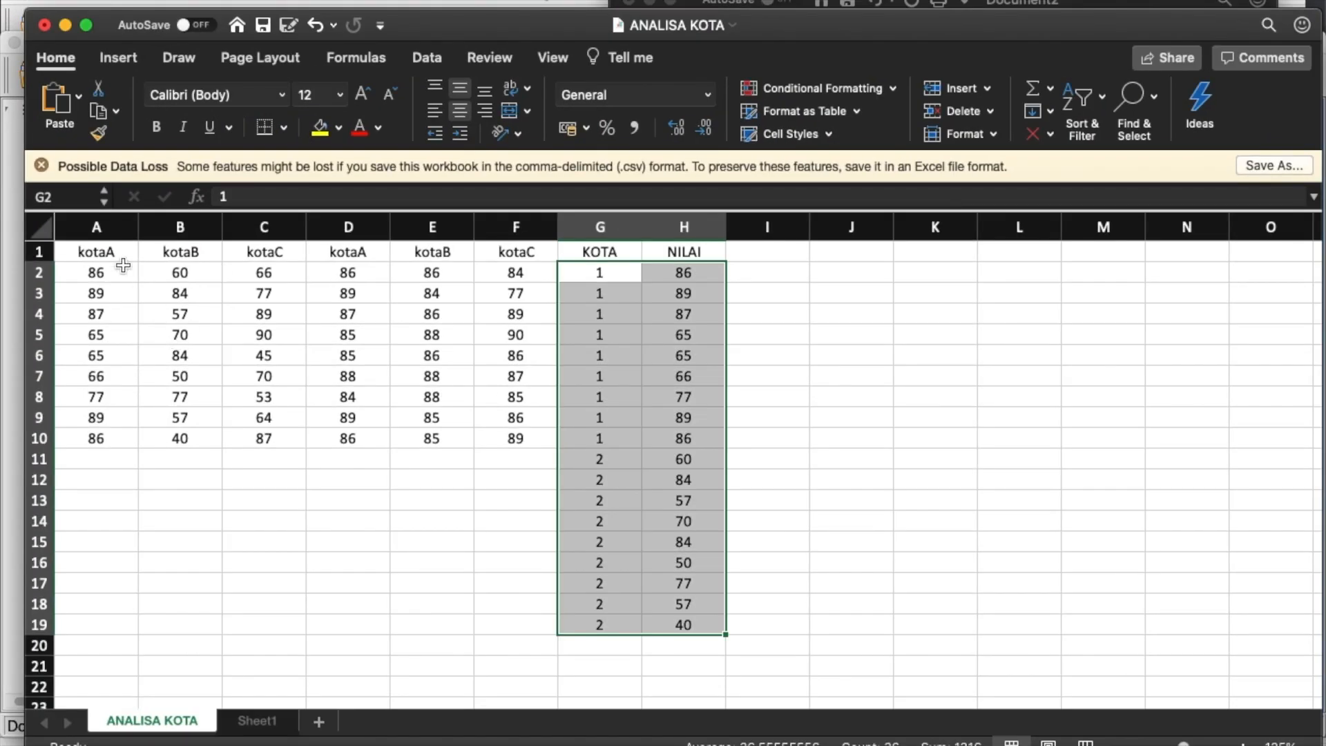
pyautogui.click(98, 270)
pyautogui.click(96, 251)
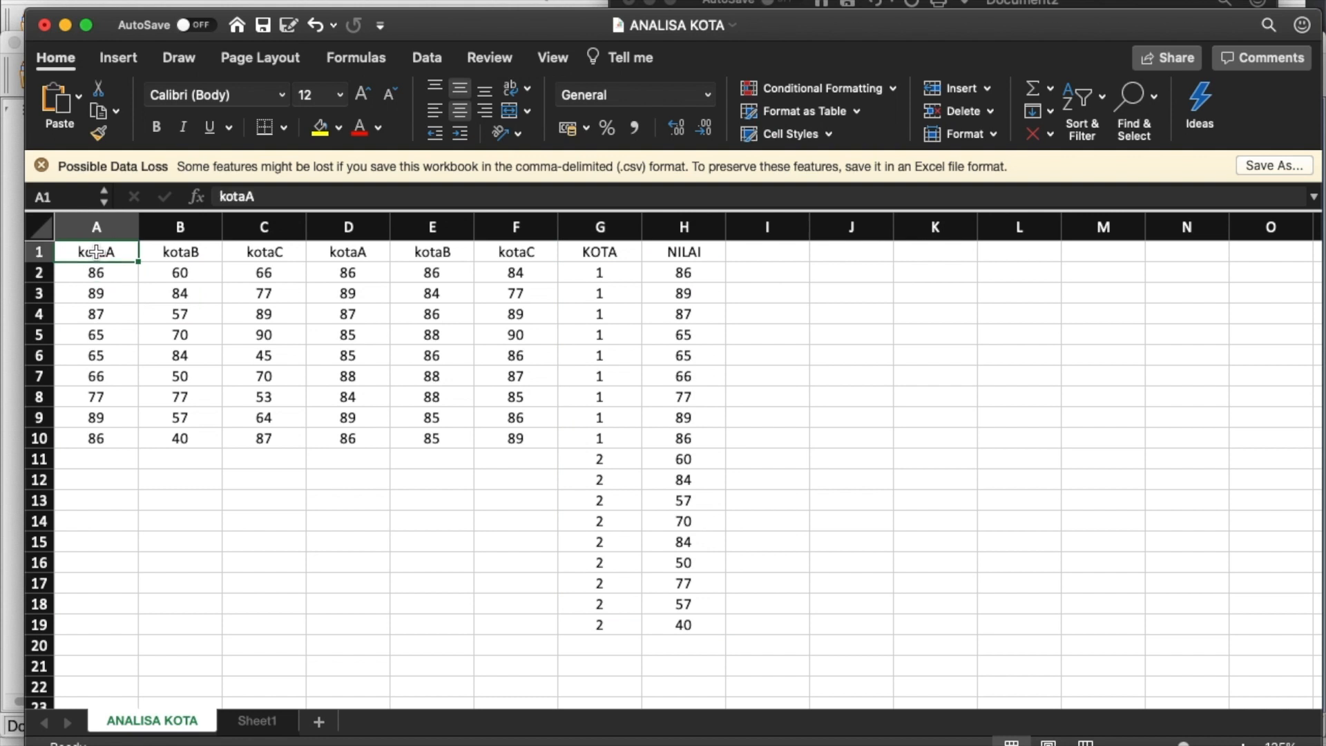
pyautogui.click(166, 256)
pyautogui.hotkey('ctrl', 'Up')
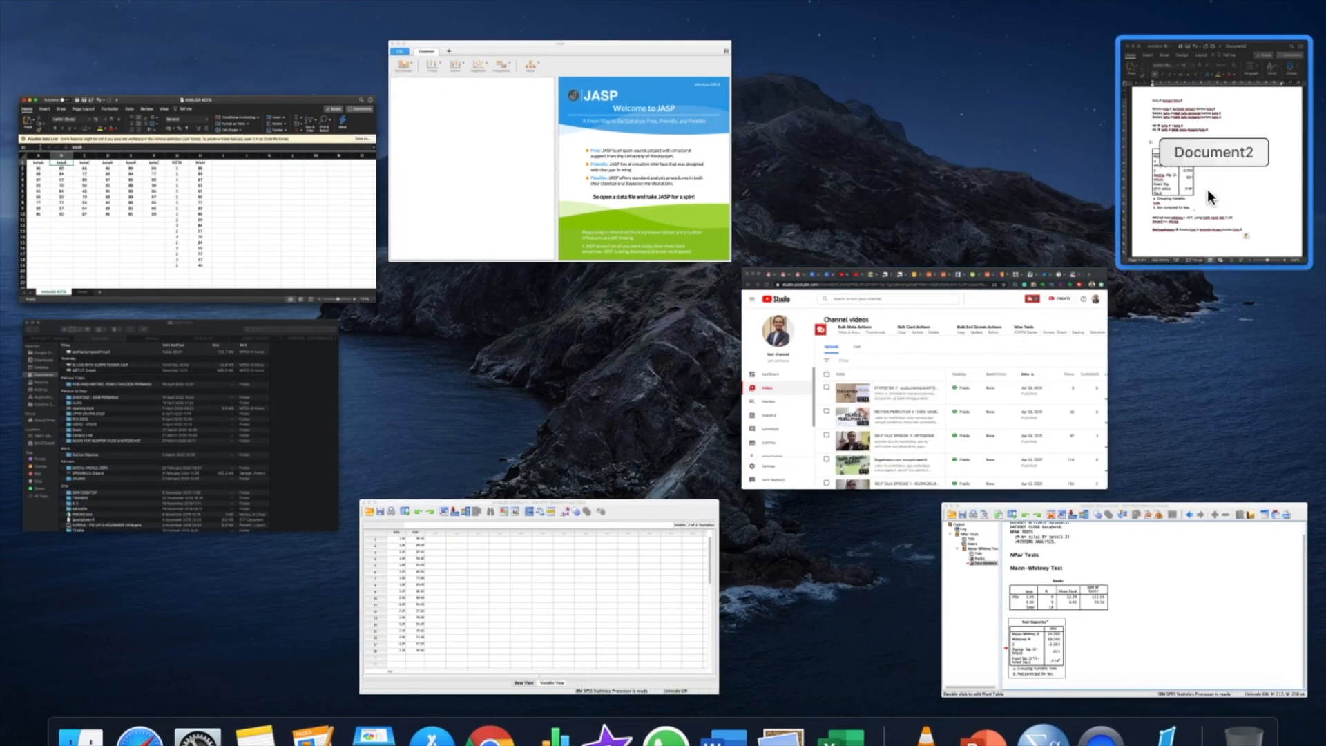
pyautogui.click(1207, 190)
pyautogui.scroll(-1, 791, 585)
pyautogui.scroll(-1, 791, 585)
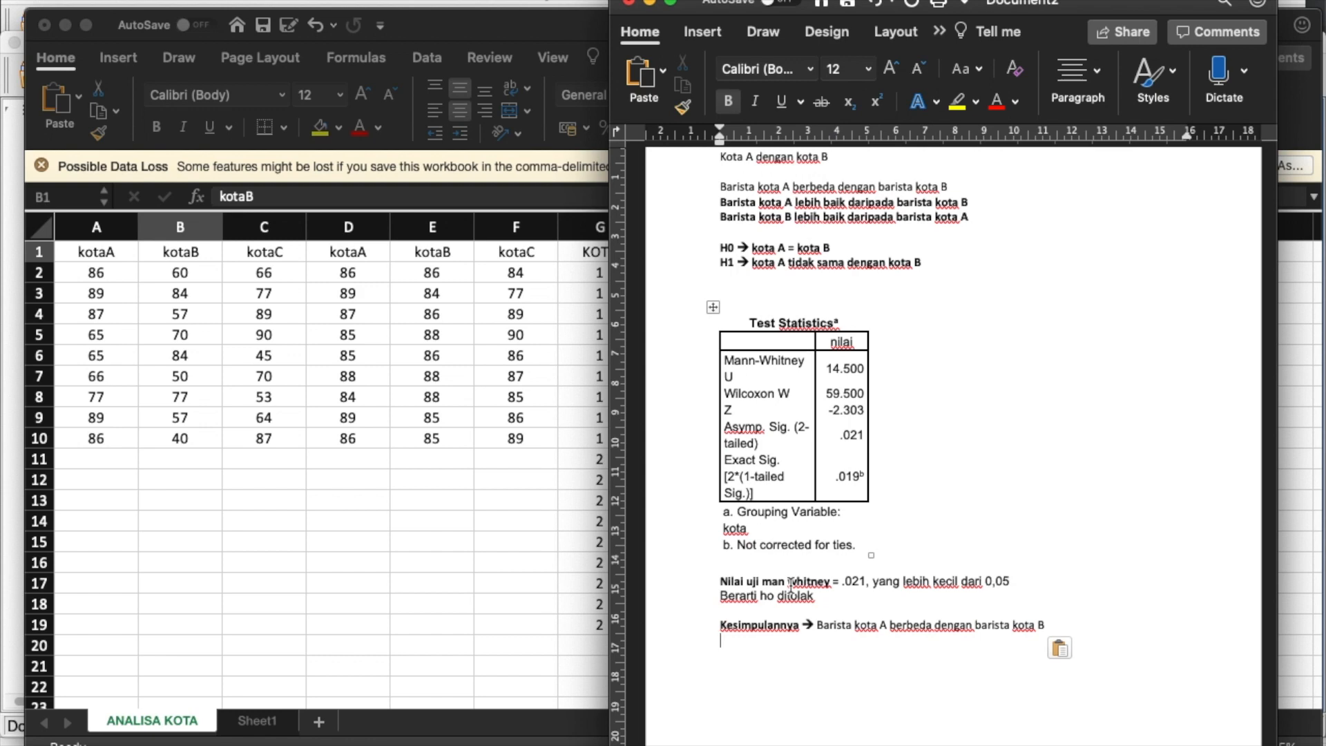
# Step: Switch to the SPSS data set and set the measurement level of nilai to Scale, keeping kota as Ordinal
pyautogui.hotkey('ctrl', 'Up')
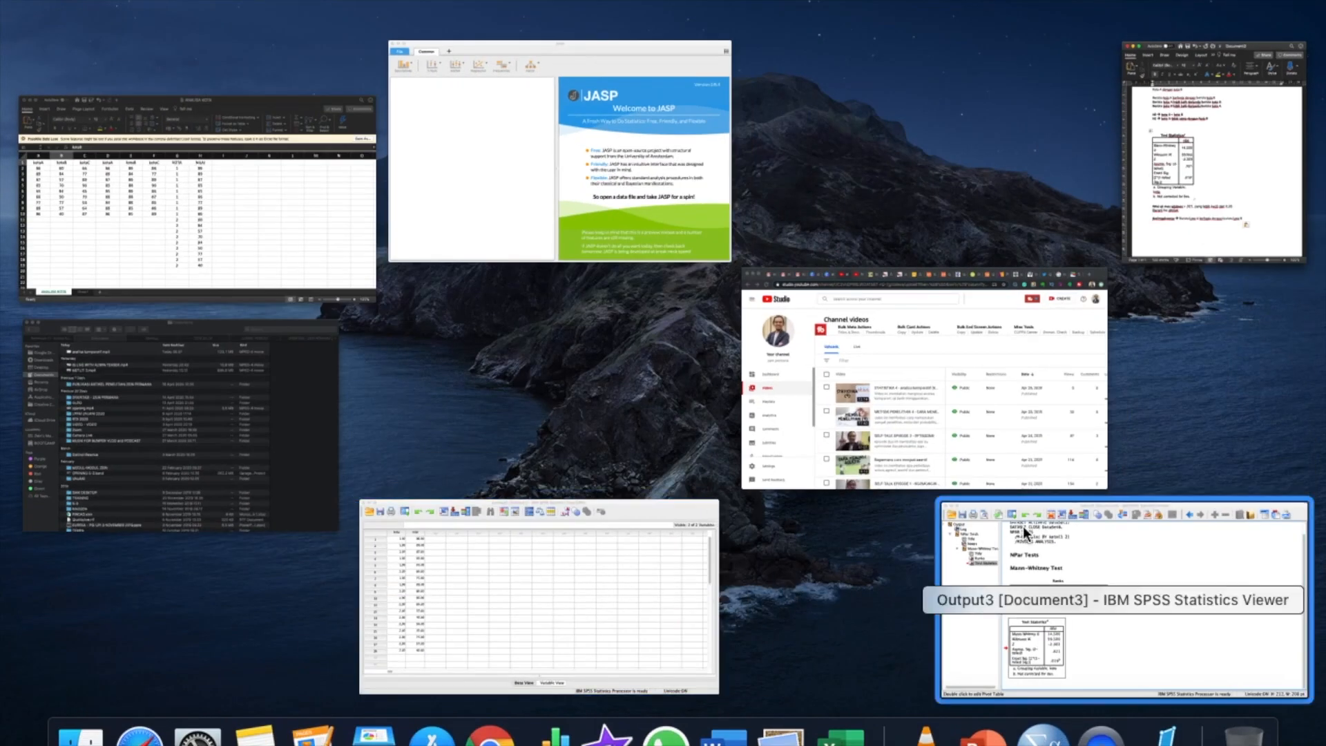
pyautogui.click(666, 616)
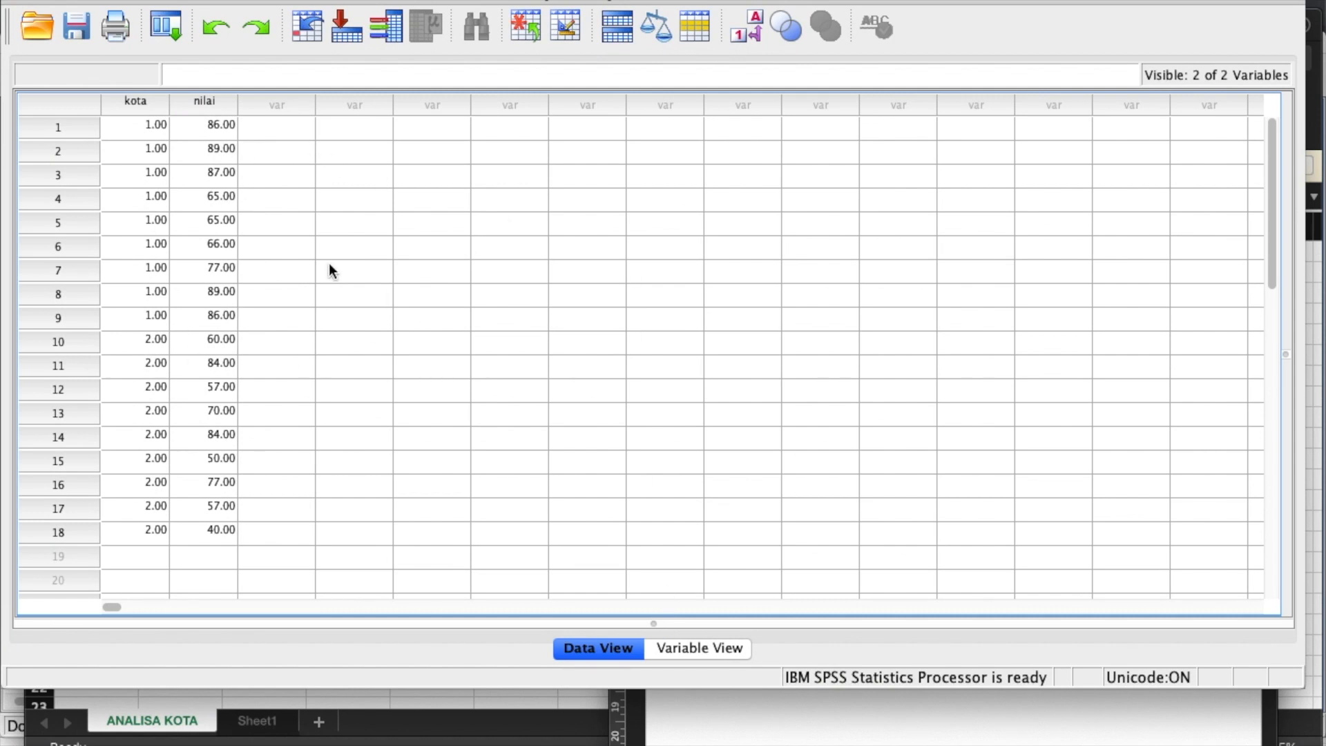
pyautogui.click(703, 649)
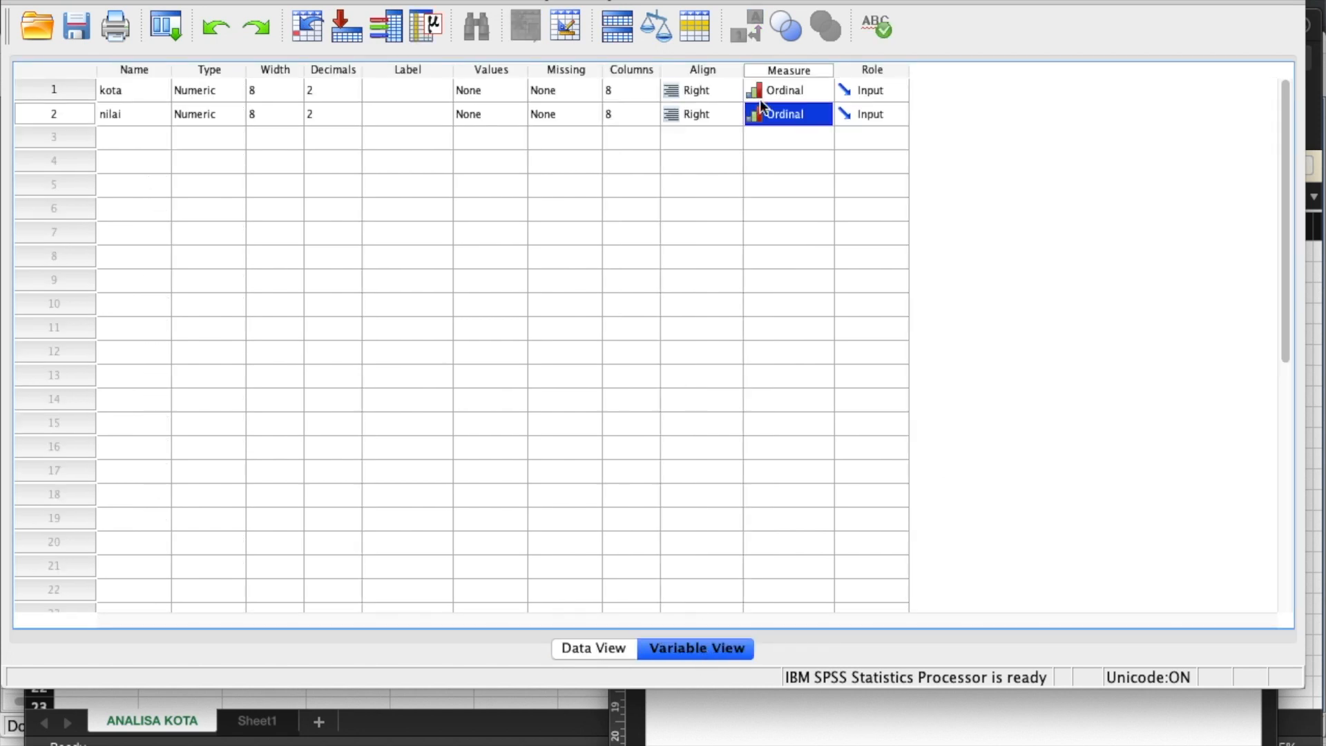
pyautogui.click(783, 93)
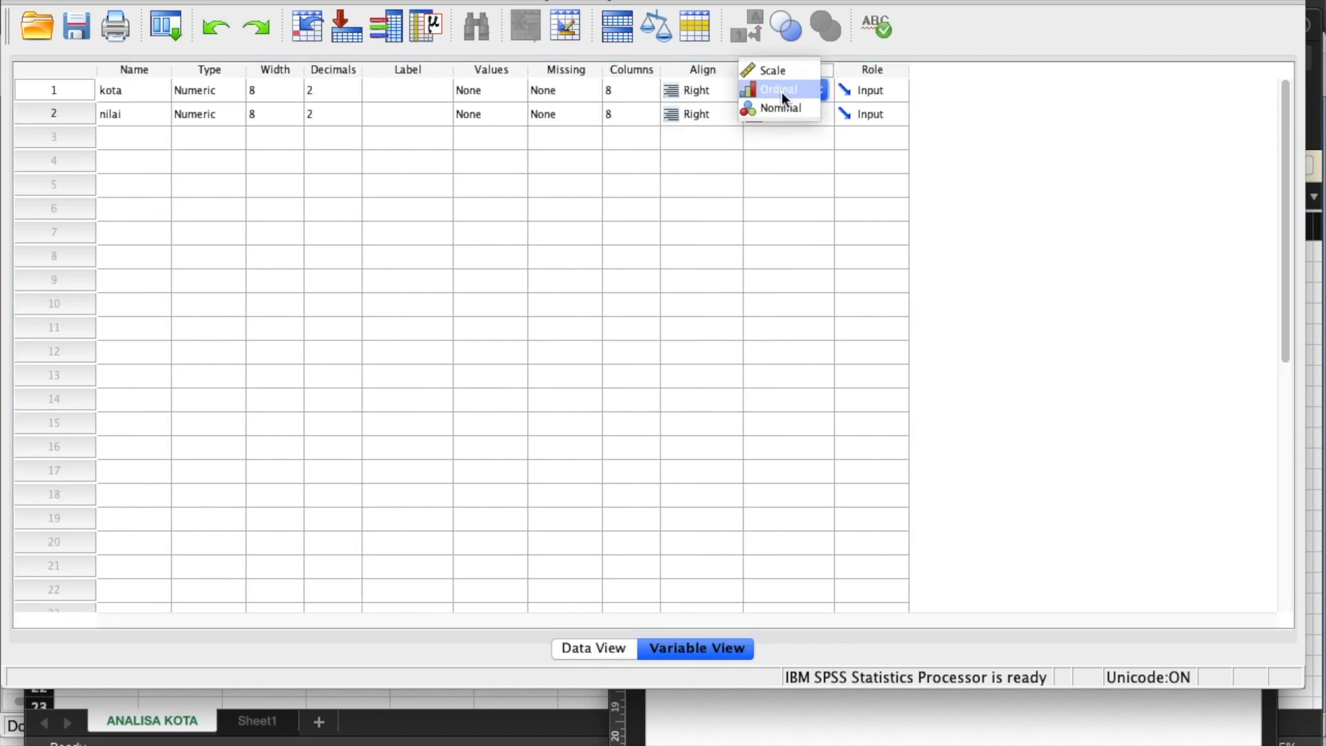
pyautogui.click(778, 89)
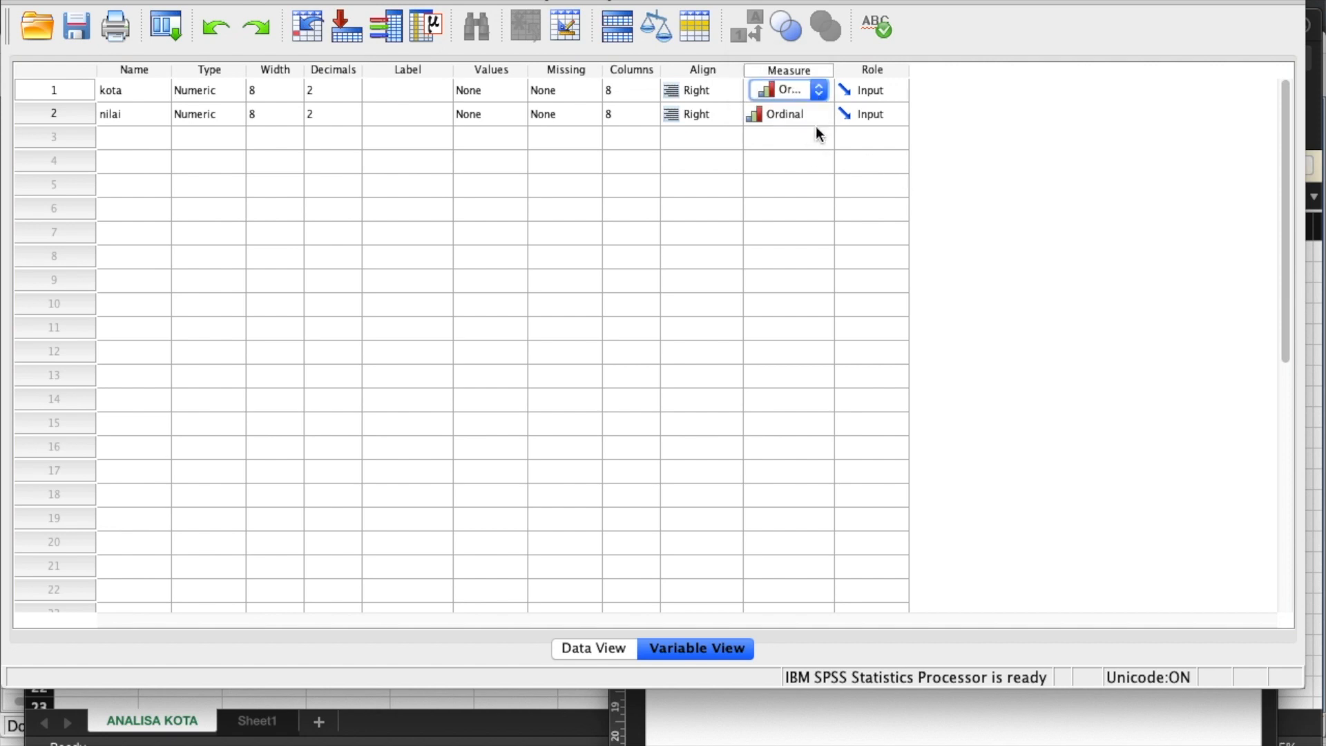
pyautogui.click(779, 114)
pyautogui.click(768, 90)
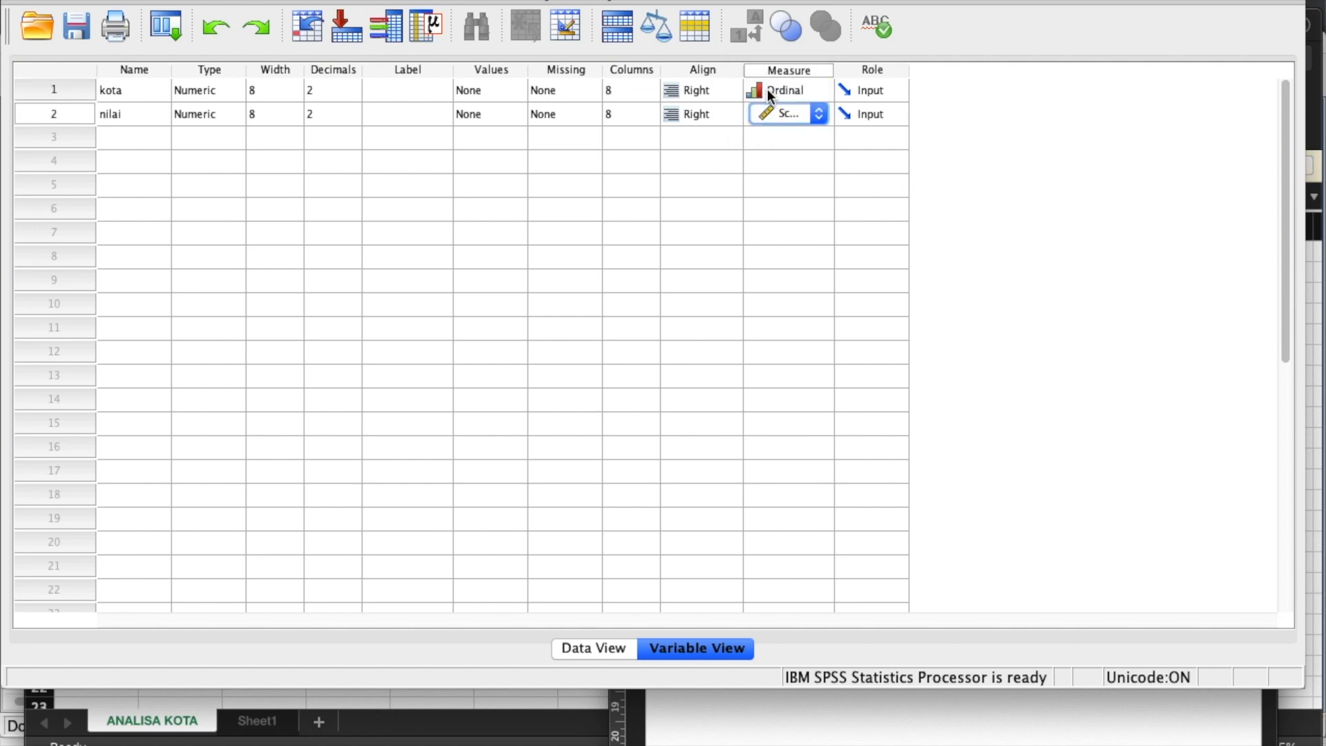
# Step: Set up an Independent-Samples T Test with nilai as the test variable and kota as the grouping variable
pyautogui.click(583, 650)
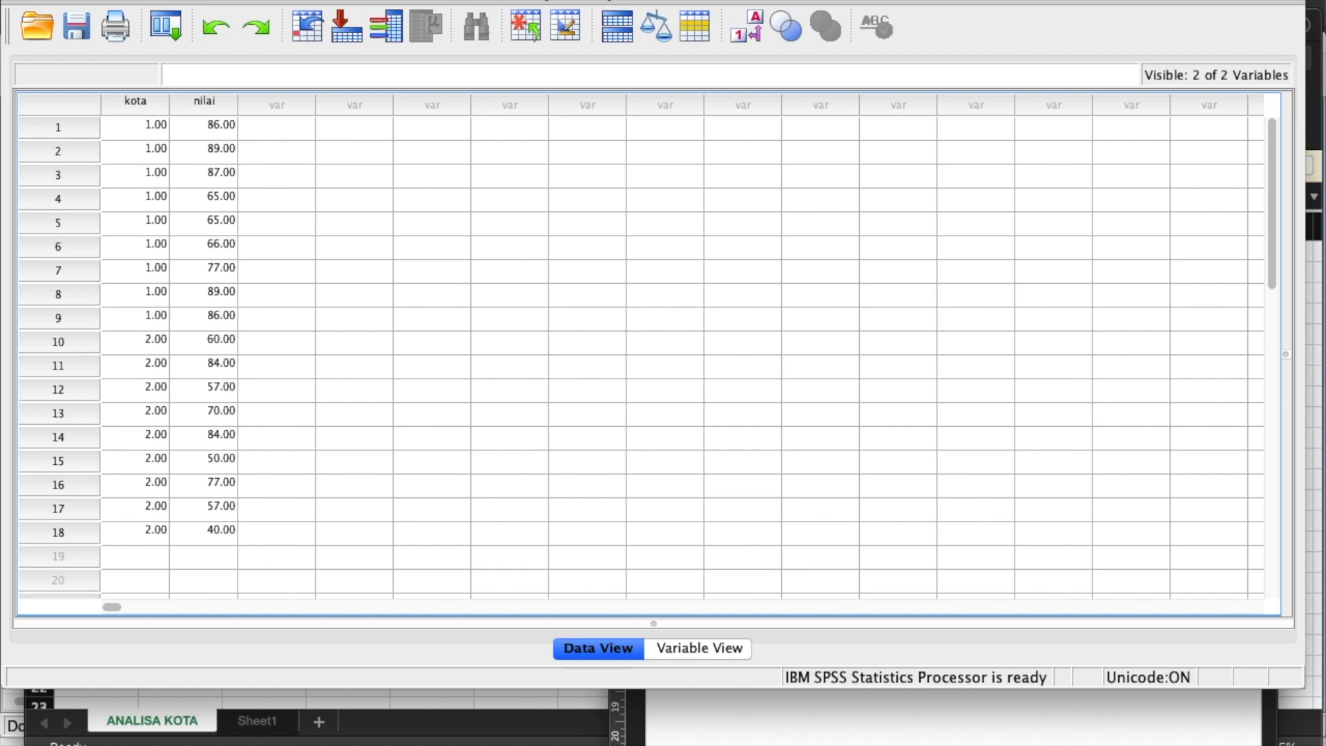
pyautogui.click(485, 0)
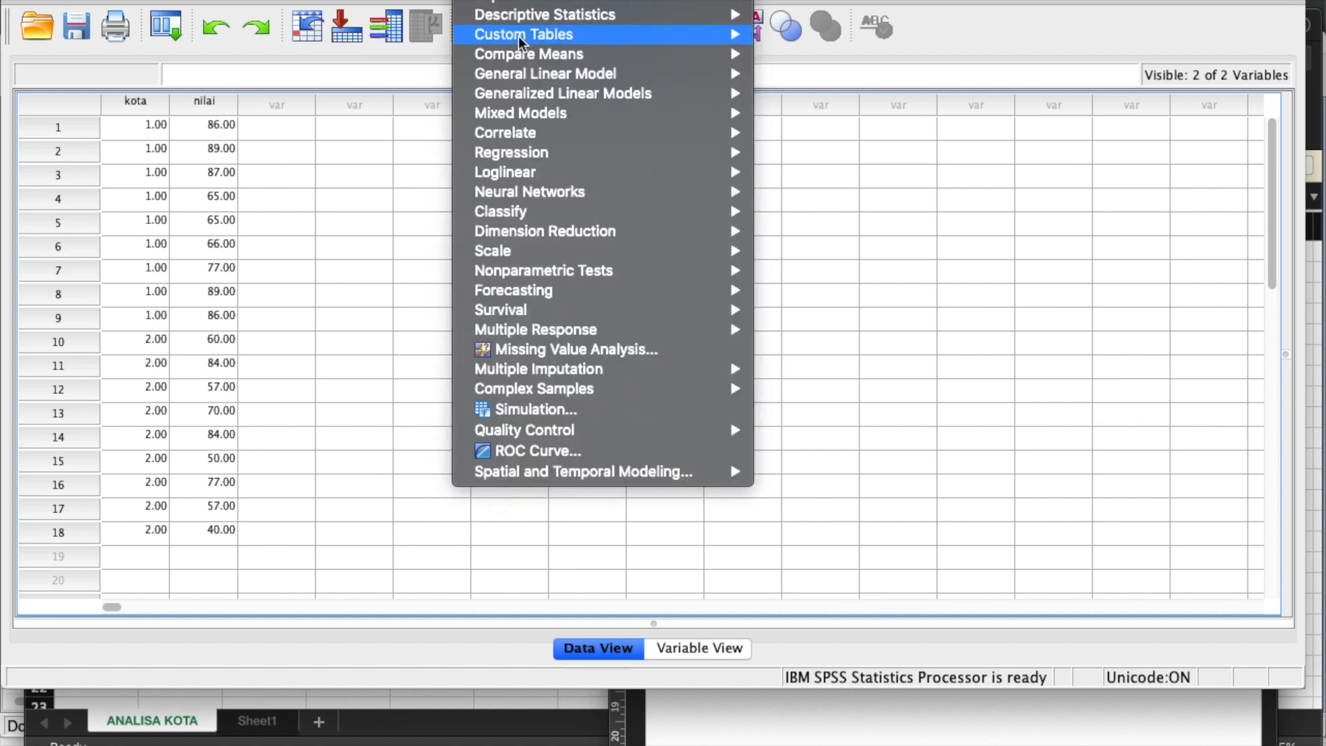
pyautogui.moveTo(632, 283)
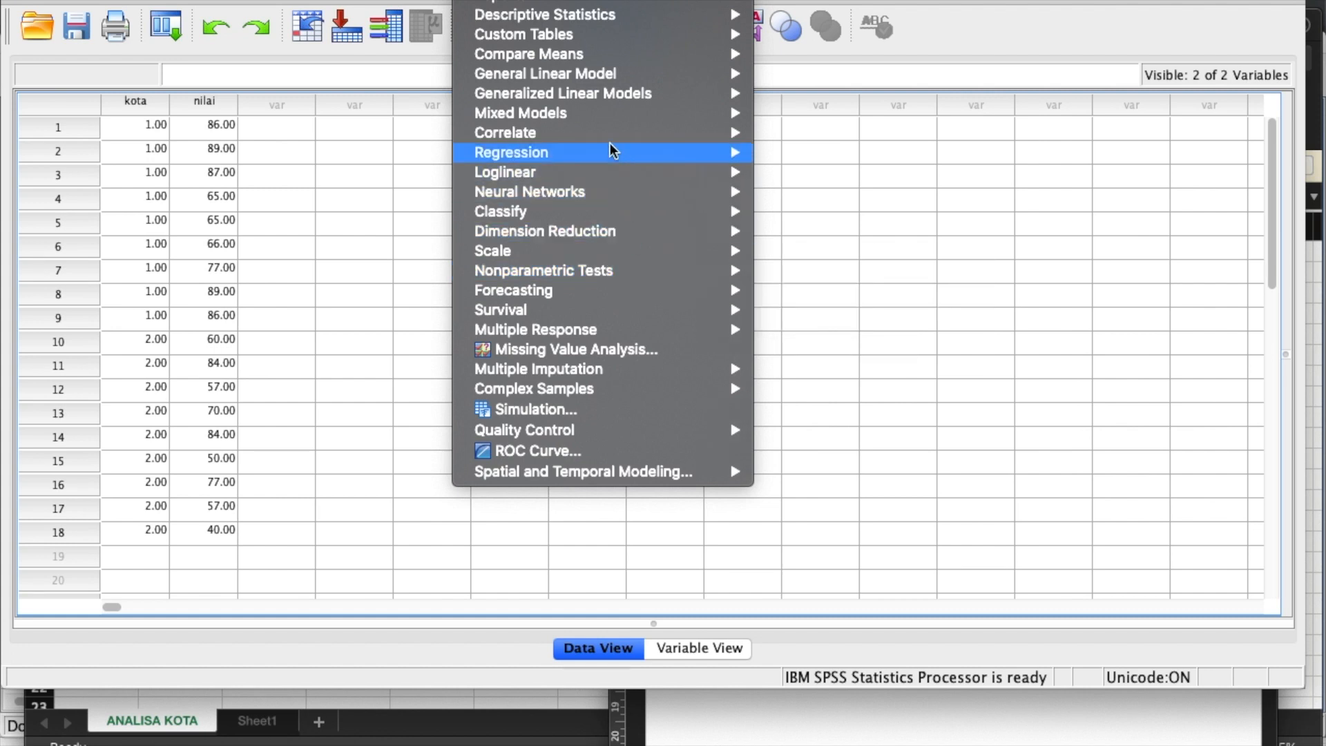
pyautogui.moveTo(606, 145)
pyautogui.moveTo(610, 58)
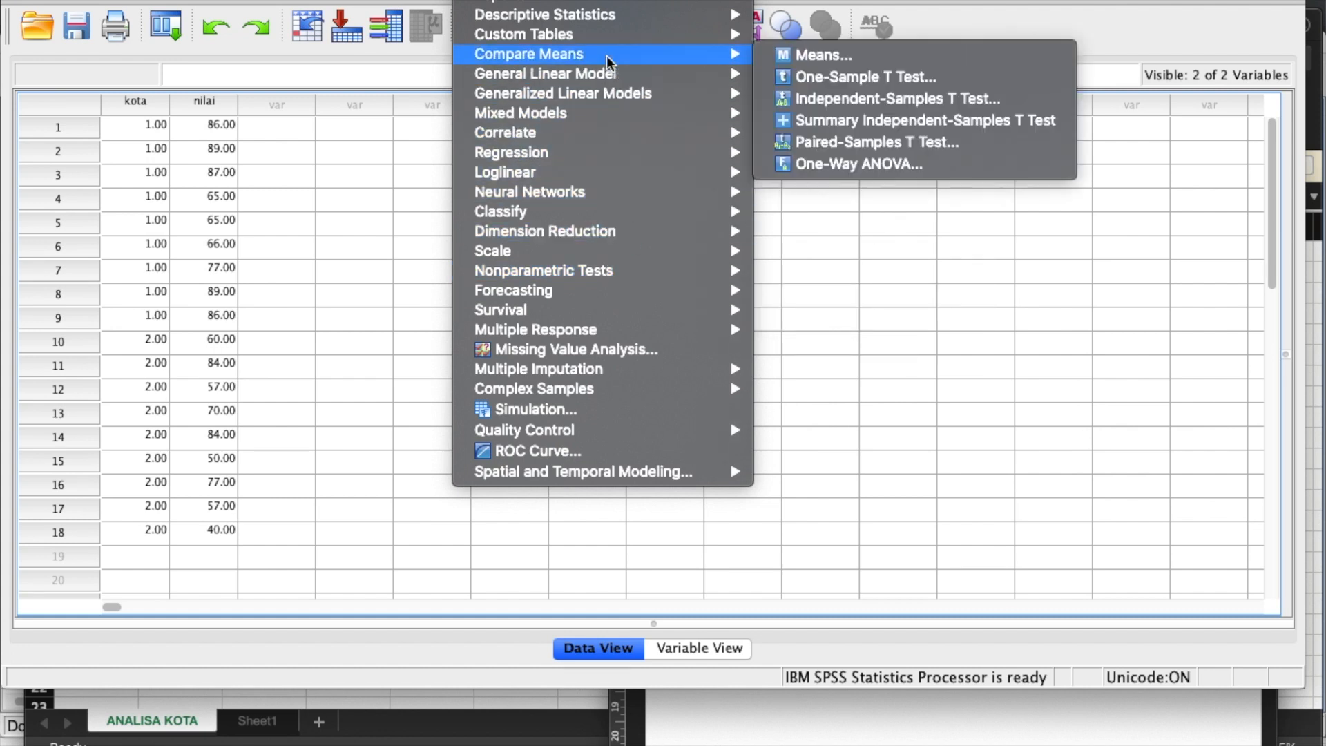
pyautogui.click(886, 101)
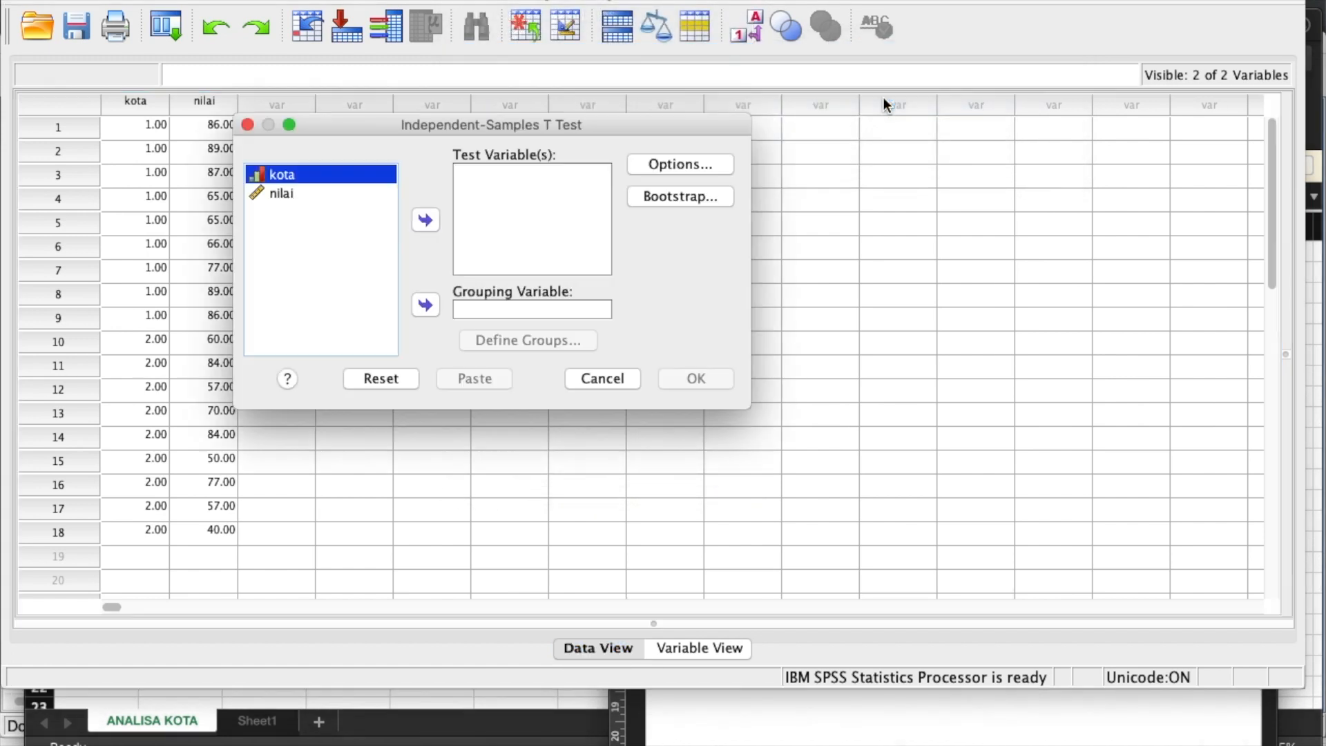
pyautogui.click(270, 195)
pyautogui.click(426, 221)
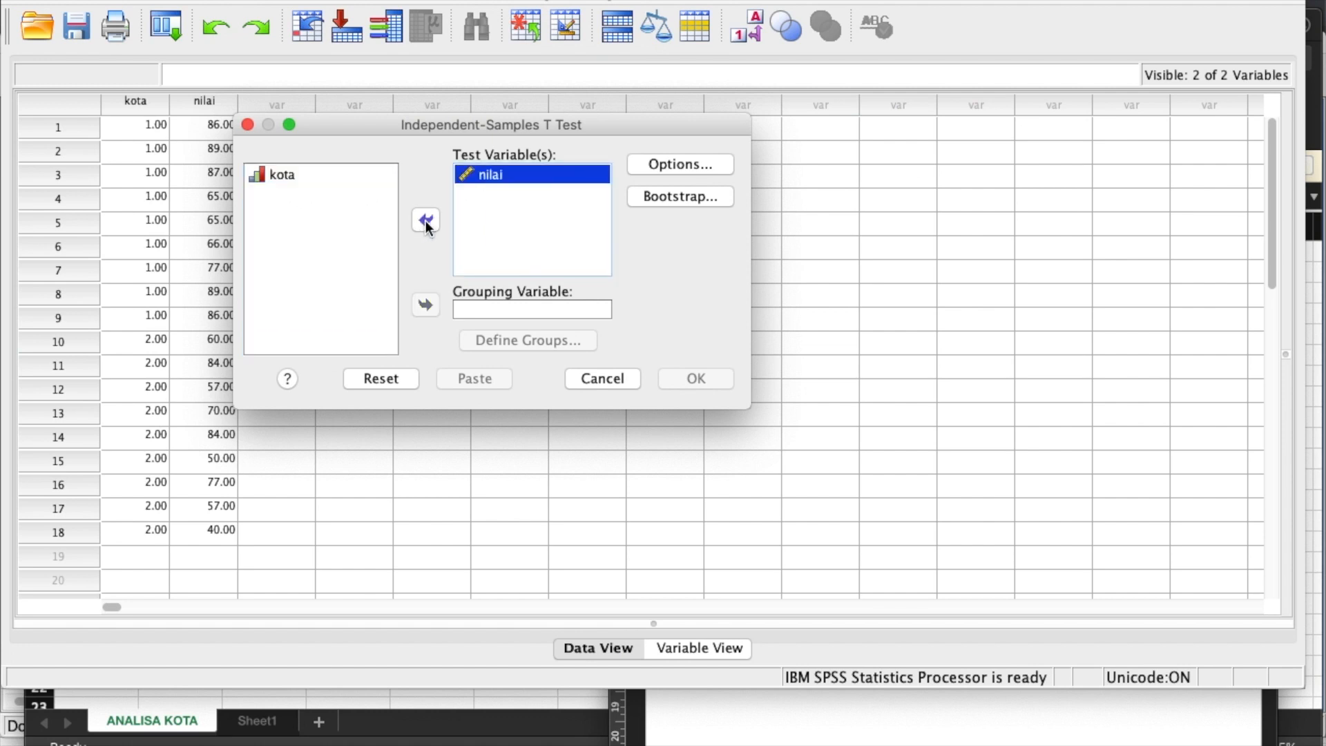
pyautogui.click(281, 175)
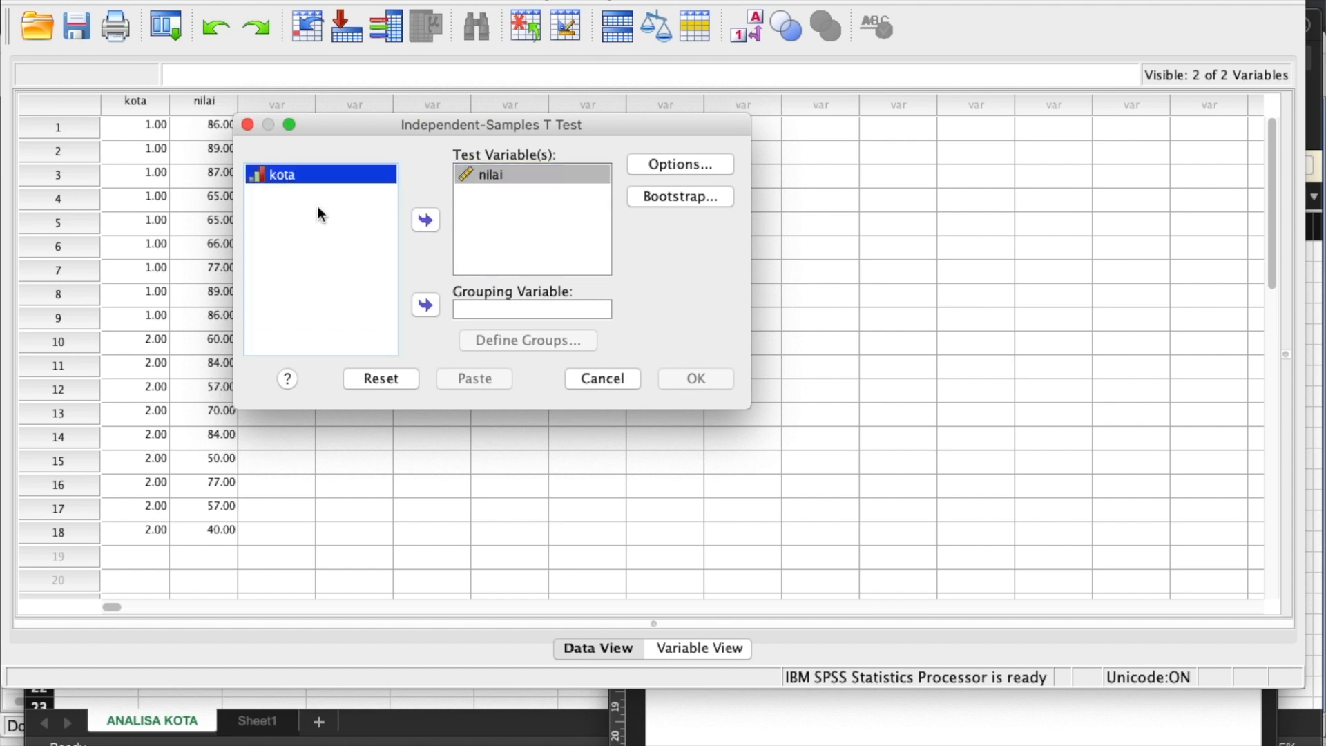
pyautogui.click(425, 305)
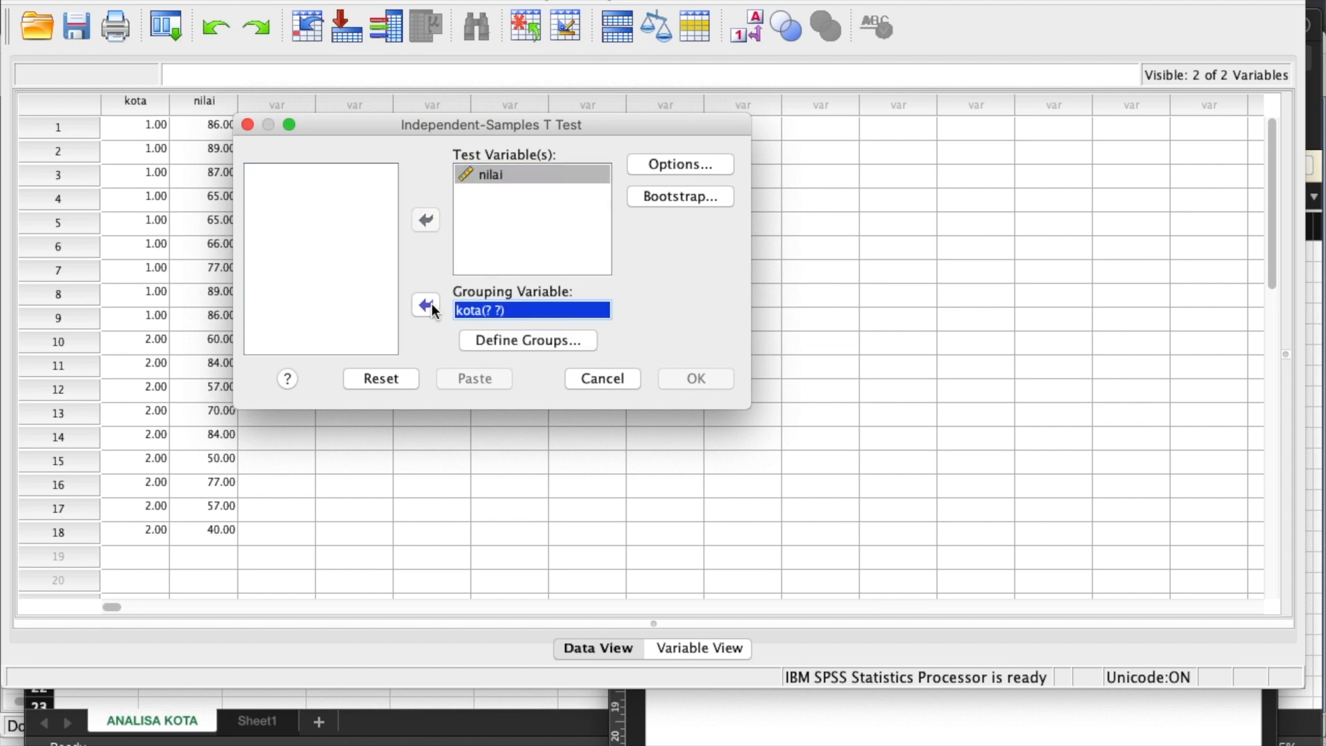
# Step: Keep the 95% confidence interval, define the kota groups as 1 and 2, and run the t test
pyautogui.click(667, 164)
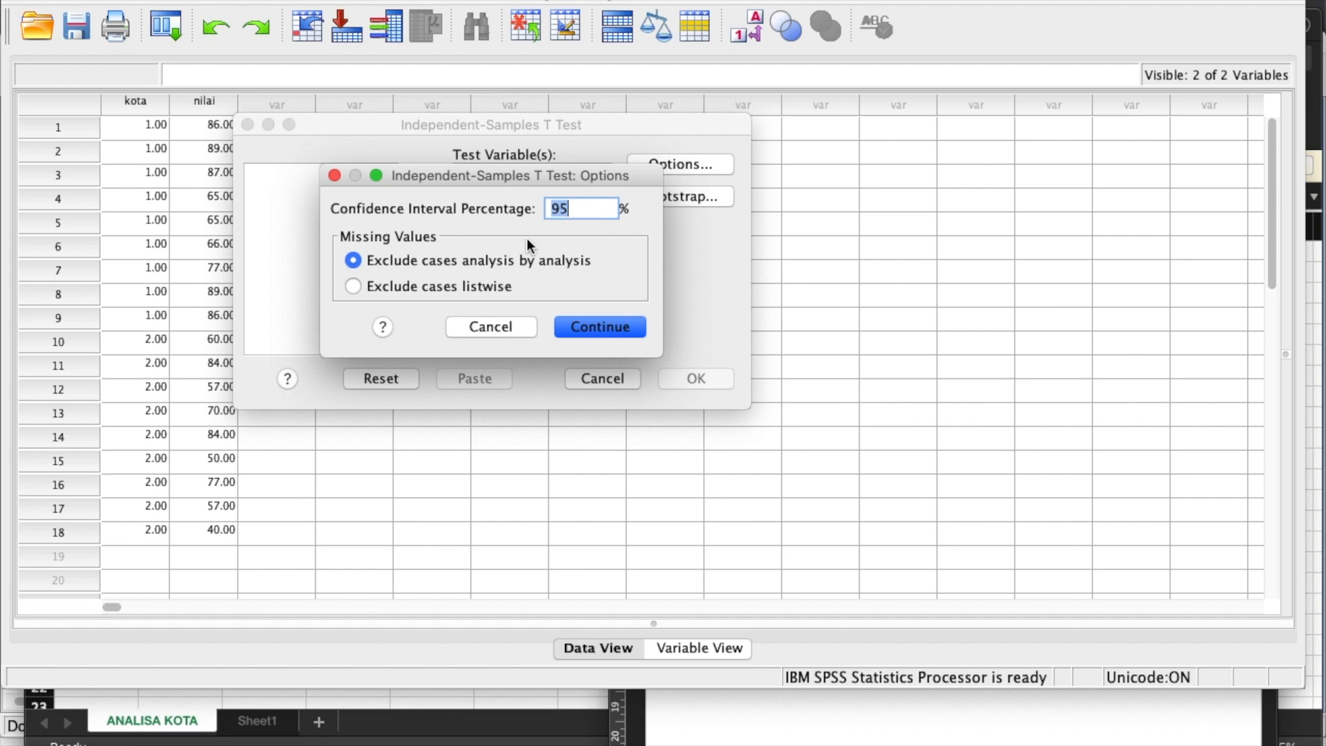
pyautogui.click(593, 327)
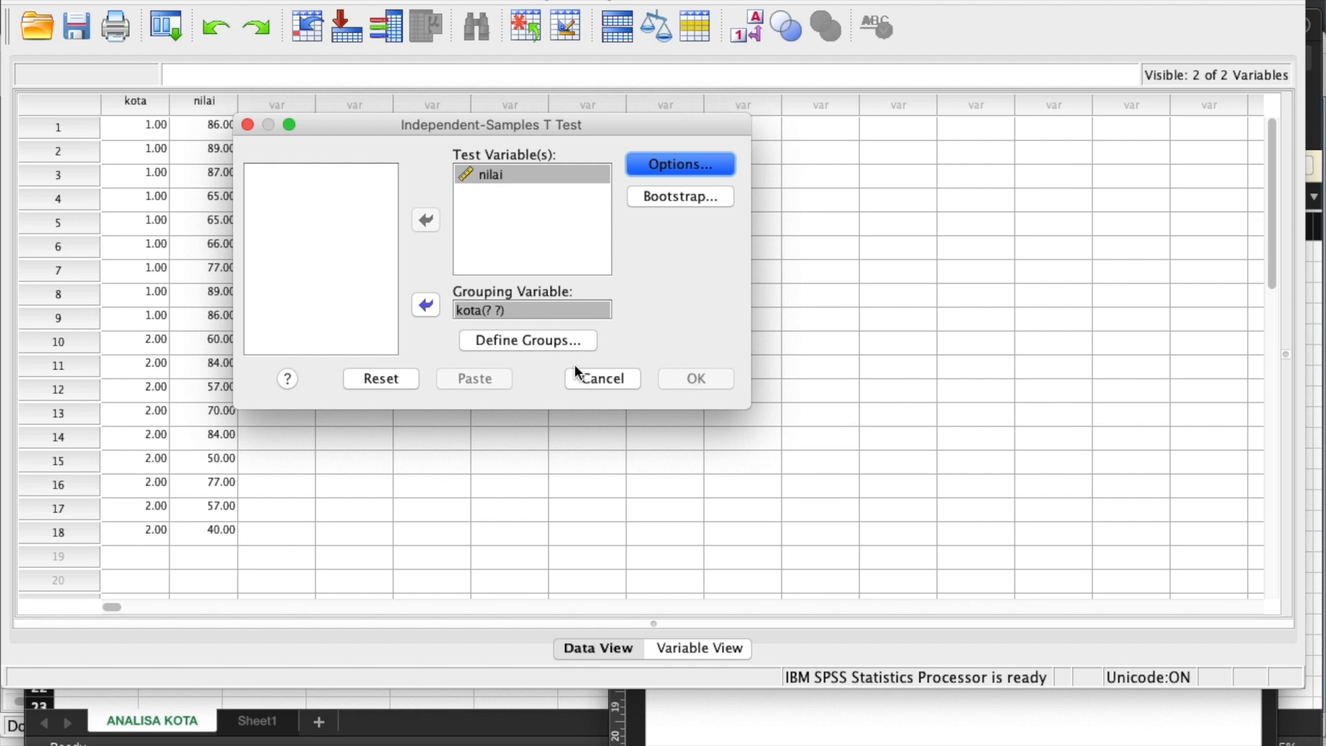
pyautogui.click(527, 340)
pyautogui.click(463, 232)
pyautogui.write('1')
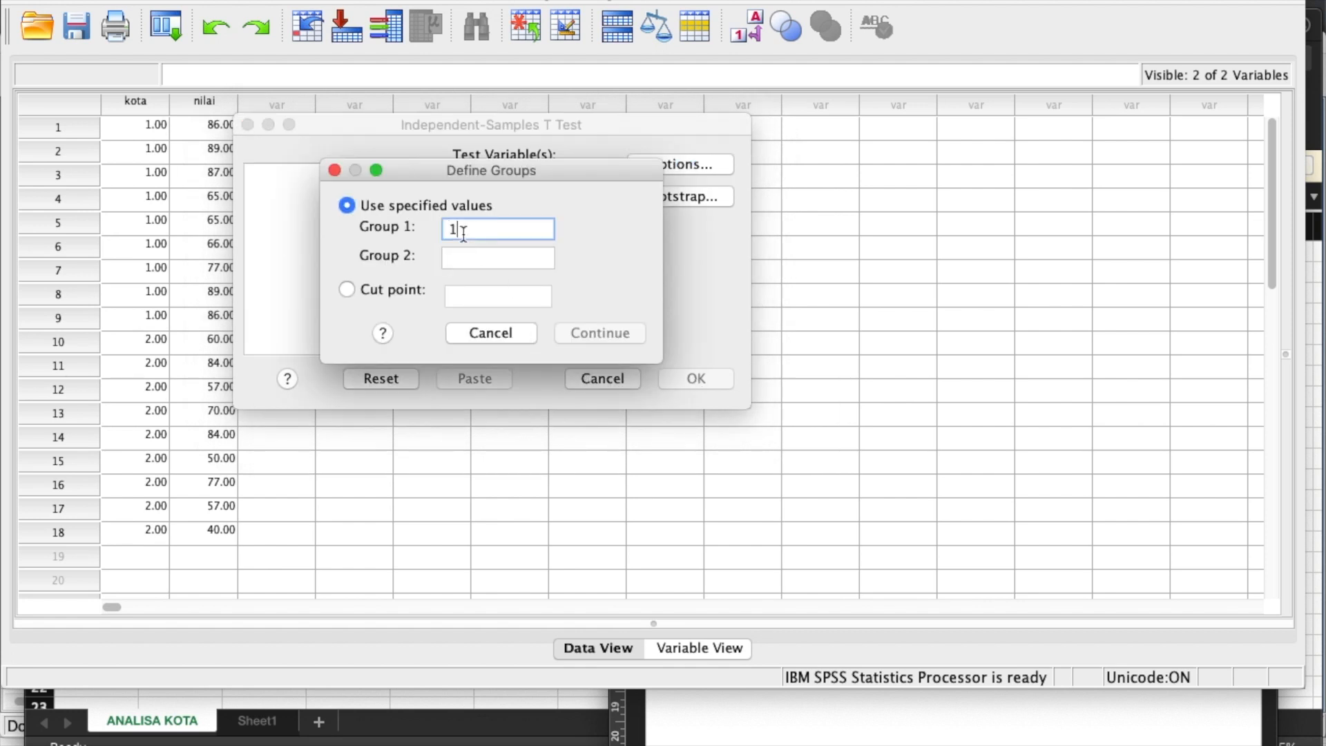
pyautogui.click(467, 259)
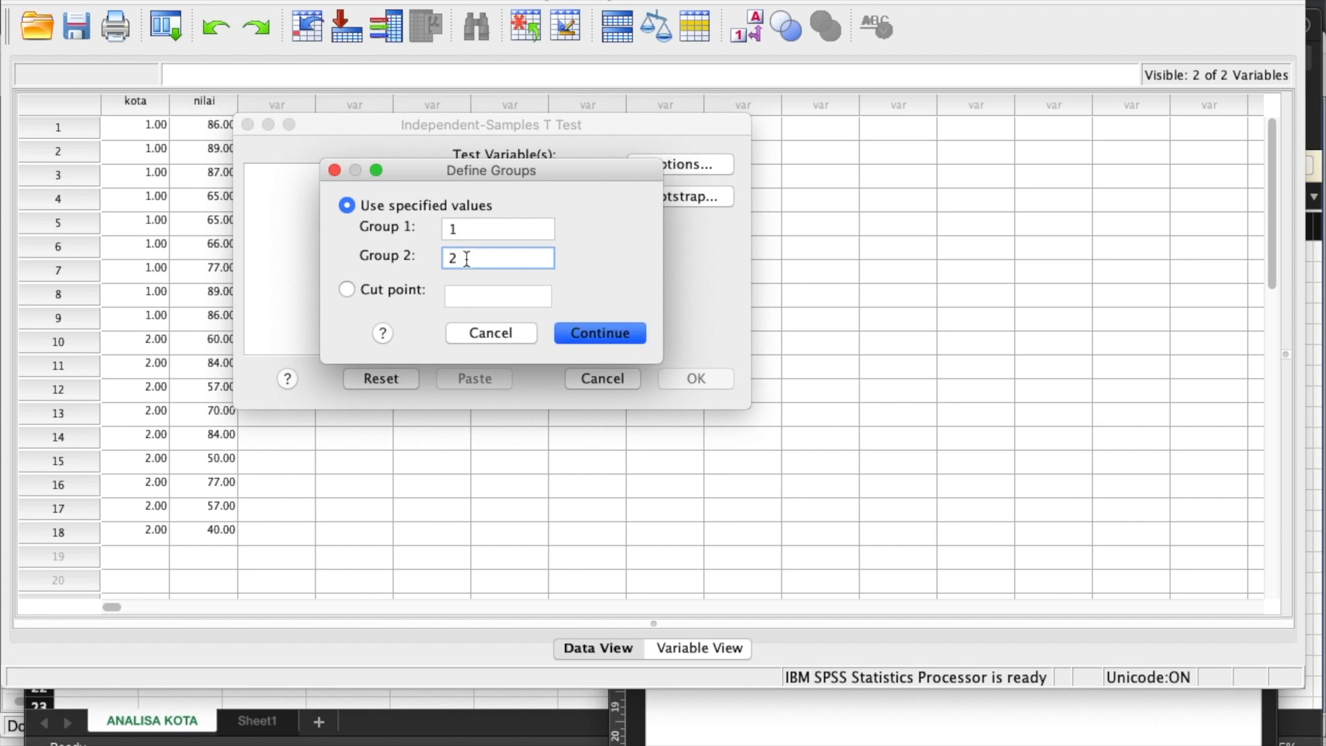
pyautogui.click(585, 333)
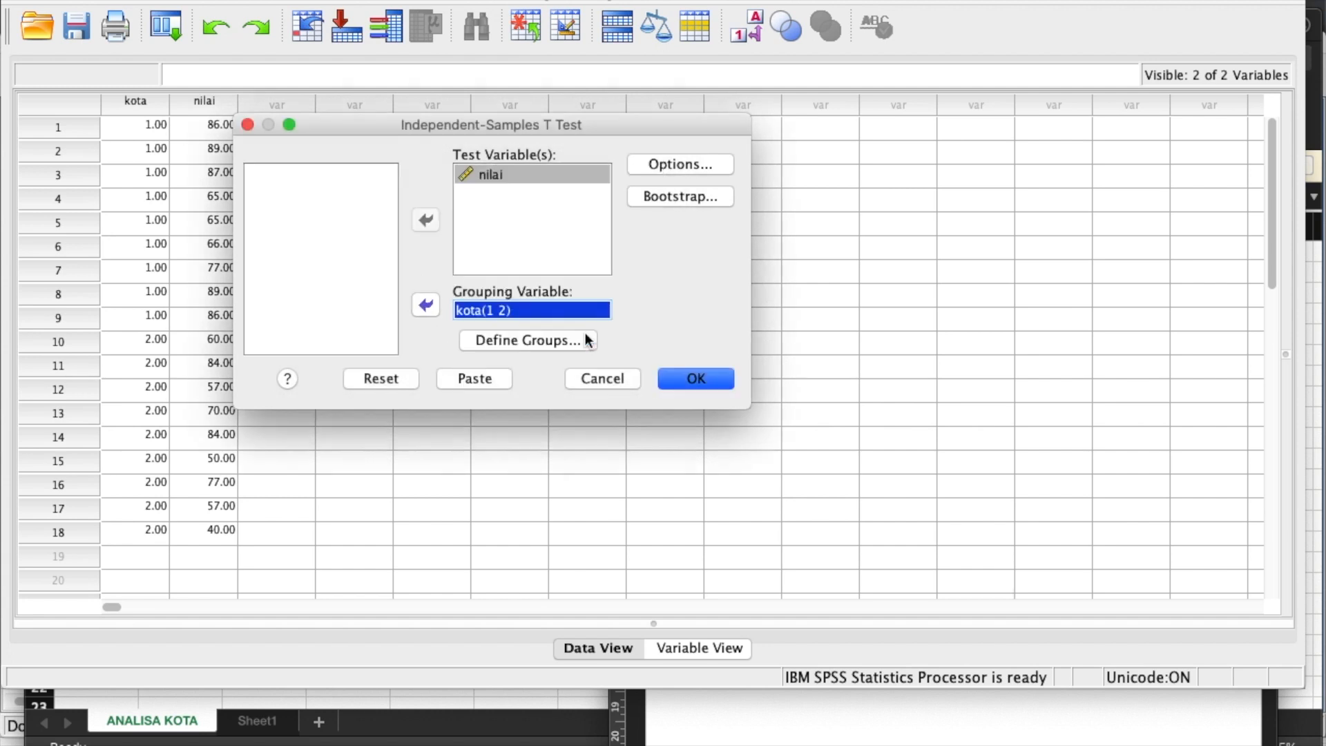
pyautogui.click(698, 378)
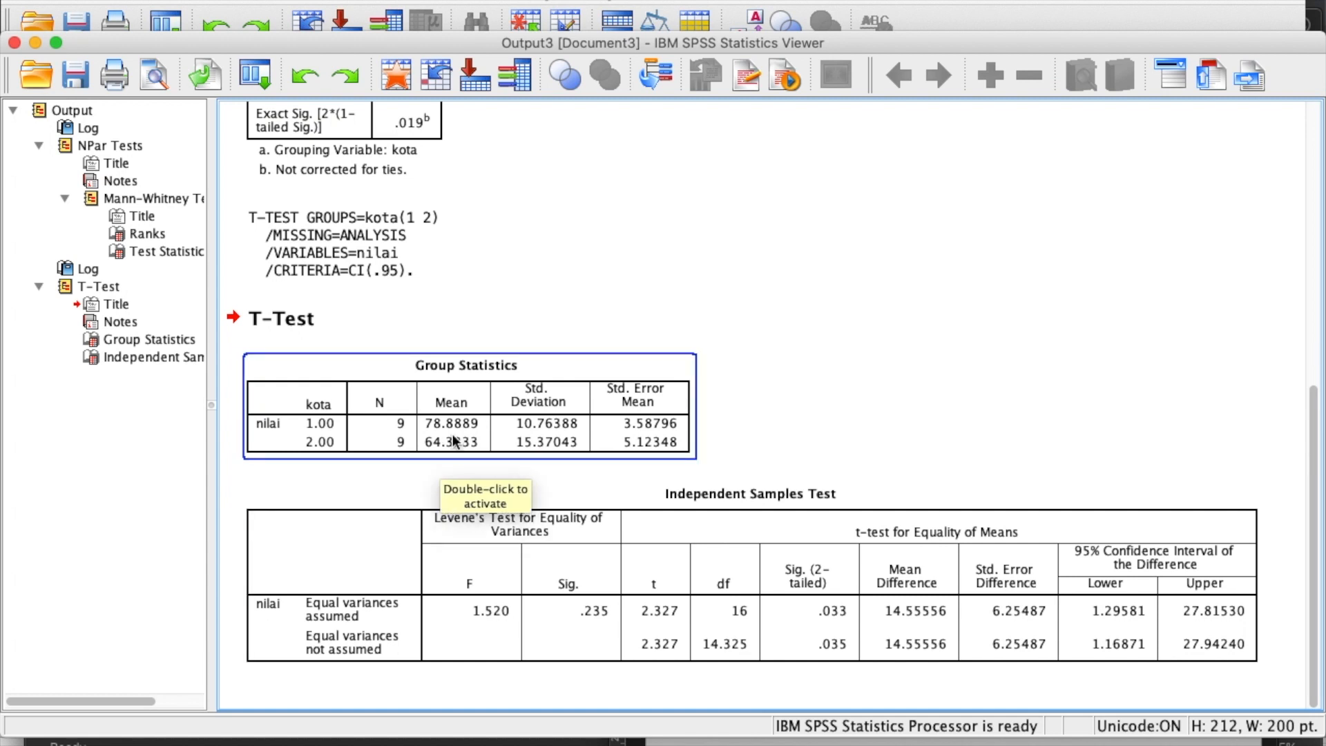
# Step: Compare the Mann-Whitney test statistics with the T-Test group statistics and independent samples results in the output
pyautogui.scroll(10, 454, 440)
pyautogui.scroll(-4, 432, 520)
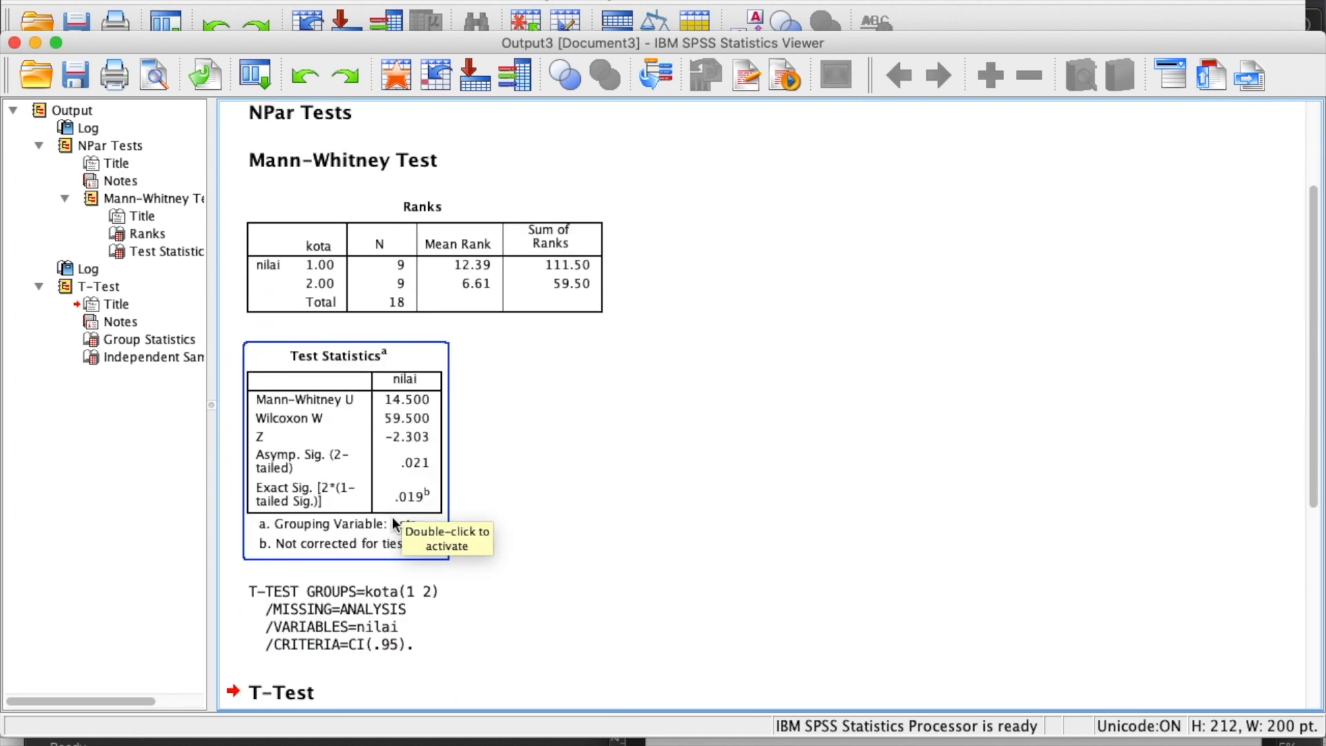
pyautogui.click(364, 320)
pyautogui.click(408, 391)
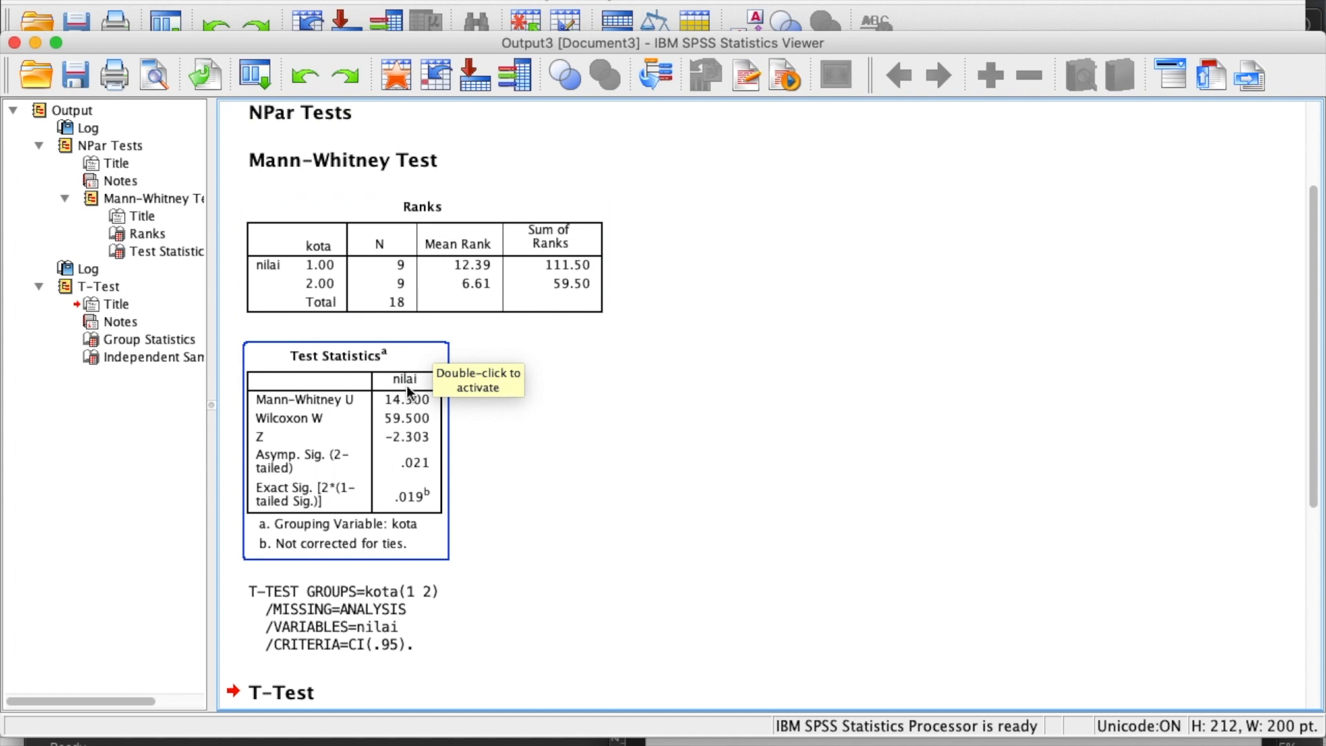
pyautogui.scroll(-5, 415, 300)
pyautogui.click(462, 429)
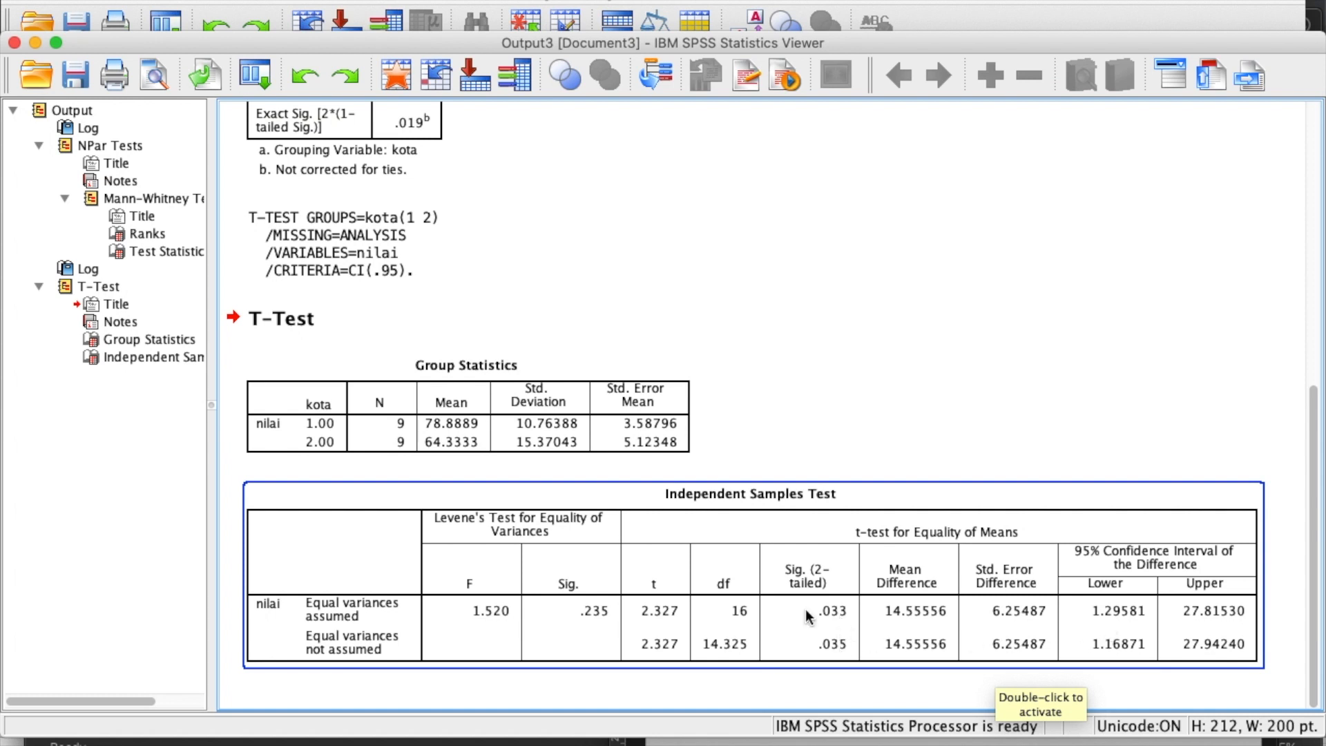
# Step: Copy the Independent Samples Test table from the output and paste it below the Mann-Whitney conclusion in the Word document
pyautogui.rightClick(744, 573)
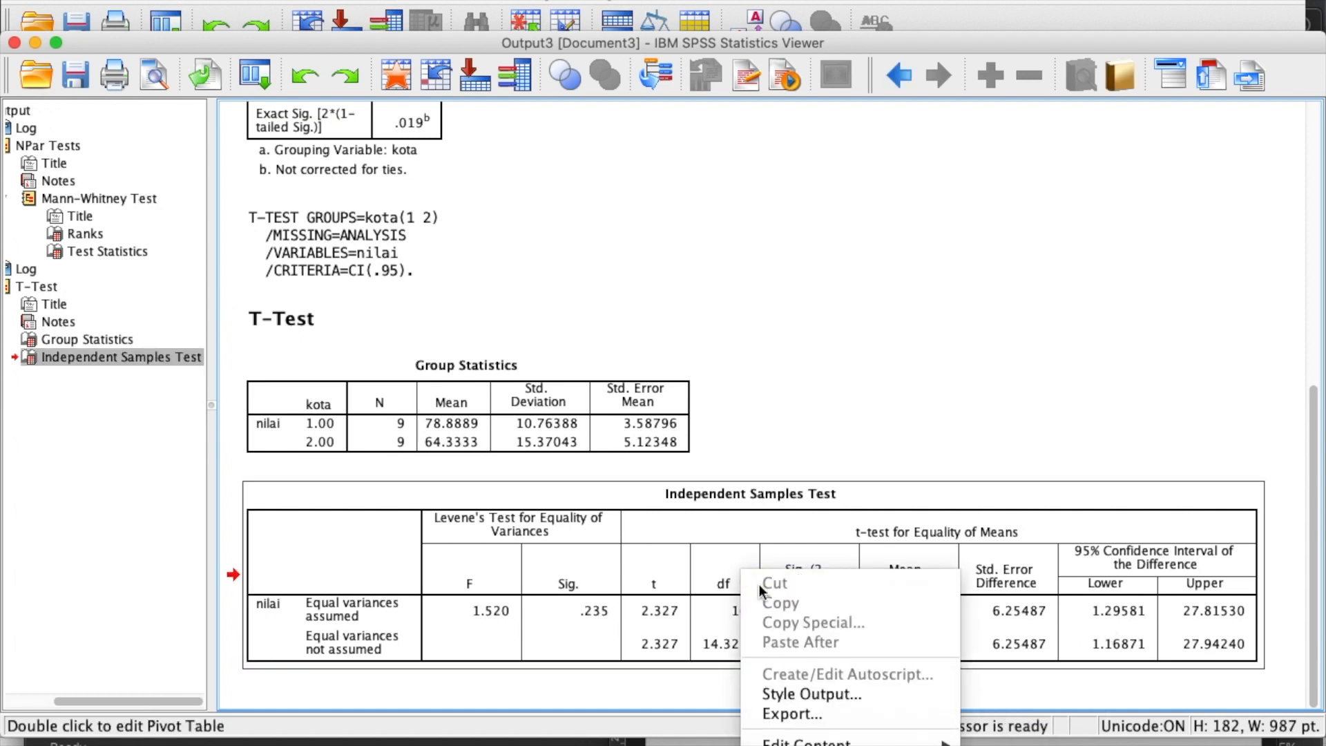
pyautogui.click(689, 579)
pyautogui.rightClick(605, 525)
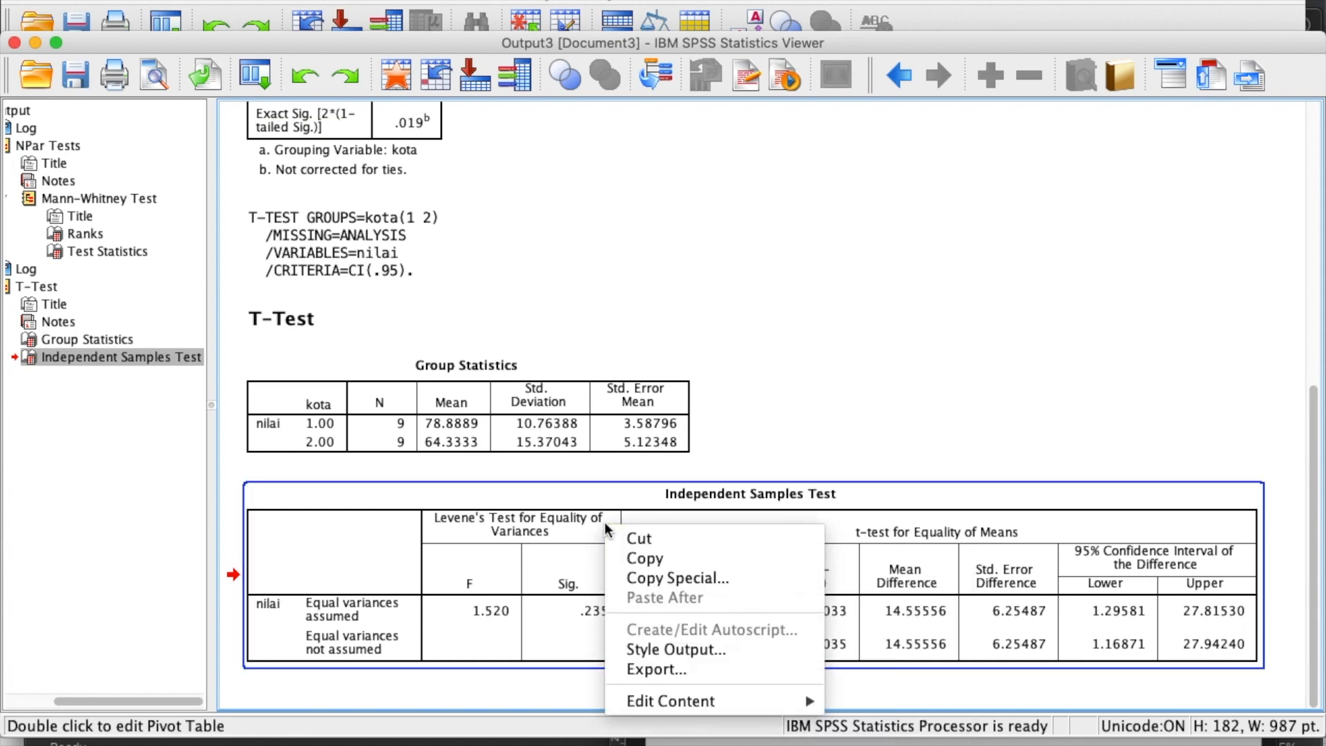
pyautogui.click(653, 559)
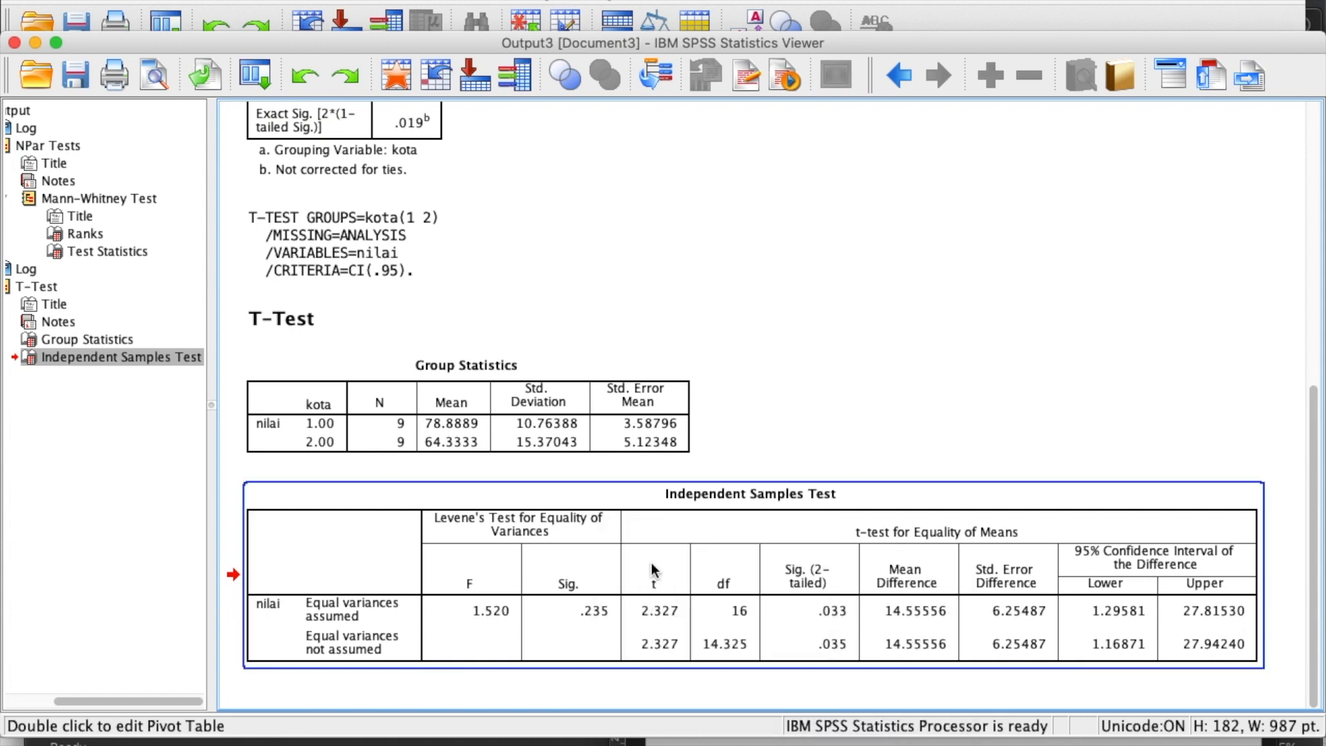
pyautogui.hotkey('ctrl', 'Up')
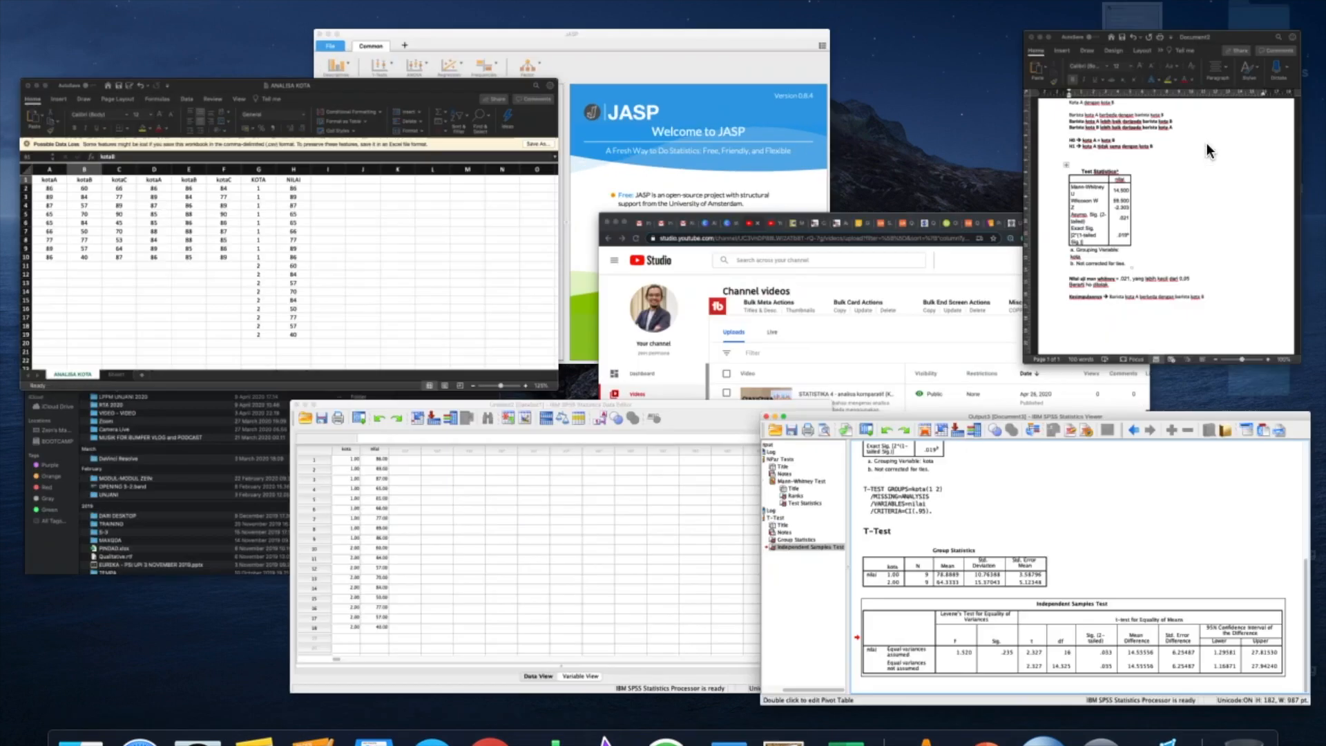
pyautogui.click(1208, 143)
pyautogui.scroll(-1, 943, 442)
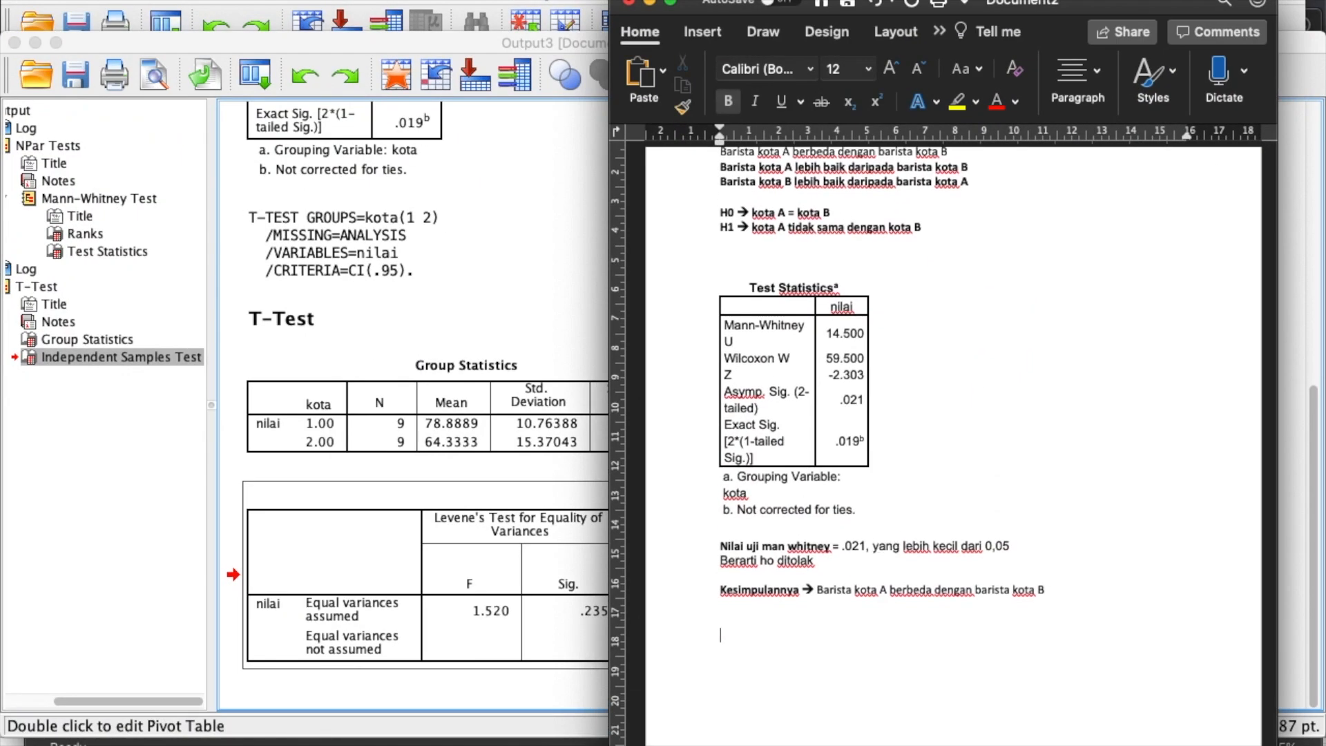
pyautogui.press('super+v')
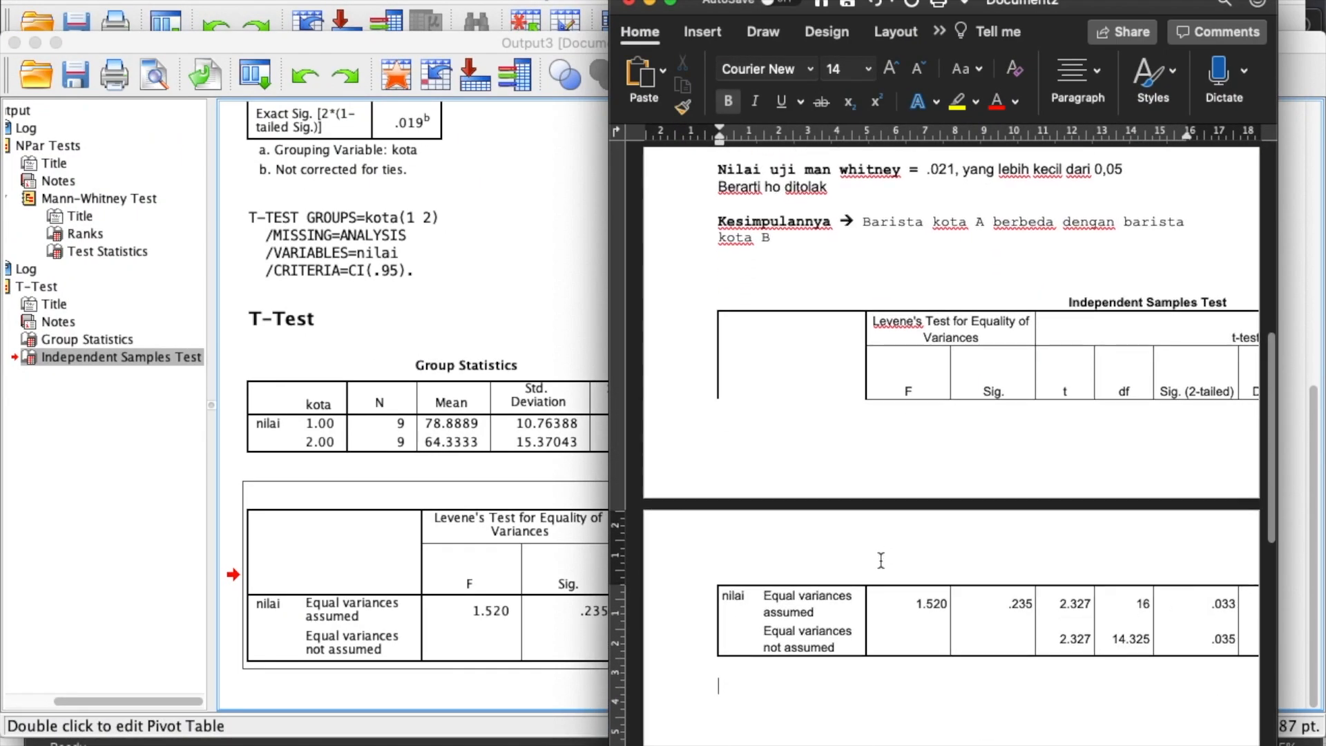
pyautogui.scroll(-1, 881, 560)
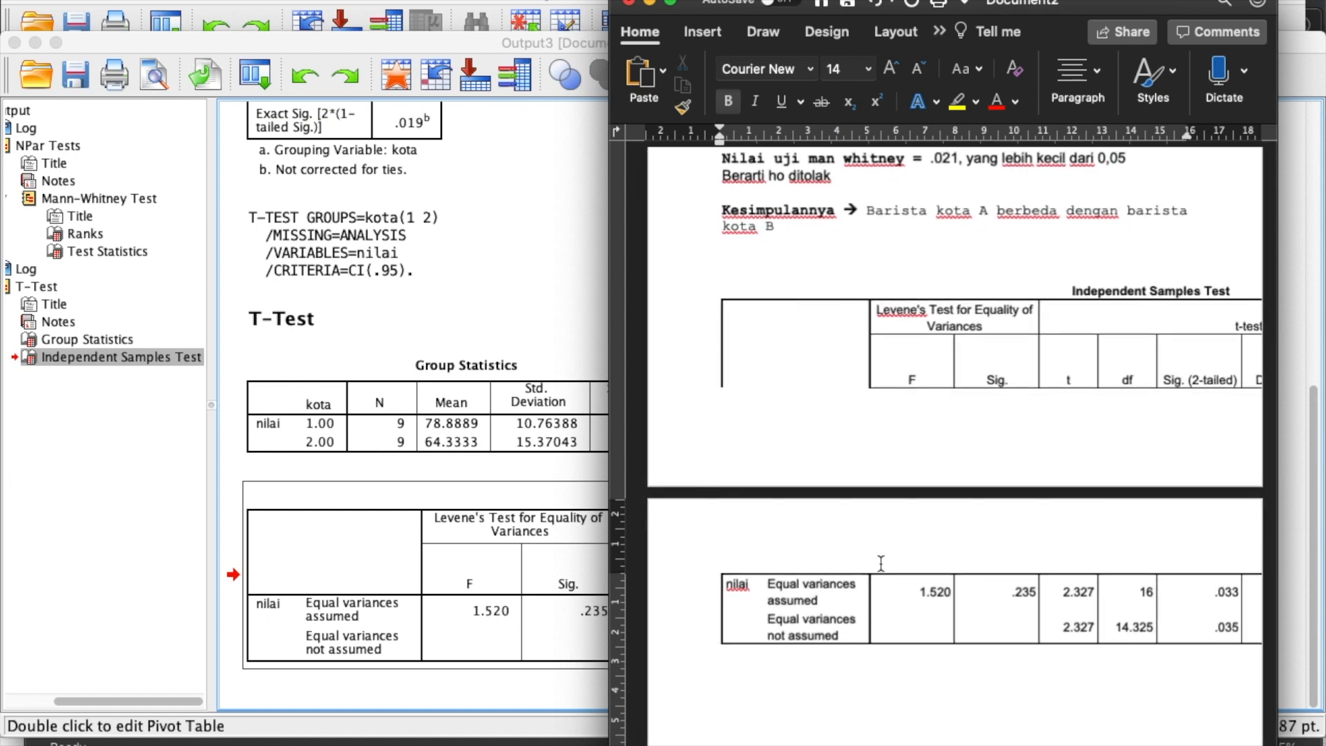
pyautogui.scroll(-3, 1103, 578)
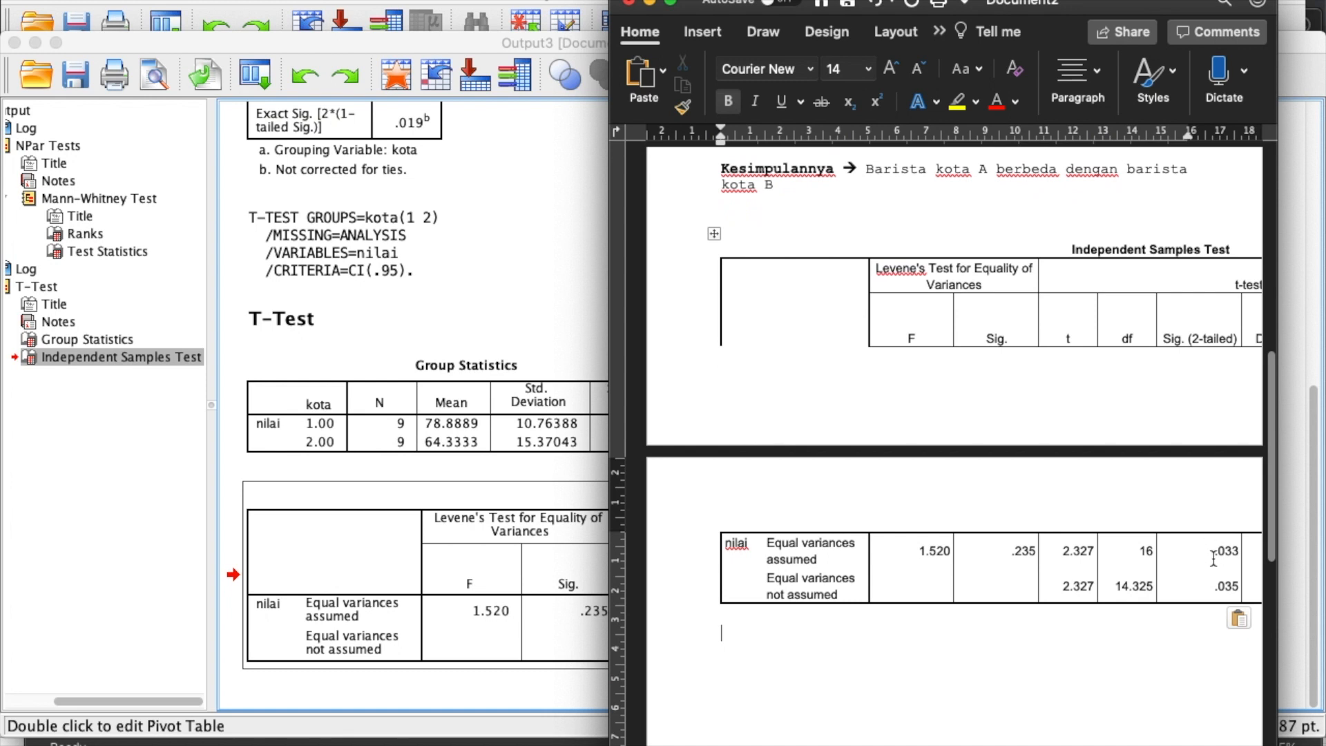
# Step: Copy the Mann-Whitney result and conclusion lines and paste them beneath the Independent Samples Test table
pyautogui.scroll(8, 1213, 559)
pyautogui.click(910, 200)
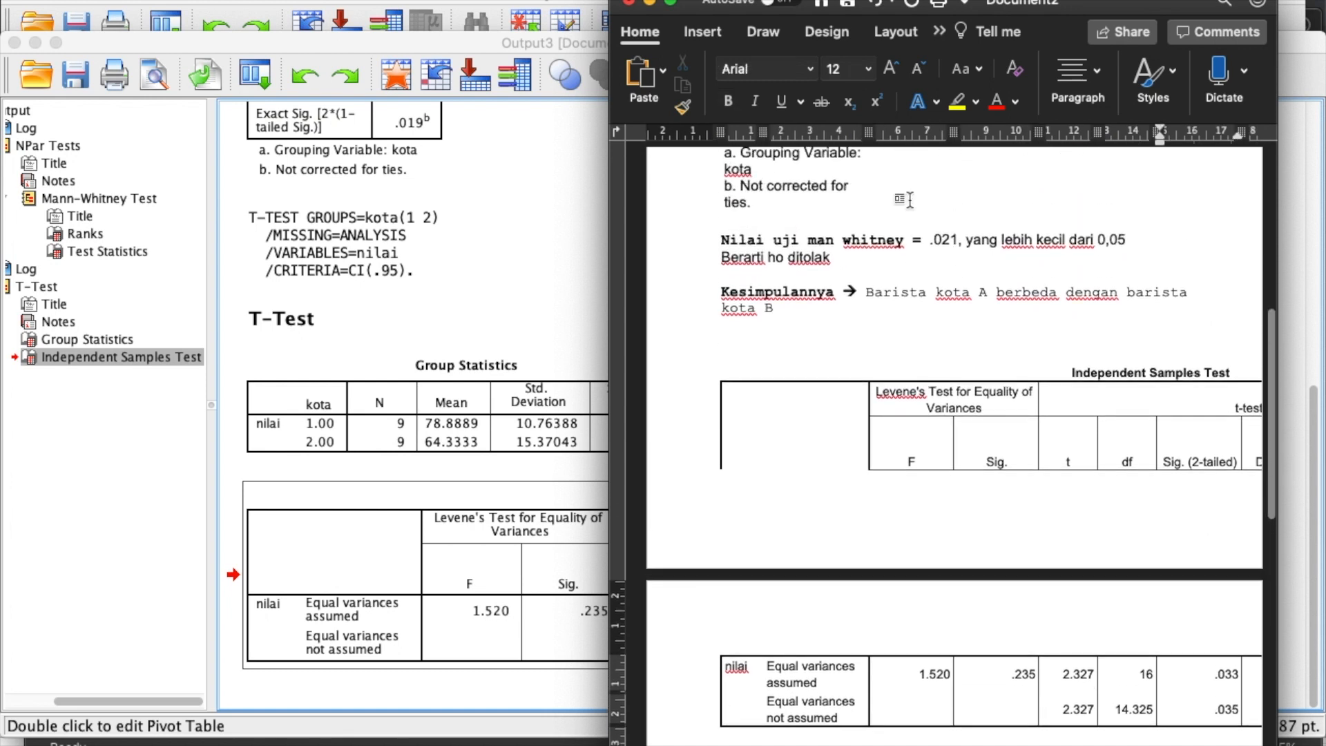
pyautogui.scroll(1, 909, 199)
pyautogui.moveTo(717, 249); pyautogui.dragTo(816, 366)
pyautogui.press('super+c')
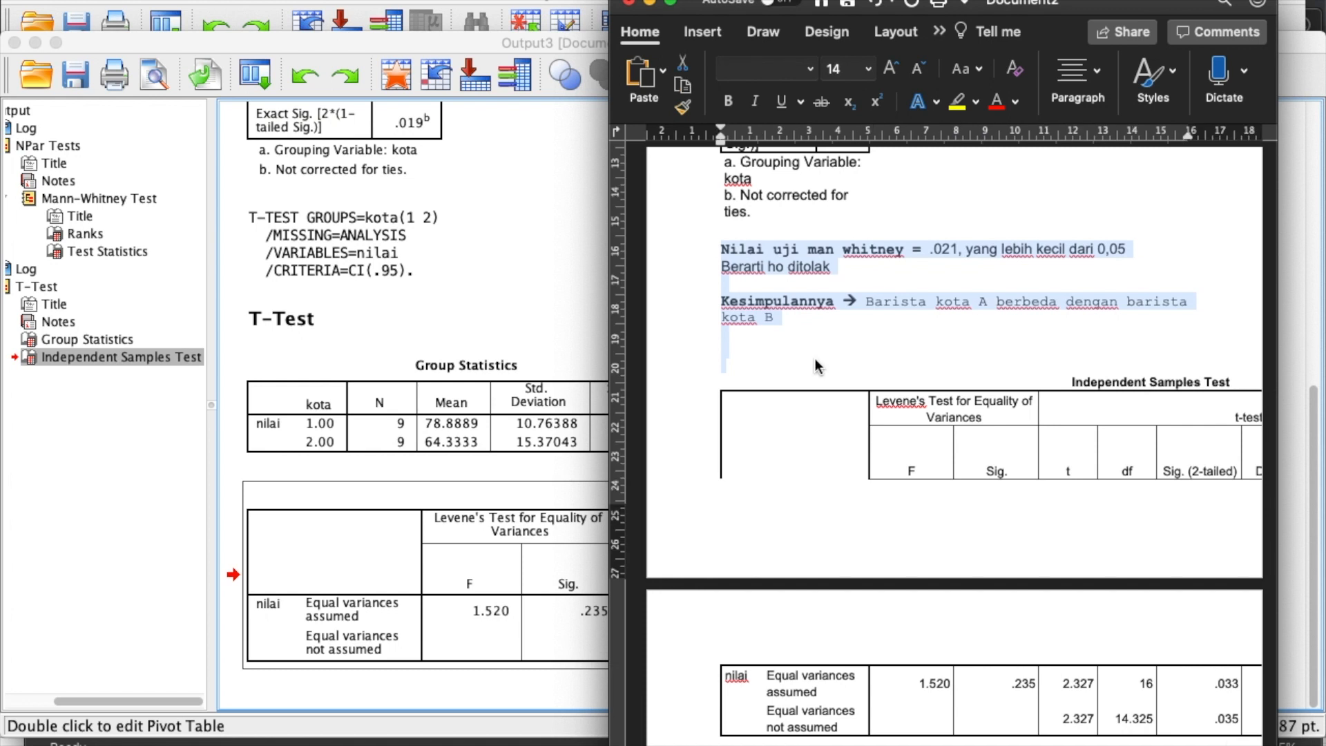
pyautogui.press('BackSpace')
pyautogui.click(771, 600)
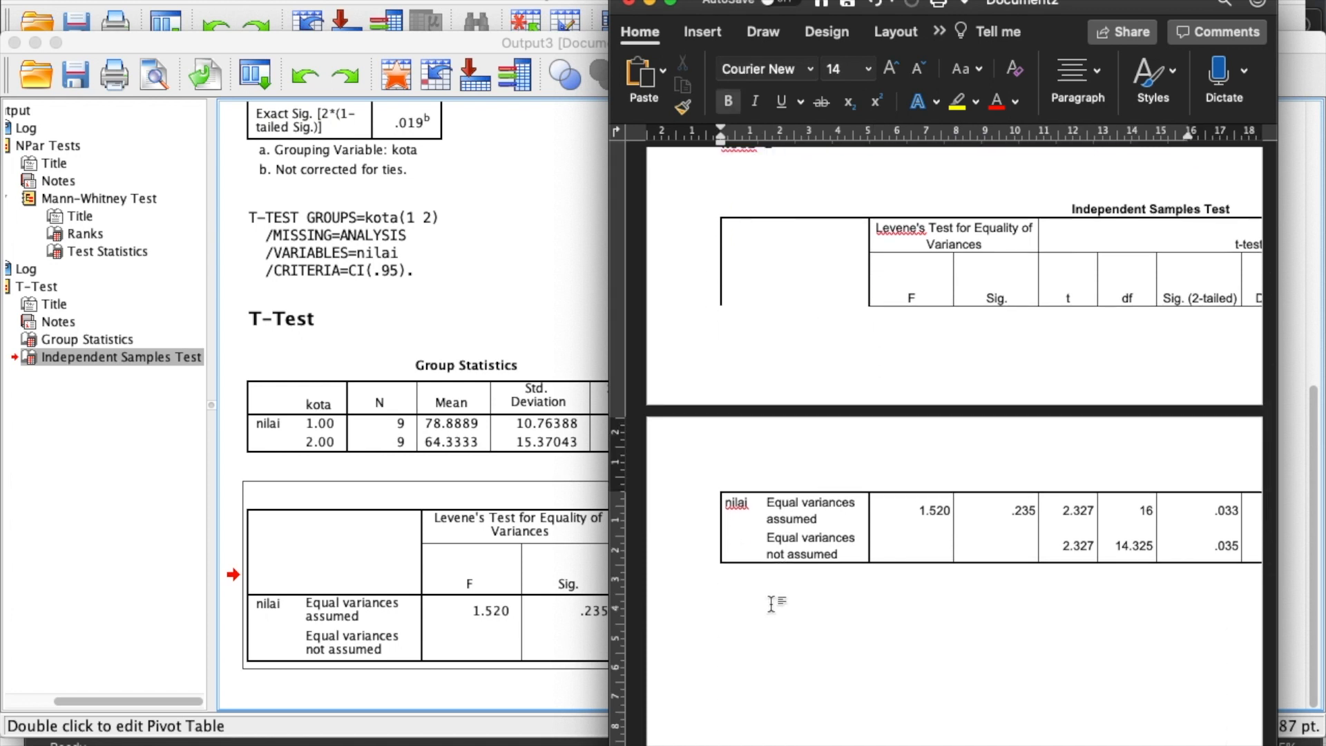
pyautogui.press('super+v')
# Step: Change the pasted result line to read "Nilai uji t-test = .033, yang lebih kecil dari 0,05"
pyautogui.moveTo(808, 592); pyautogui.dragTo(904, 594)
pyautogui.write('t-test')
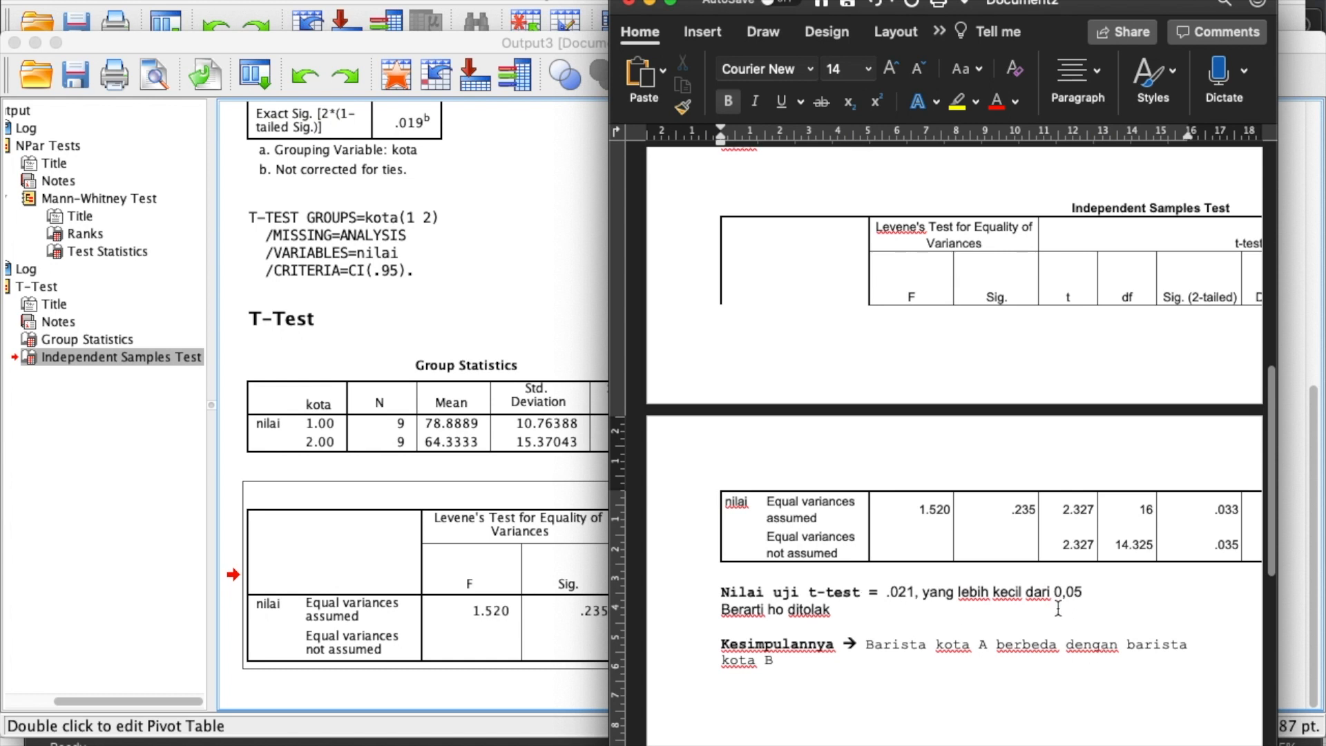
pyautogui.click(900, 592)
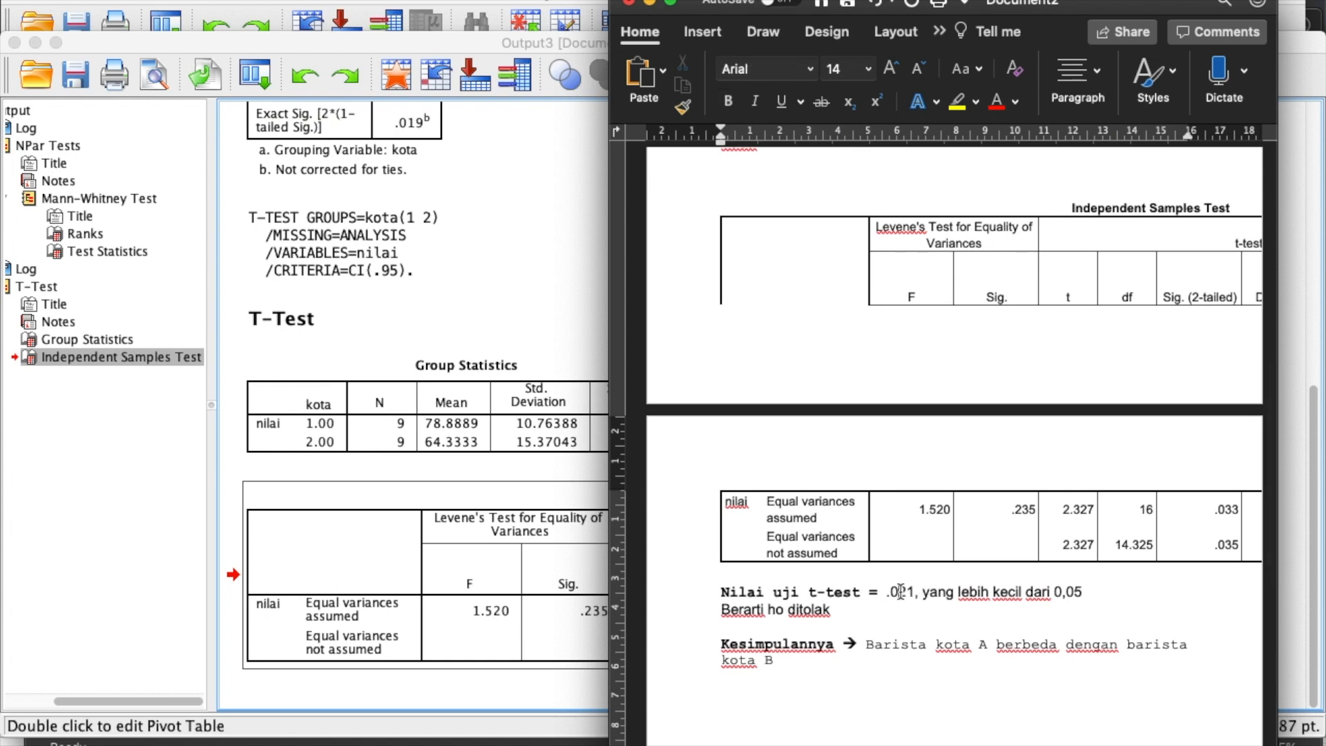
pyautogui.hotkey('shift', 'Right')
pyautogui.write('33')
# Step: Review the hypotheses at the start of the document against the Mann-Whitney and t-test conclusions
pyautogui.scroll(1, 805, 659)
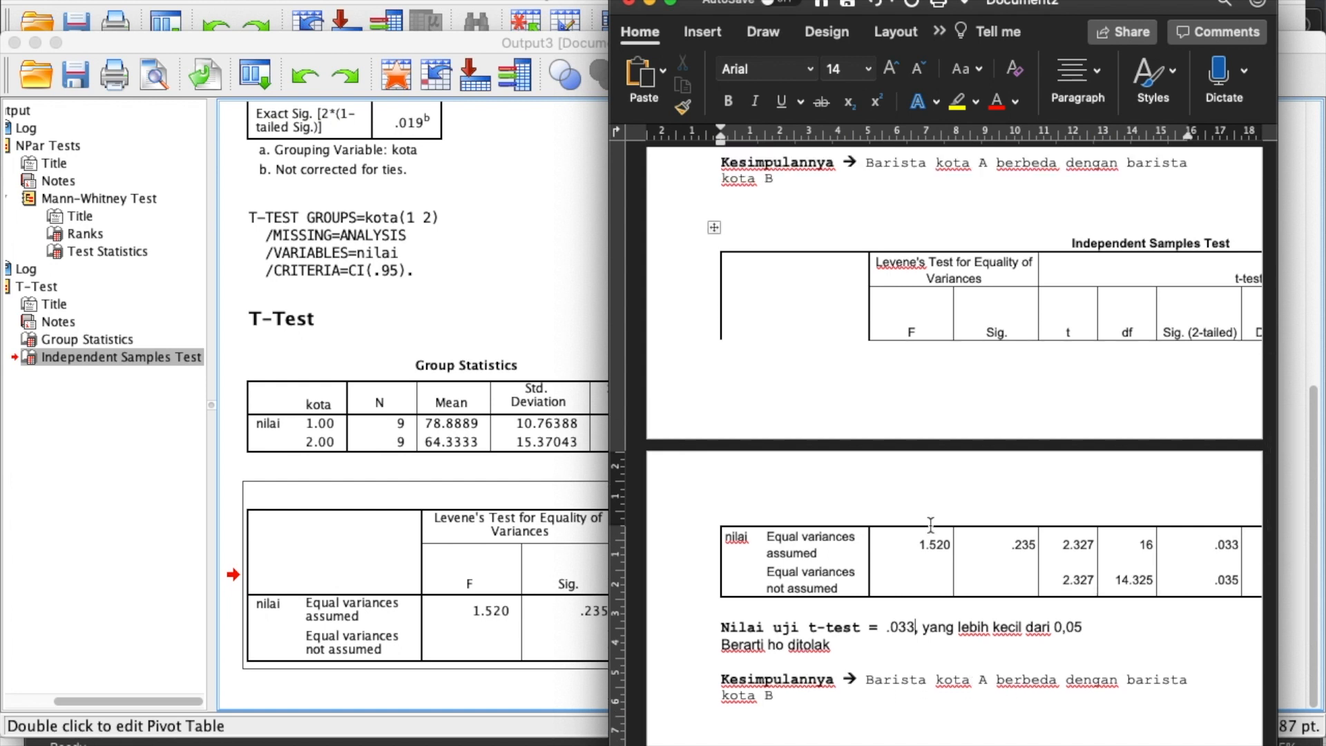
pyautogui.scroll(15, 930, 525)
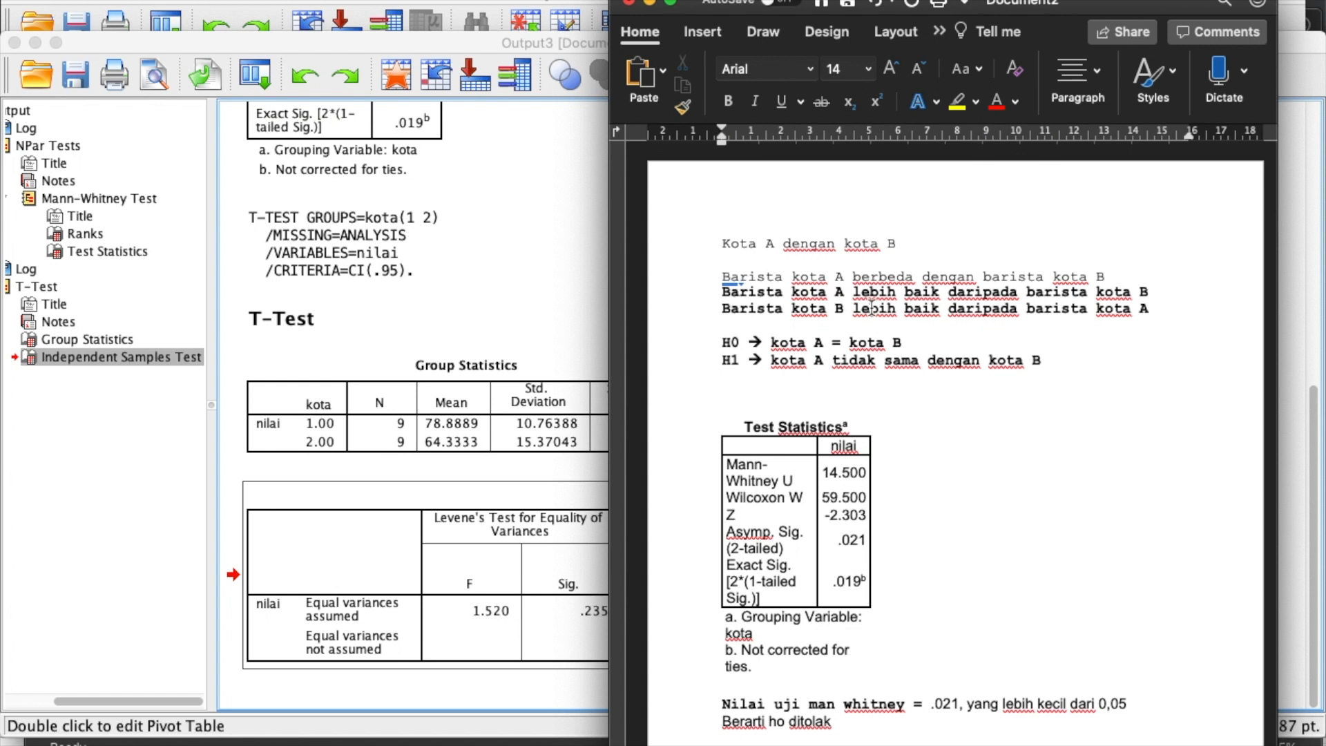
pyautogui.click(449, 442)
pyautogui.scroll(-15, 880, 414)
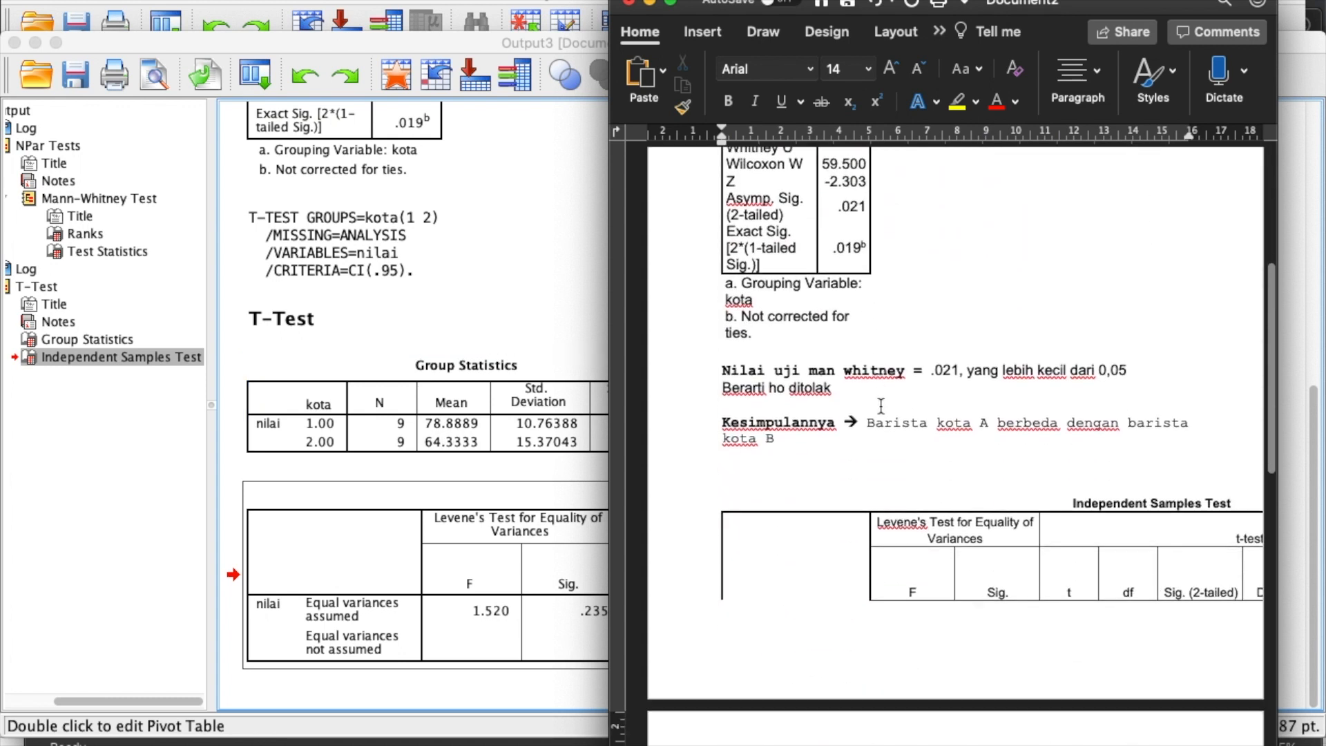
pyautogui.click(812, 522)
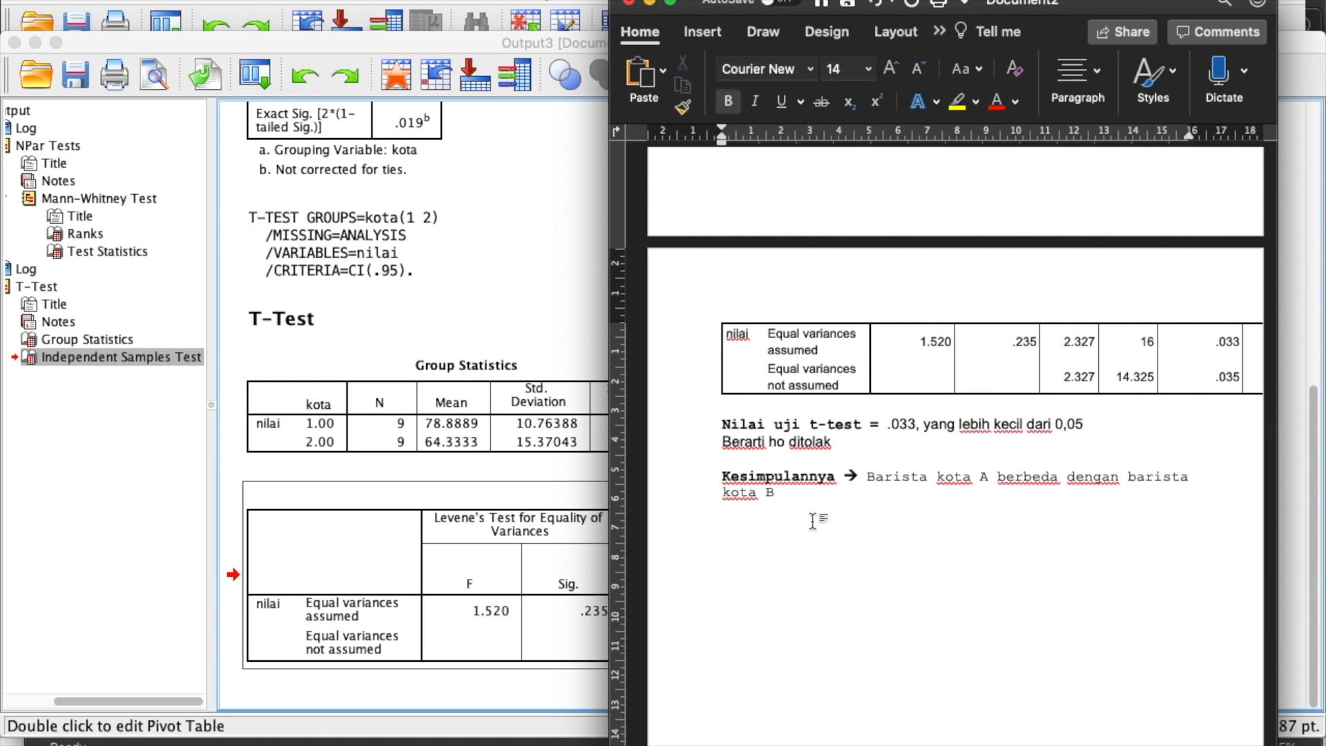
pyautogui.scroll(10, 812, 523)
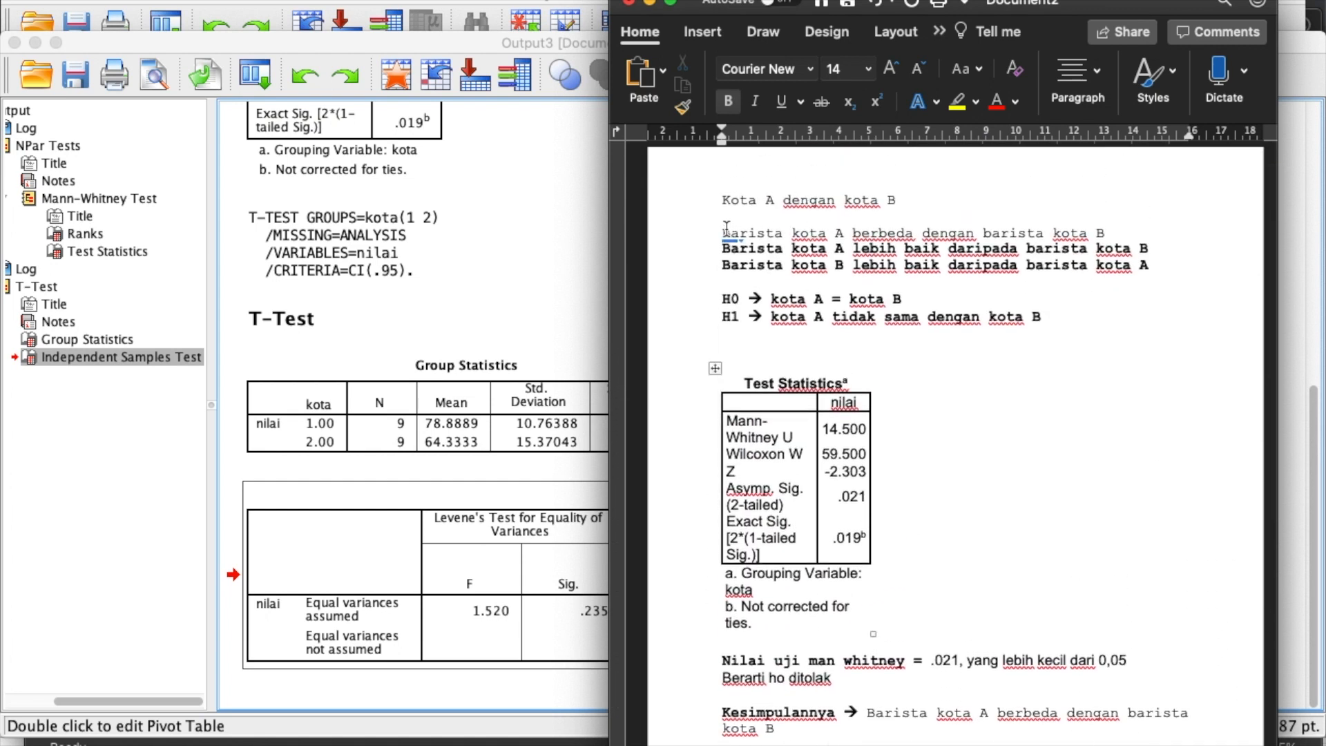
# Step: Reread the H0 and H1 hypotheses and compare them with the t-test conclusion in the document
pyautogui.moveTo(720, 232); pyautogui.dragTo(1112, 223)
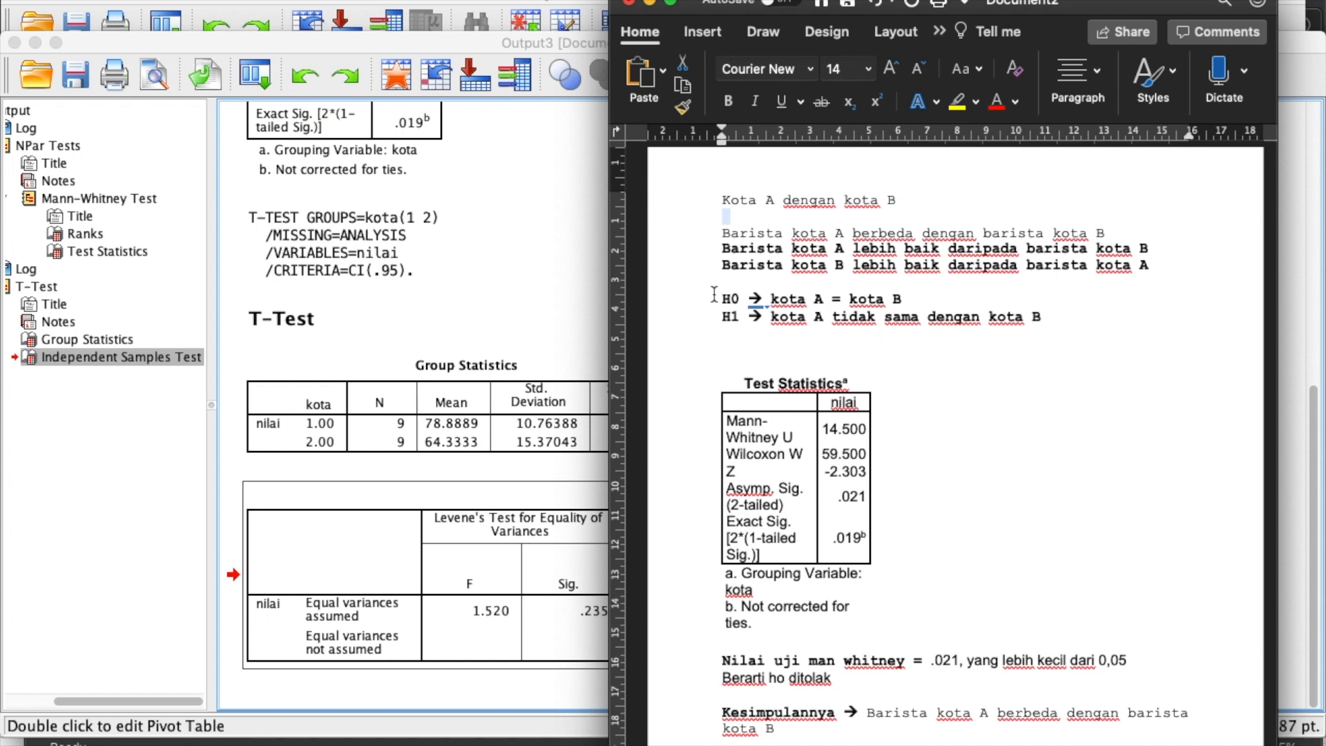
pyautogui.moveTo(714, 296); pyautogui.dragTo(919, 348)
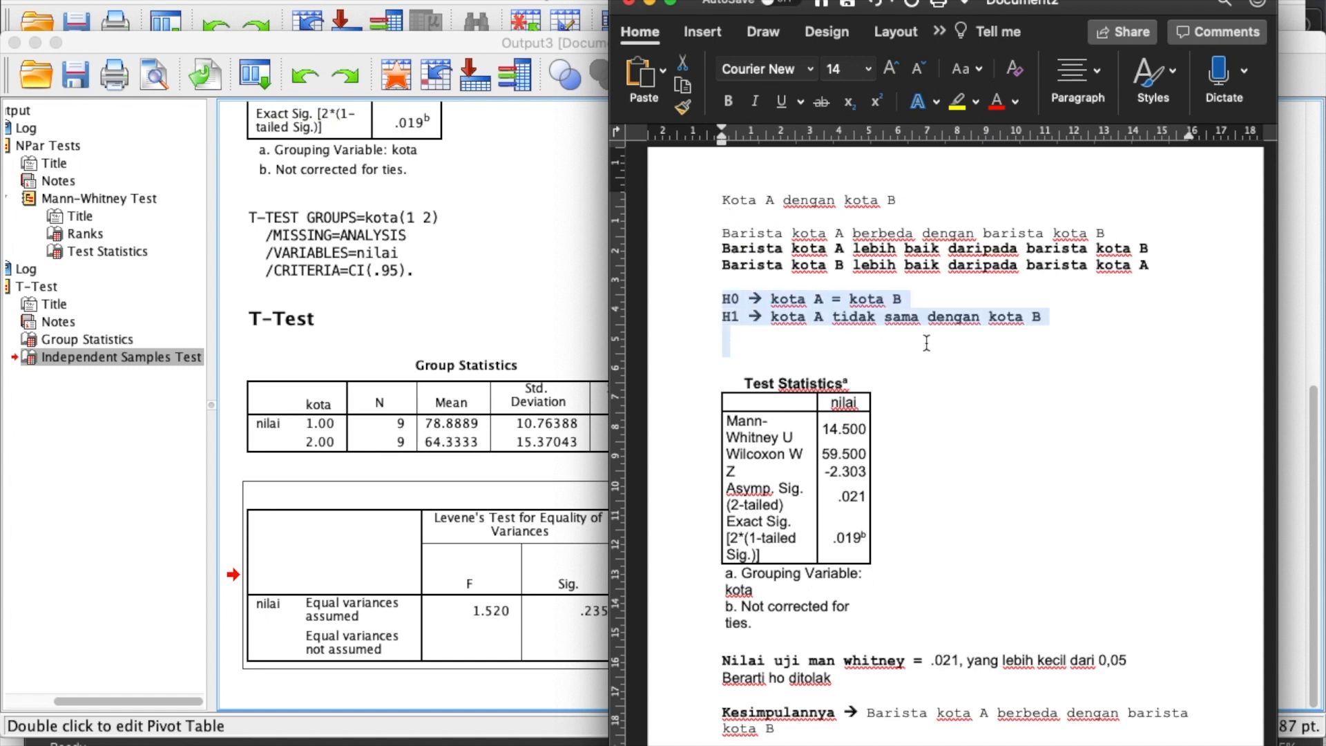
pyautogui.click(927, 343)
pyautogui.scroll(-15, 926, 344)
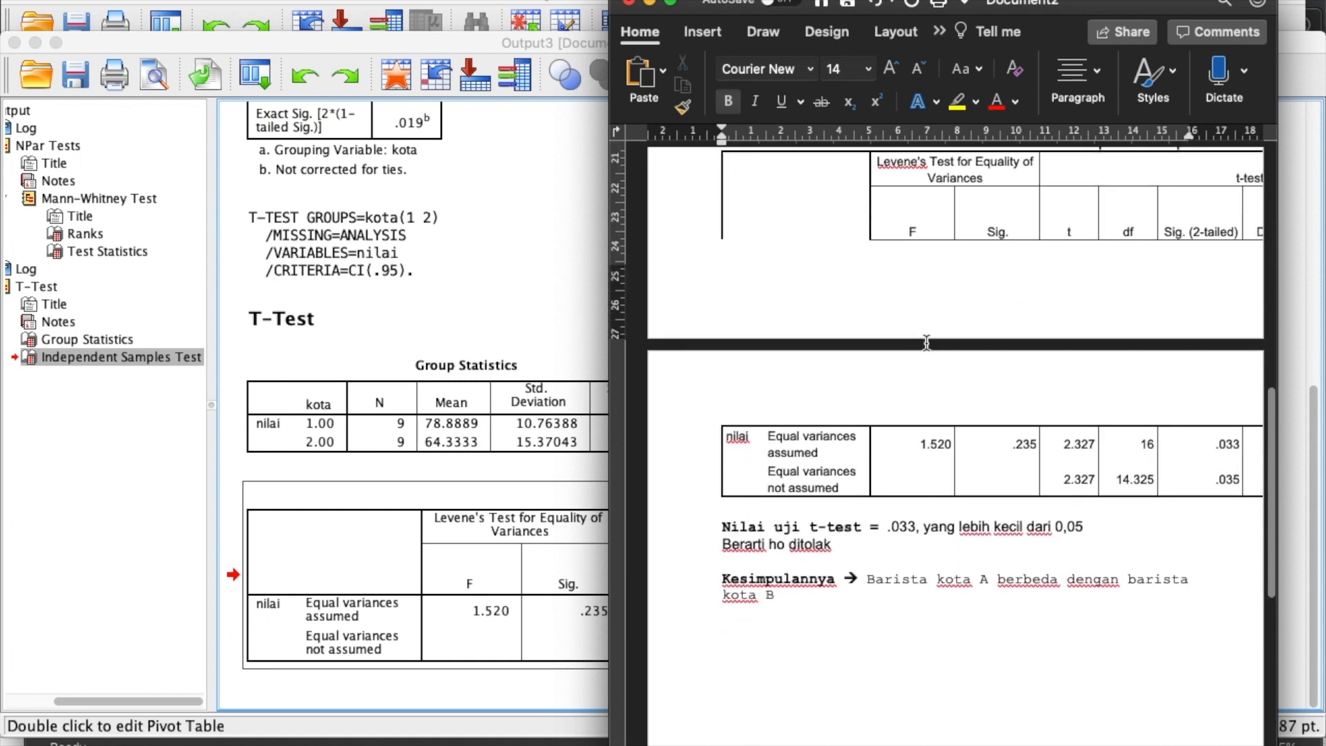
pyautogui.scroll(5, 927, 343)
# Step: Switch to the ANALISA KOTA workbook in Excel, check the KOTA and NILAI columns, and save the workbook
pyautogui.click(505, 307)
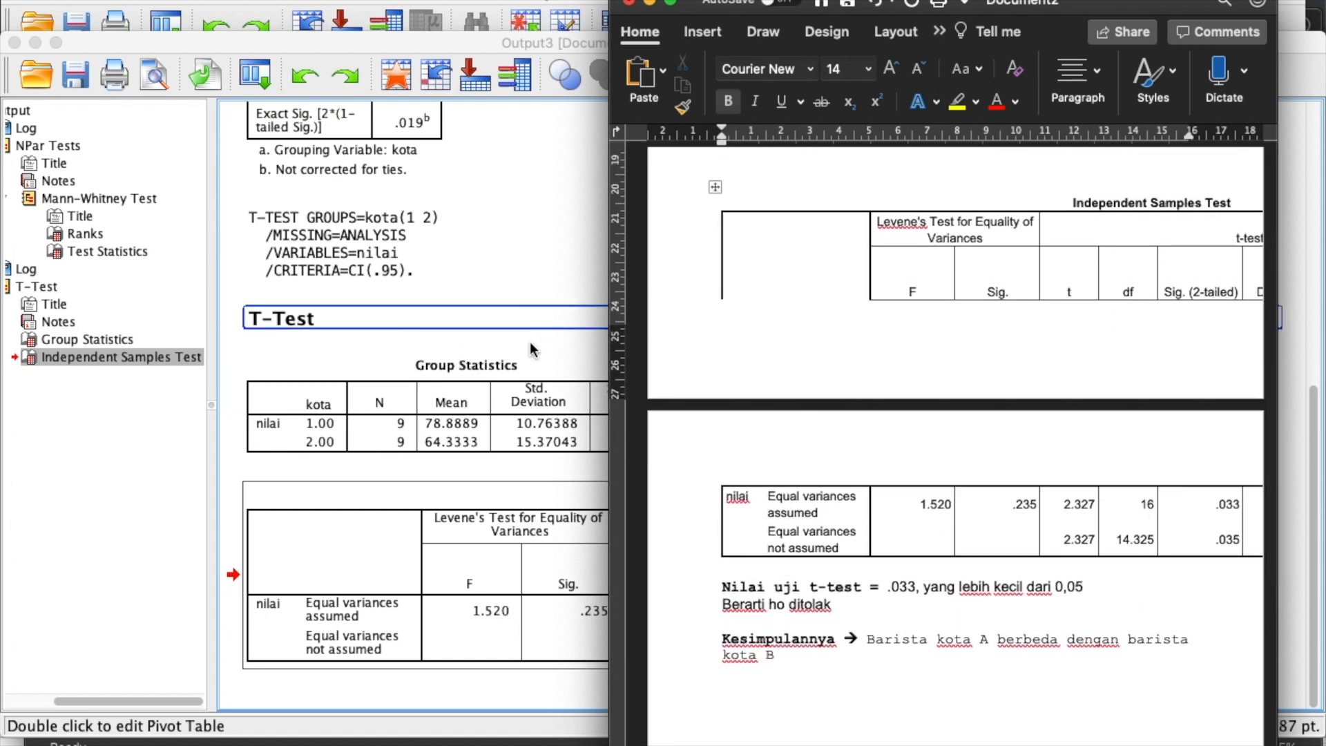
pyautogui.click(226, 441)
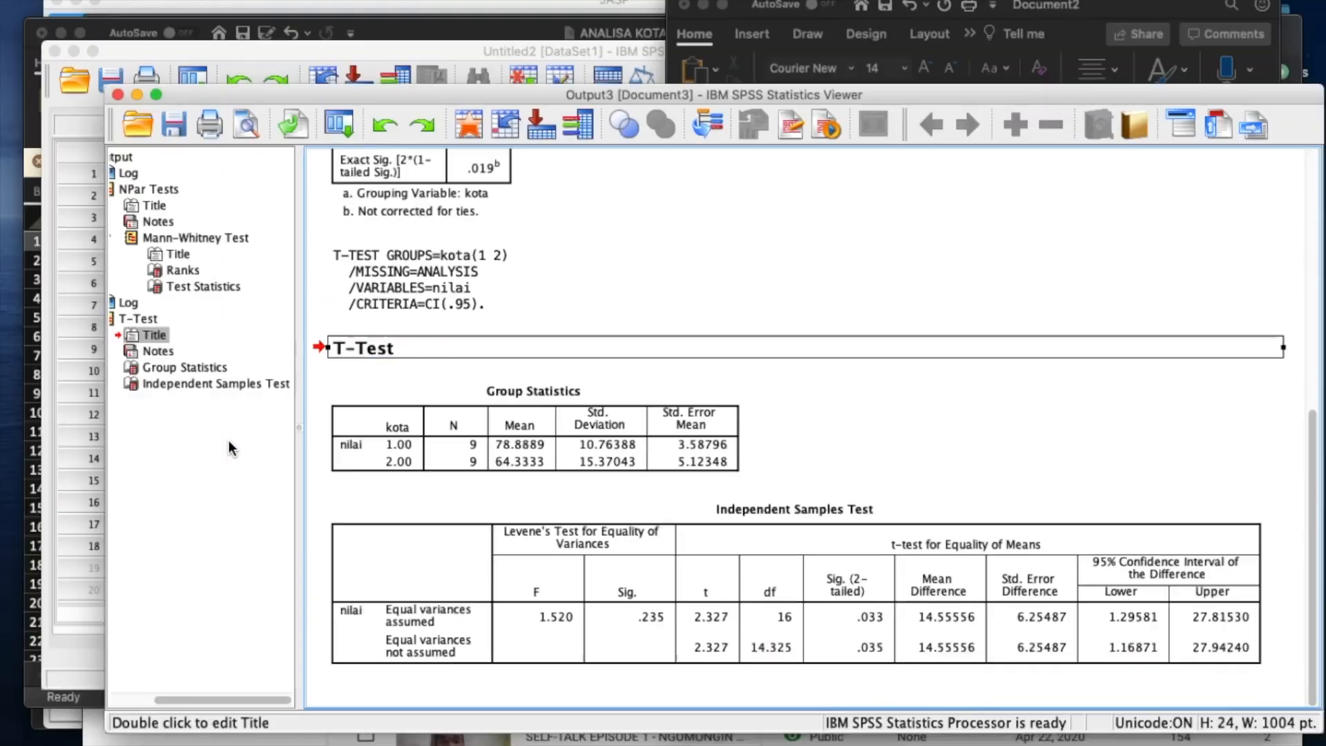
pyautogui.hotkey('ctrl', 'Up')
pyautogui.click(193, 271)
pyautogui.scroll(5, 226, 368)
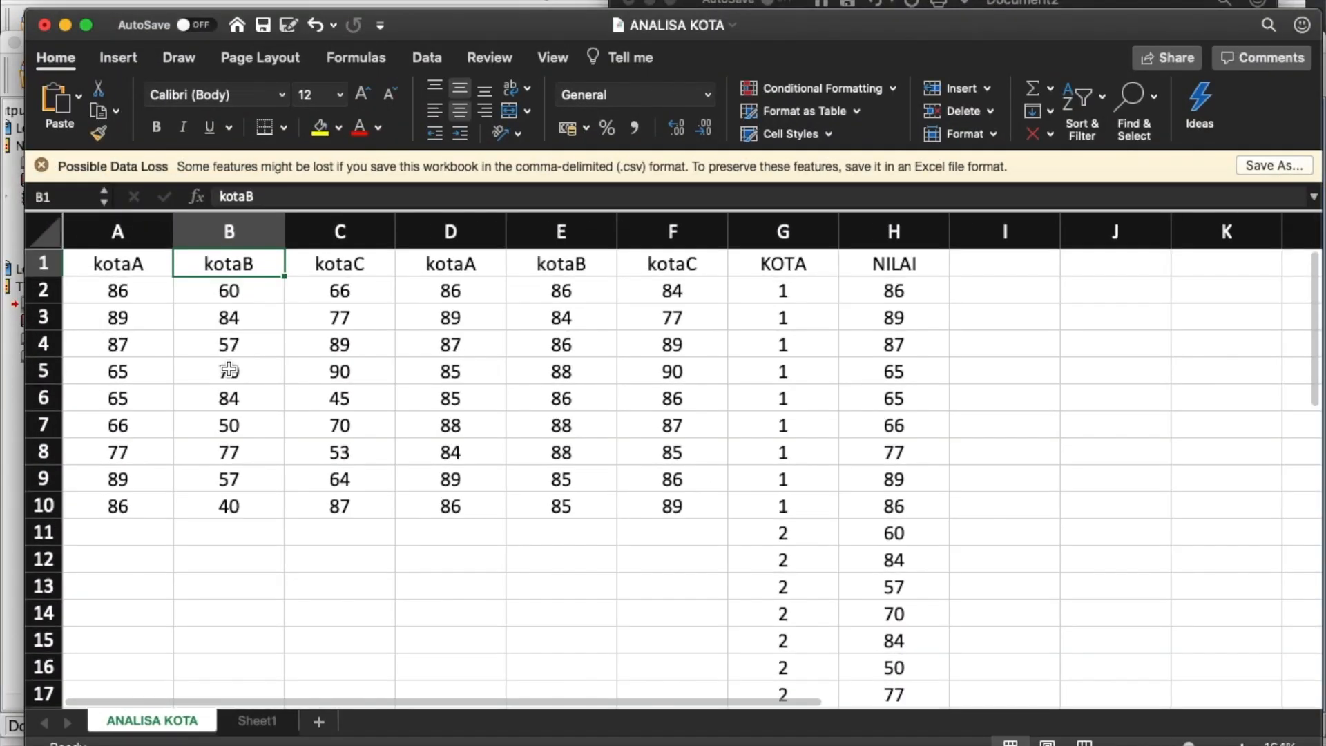
pyautogui.scroll(-5, 228, 370)
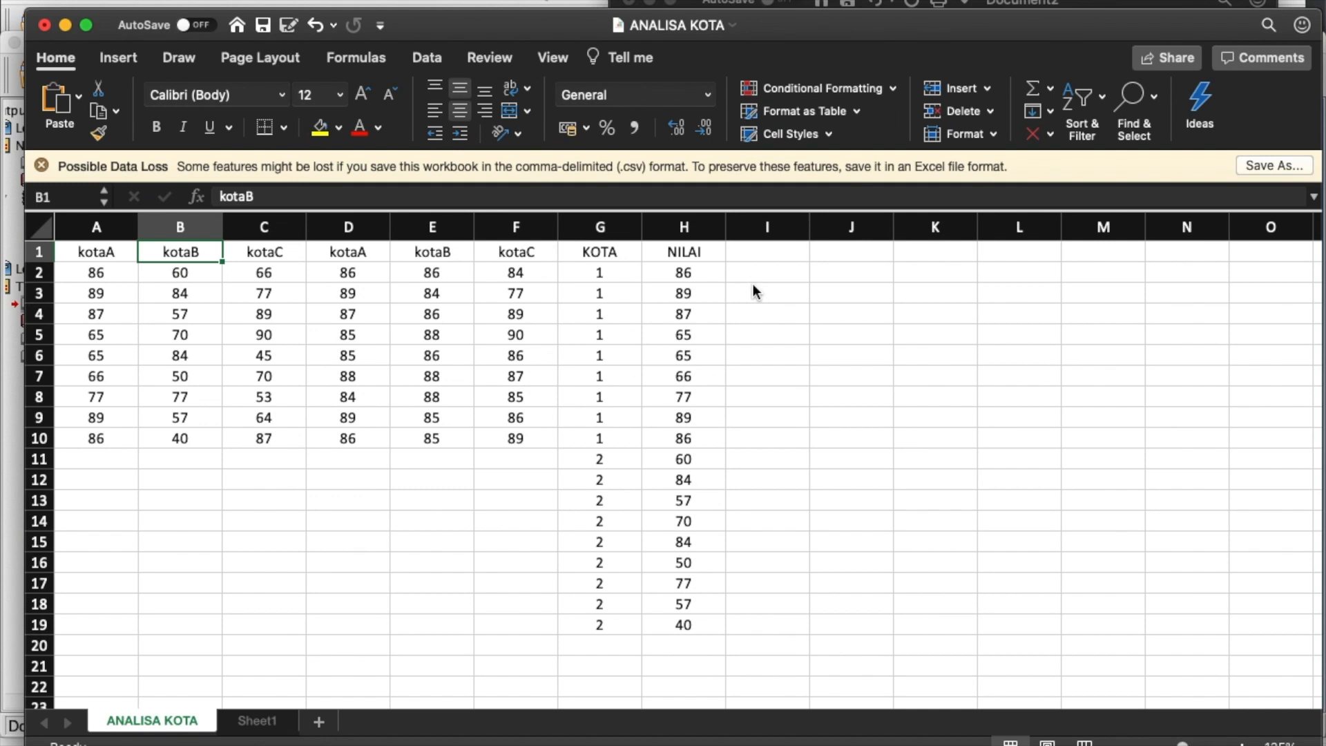
pyautogui.click(799, 370)
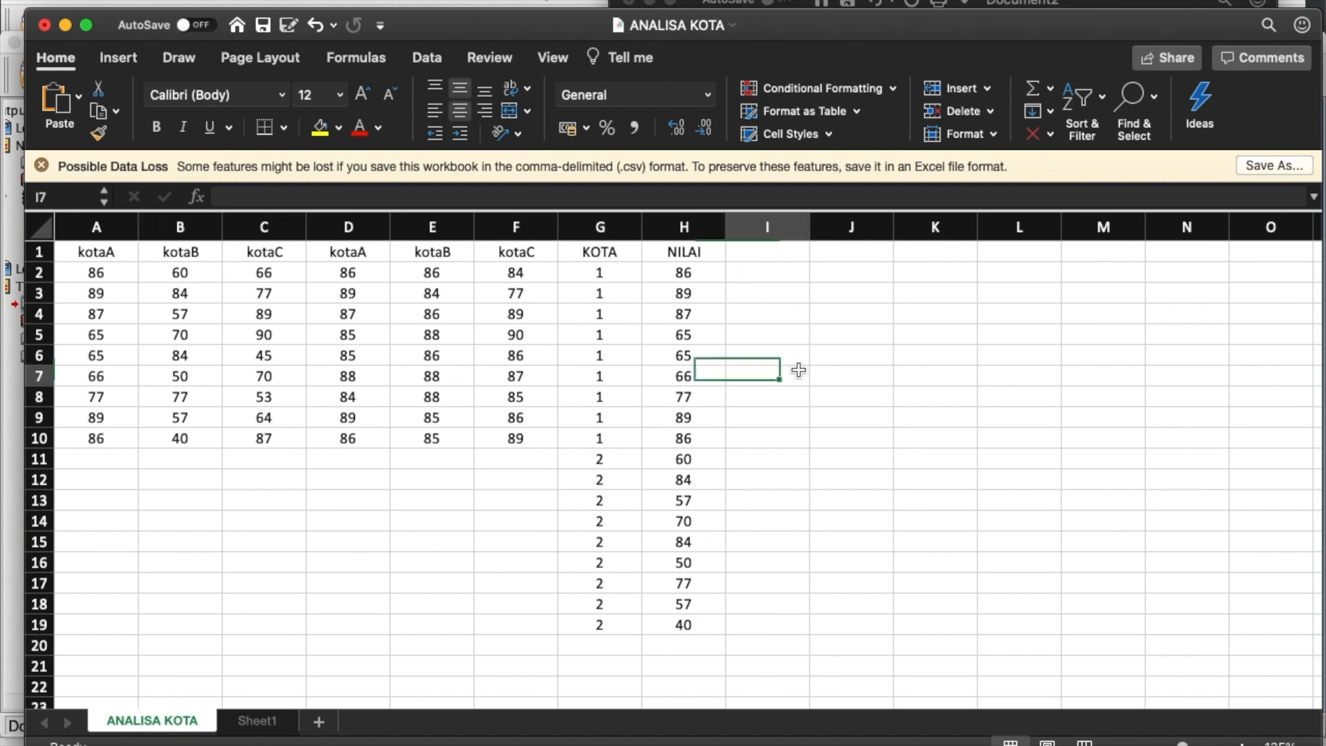
pyautogui.press('super+s')
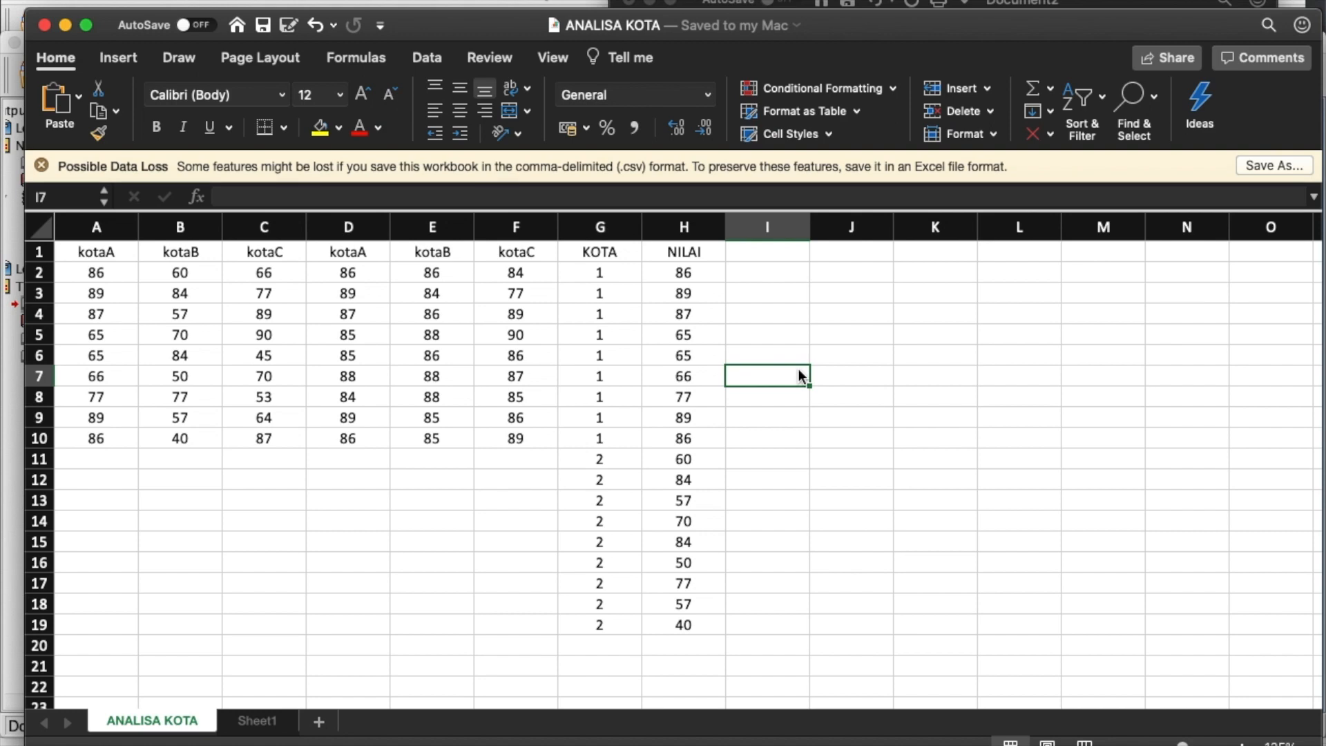
pyautogui.hotkey('ctrl', 'Up')
pyautogui.click(571, 163)
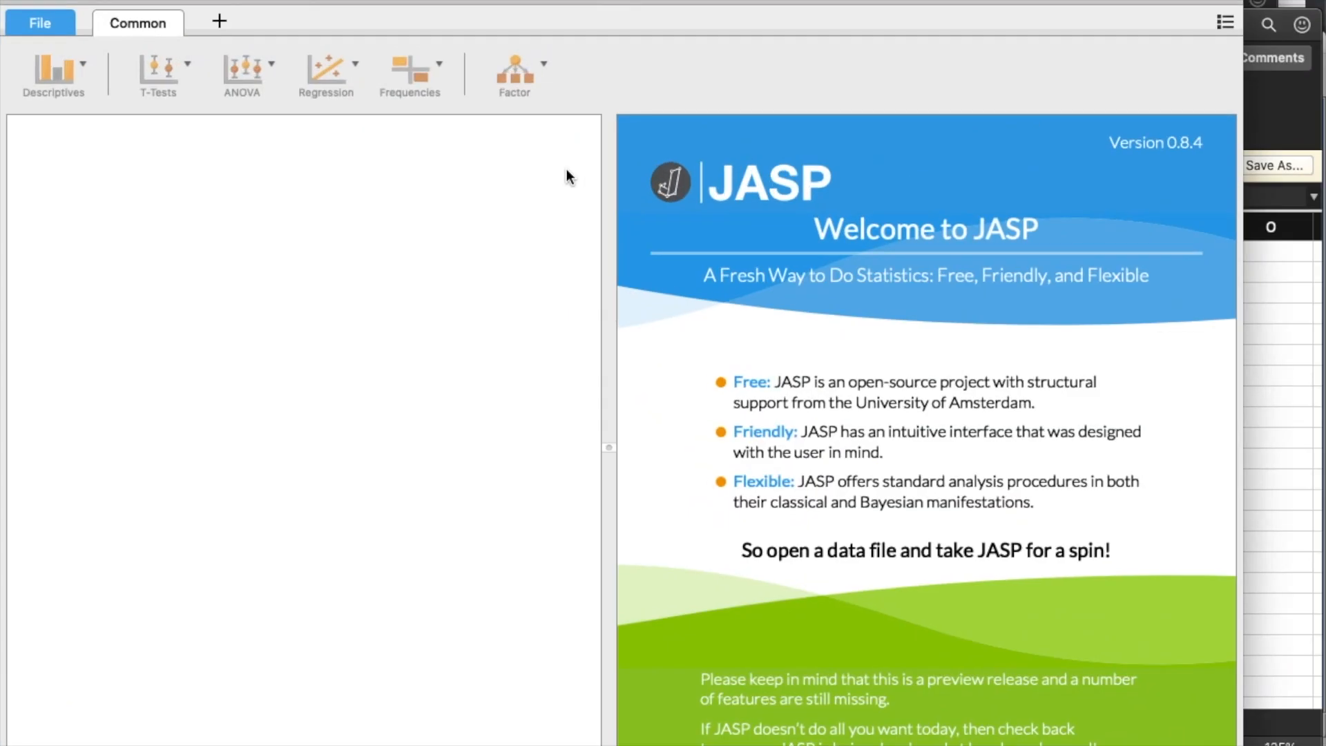
pyautogui.hotkey('ctrl', 'Up')
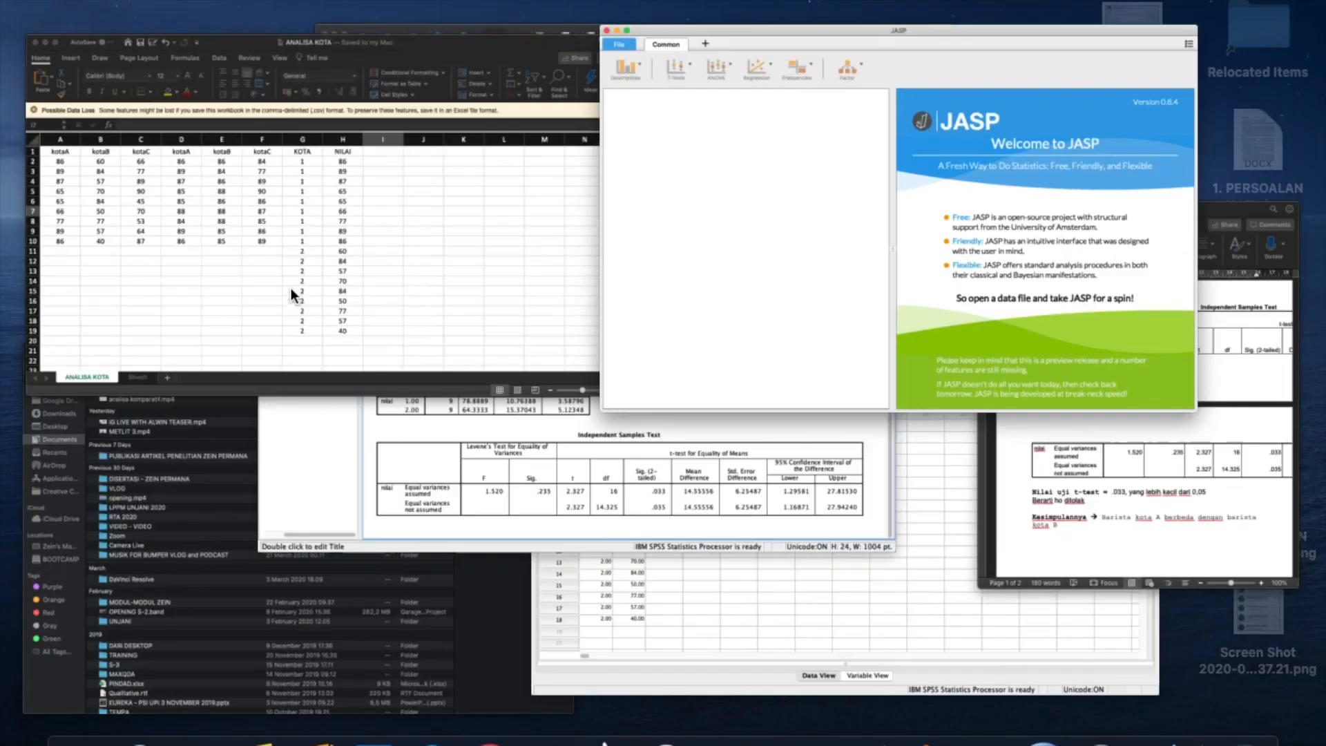
# Step: Save only the active ANALISA KOTA sheet as the comma-separated file ANALISA KOTA.csv in Downloads, replacing the existing file
pyautogui.click(250, 210)
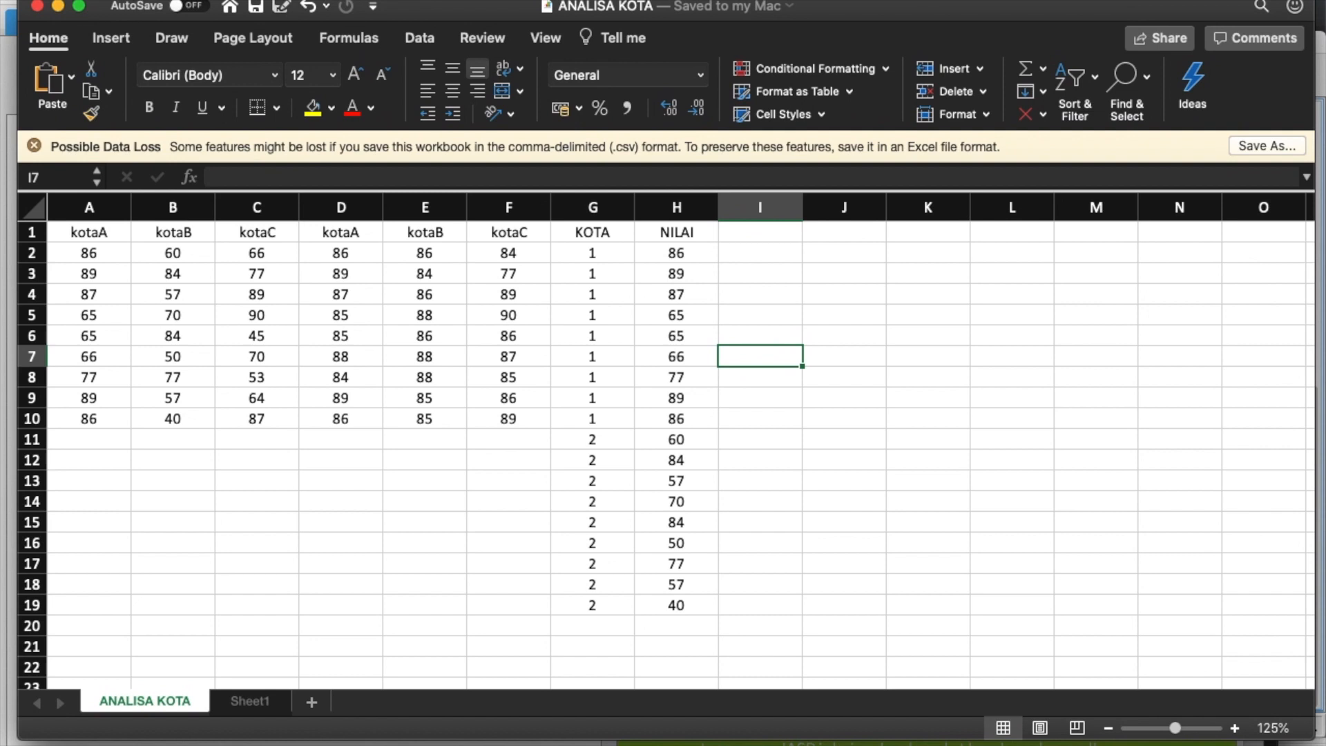
pyautogui.click(128, 3)
pyautogui.click(149, 126)
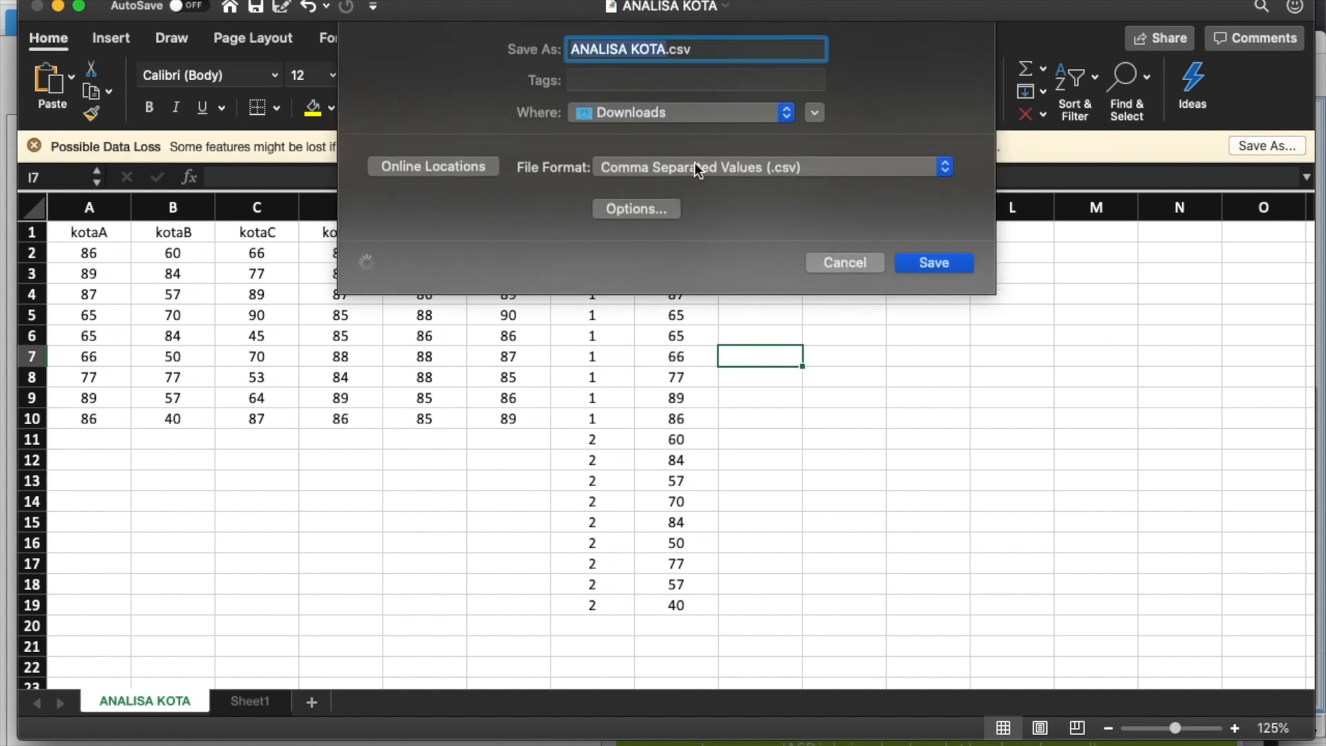
pyautogui.click(707, 168)
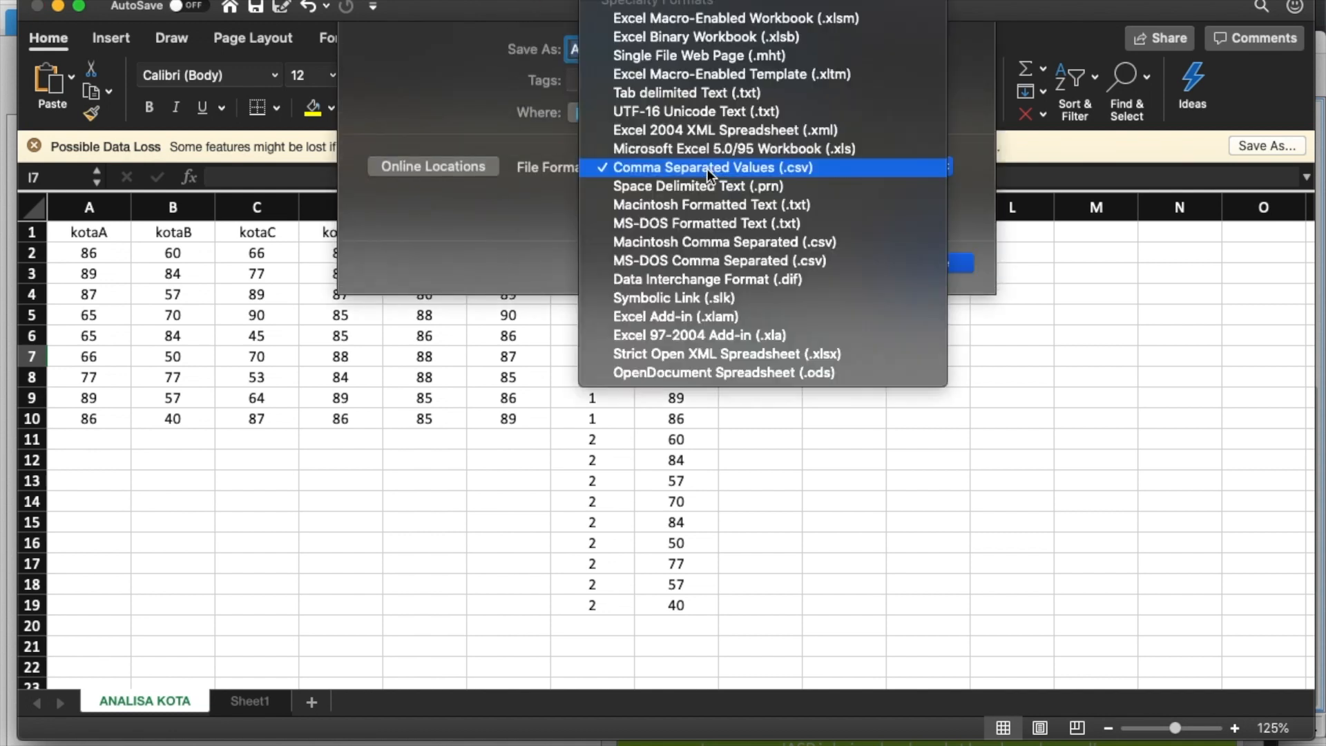
pyautogui.click(699, 167)
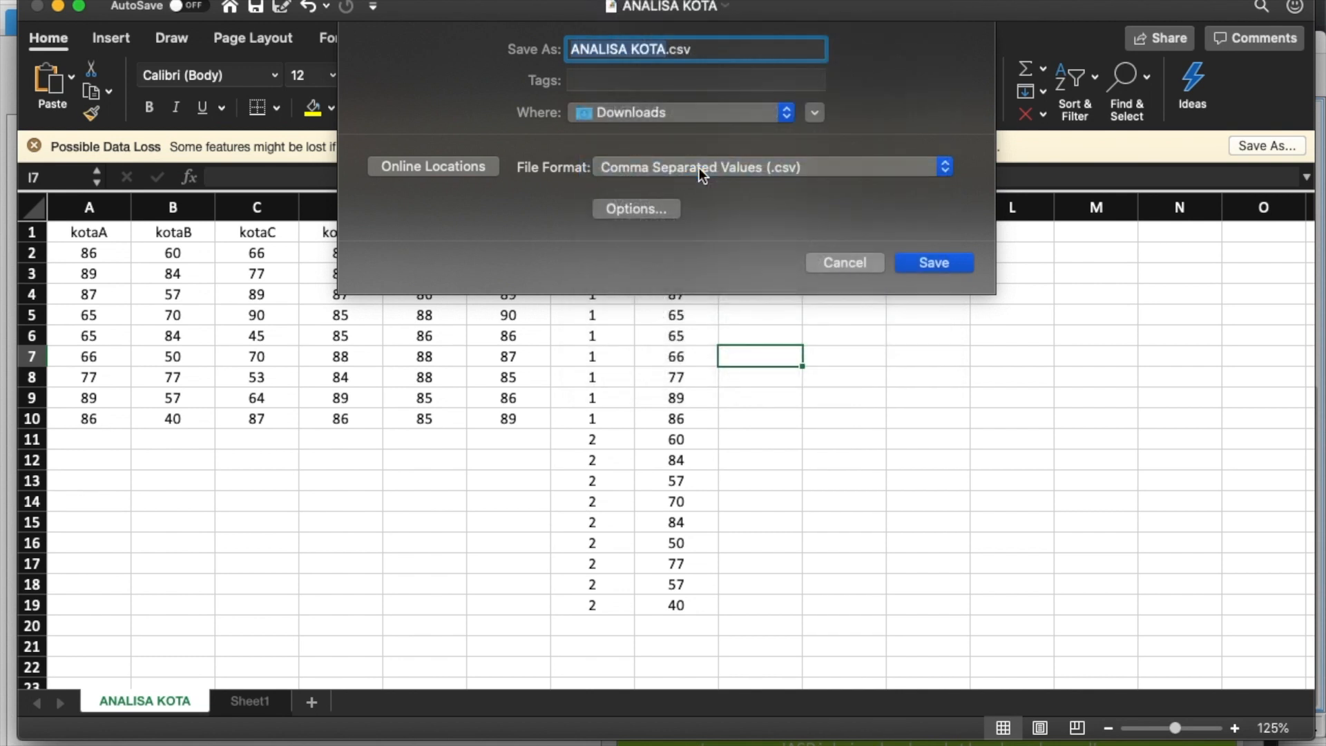
pyautogui.click(931, 262)
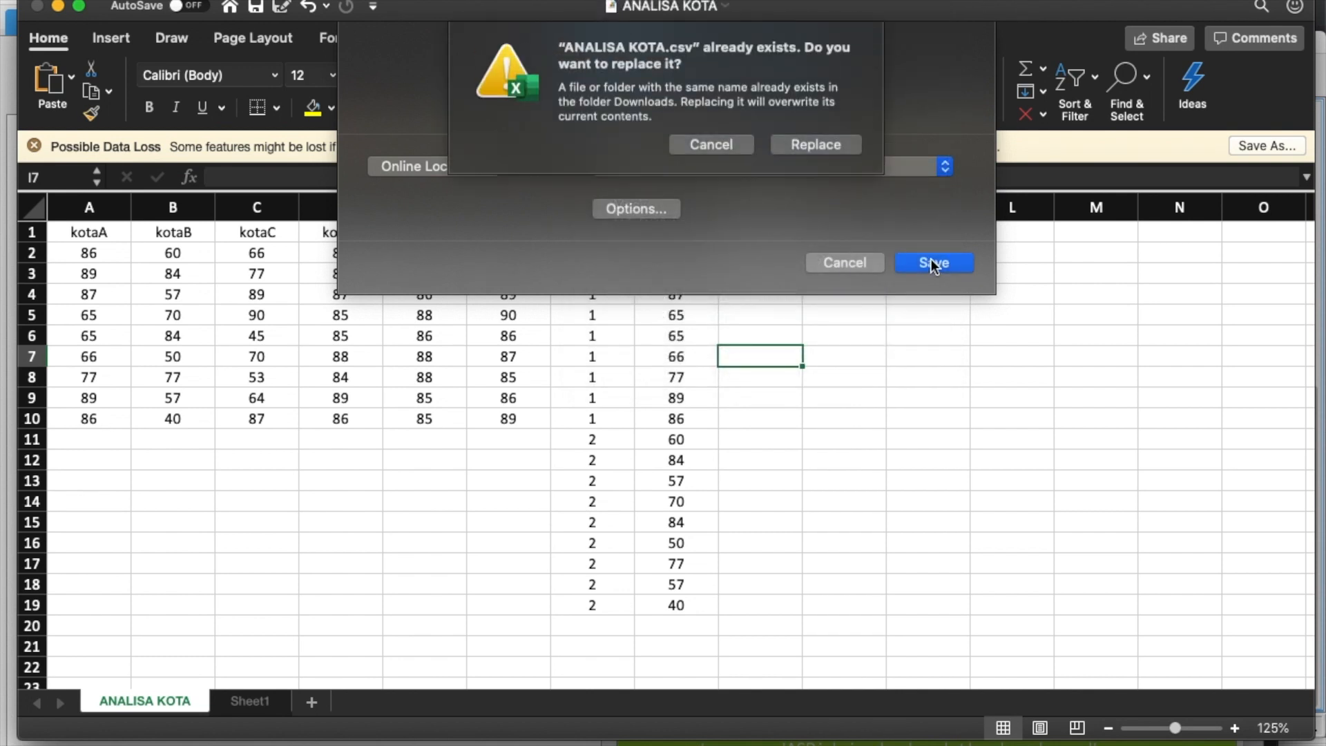
pyautogui.click(821, 143)
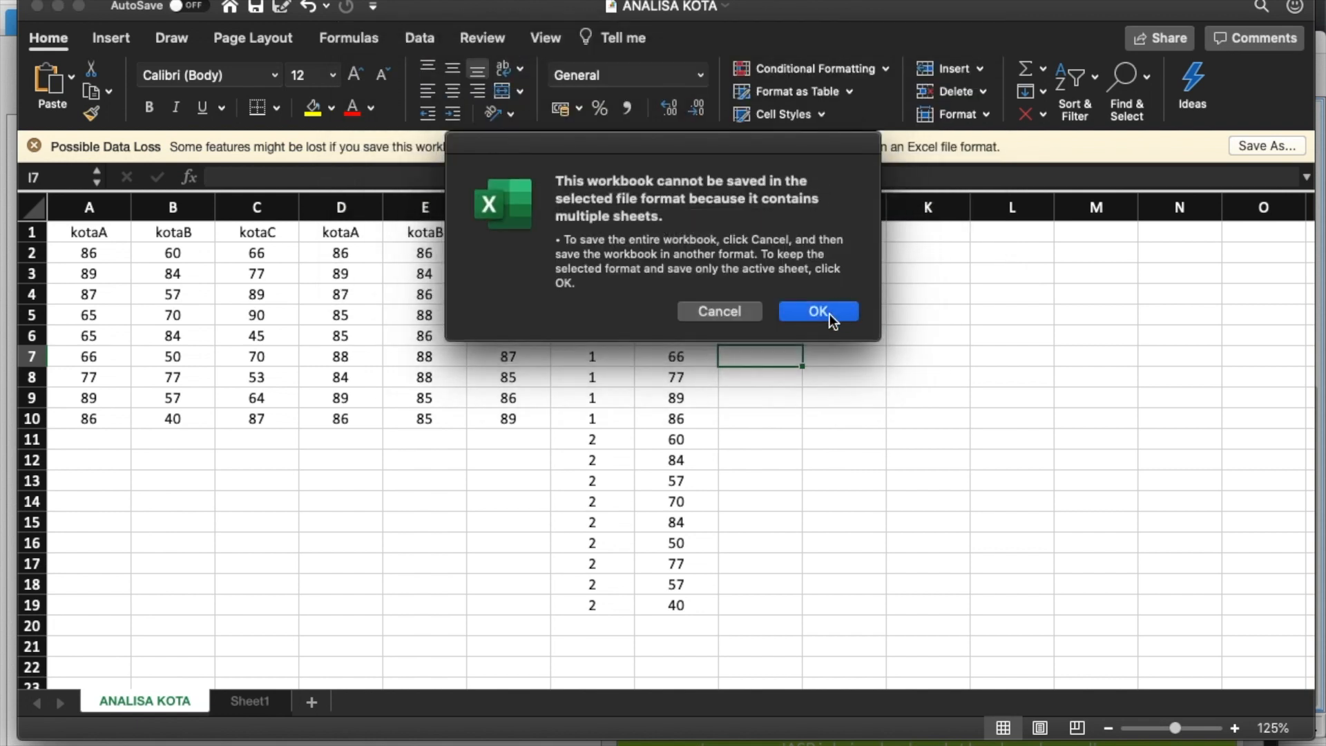
pyautogui.click(830, 313)
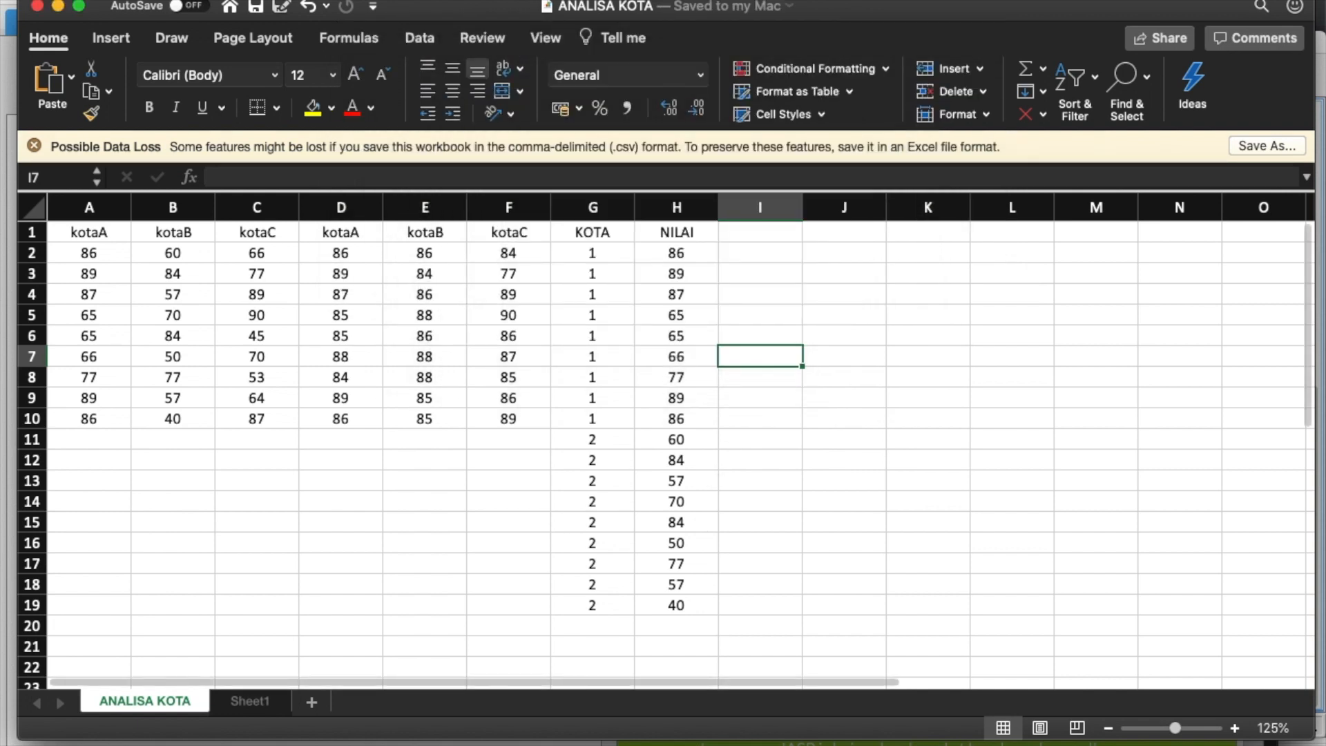
# Step: Switch to JASP, open the recent file ANALISA KOTA.csv and check its KOTA and NILAI columns
pyautogui.click(504, 740)
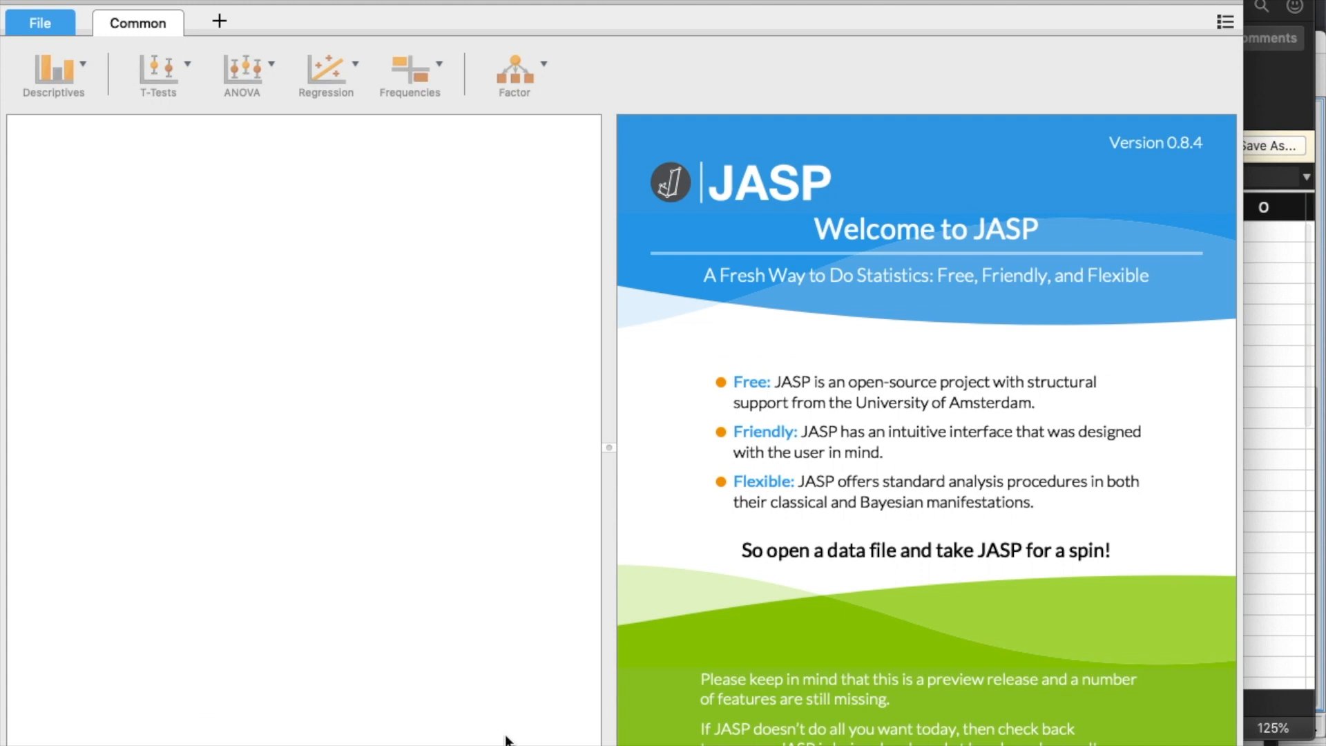
pyautogui.click(44, 24)
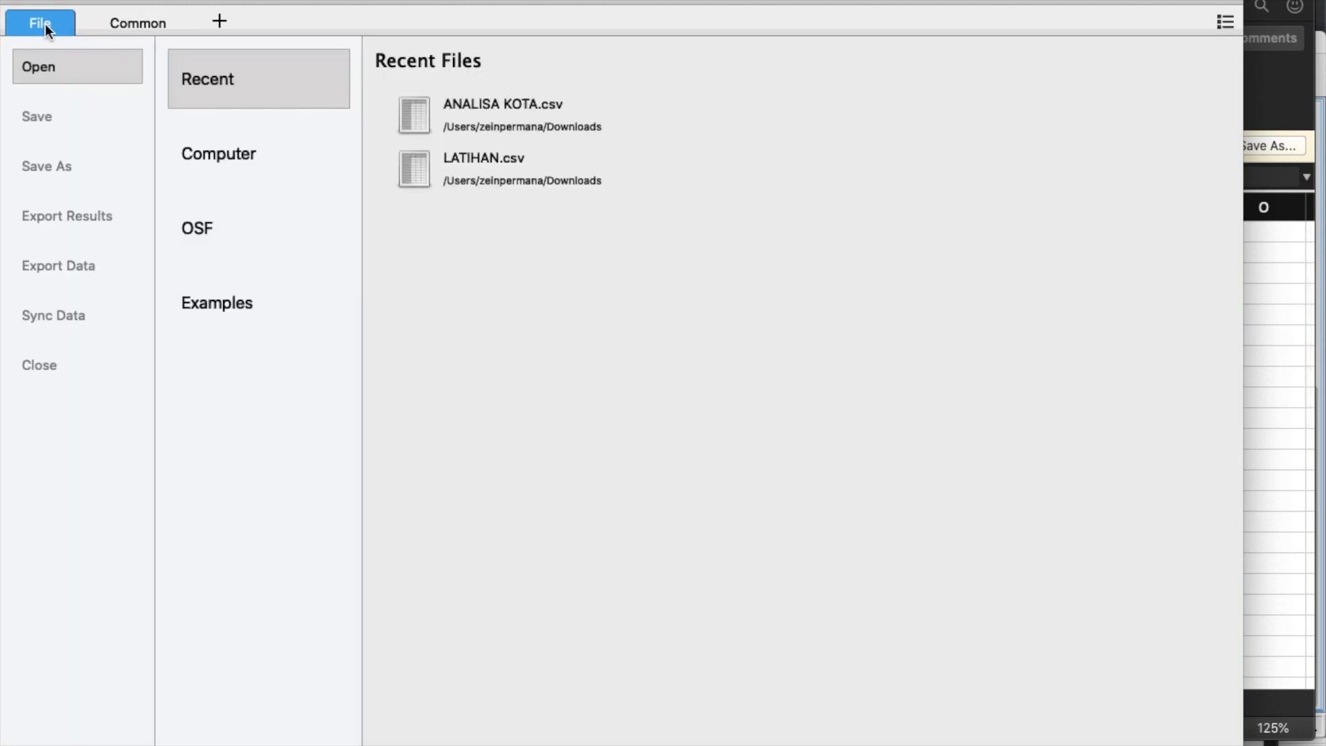
pyautogui.click(487, 111)
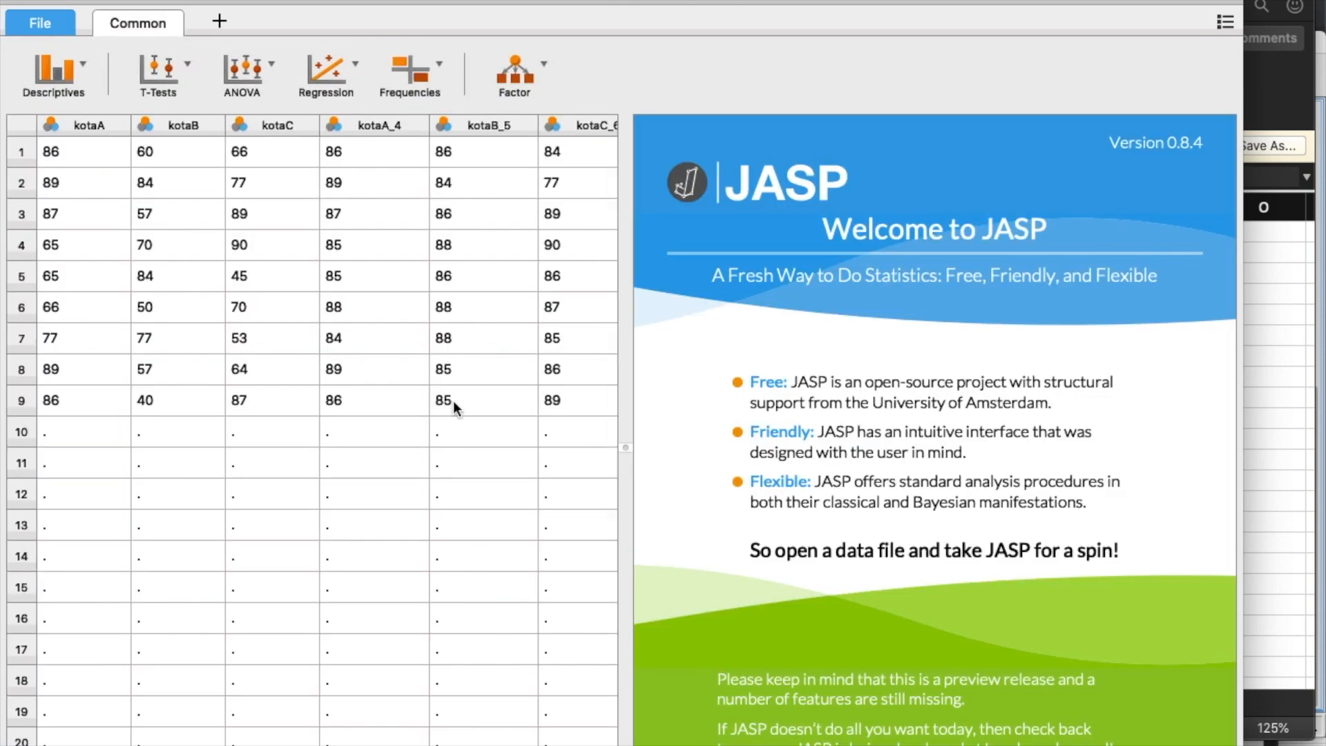
pyautogui.hscroll(5, 453, 400)
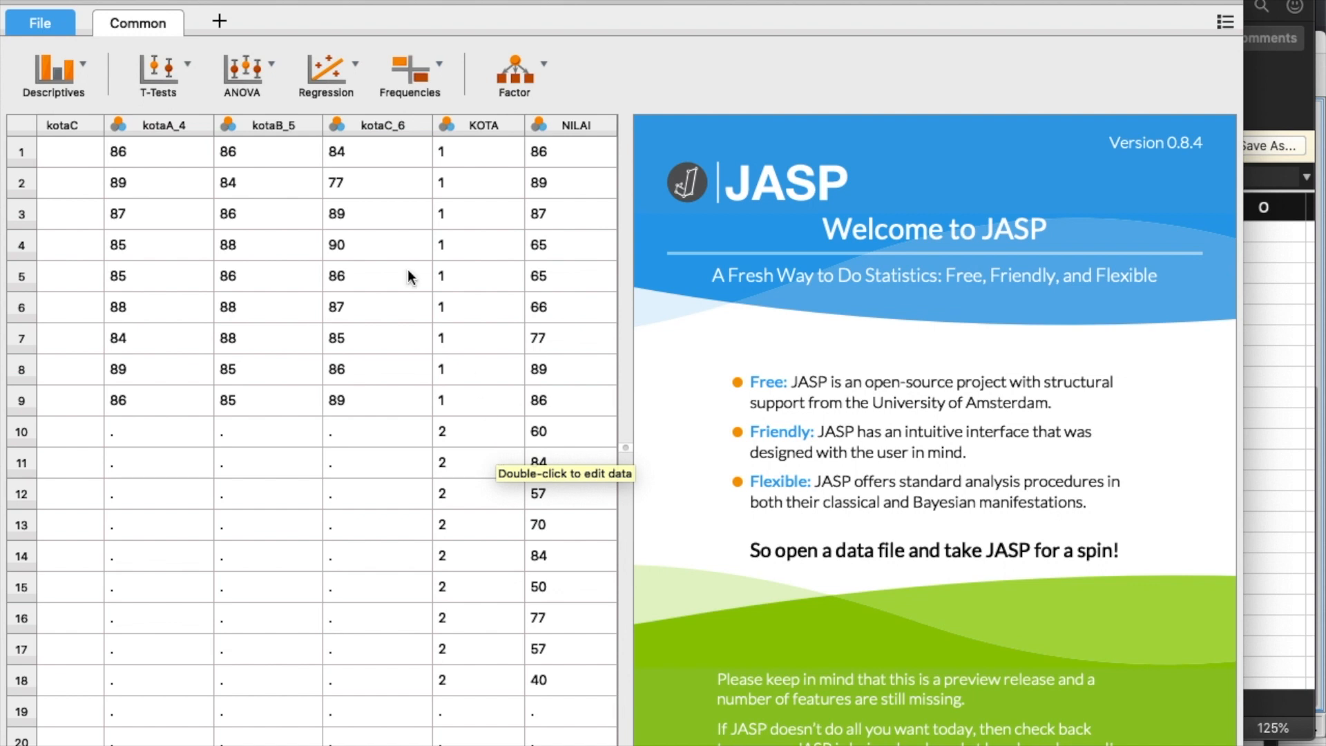
# Step: Run an Independent Samples T-Test with NILAI as dependent variable and KOTA as grouping variable, adding the Mann-Whitney test
pyautogui.click(168, 70)
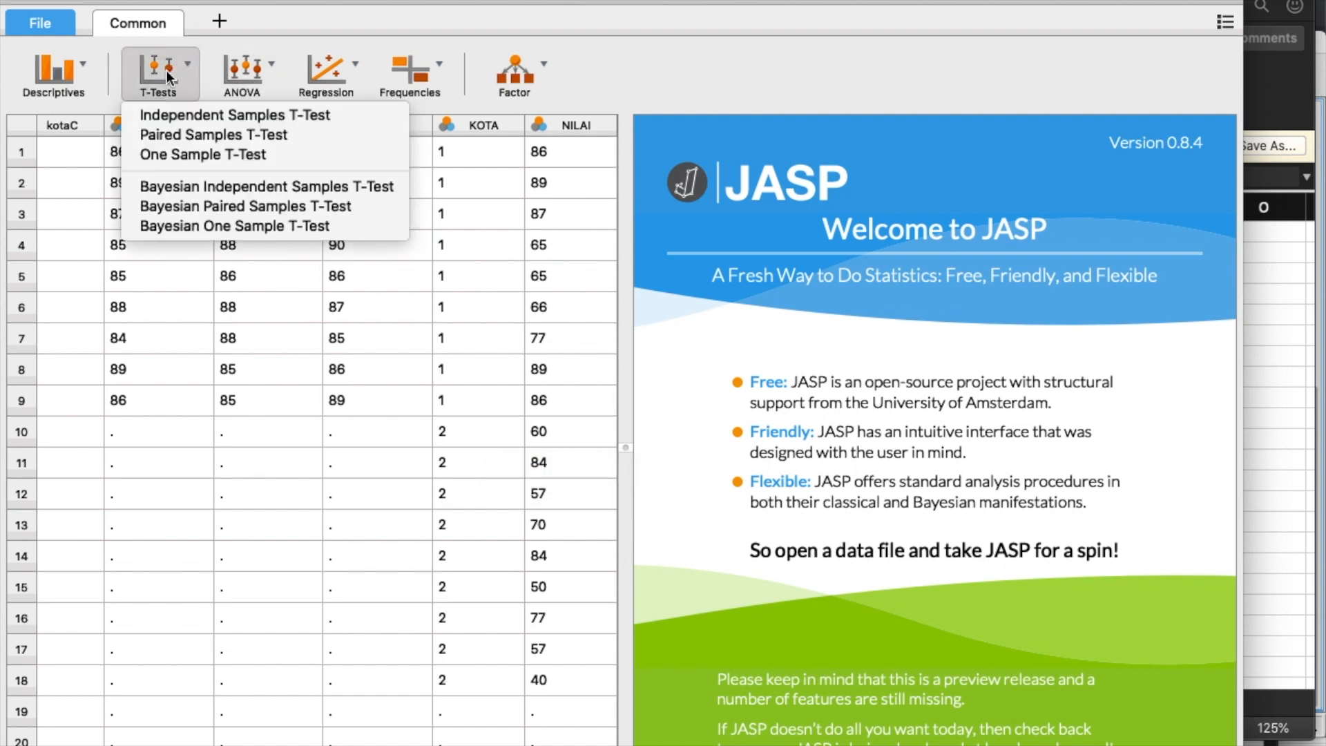
pyautogui.click(175, 116)
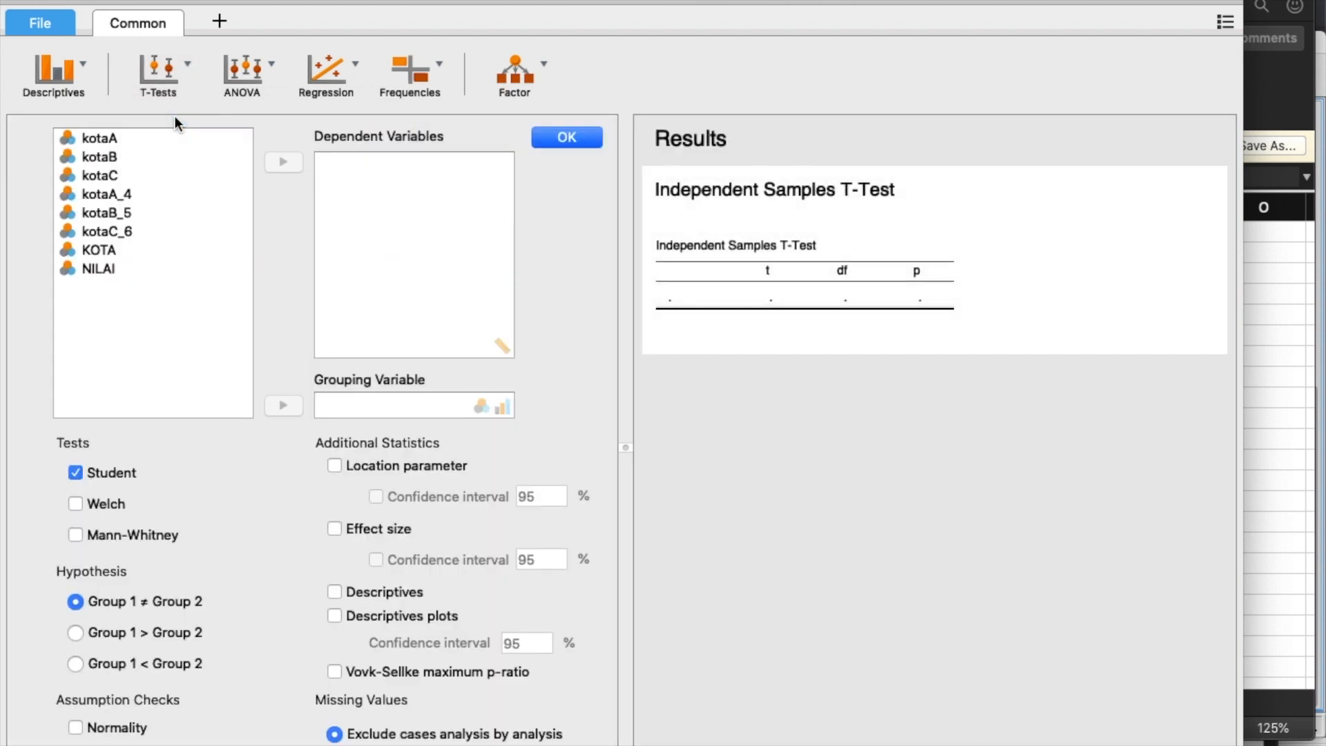
pyautogui.click(95, 270)
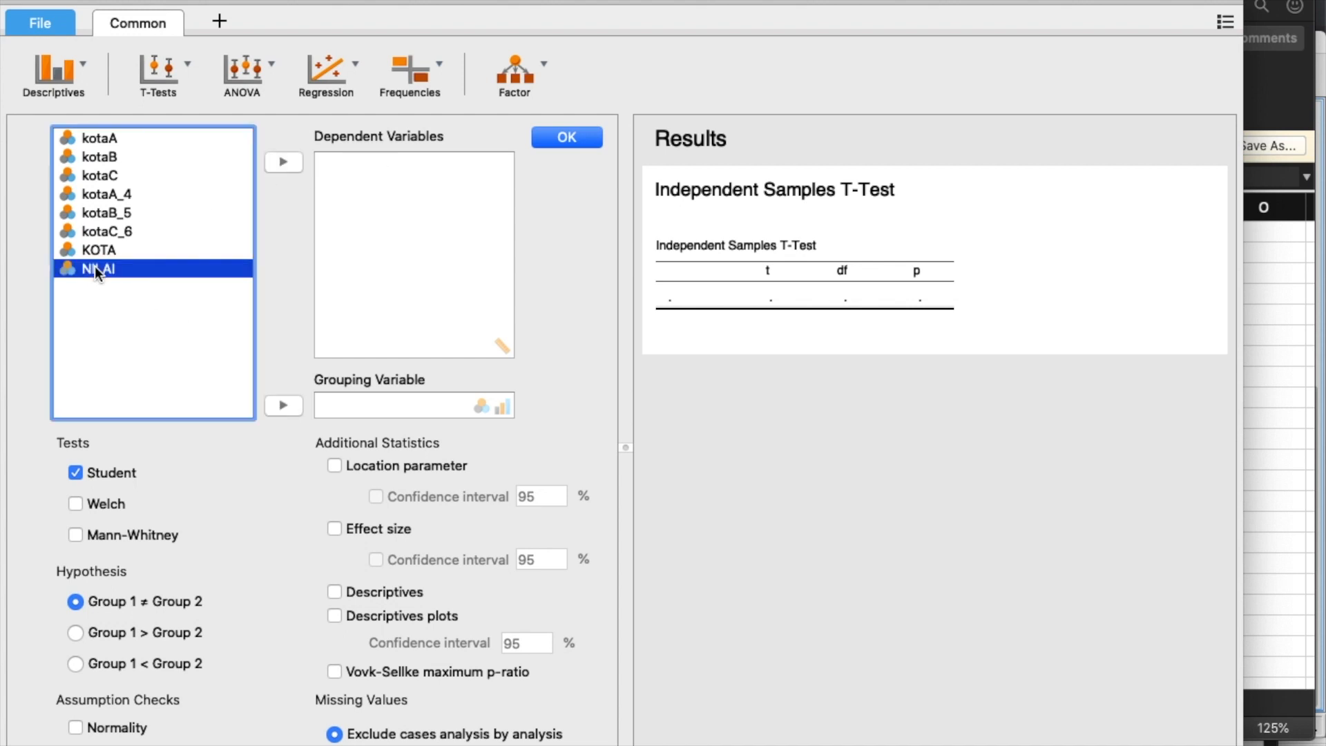
pyautogui.click(283, 164)
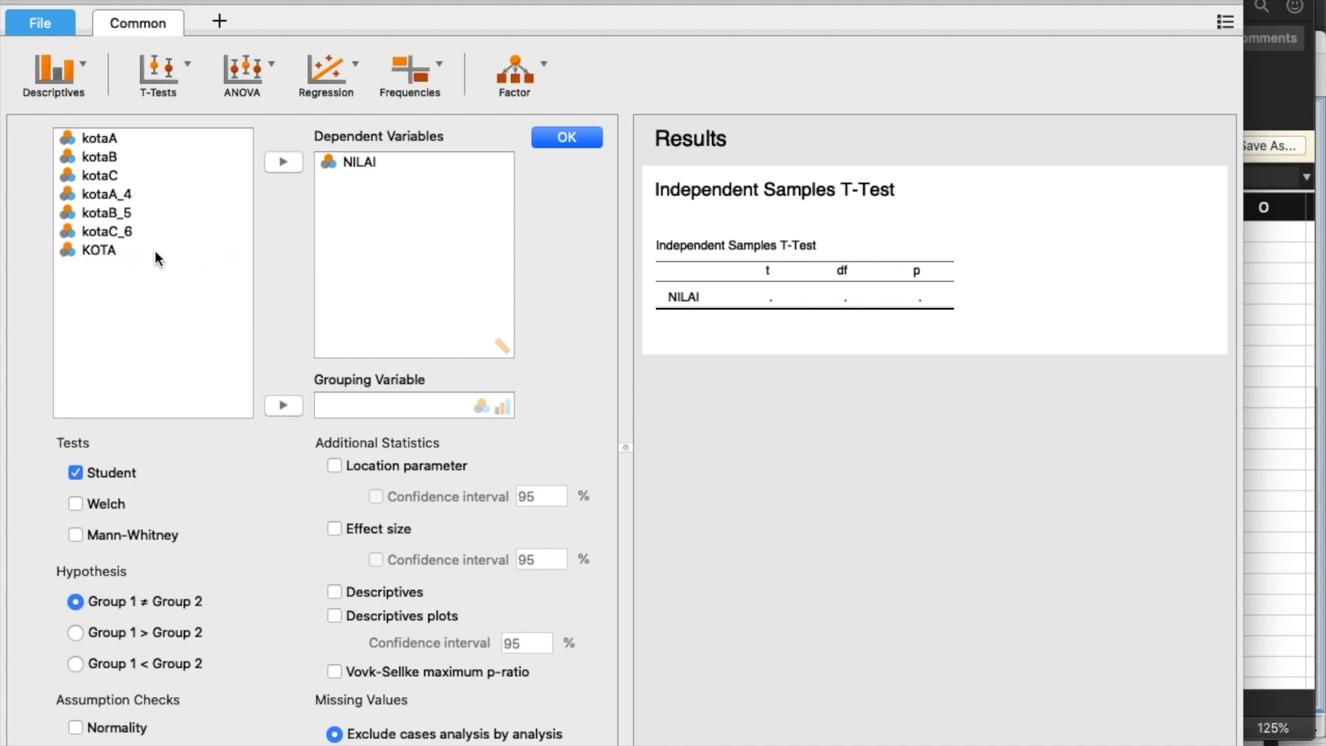
pyautogui.click(100, 253)
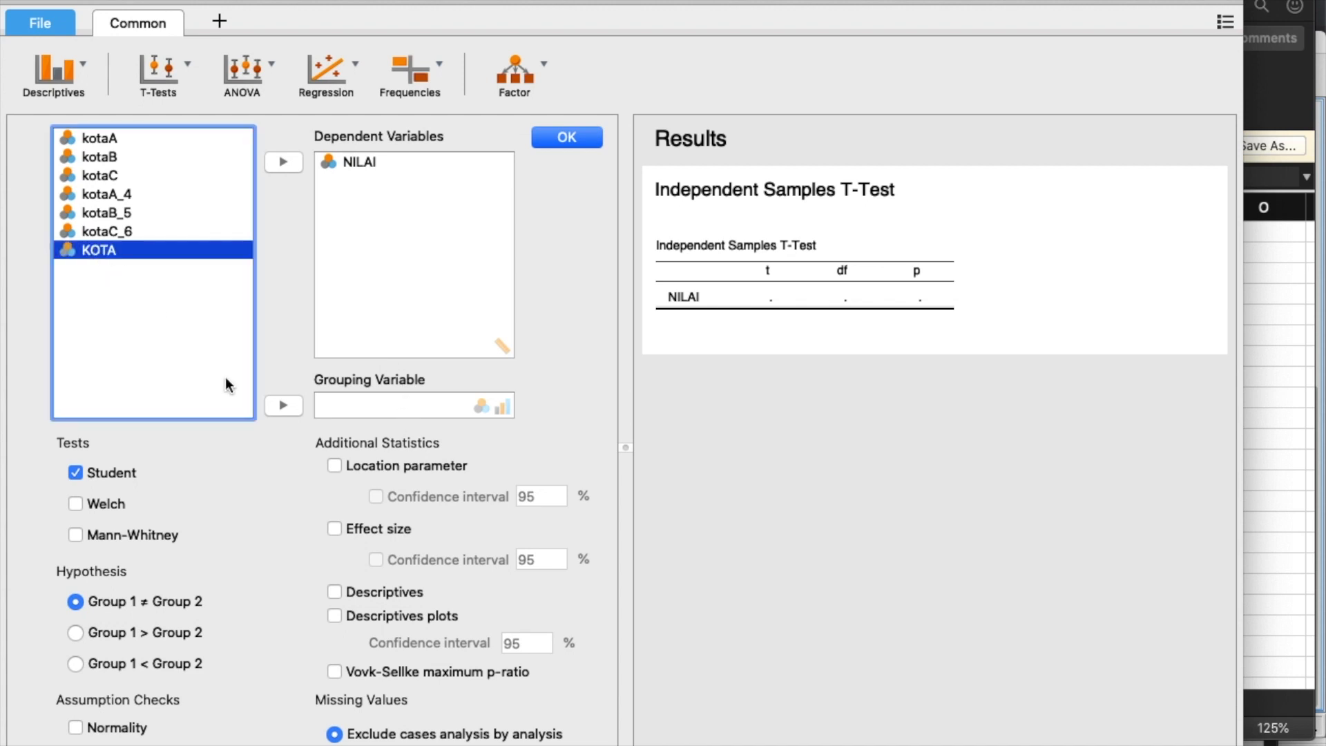
pyautogui.click(281, 406)
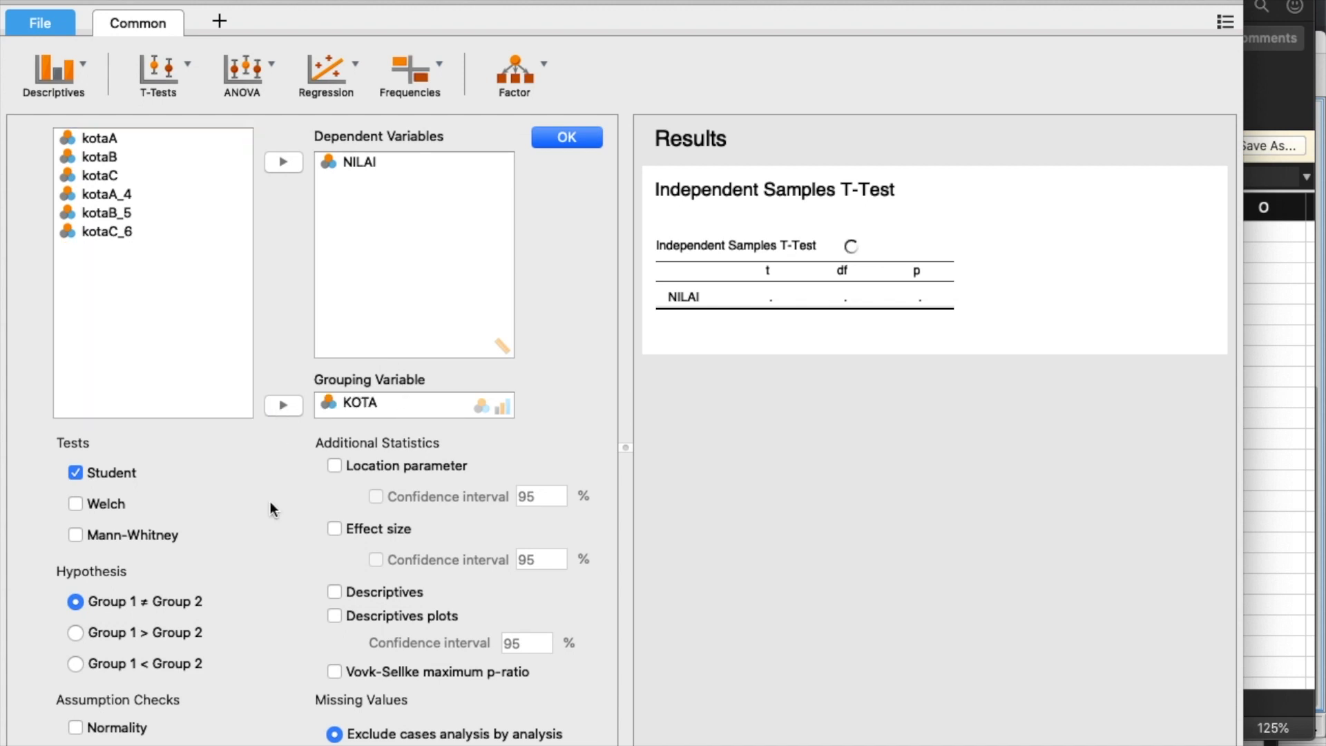
pyautogui.scroll(-1, 270, 501)
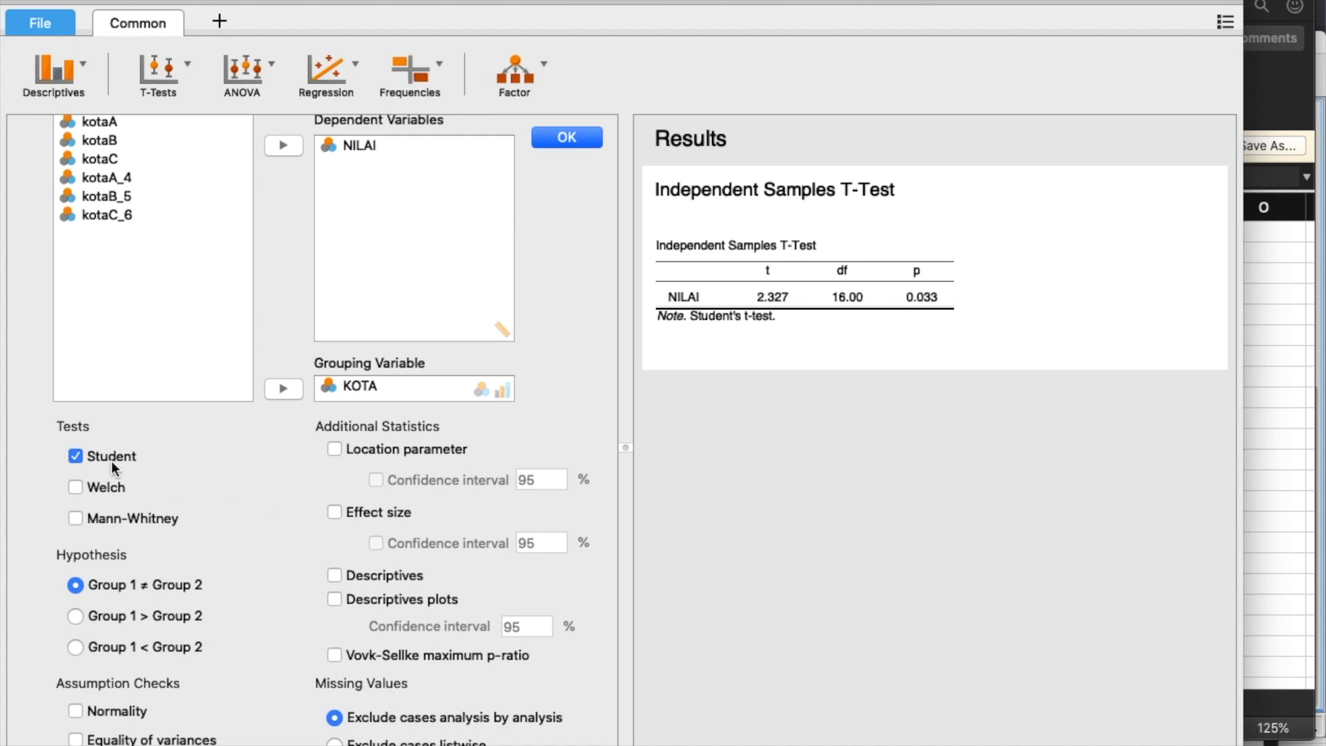
pyautogui.click(135, 516)
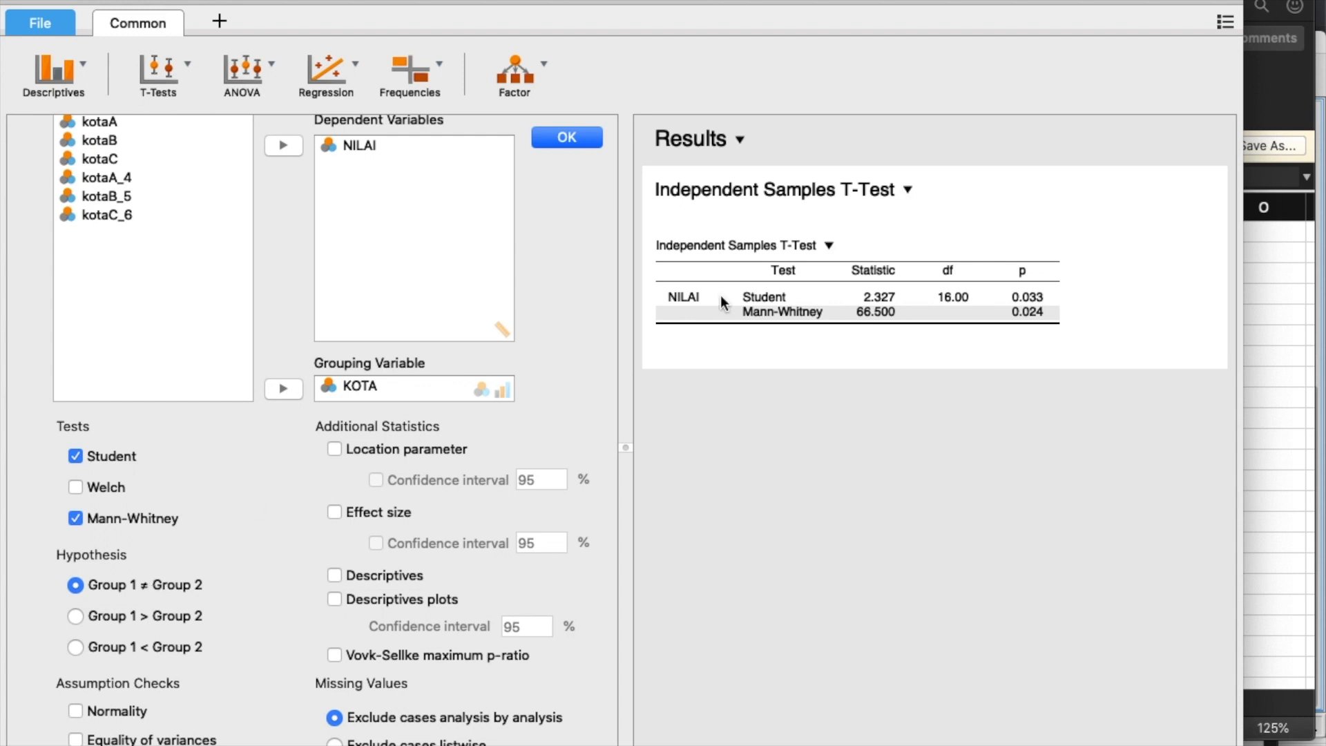
# Step: Copy the Independent Samples T-Test results table and paste it below the t-test conclusion in the Word document
pyautogui.click(828, 246)
pyautogui.click(799, 259)
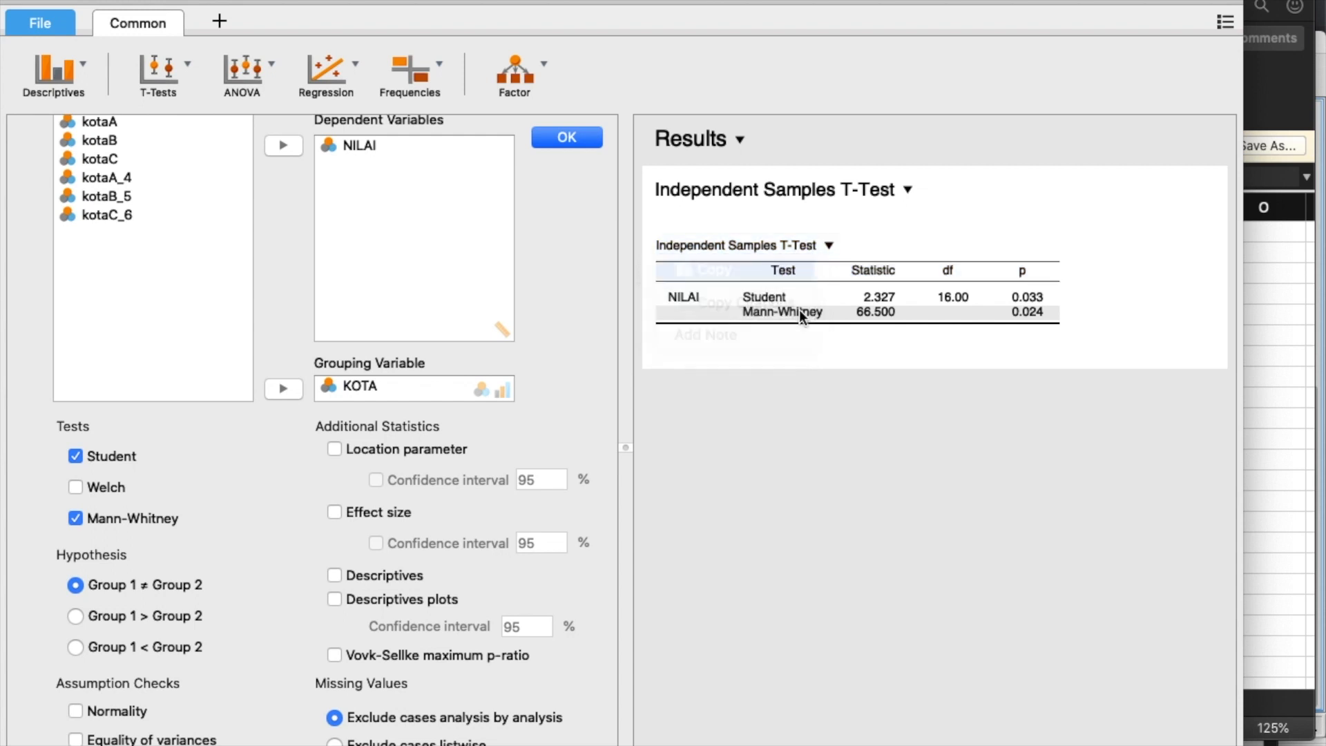
pyautogui.hotkey('ctrl', 'Up')
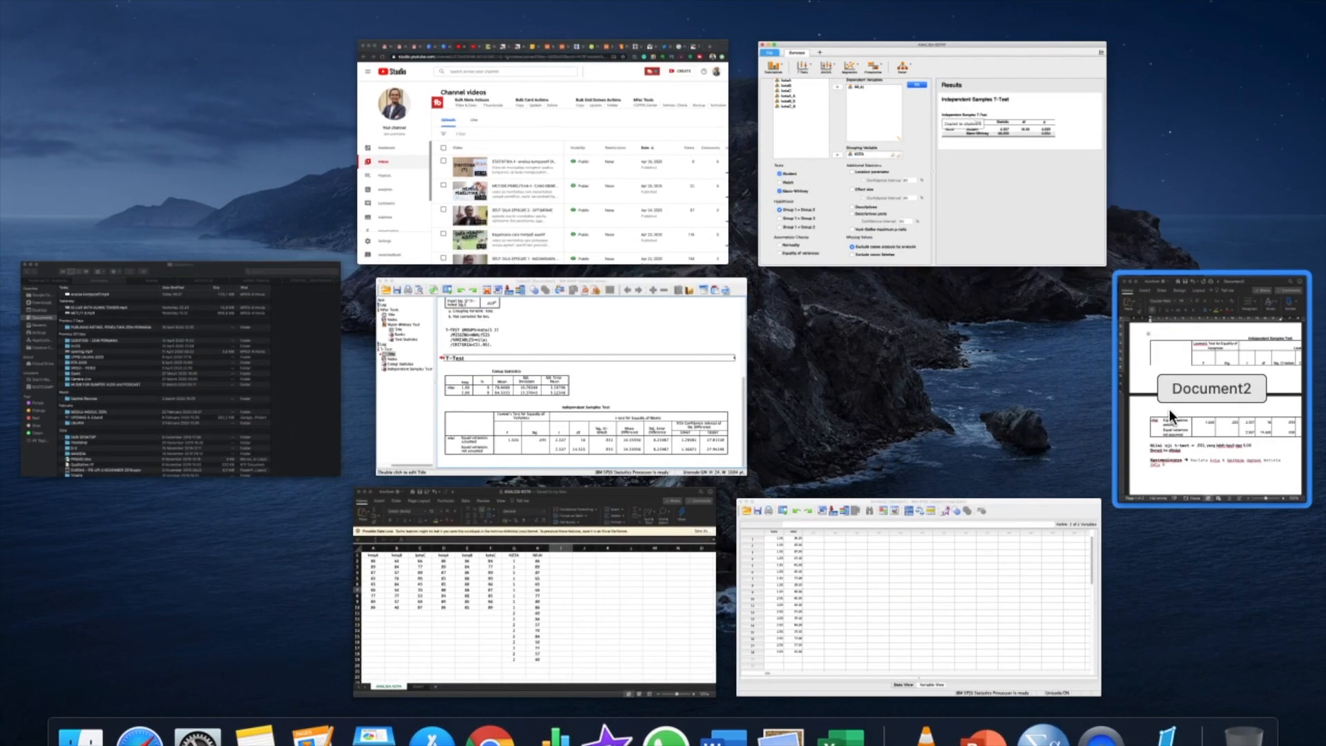
pyautogui.click(1170, 413)
pyautogui.scroll(-2, 1046, 577)
pyautogui.click(784, 526)
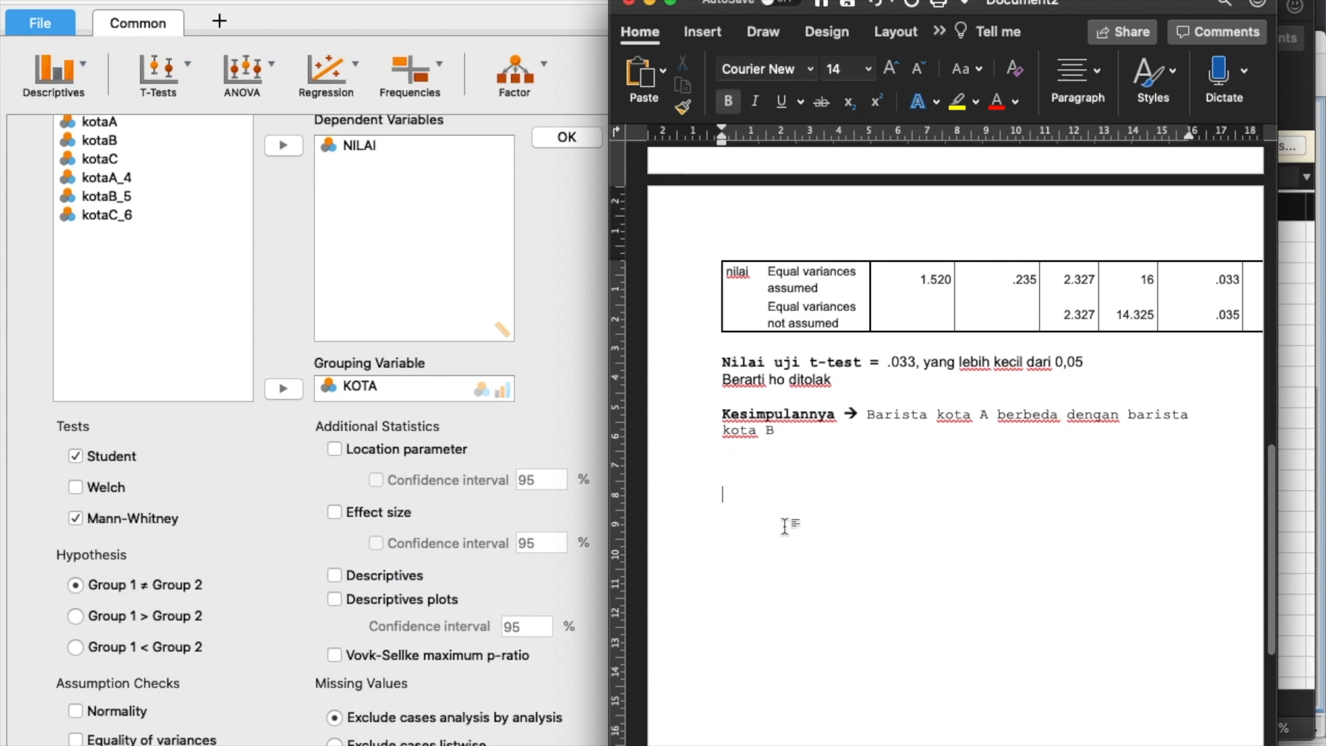
pyautogui.press('super+v')
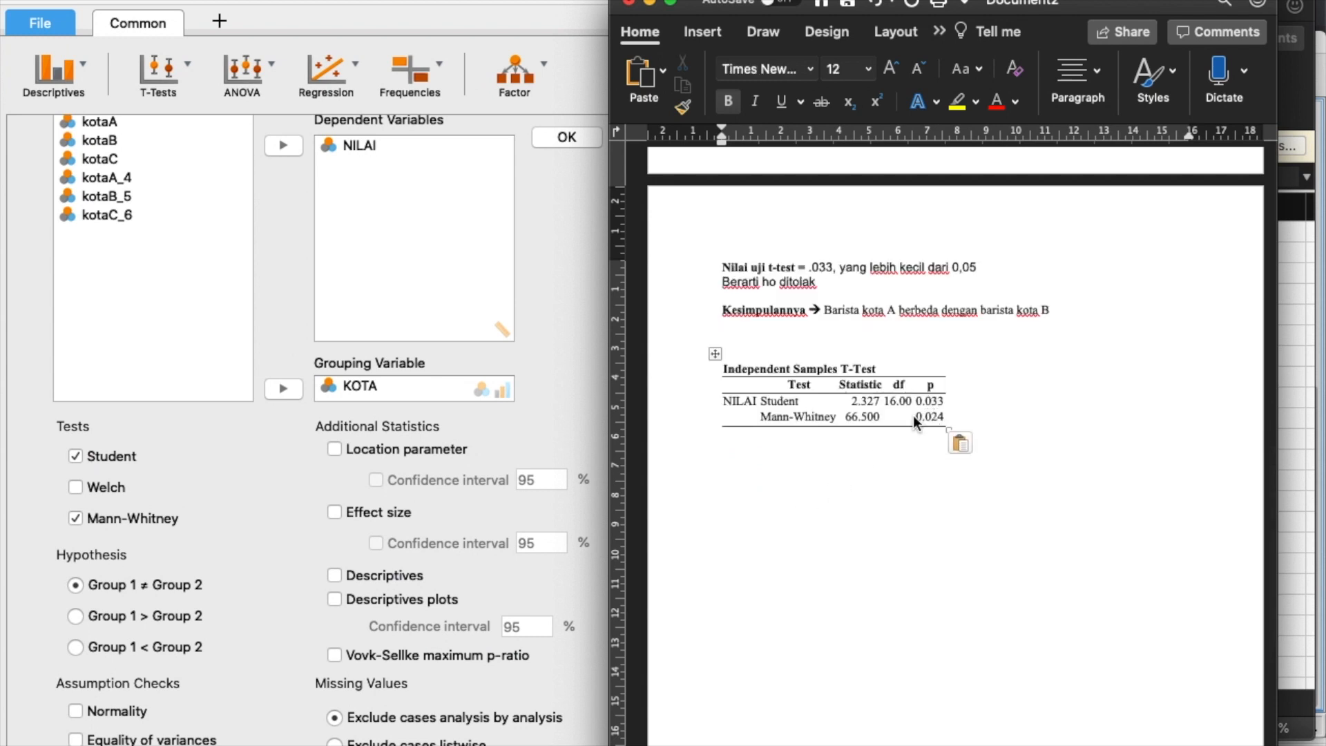
pyautogui.scroll(5, 913, 416)
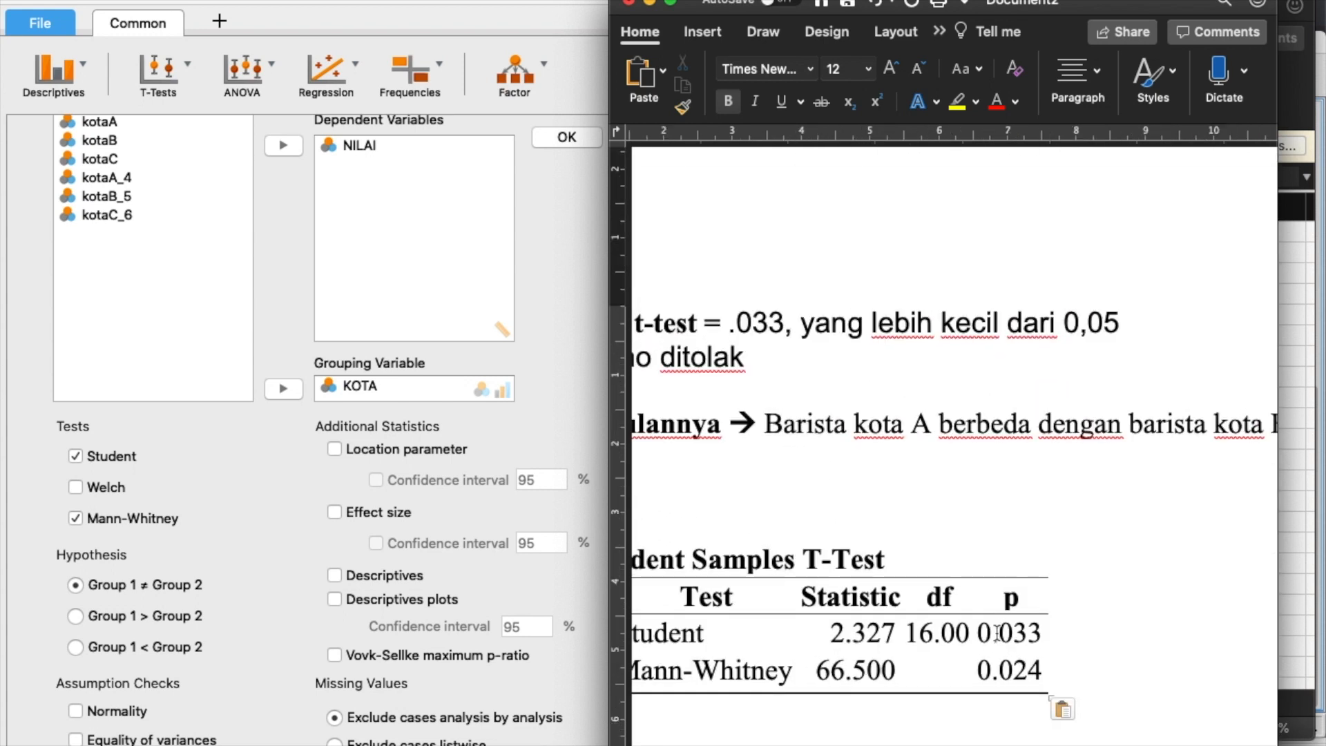
# Step: Compare the Student and Mann-Whitney p-values in the pasted JASP table with the SPSS results and conclusions in the document
pyautogui.doubleClick(749, 318)
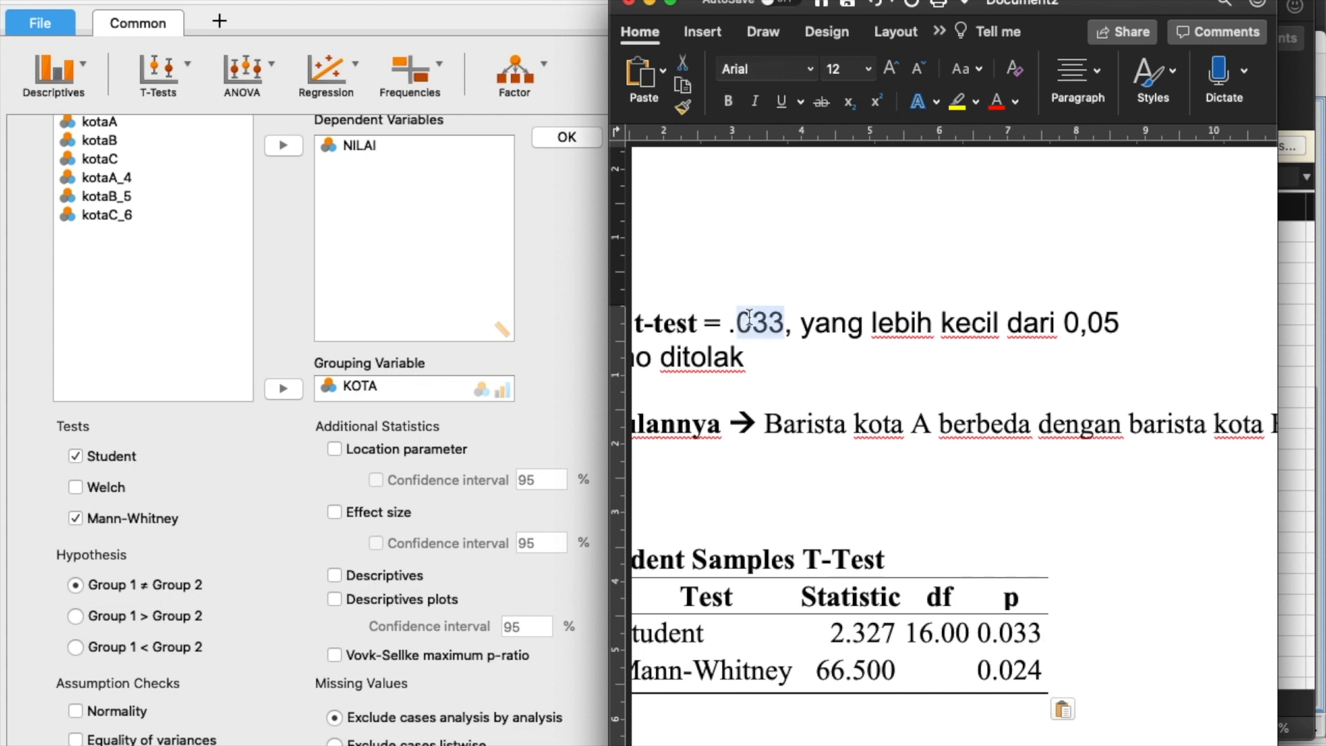
pyautogui.doubleClick(1027, 632)
pyautogui.doubleClick(1010, 668)
pyautogui.scroll(15, 1028, 677)
pyautogui.scroll(-15, 1028, 677)
pyautogui.scroll(-3, 1023, 670)
pyautogui.scroll(3, 1022, 671)
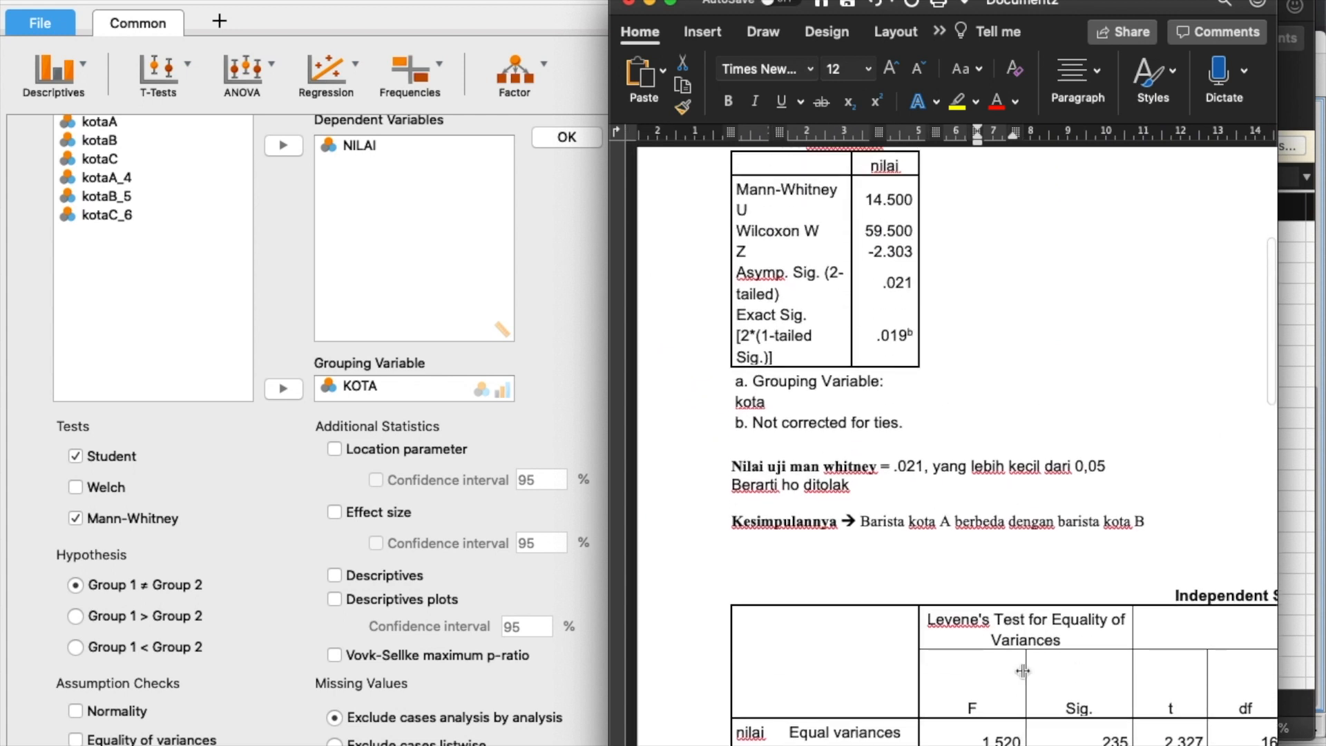
pyautogui.scroll(-3, 1023, 671)
pyautogui.hscroll(1, 1023, 670)
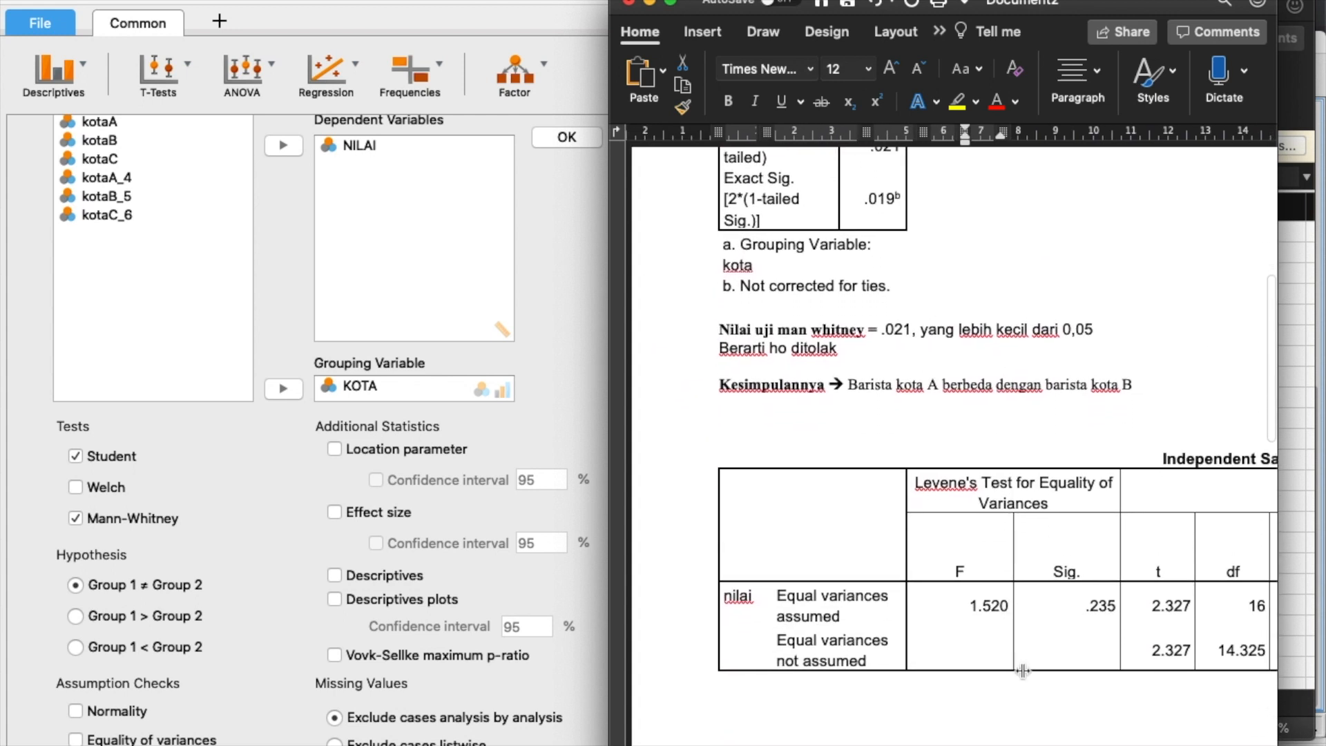
pyautogui.scroll(3, 1023, 670)
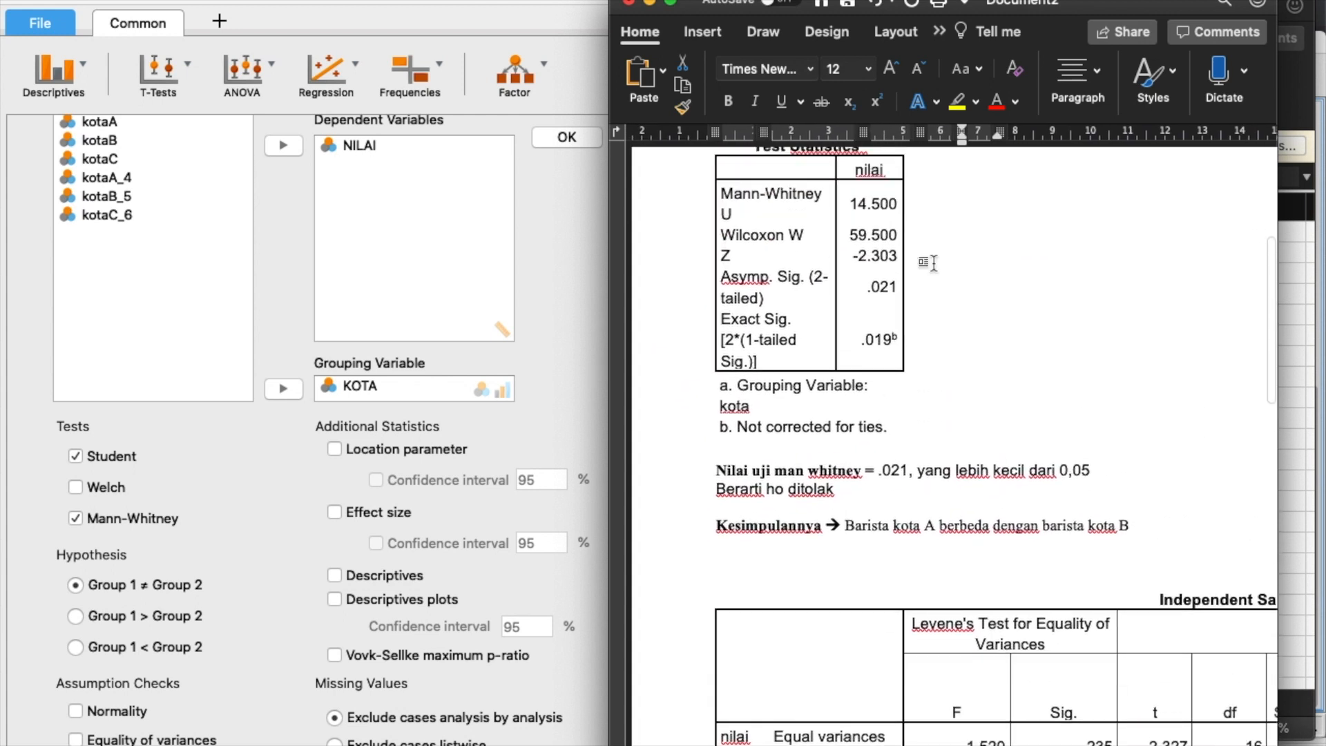
pyautogui.click(882, 289)
pyautogui.scroll(-10, 883, 289)
pyautogui.scroll(3, 883, 291)
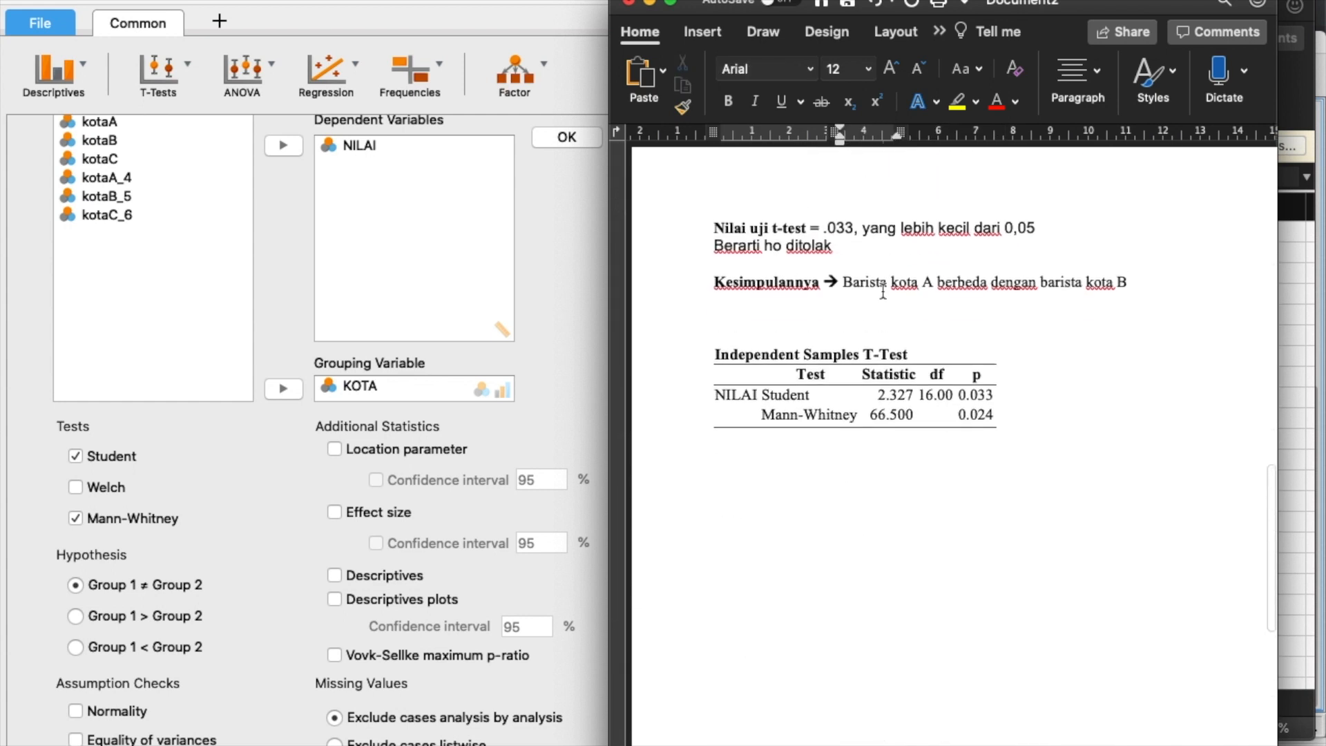
pyautogui.scroll(1, 883, 291)
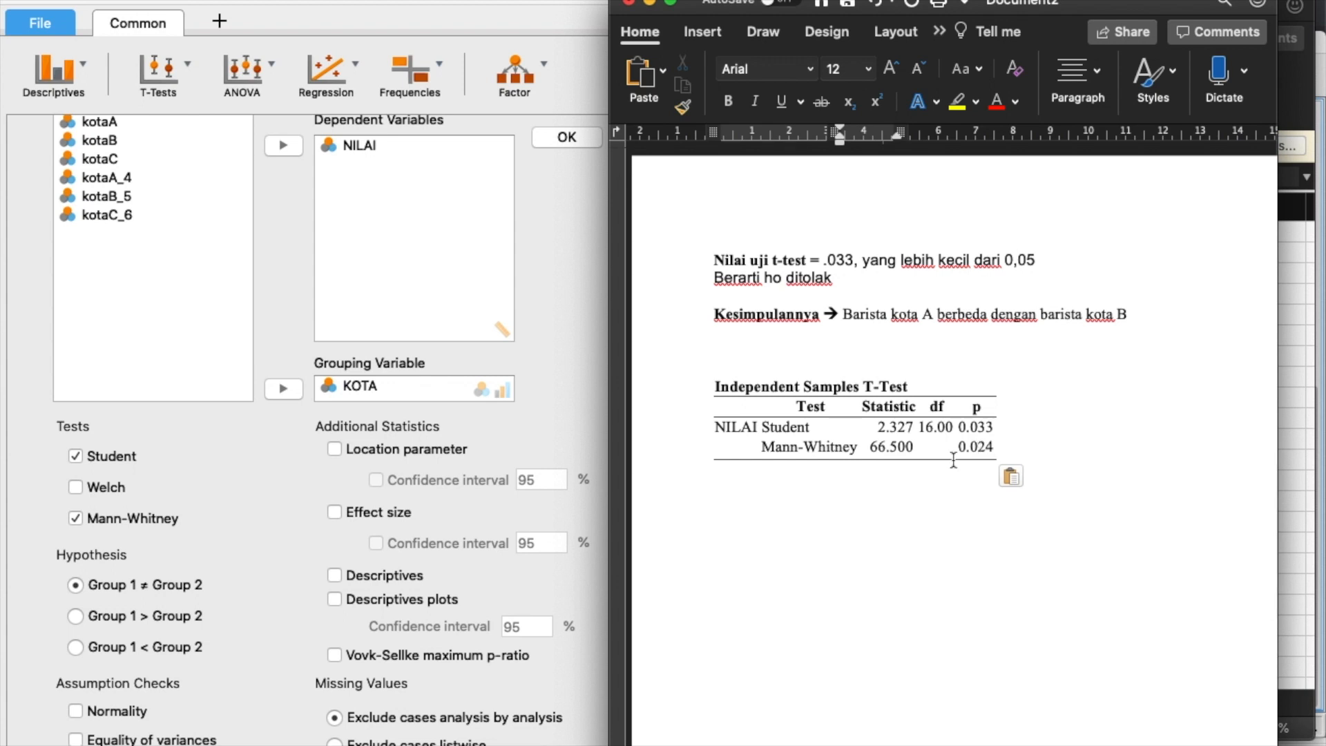
# Step: Check the Independent Samples T-Test results in JASP against the pasted table, returning to the Word document
pyautogui.click(570, 356)
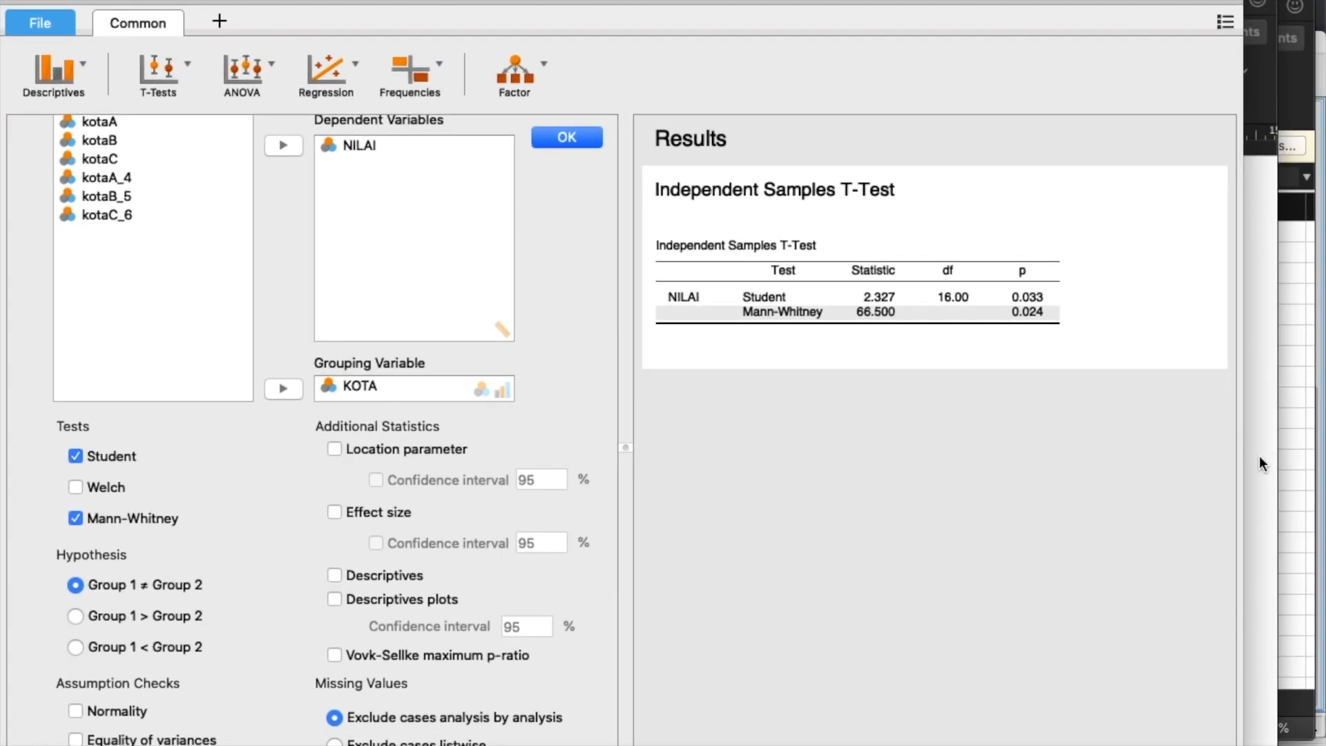
pyautogui.click(1261, 463)
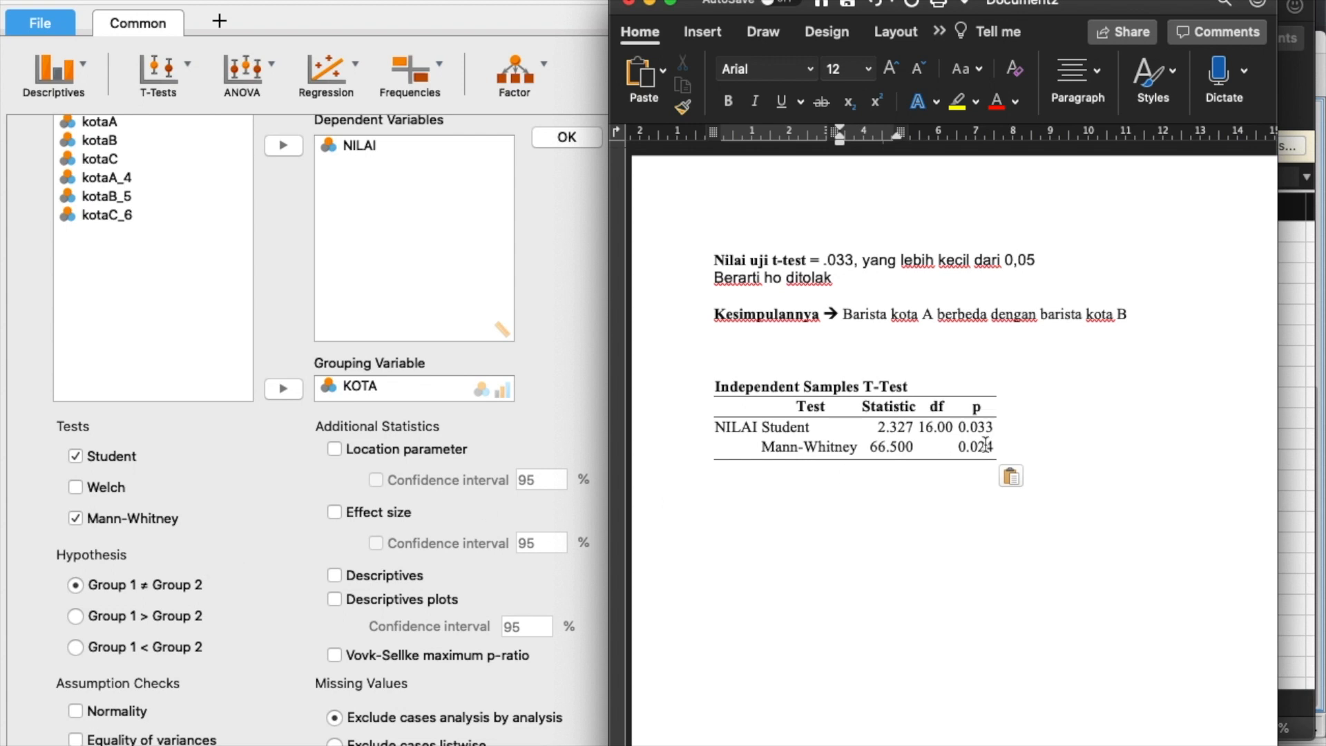
pyautogui.click(873, 494)
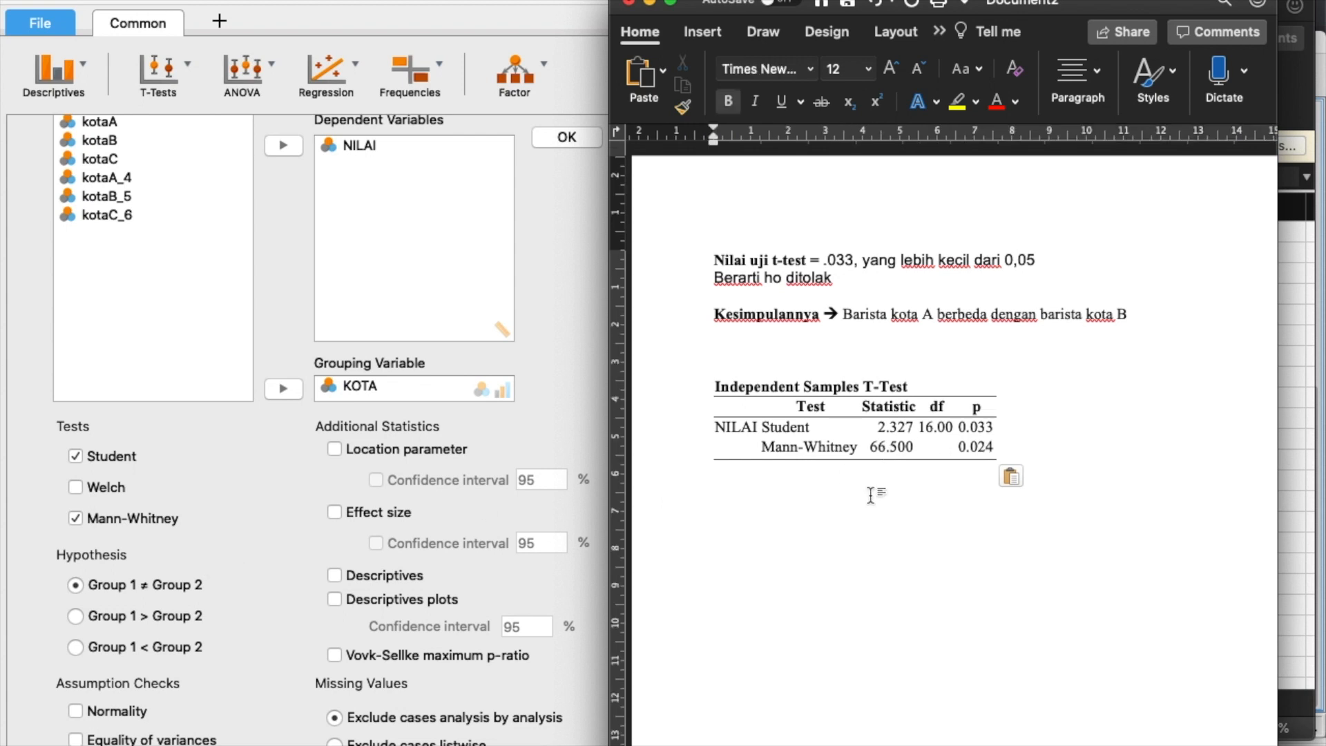
pyautogui.scroll(2, 870, 492)
pyautogui.scroll(5, 870, 495)
# Step: Switch to the ANALISA KOTA workbook in Excel and examine the kotaA, kotaB, kotaC and stacked KOTA and NILAI columns
pyautogui.hotkey('ctrl', 'Up')
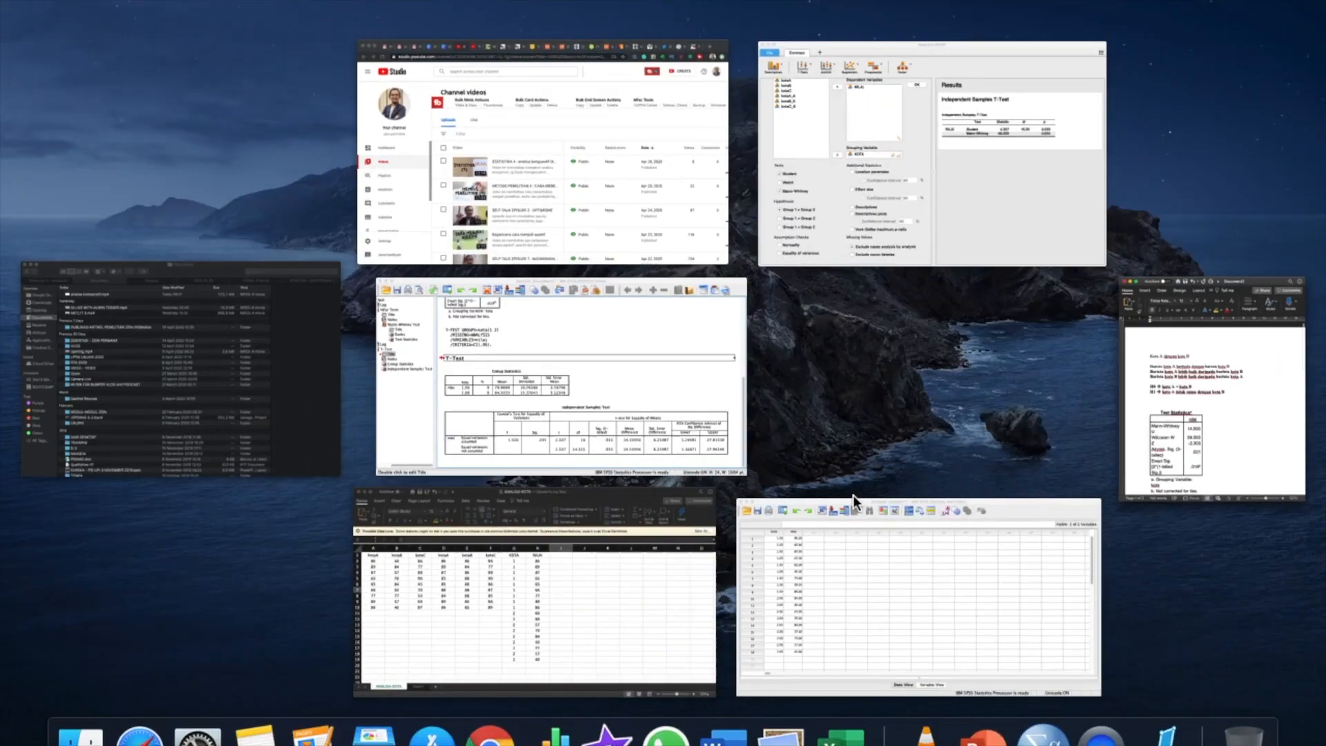
pyautogui.click(529, 570)
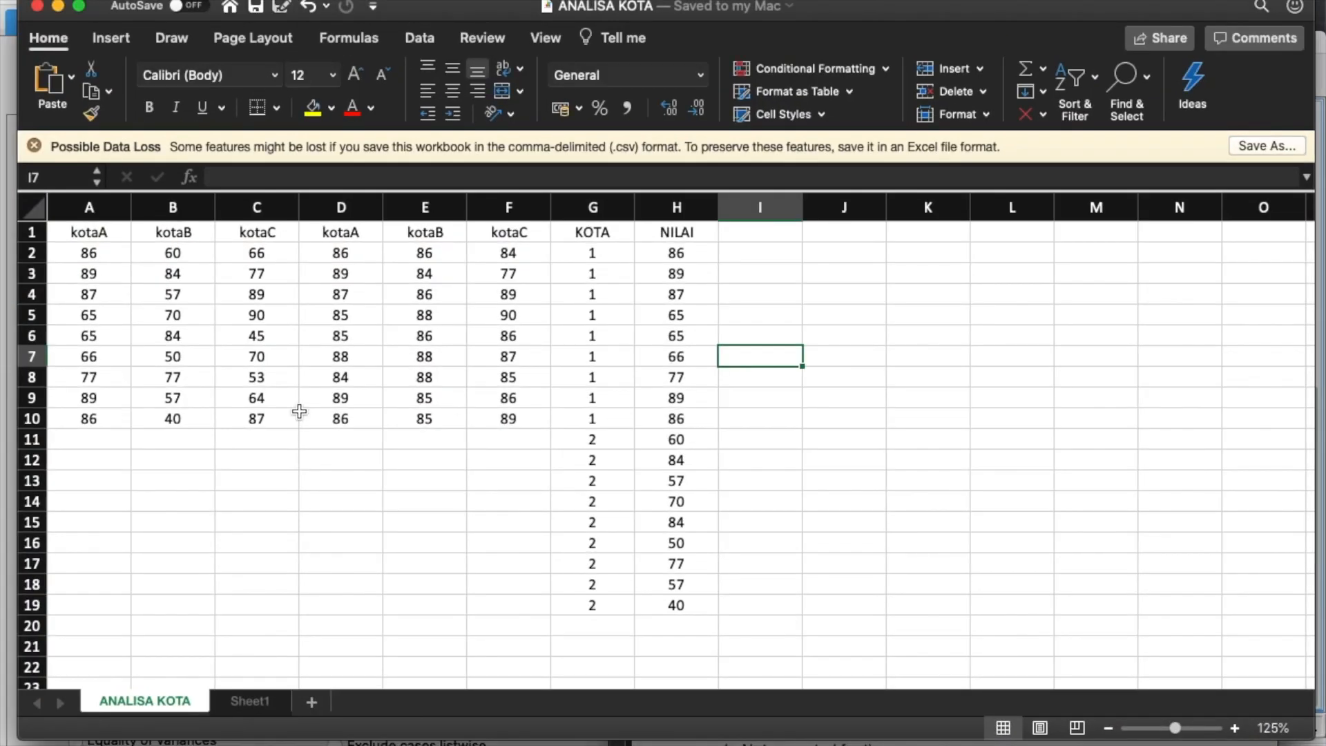
pyautogui.scroll(3, 299, 408)
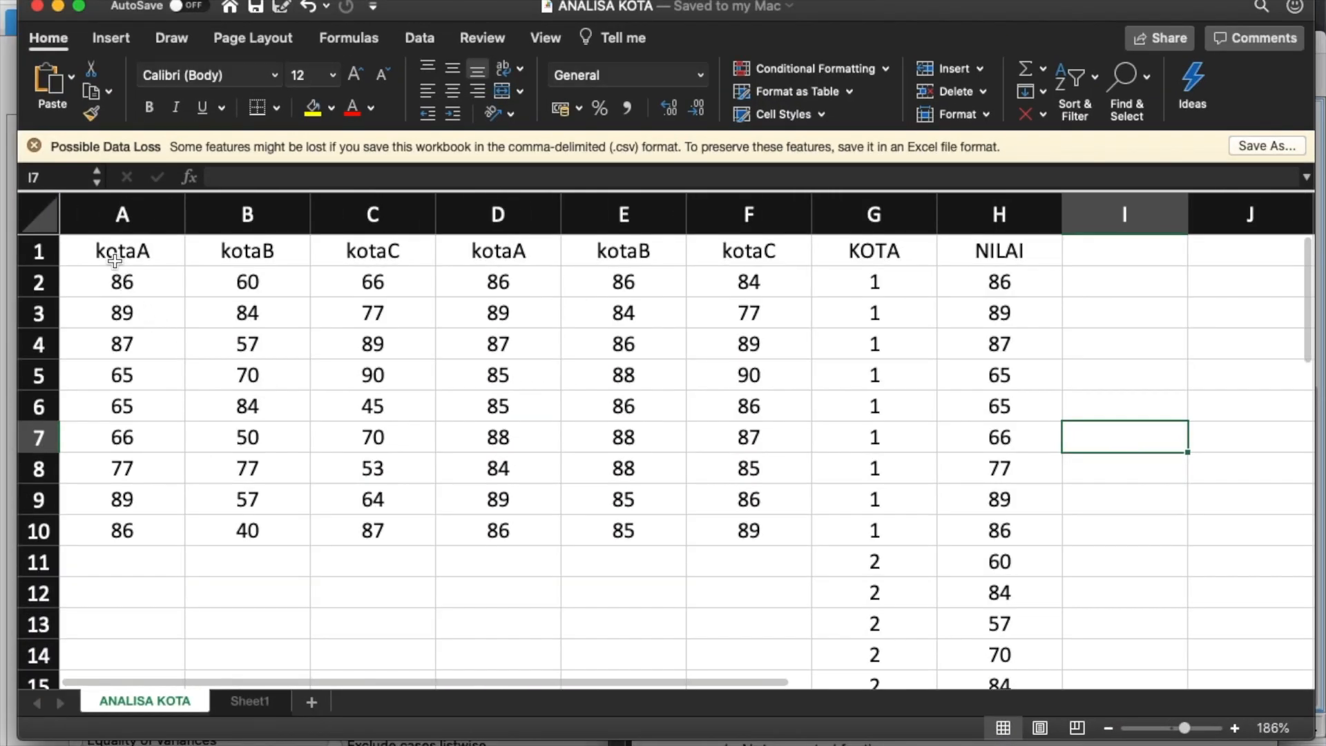
pyautogui.click(115, 257)
pyautogui.click(231, 259)
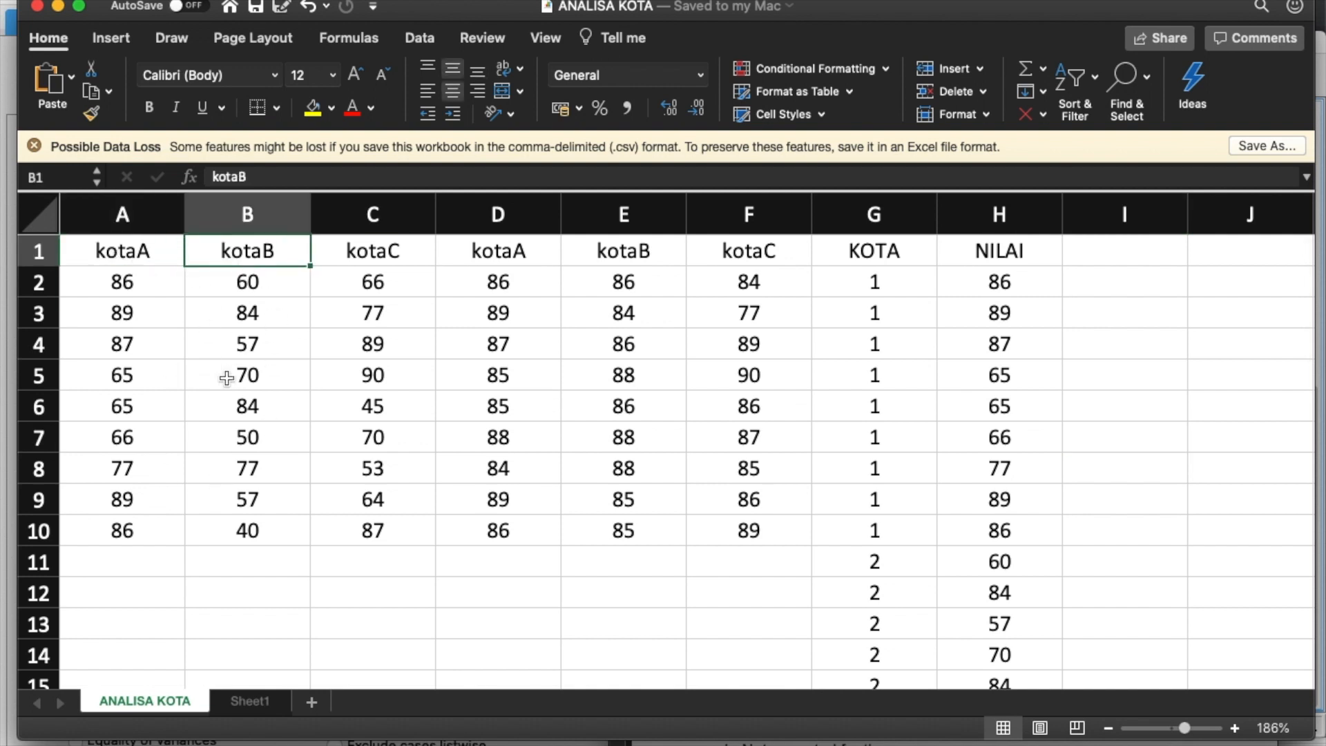
pyautogui.click(379, 256)
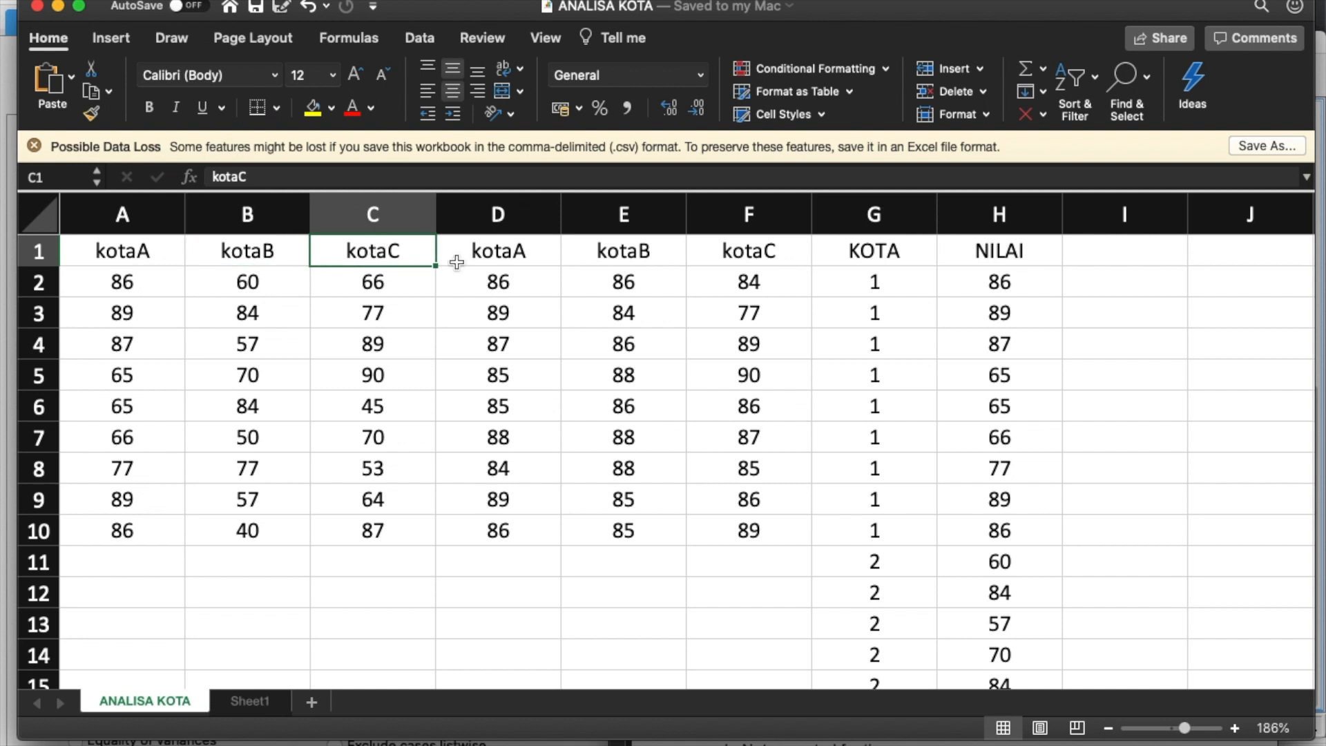
pyautogui.scroll(-4, 941, 366)
pyautogui.scroll(4, 941, 367)
pyautogui.scroll(-4, 941, 369)
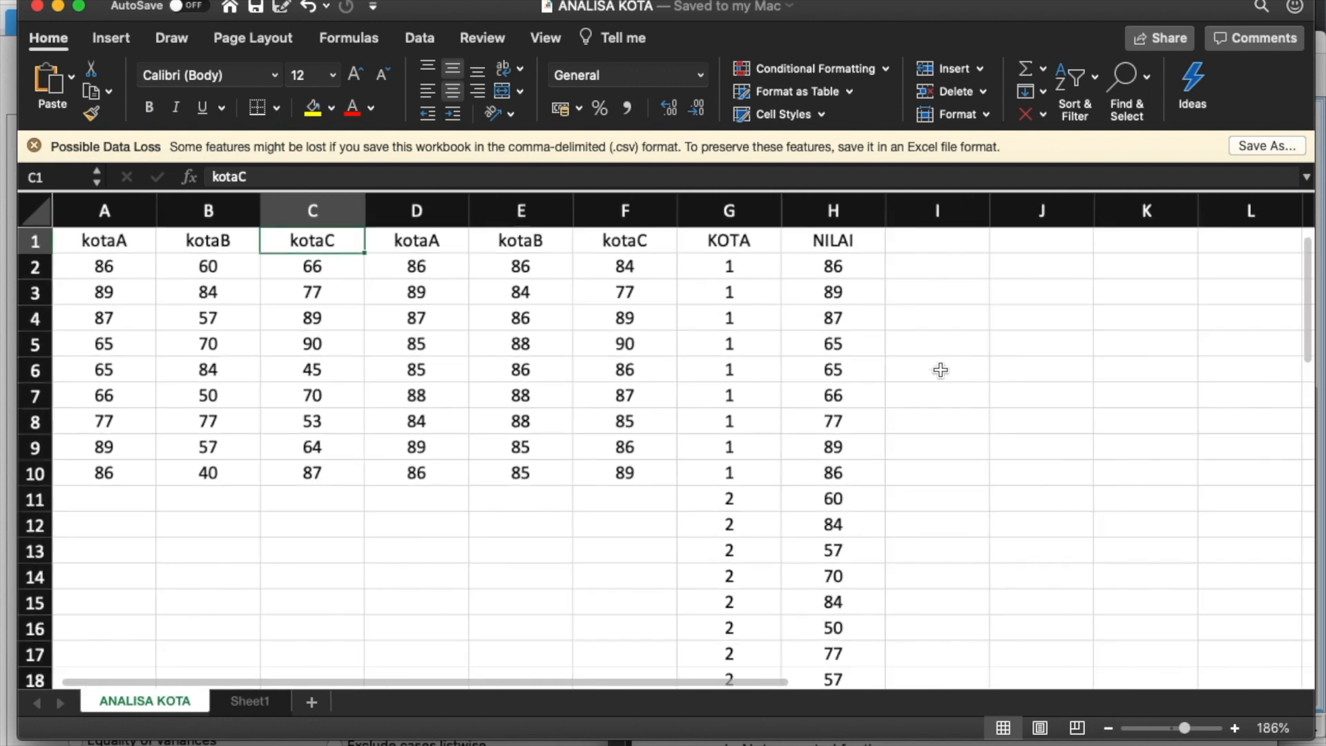
pyautogui.click(625, 254)
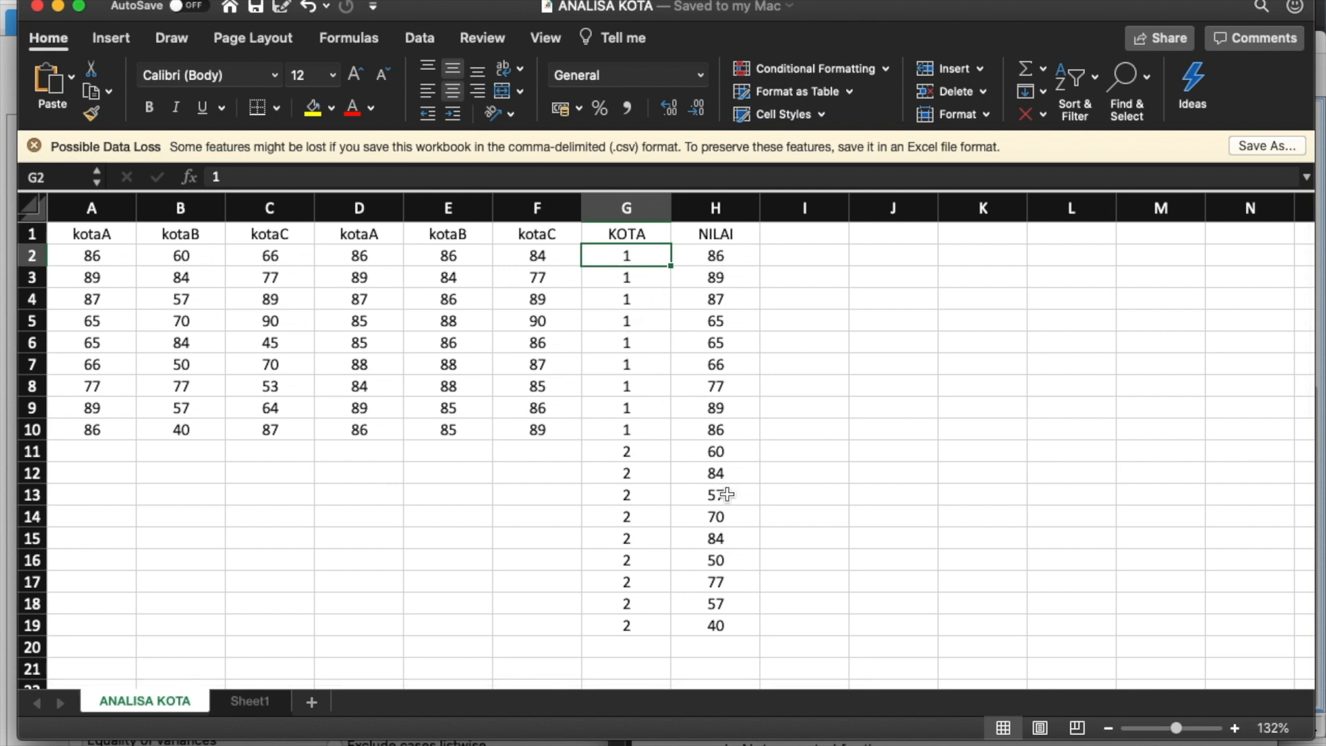
pyautogui.scroll(5, 436, 444)
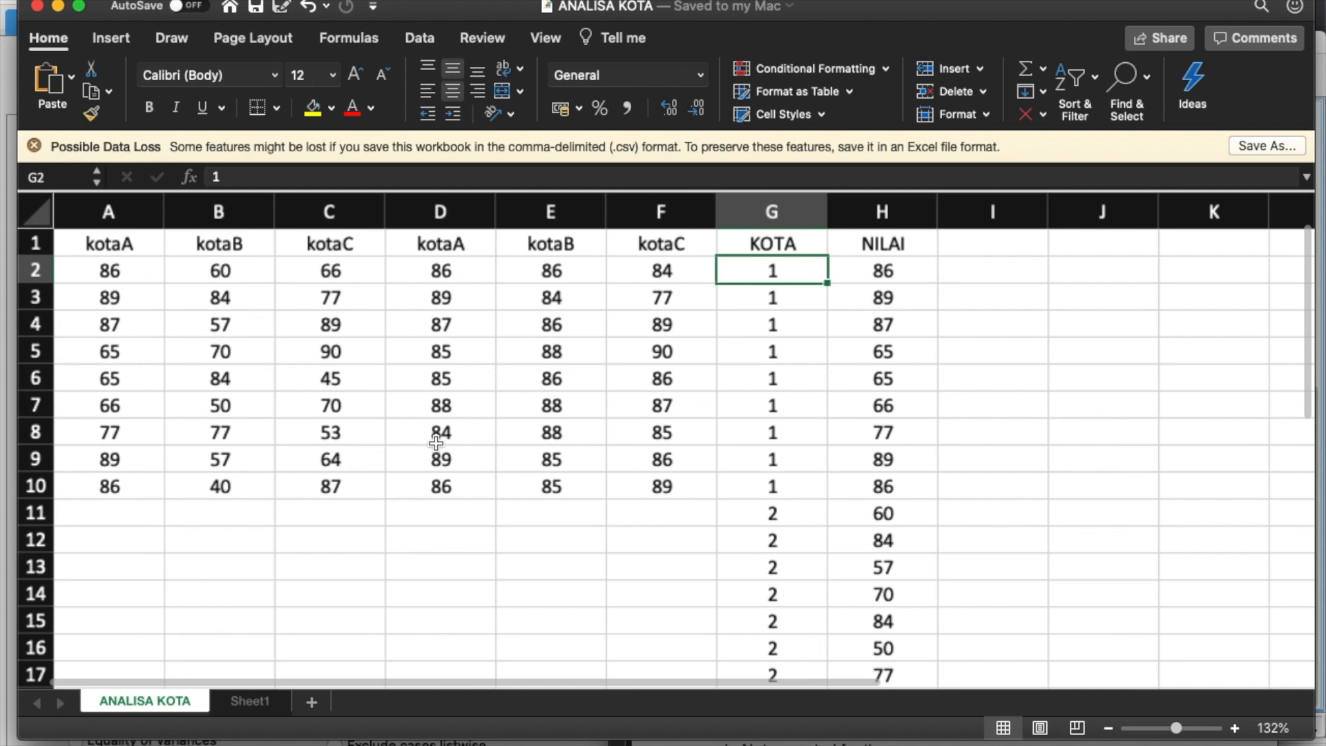
# Step: Switch to the Word document and review it from the hypotheses down to the pasted JASP table
pyautogui.hotkey('ctrl', 'Up')
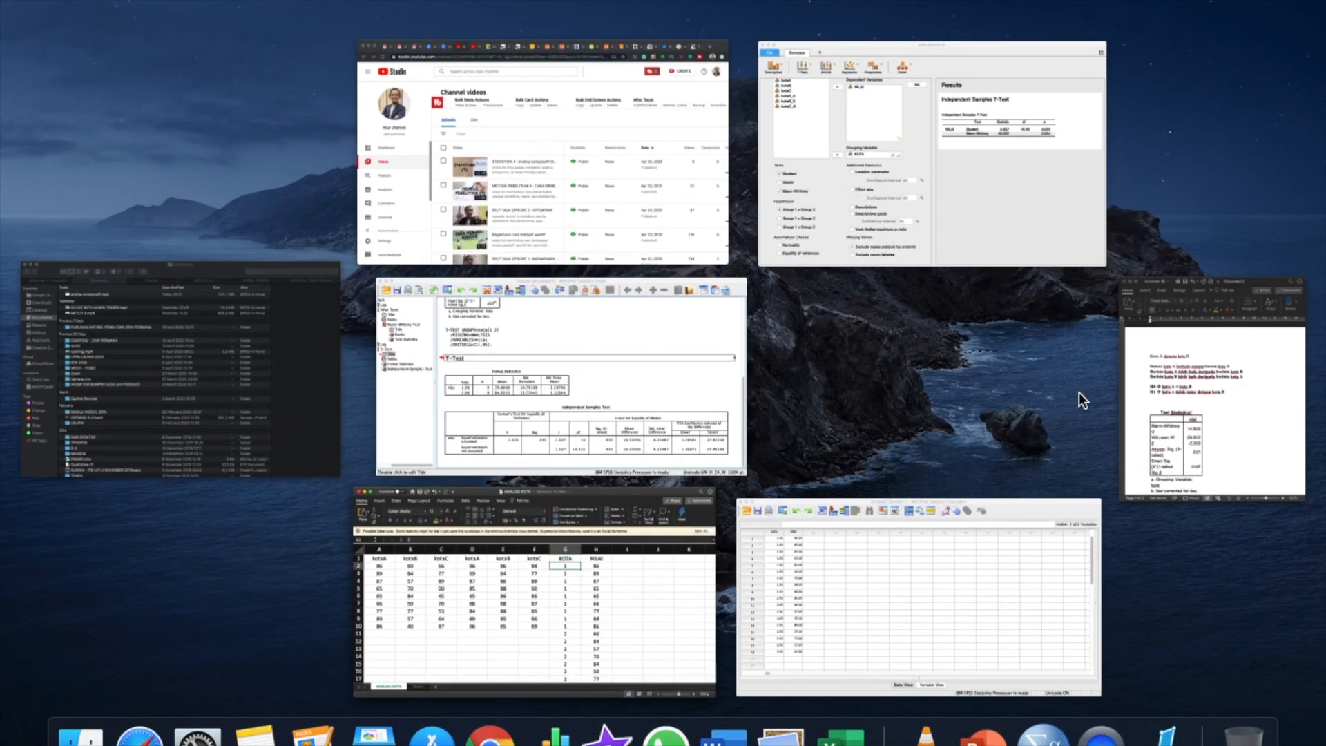
pyautogui.click(1186, 384)
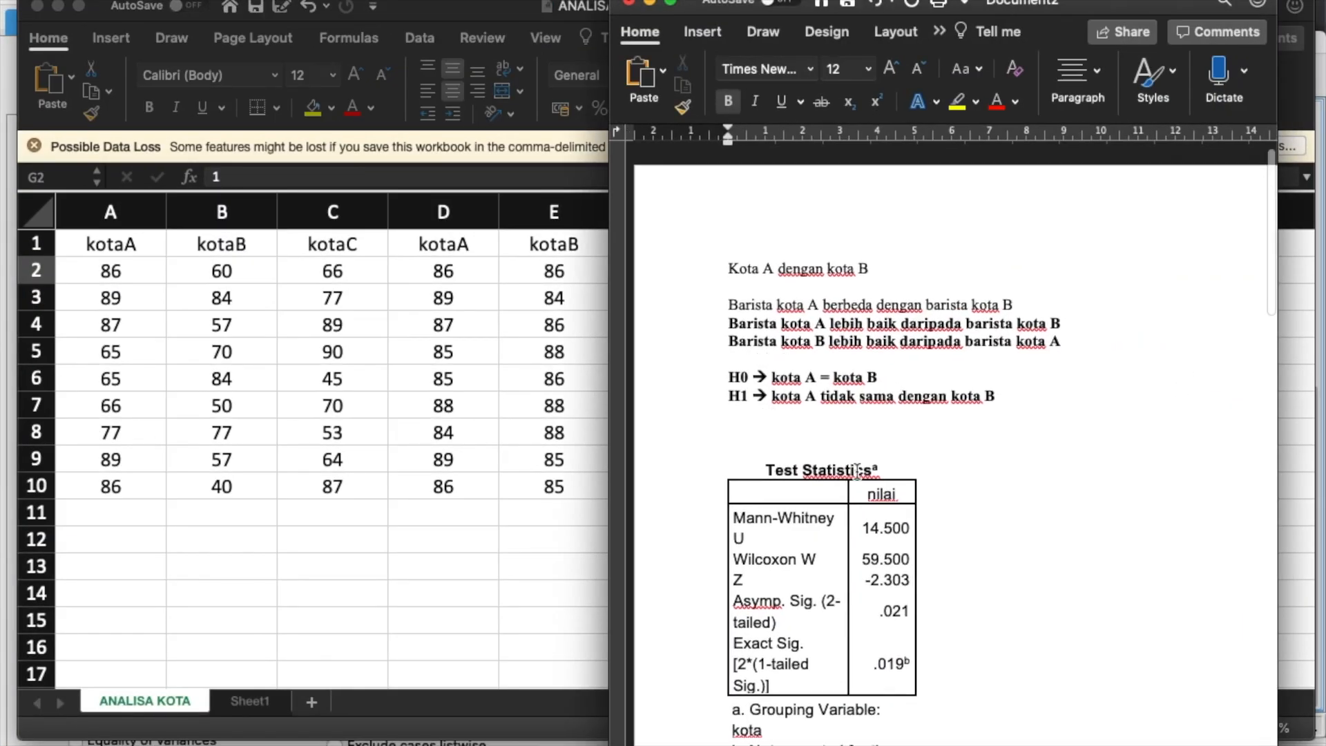
pyautogui.scroll(-15, 960, 492)
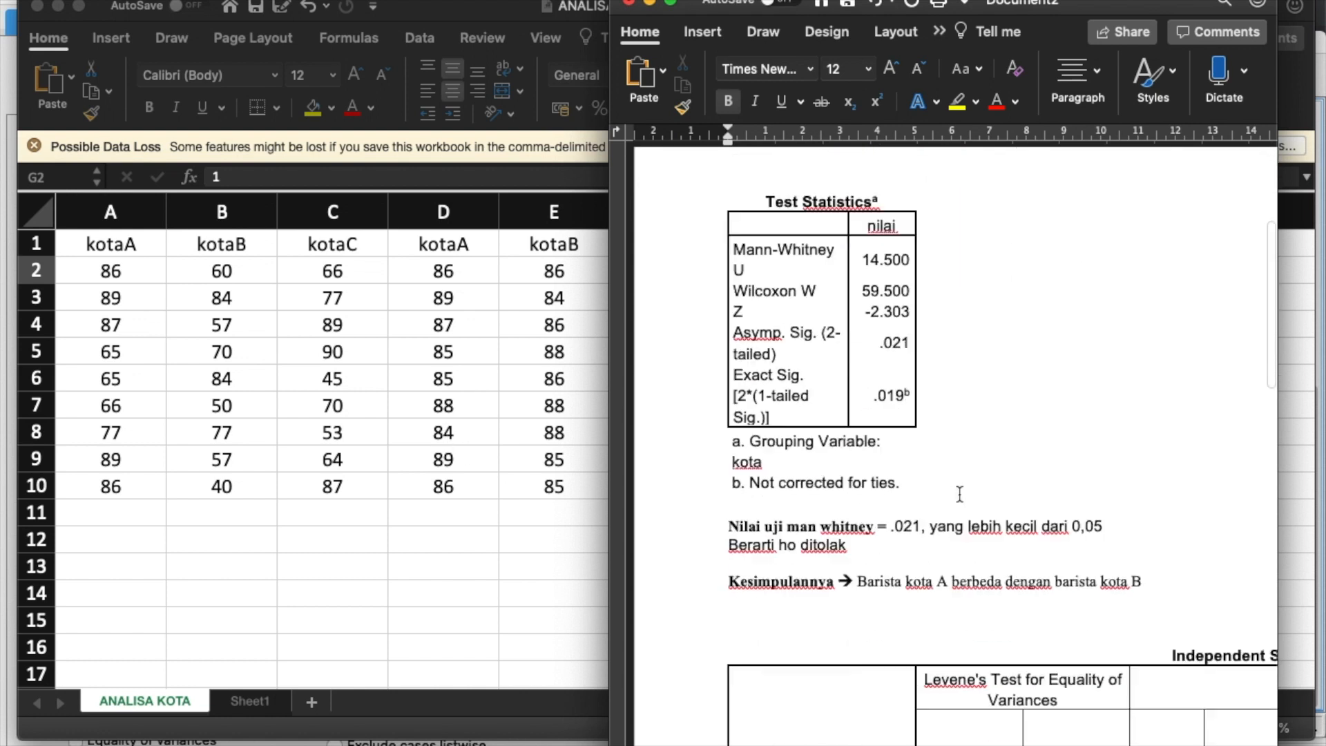
pyautogui.write('Independent Samples T-Test Test\tStatistic\tdf\tp NILAI\tStudent\t2.327\t16.00\t0.033 \tMann-Whitney\t66.500\t\t0.024')
pyautogui.scroll(-2, 956, 494)
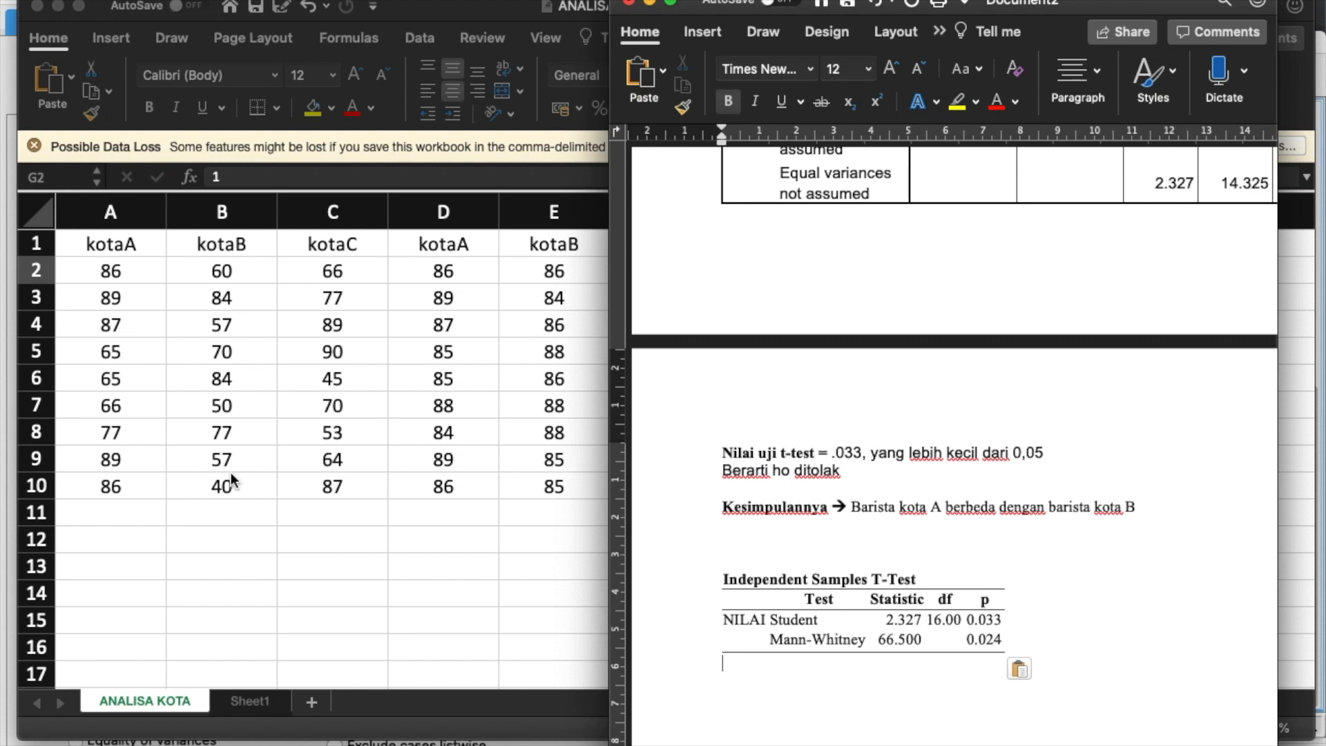
# Step: Look at the ANALISA KOTA data in Excel and return to Word to reread the results back up to the hypotheses
pyautogui.hotkey('ctrl', 'Up')
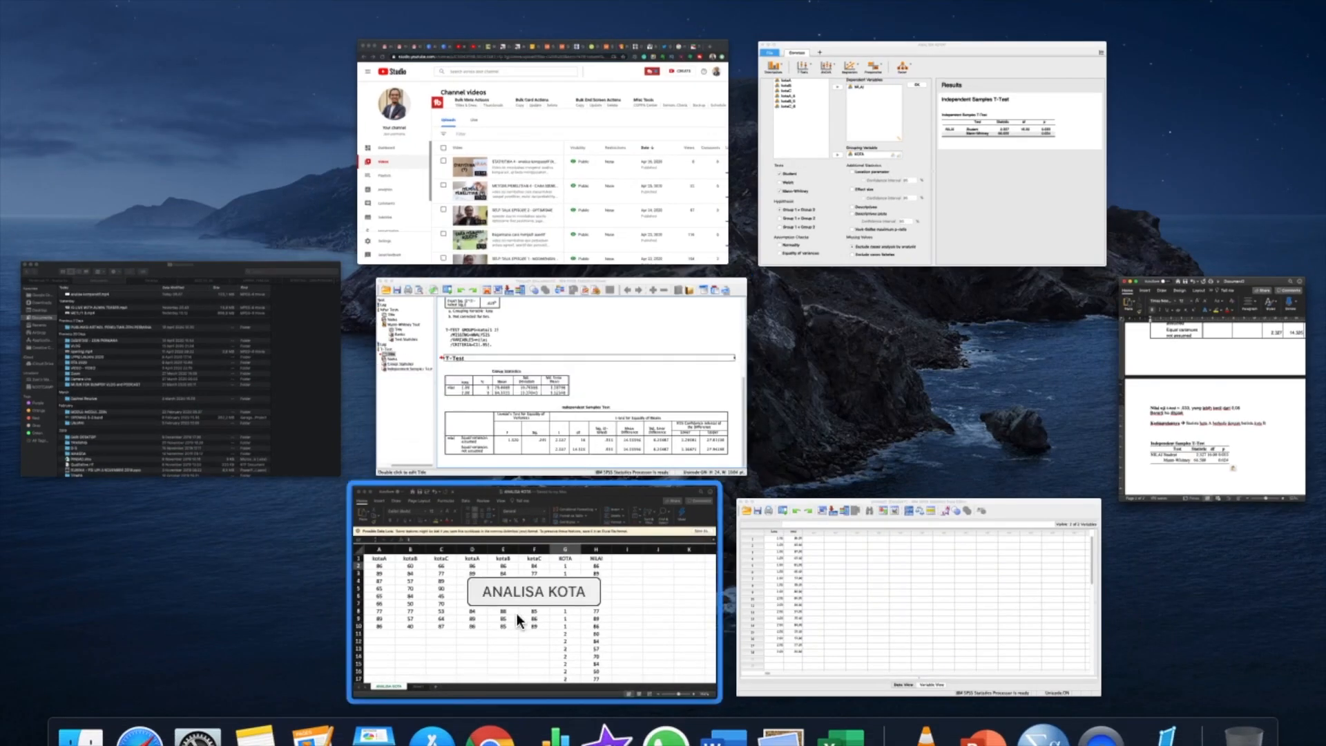
pyautogui.click(522, 559)
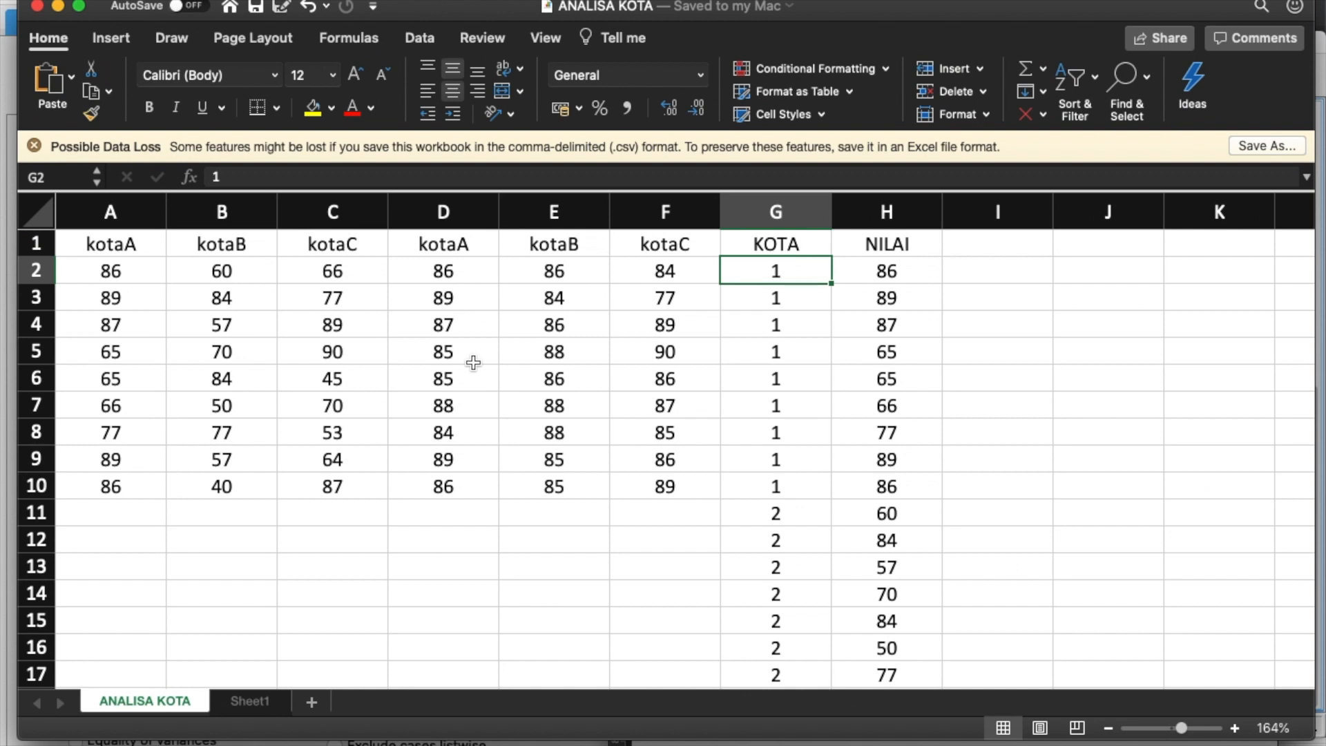
pyautogui.hotkey('ctrl', 'Up')
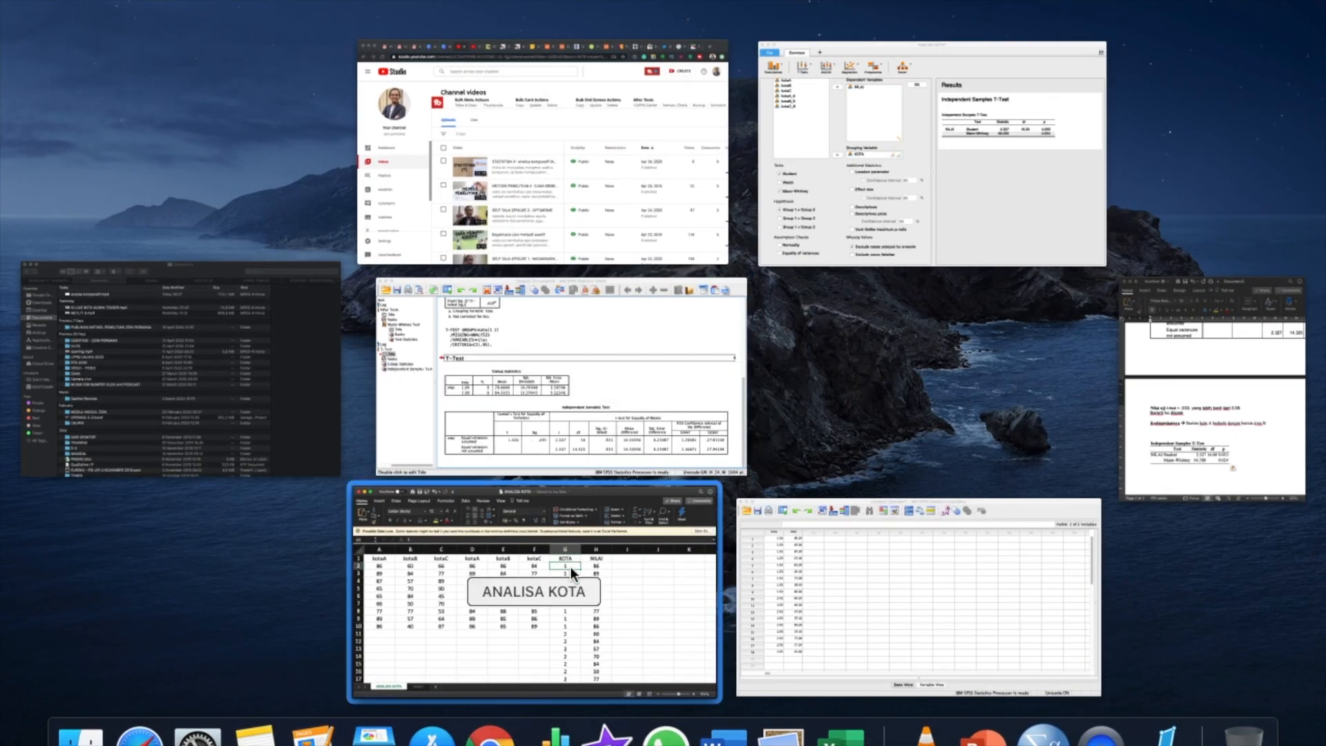
pyautogui.click(1236, 404)
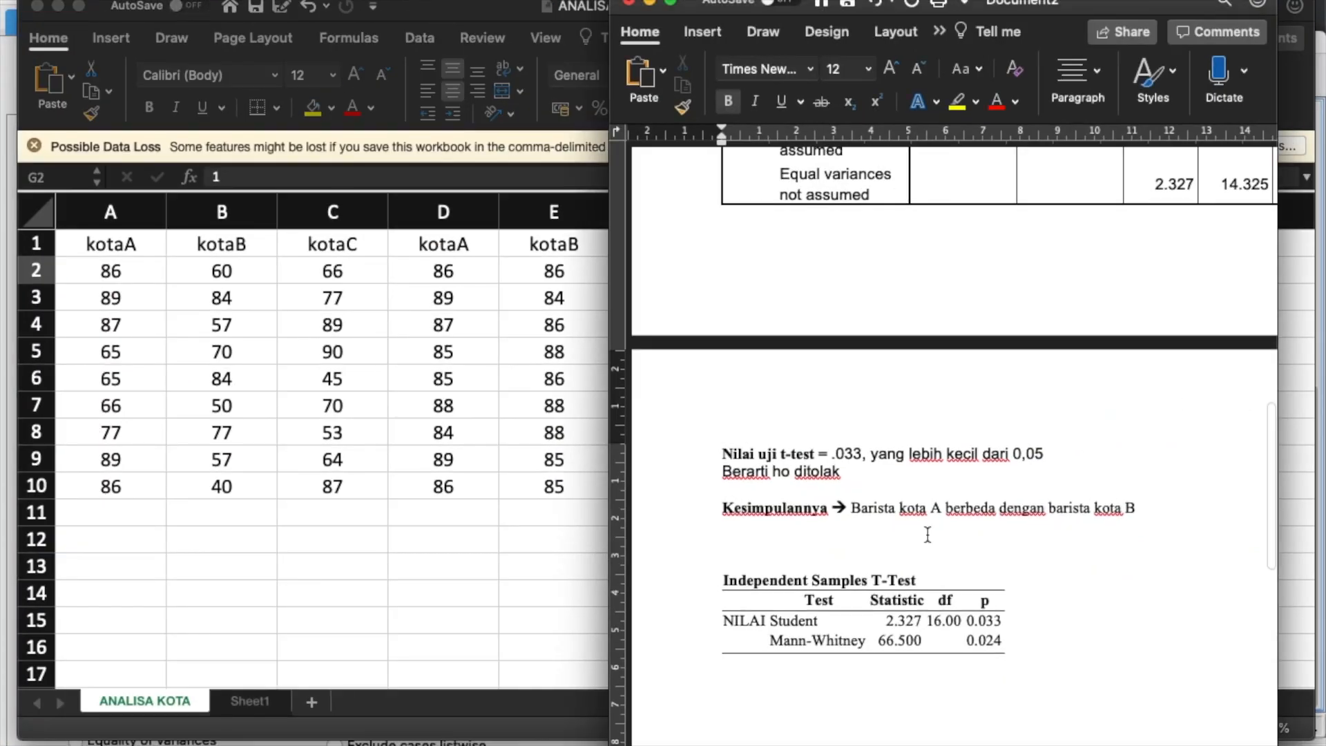
pyautogui.hotkey('ctrl', 'v')
pyautogui.scroll(3, 928, 535)
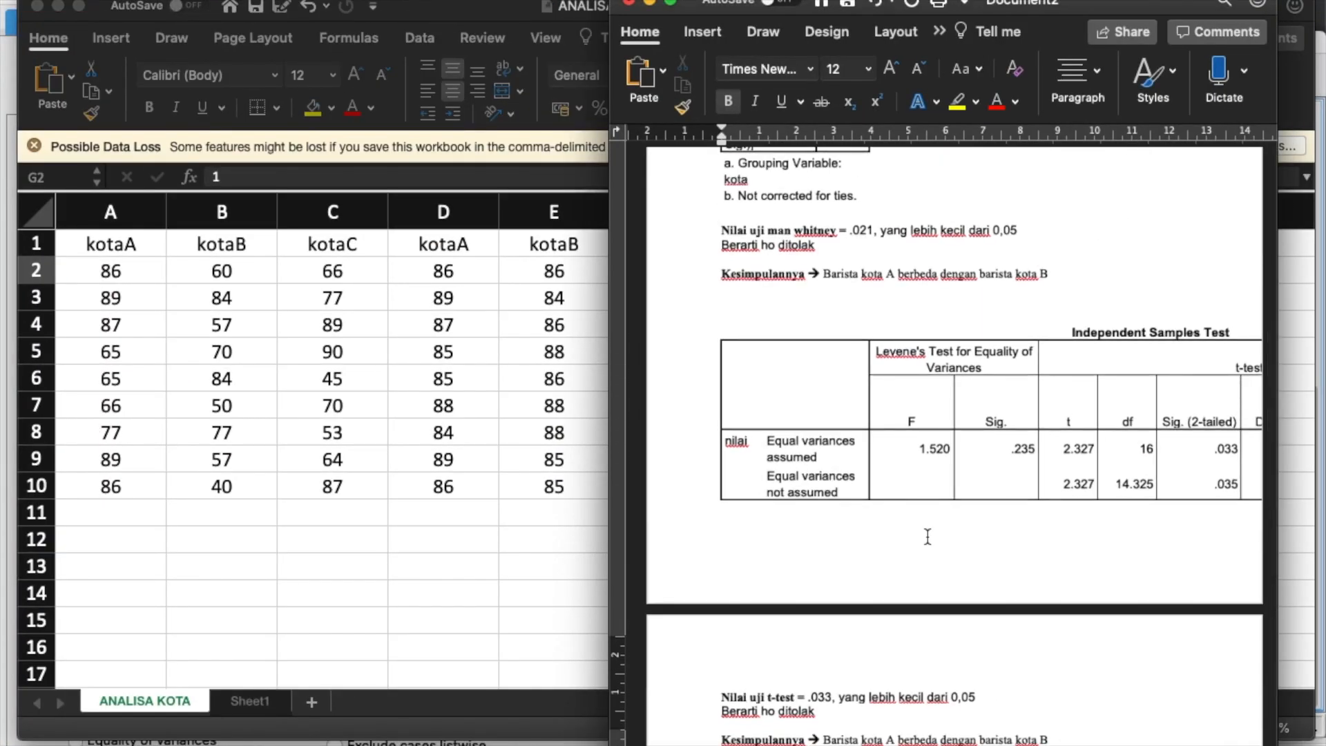
pyautogui.scroll(5, 928, 536)
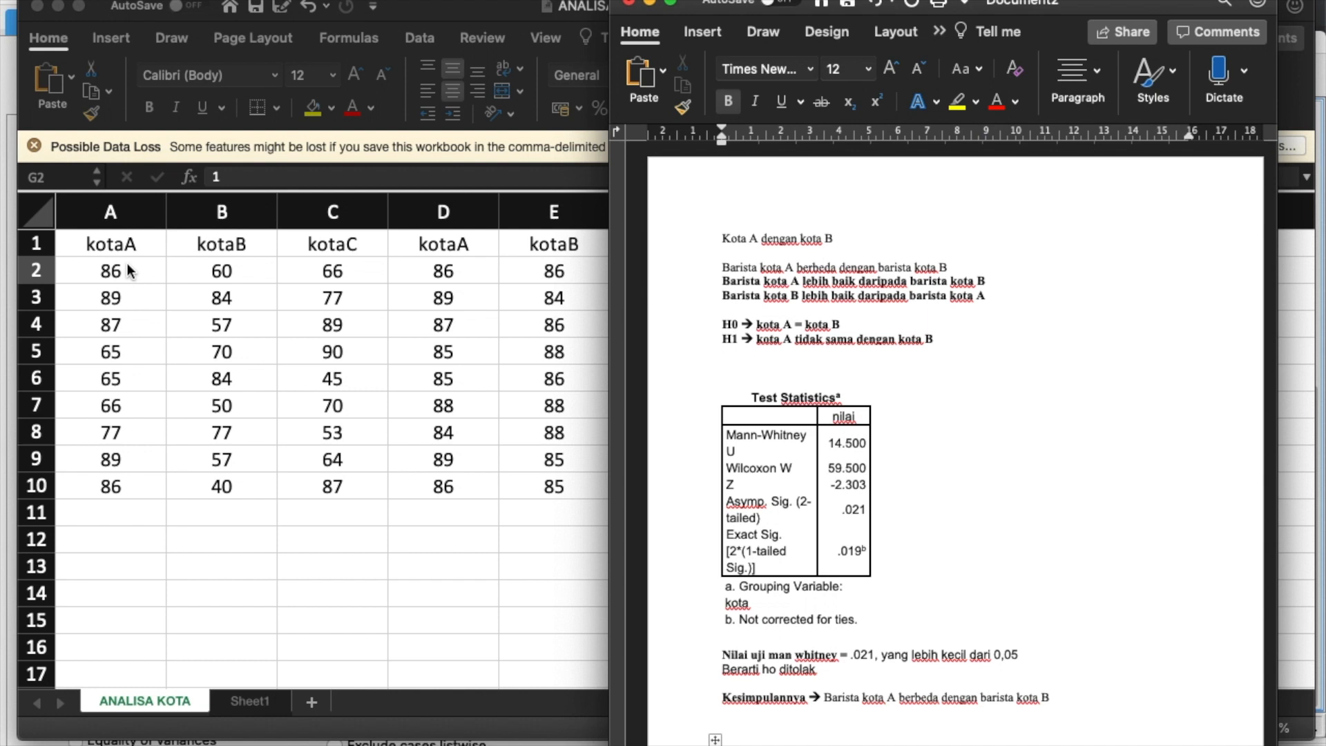
# Step: Switch to the ANALISA KOTA workbook in Excel and examine the first kotaA and kotaB columns and the second kotaA column
pyautogui.click(283, 508)
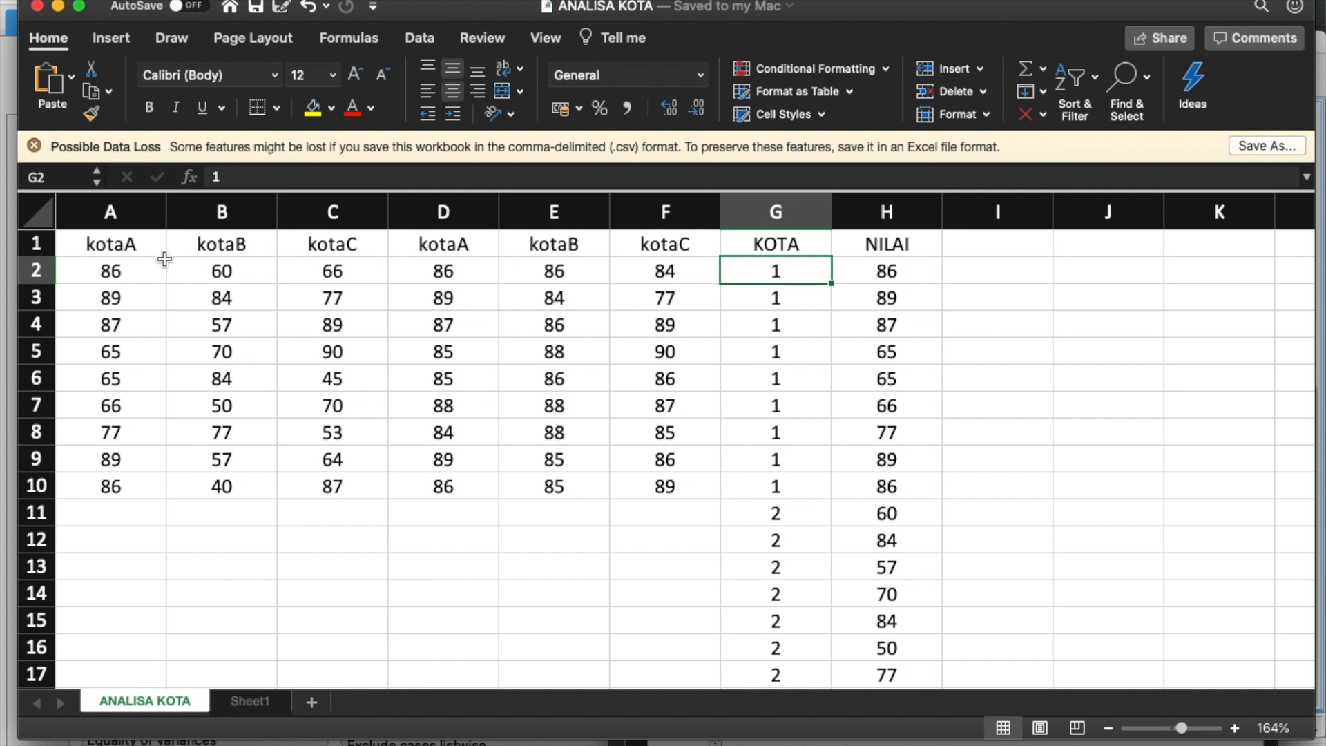
pyautogui.click(123, 253)
pyautogui.click(216, 253)
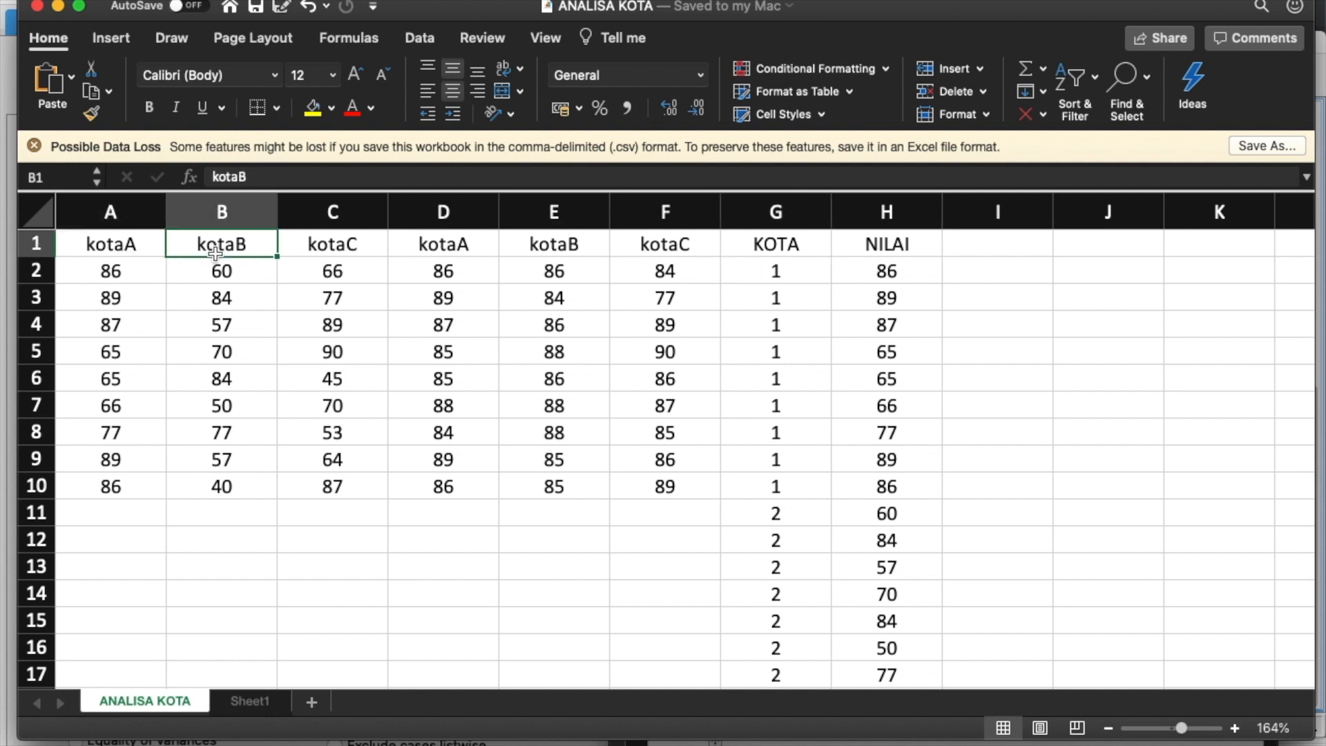
pyautogui.click(124, 251)
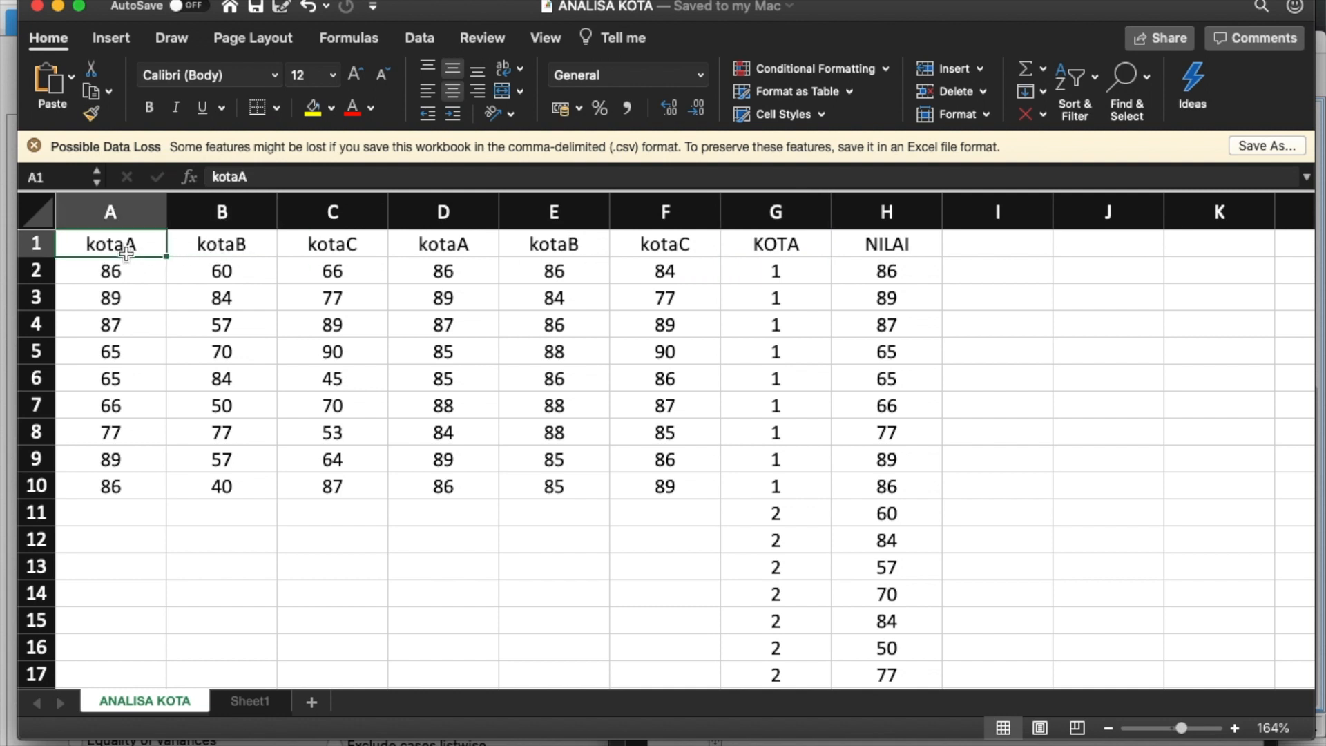
pyautogui.click(198, 256)
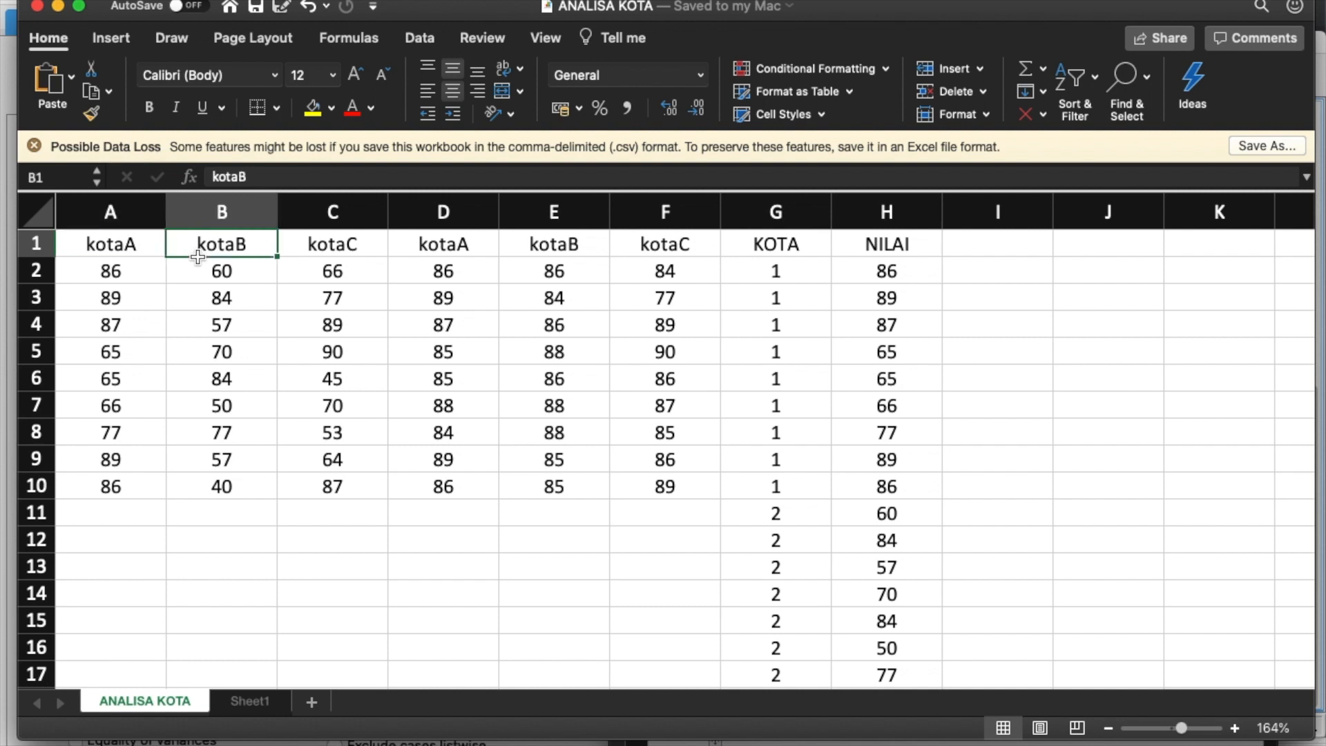
pyautogui.click(126, 257)
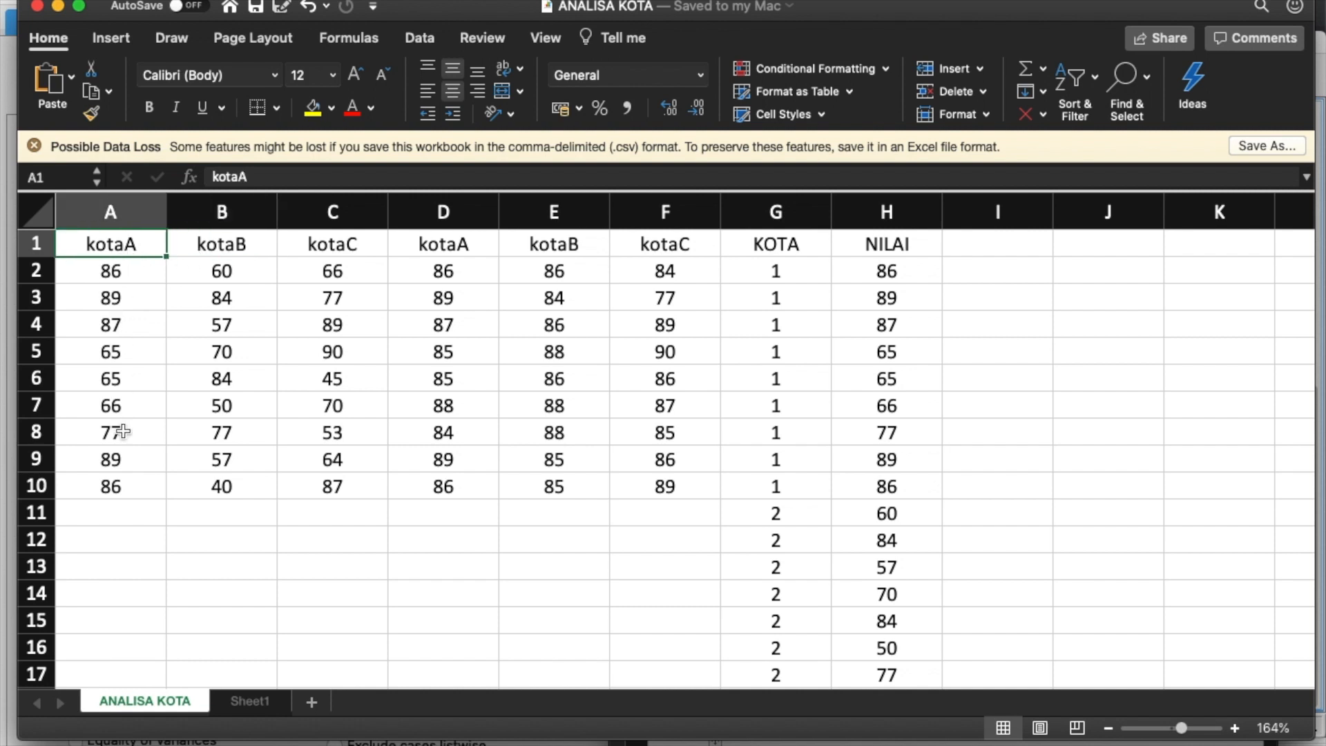
pyautogui.click(458, 244)
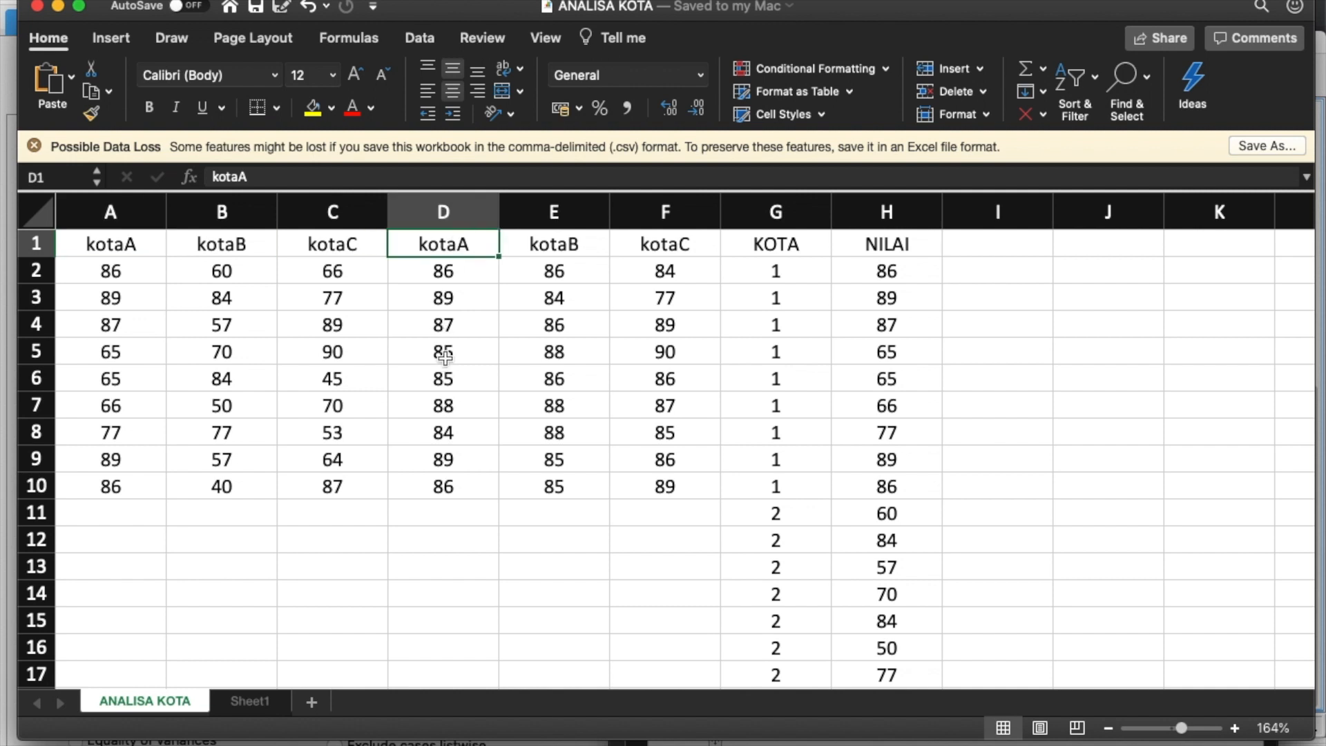
pyautogui.scroll(-1, 444, 357)
pyautogui.scroll(1, 444, 357)
pyautogui.scroll(-2, 659, 425)
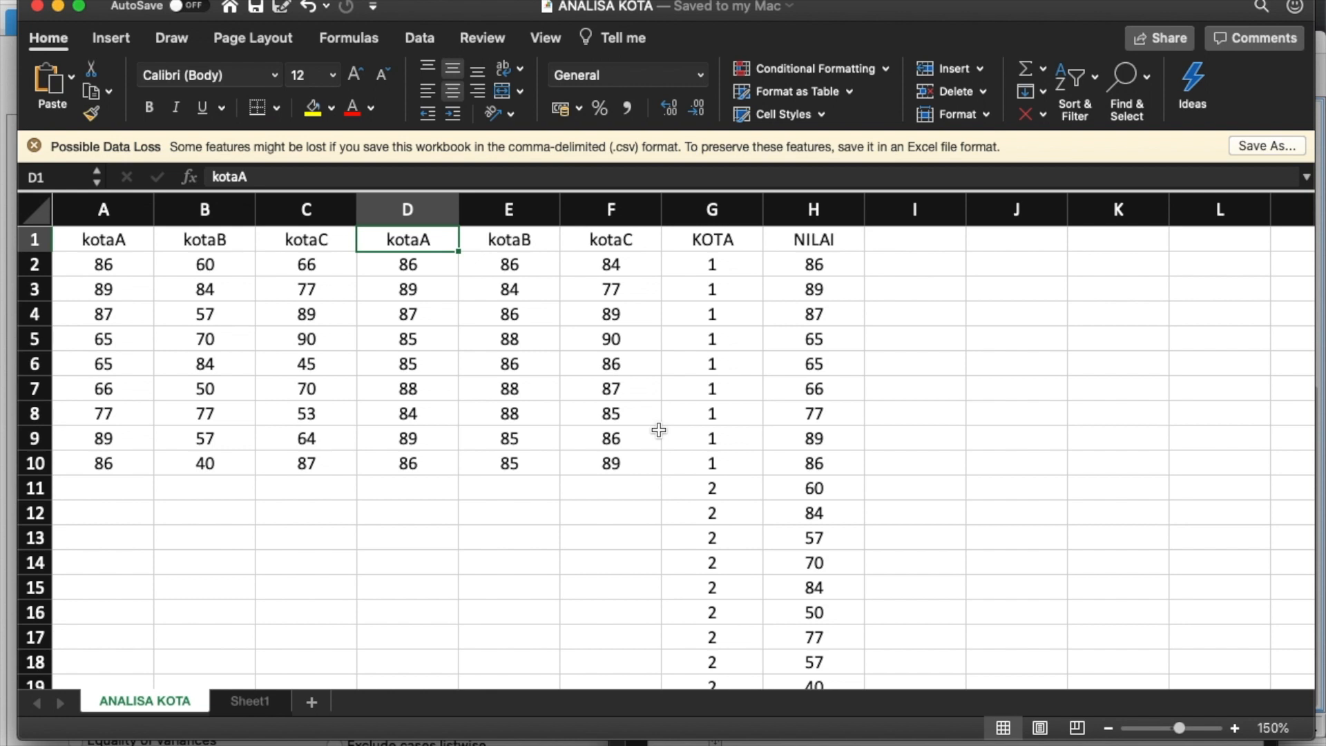
pyautogui.scroll(-1, 658, 430)
pyautogui.scroll(1, 658, 430)
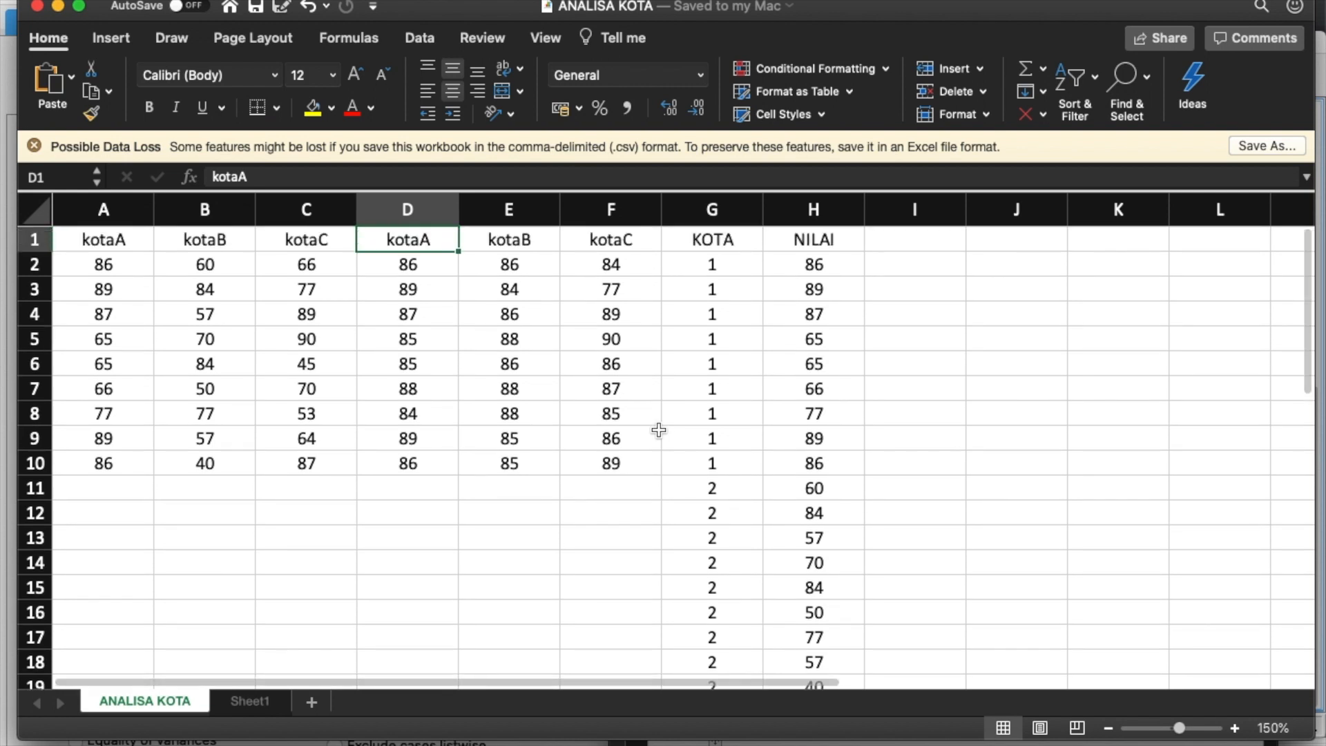